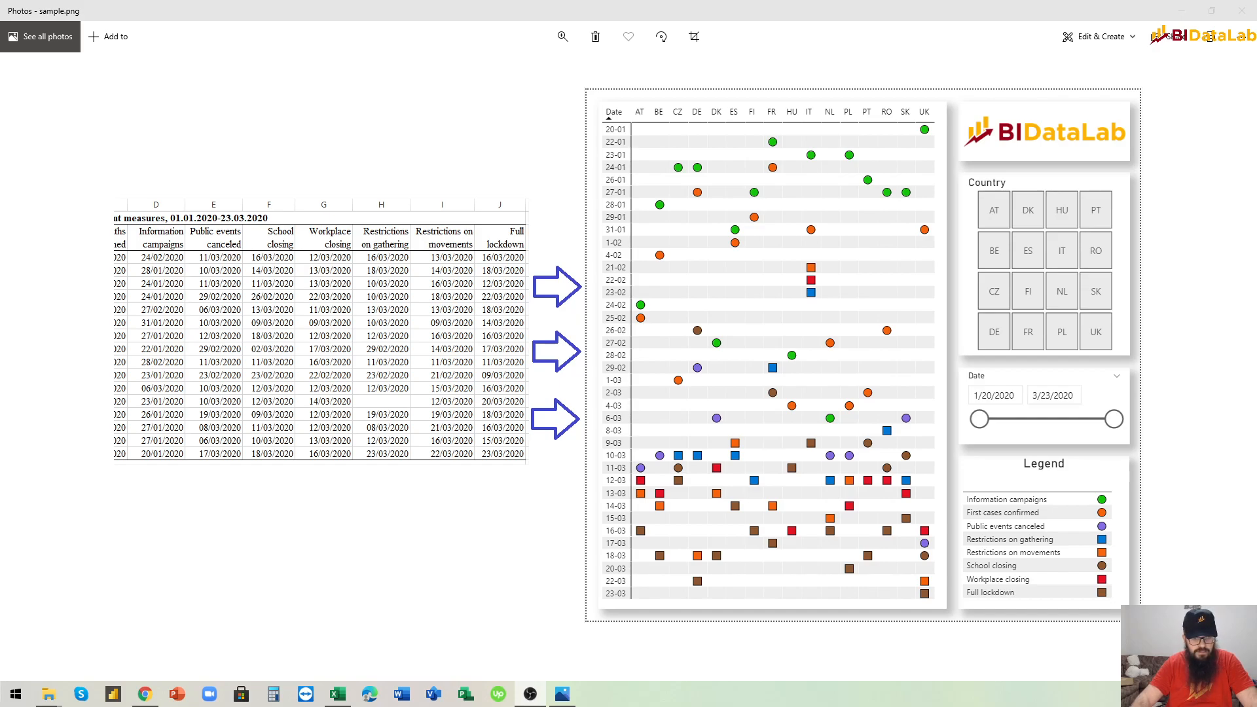
Step: Open the recent workbook Full_History_of_containment_measures_EU.xlsx in Excel and maximize its window
right_click(340, 695)
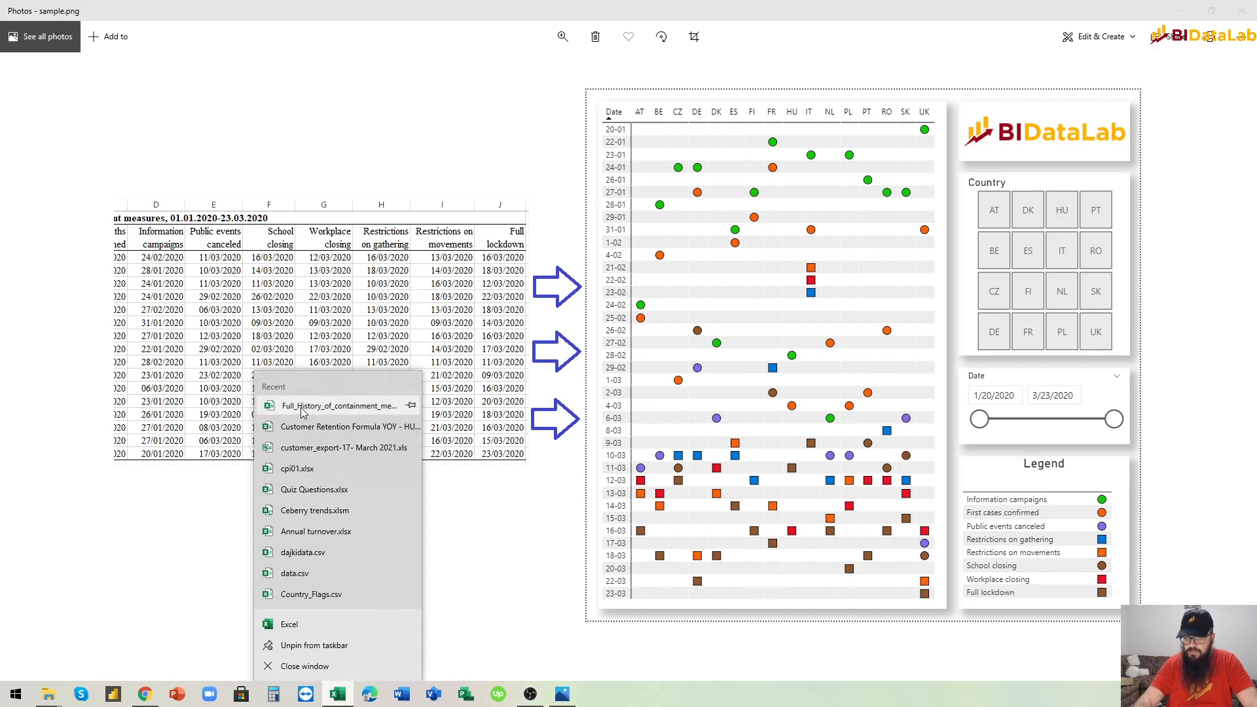
left_click(304, 406)
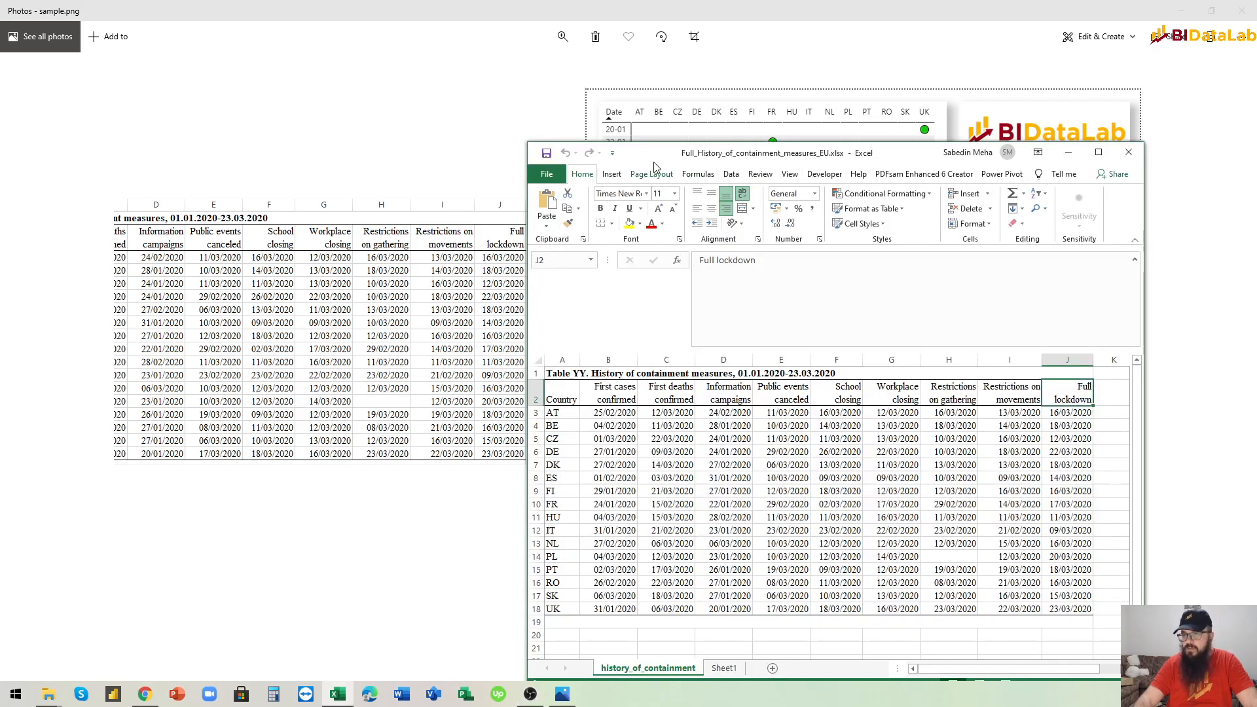
double_click(653, 157)
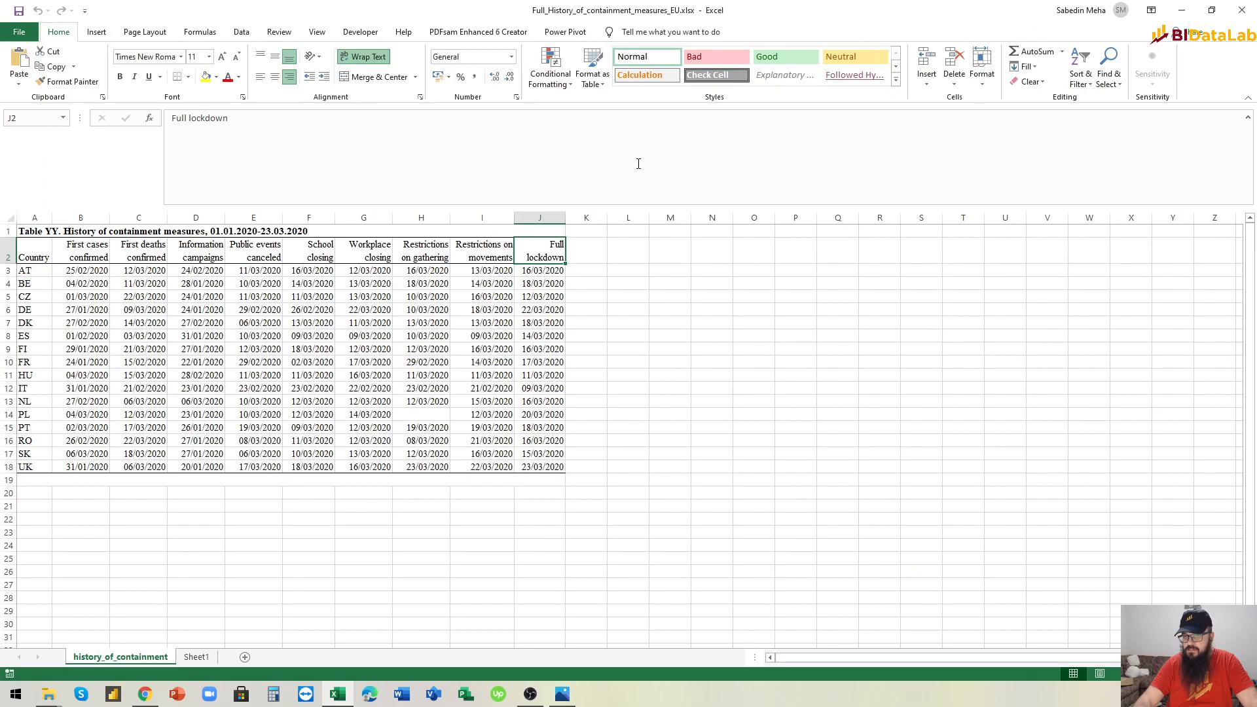
Step: Examine the country codes, containment measure headings and dates in the history_of_containment sheet
left_click(44, 257)
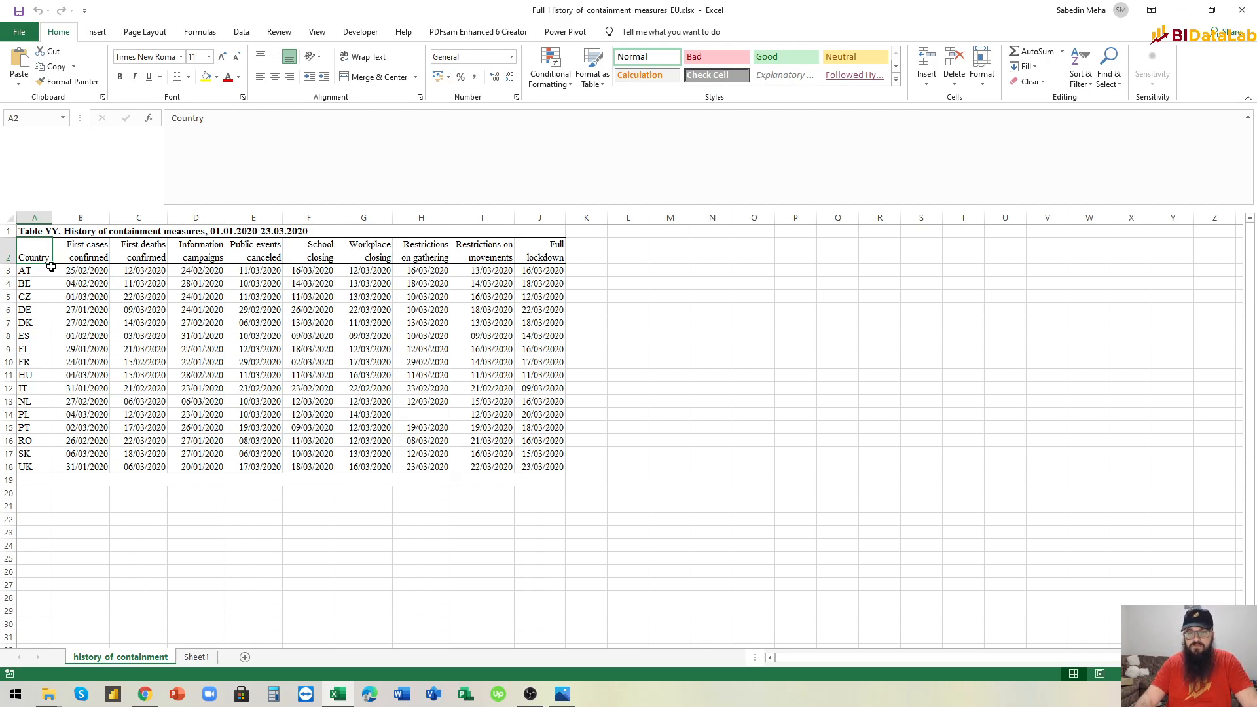
left_click(95, 273)
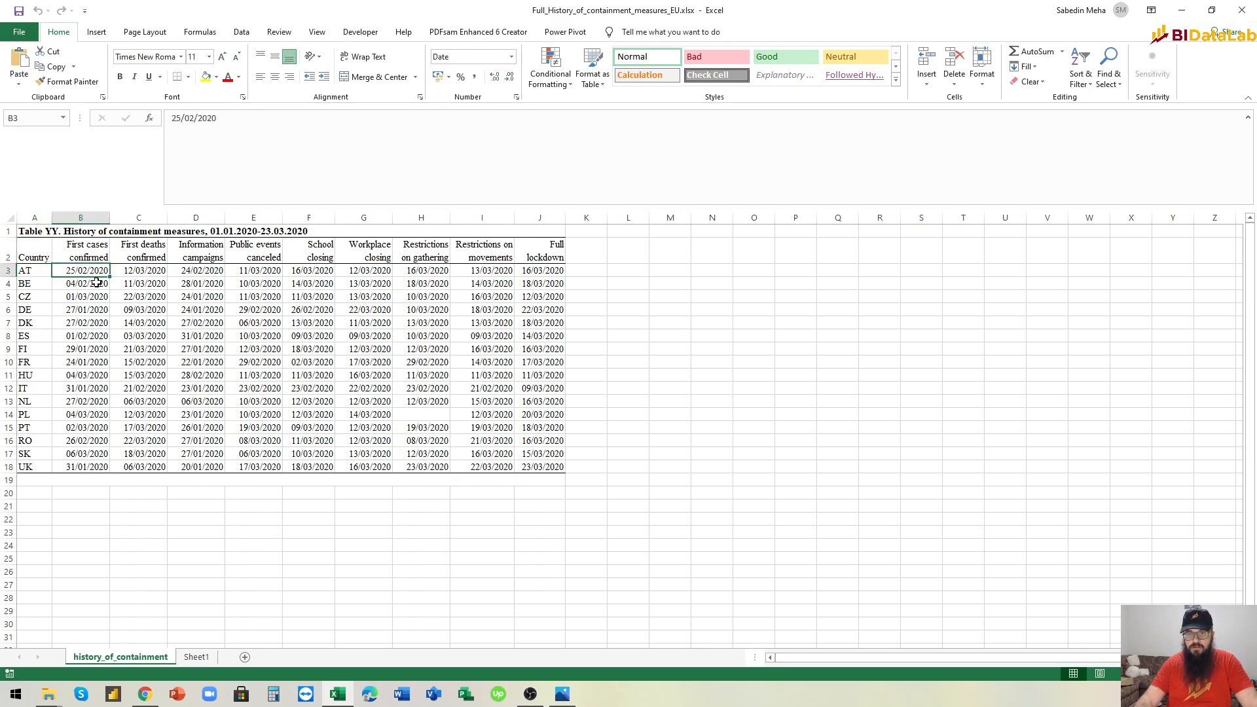
left_click(96, 282)
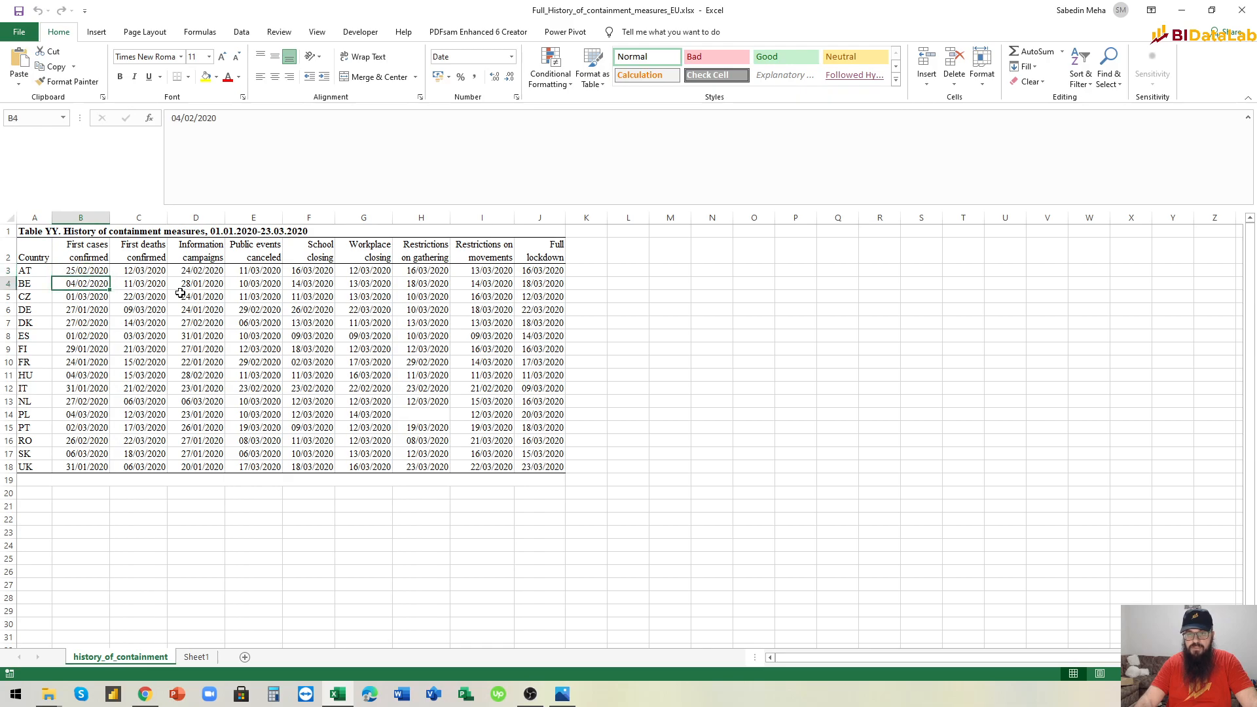
left_click(32, 255)
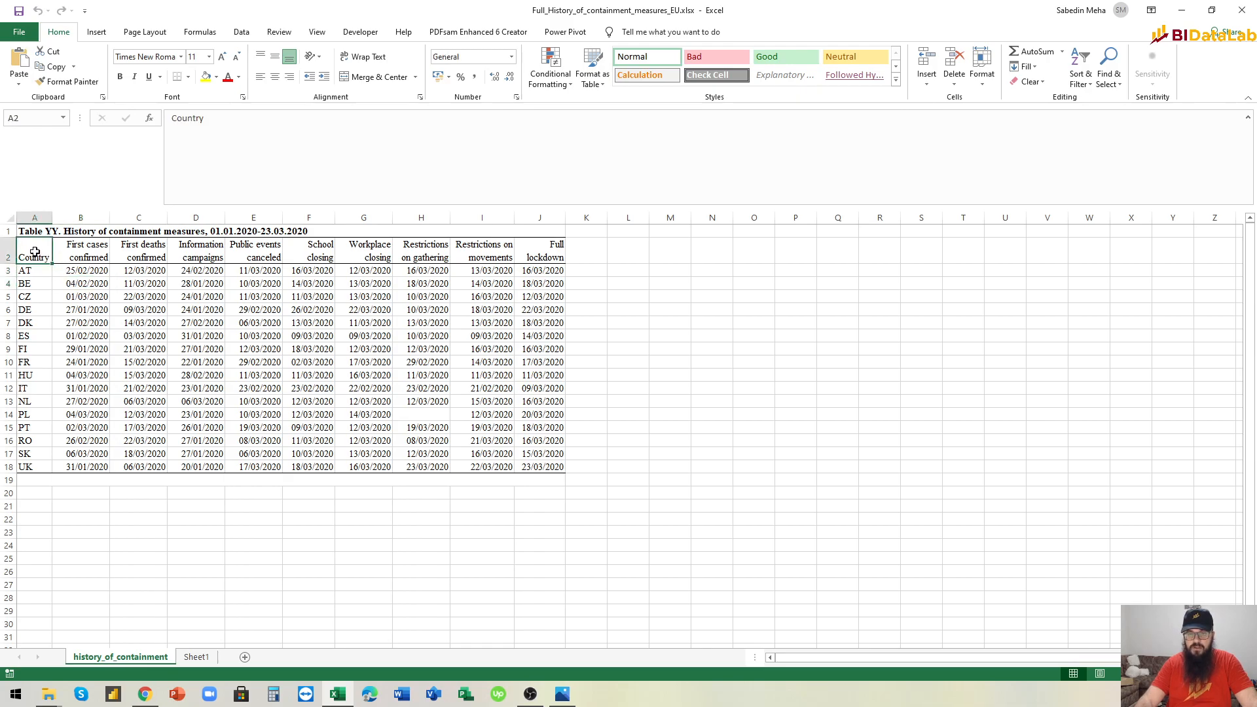
left_click(34, 270)
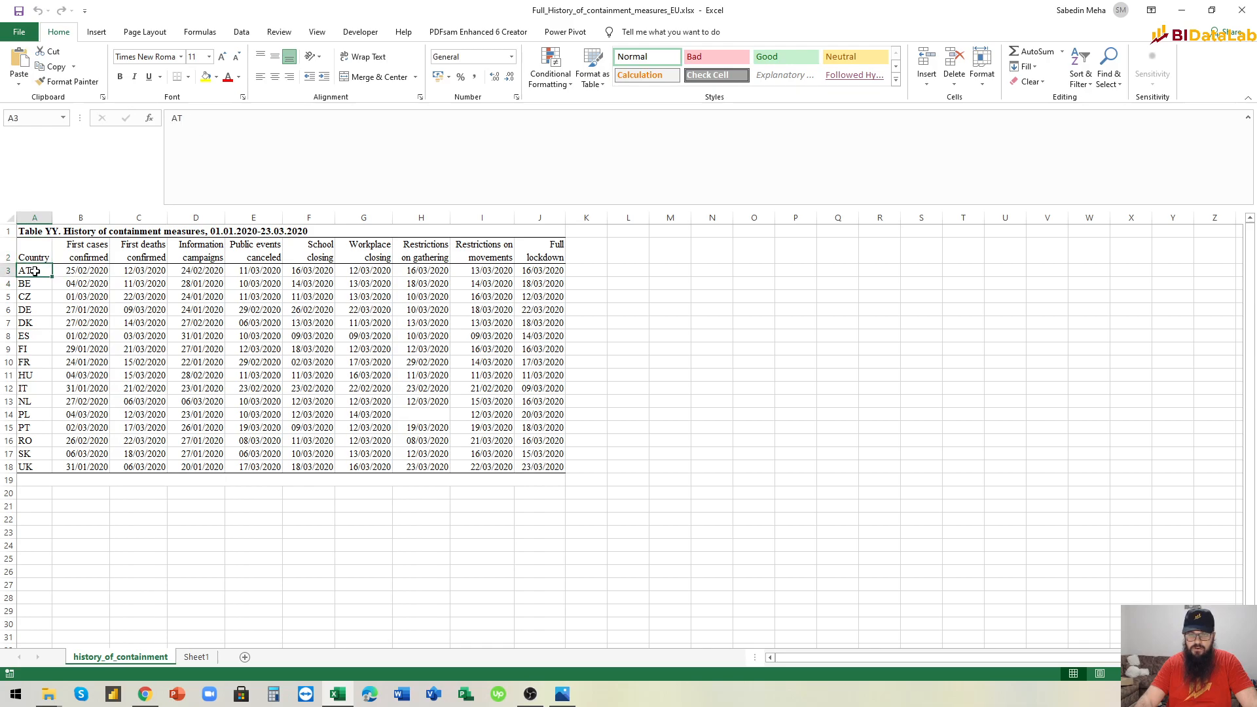
left_click(37, 284)
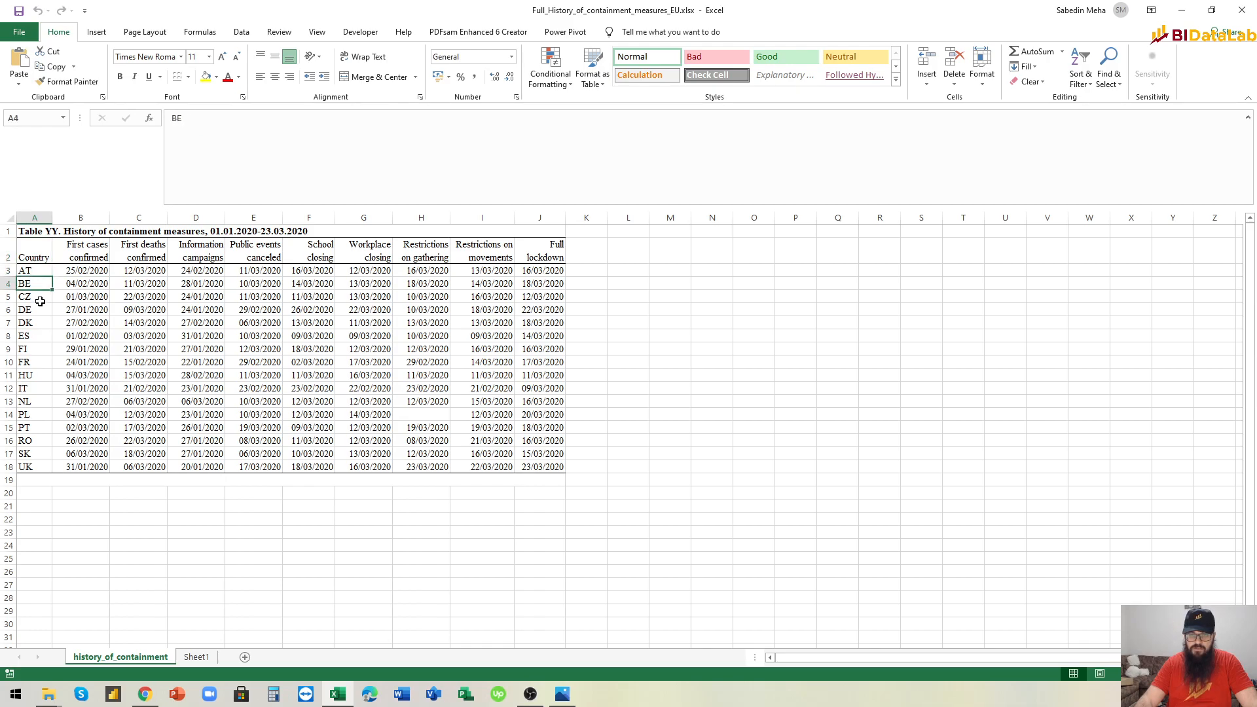
left_click(101, 254)
left_click(142, 254)
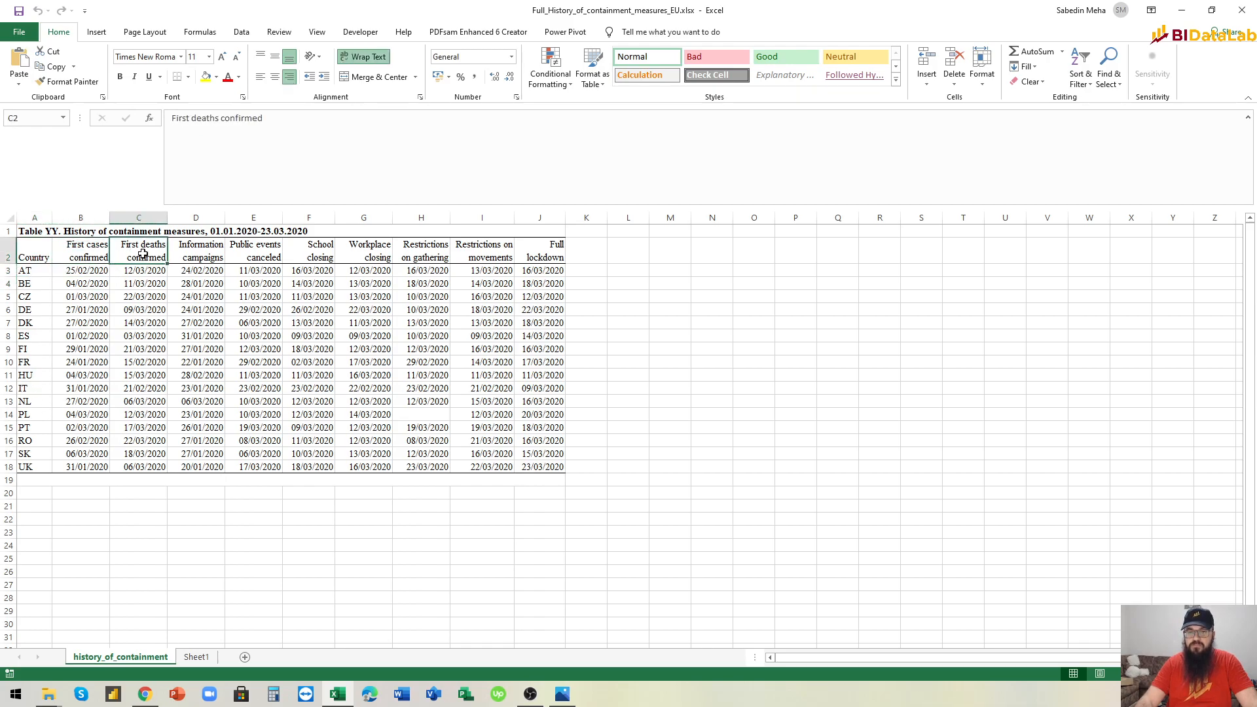
left_click(86, 258)
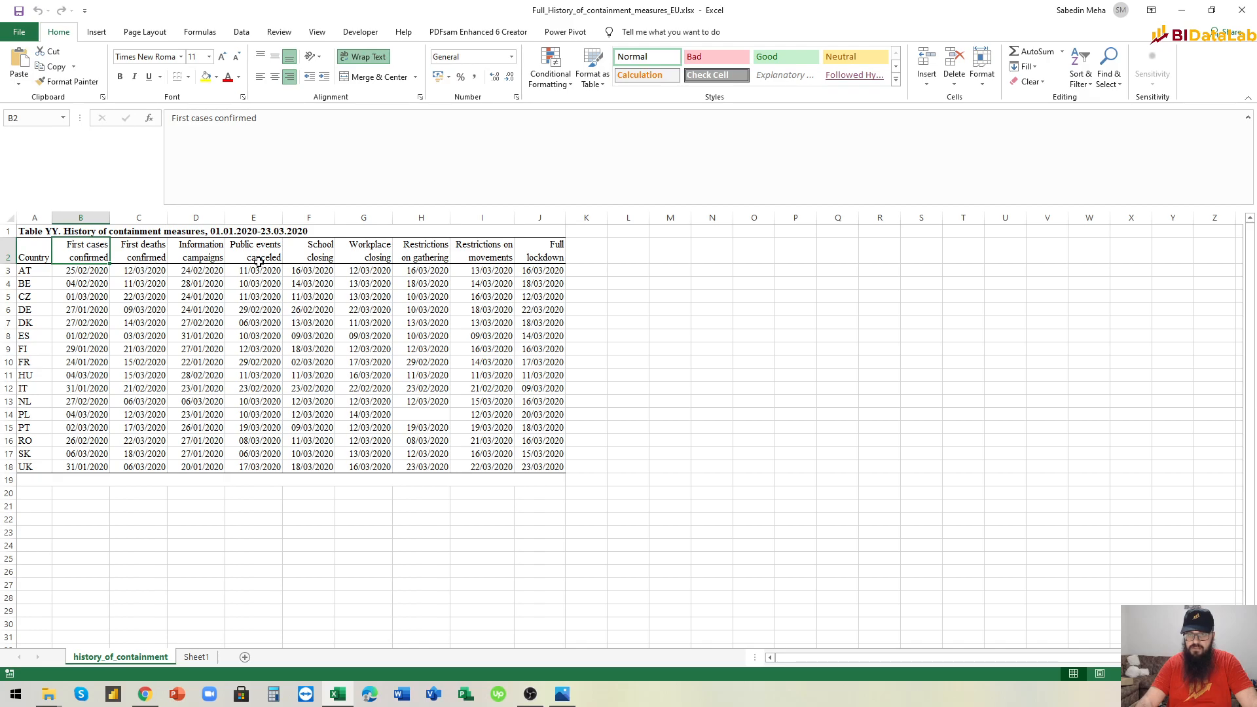
left_click(528, 250)
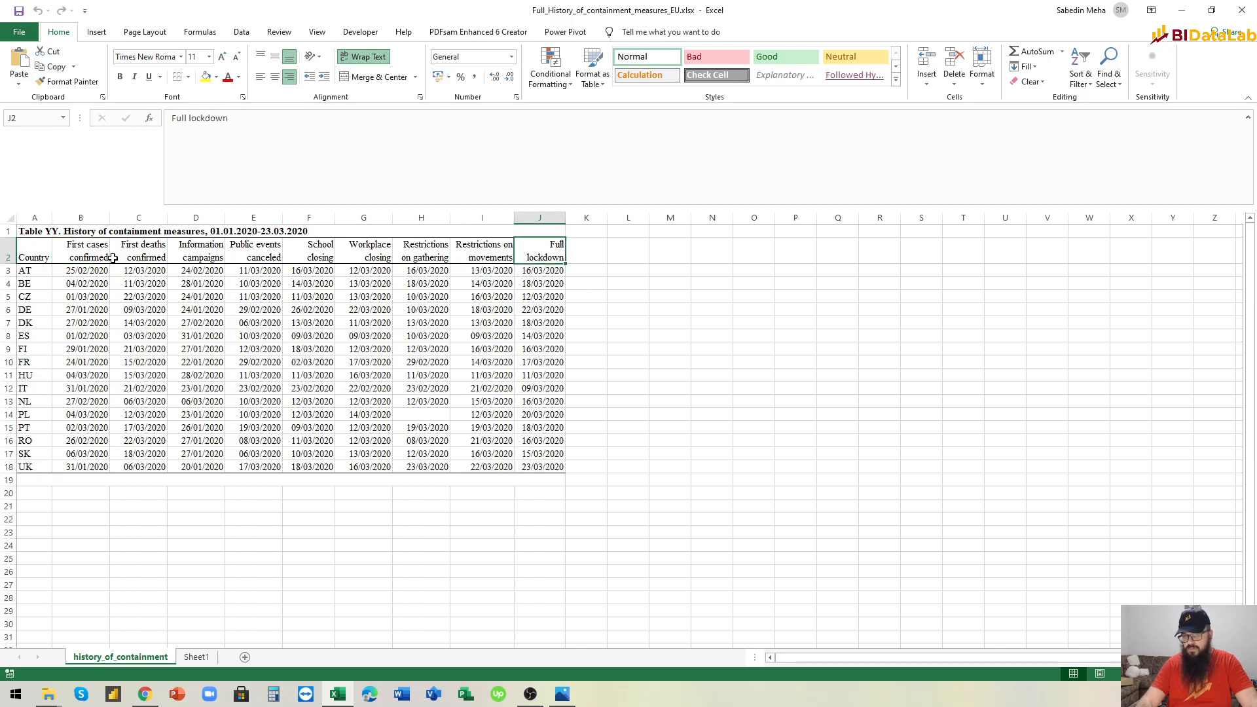
left_click(27, 270)
left_click(550, 275)
left_click(550, 309)
left_click(549, 322)
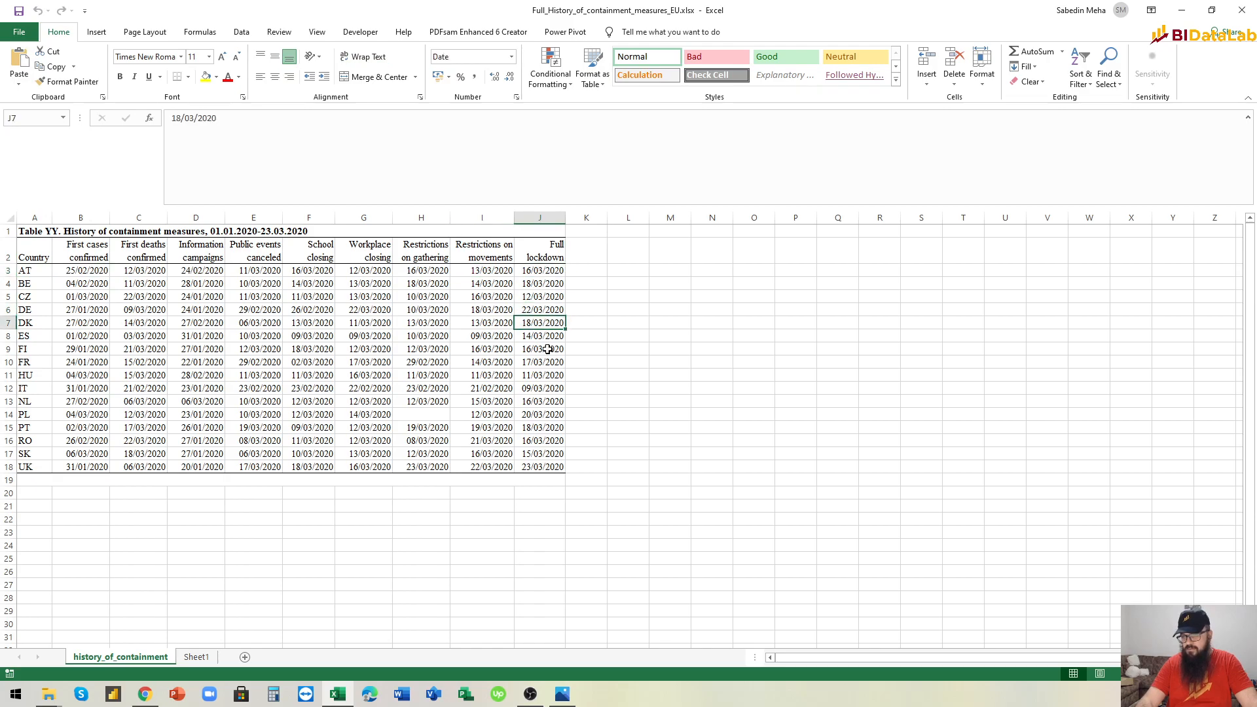
left_click(548, 350)
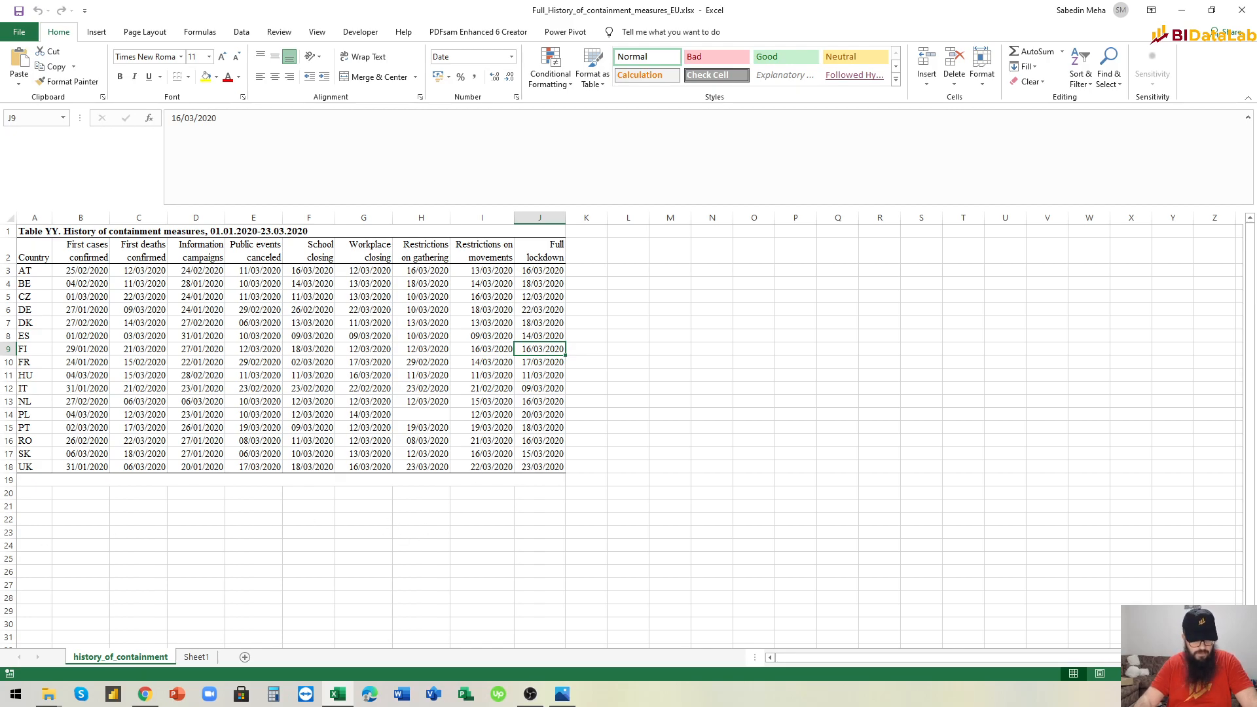
Step: Switch to Power BI Desktop, dismiss the start screen and import Full_History_of_containment_measures_EU.xlsx as an Excel data source
key("alt+Tab")
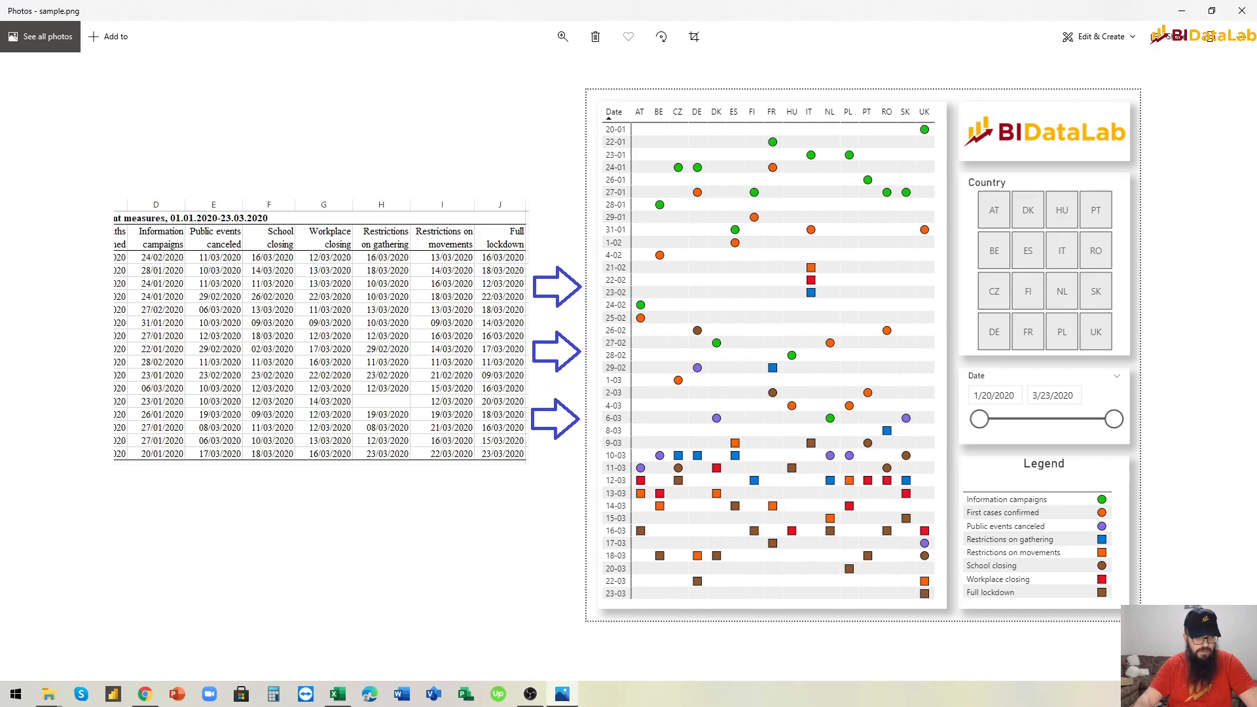
key("alt+Tab")
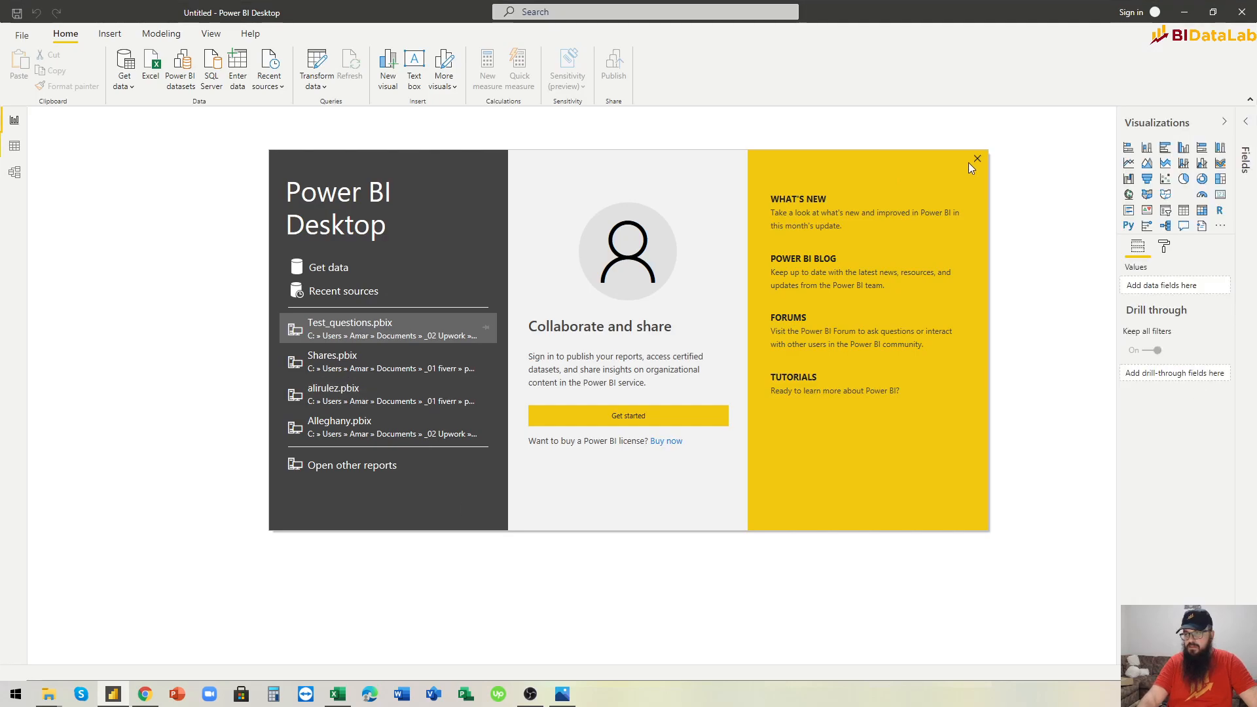
left_click(980, 160)
left_click(361, 391)
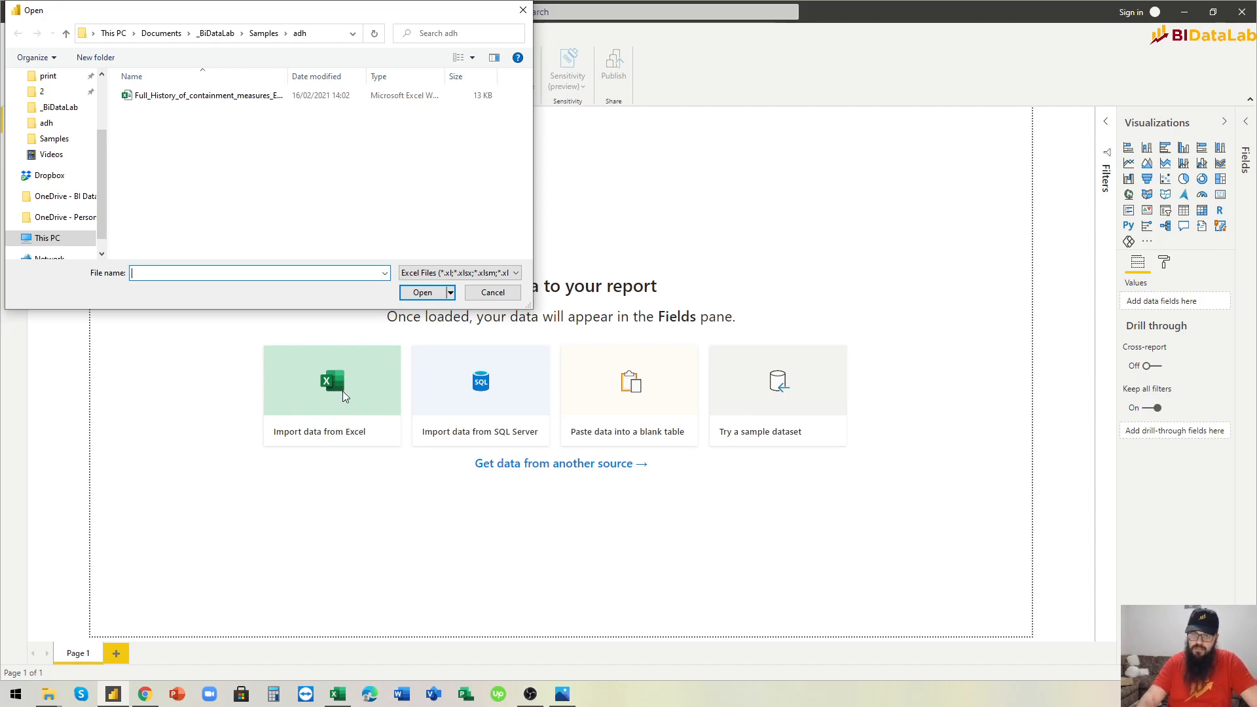
left_click(182, 97)
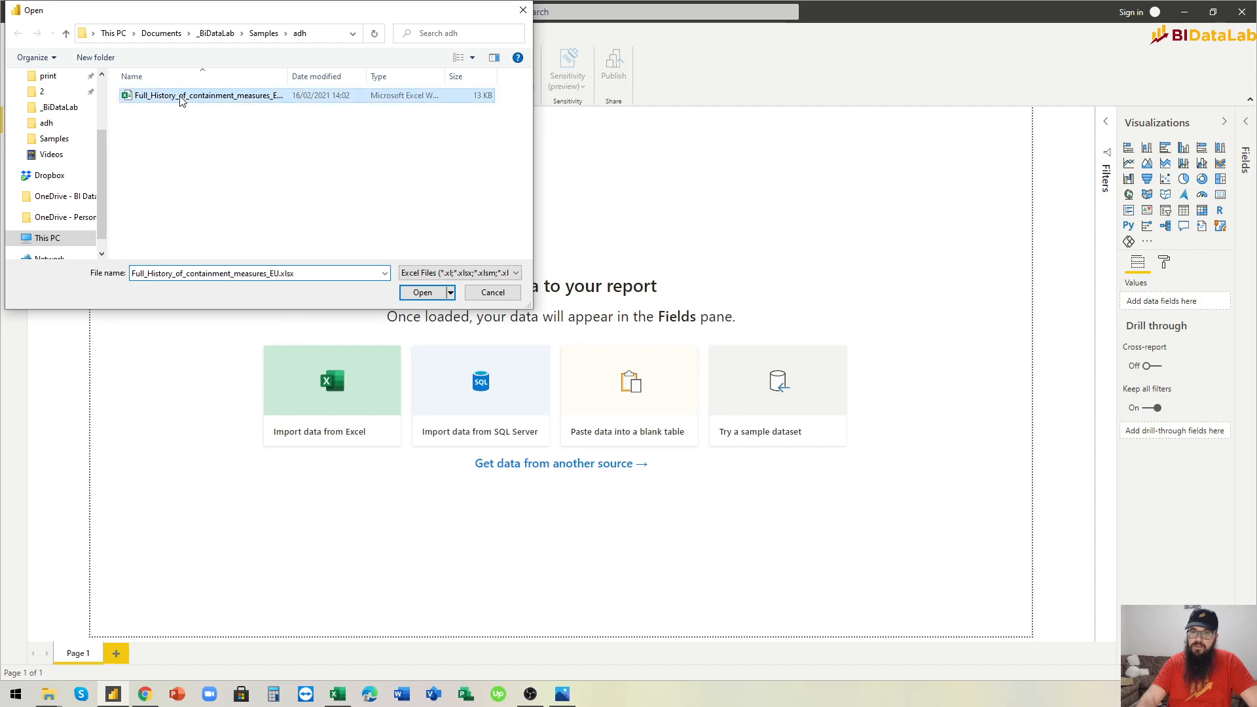
double_click(182, 97)
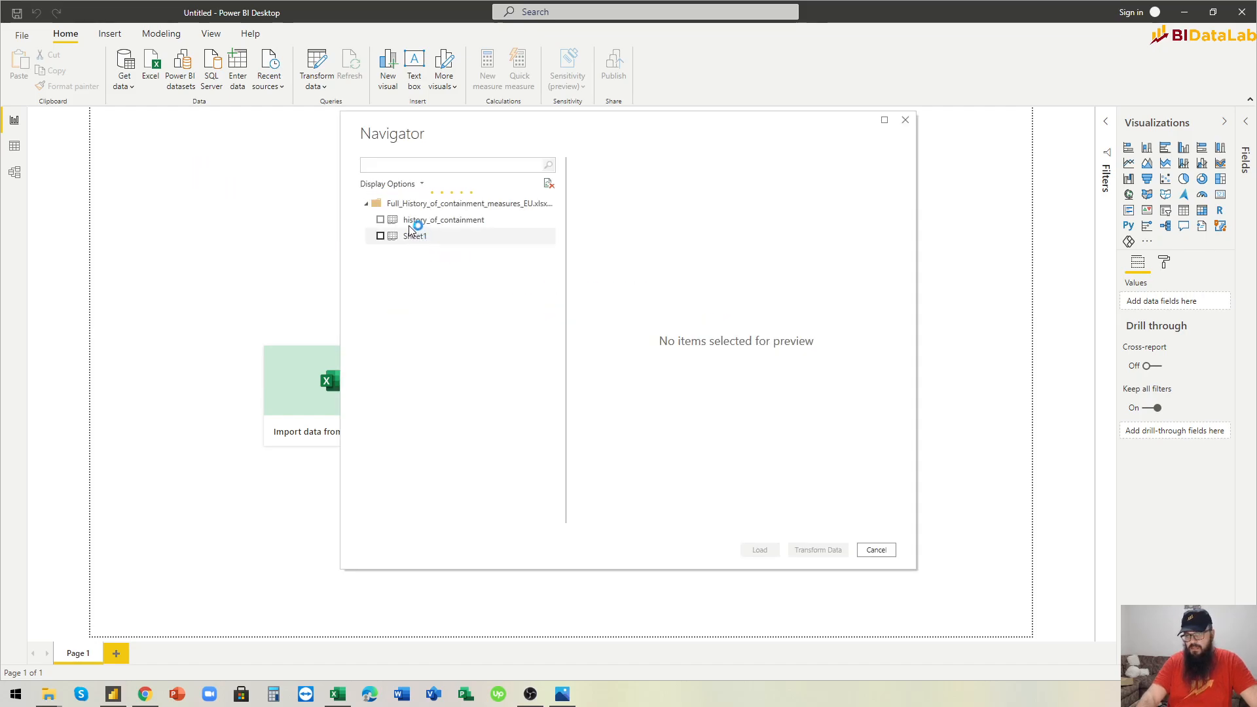
Step: Select the history_of_containment sheet of the workbook and open it for transformation in Power Query Editor
left_click(409, 223)
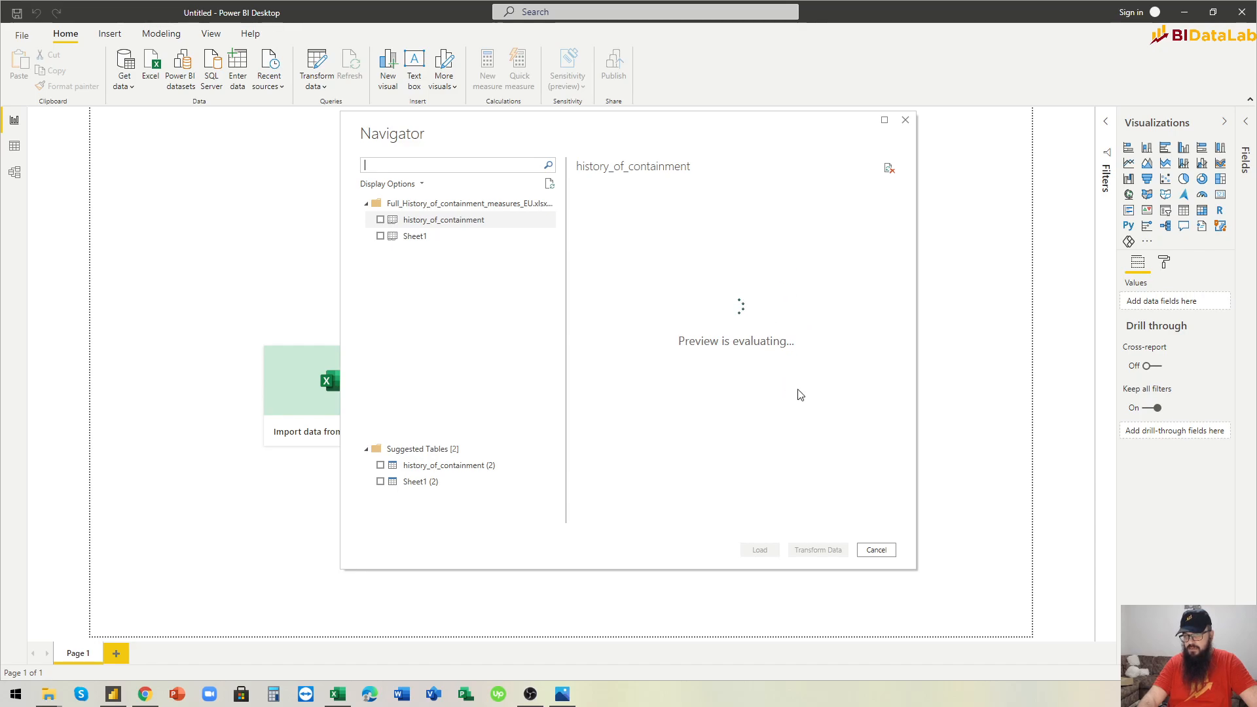
left_click(380, 221)
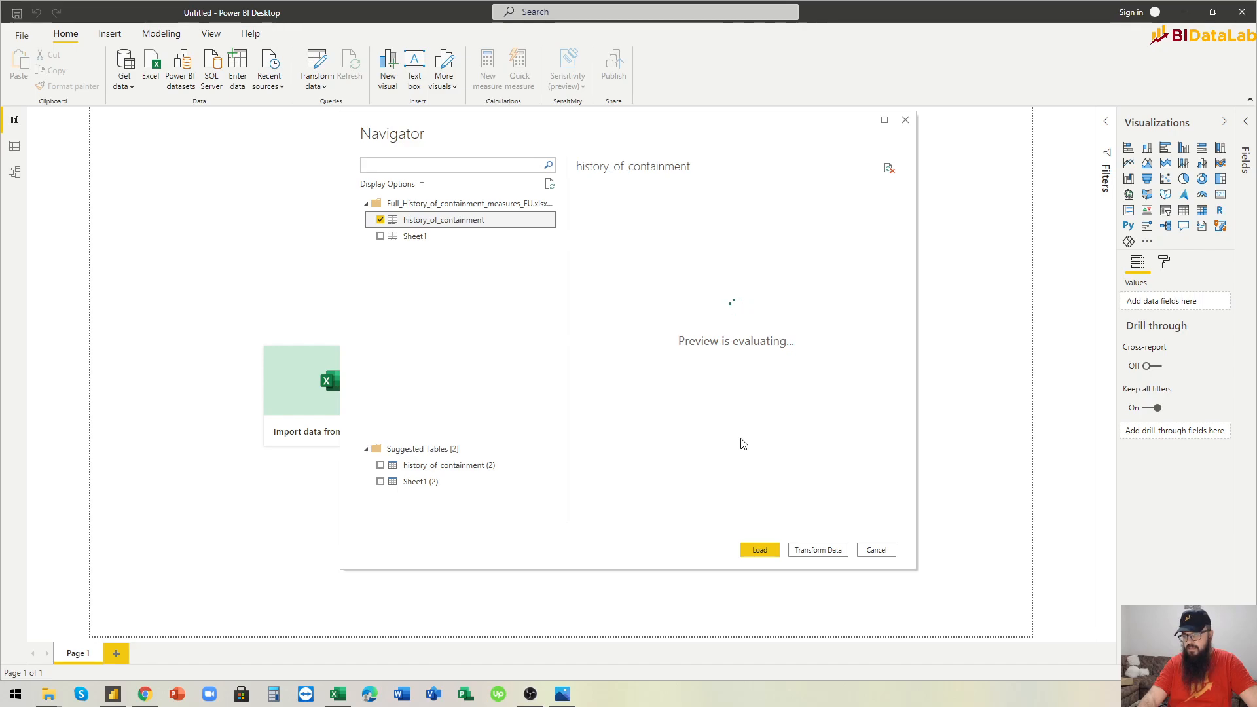
left_click(826, 553)
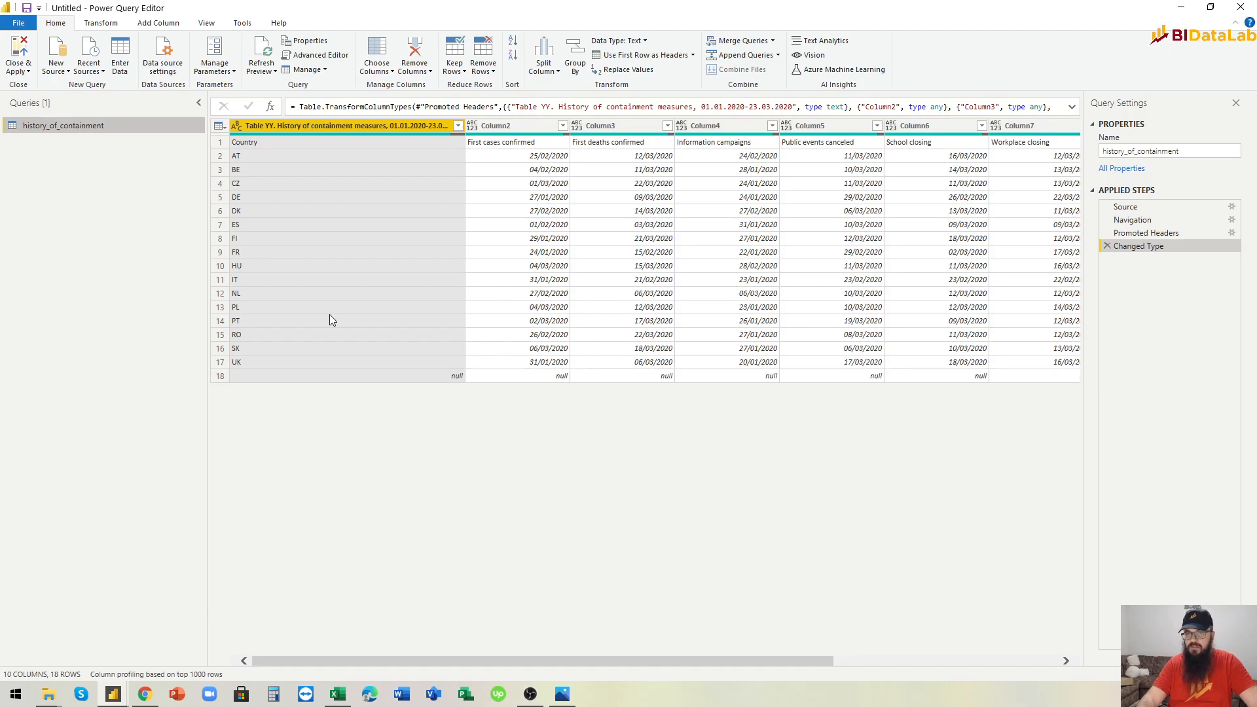
Step: Use the first row of the history_of_containment query as headers and check the resulting date columns
left_click(106, 25)
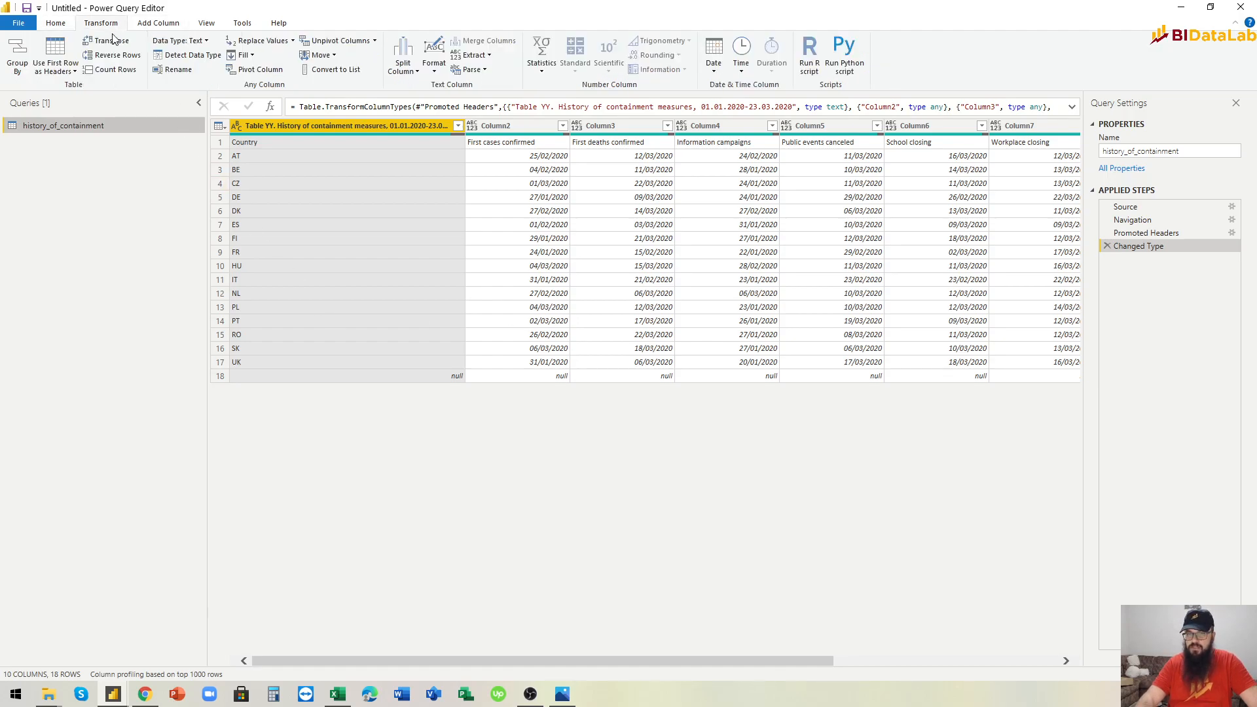
left_click(57, 50)
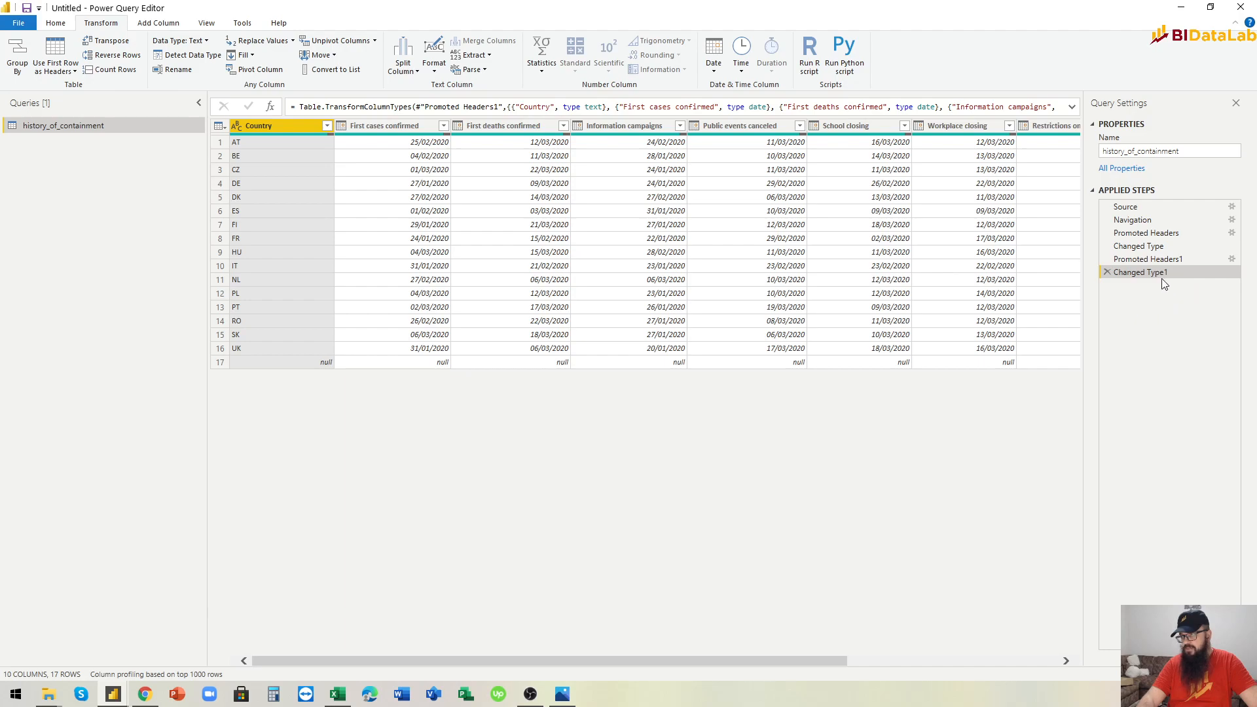
left_click(418, 127)
left_click(507, 127)
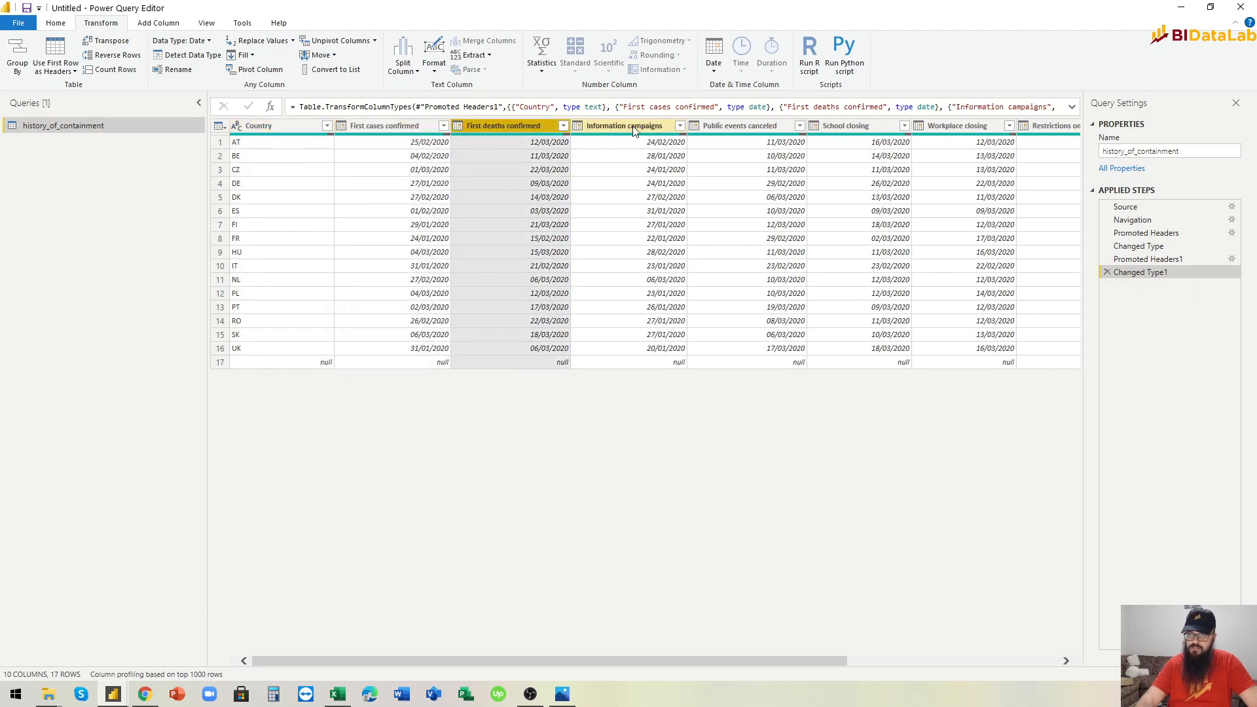
left_click(634, 130)
left_click(740, 128)
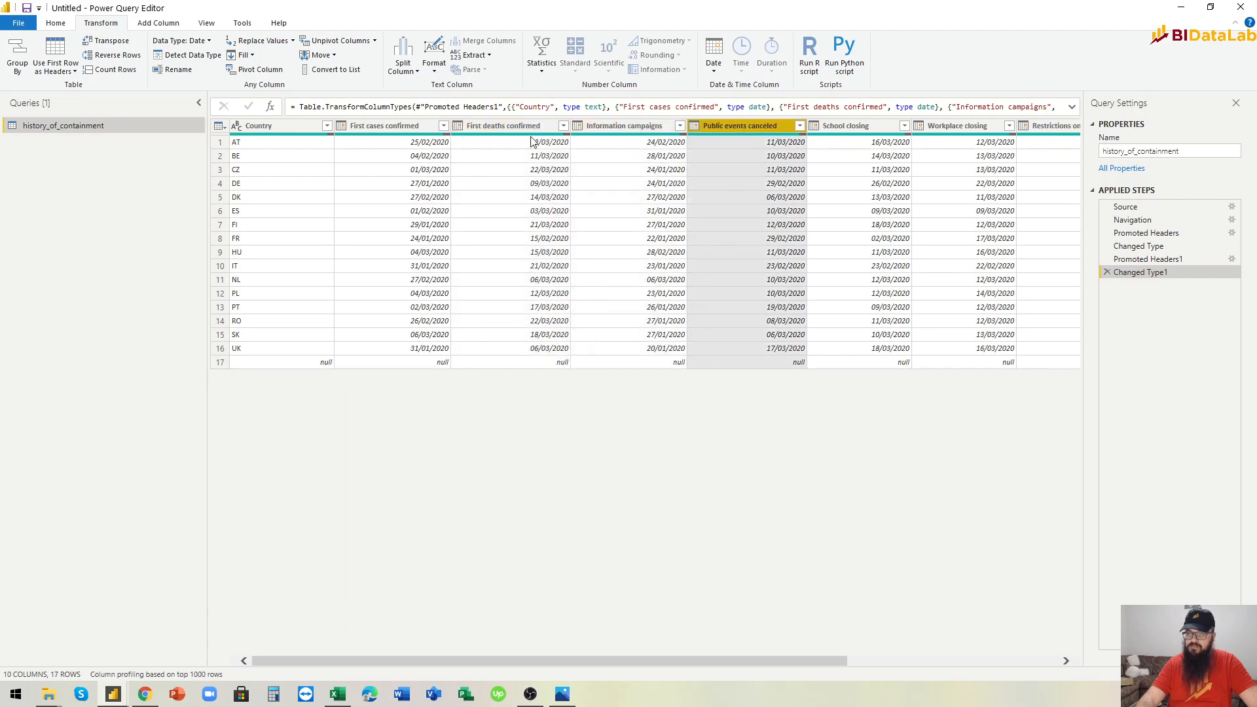
left_click(414, 129)
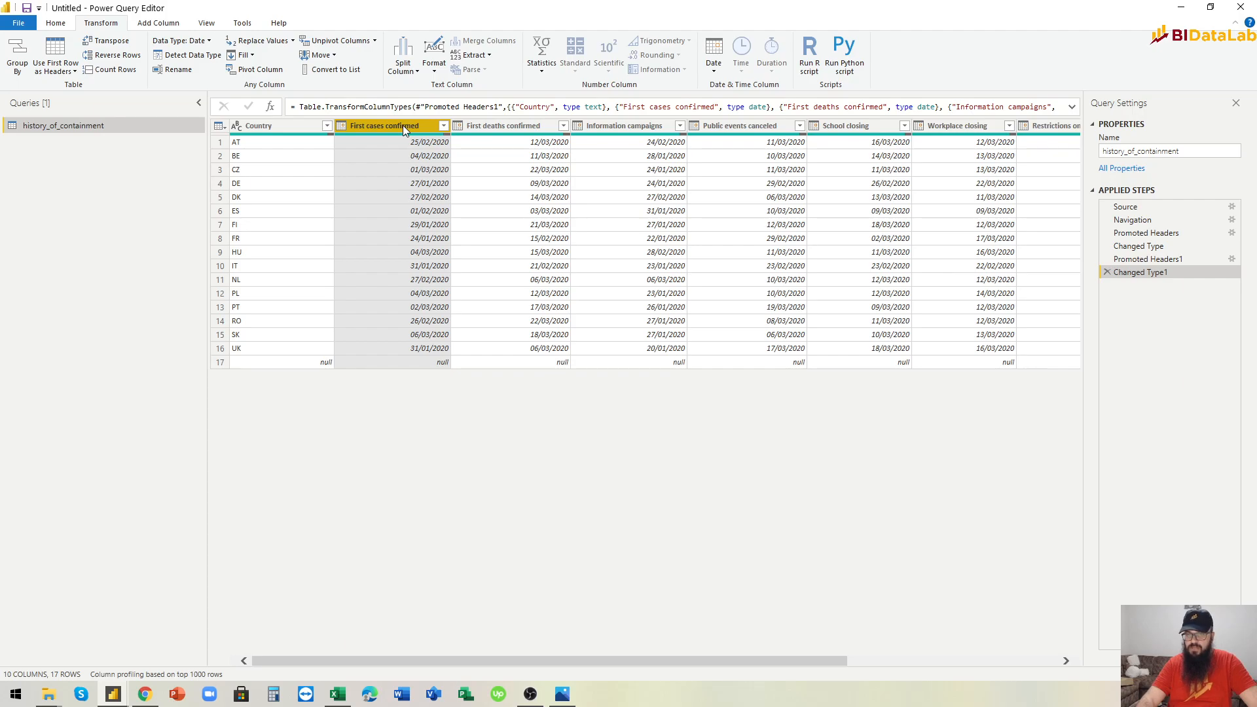
Step: Filter the null row out of the Country column
left_click(288, 128, "ctrl")
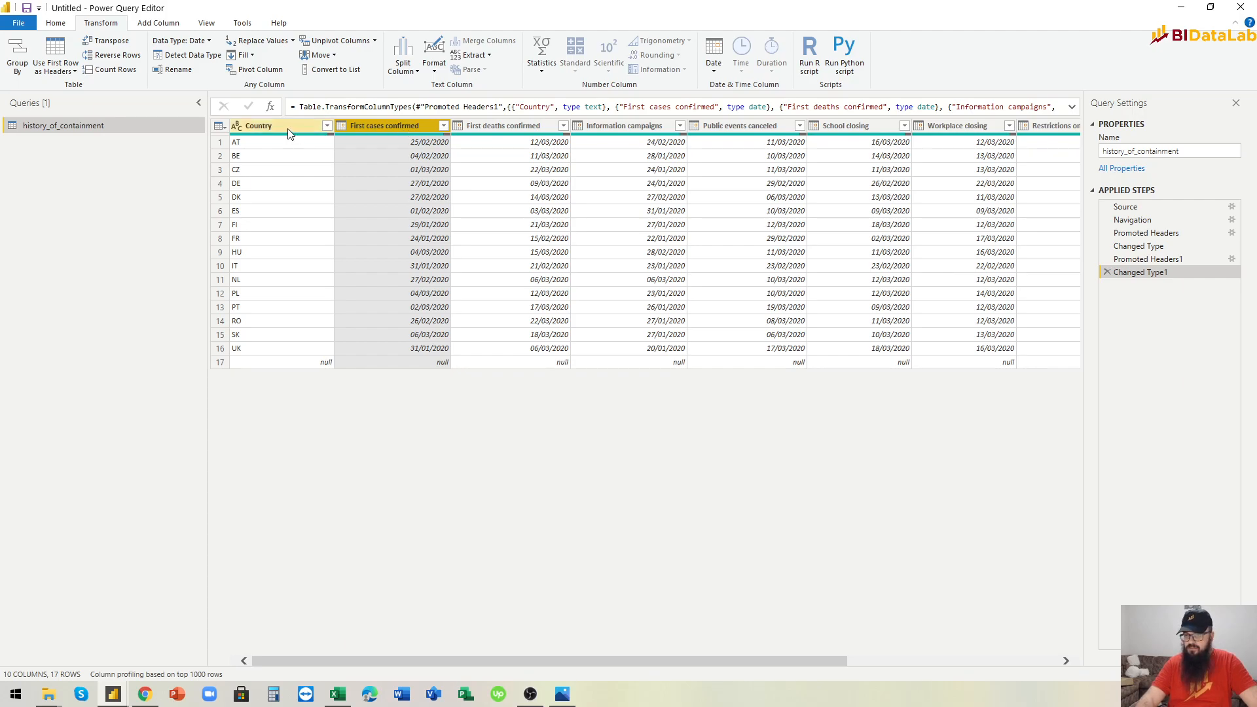
left_click(327, 125)
left_click(142, 276)
left_click(260, 500)
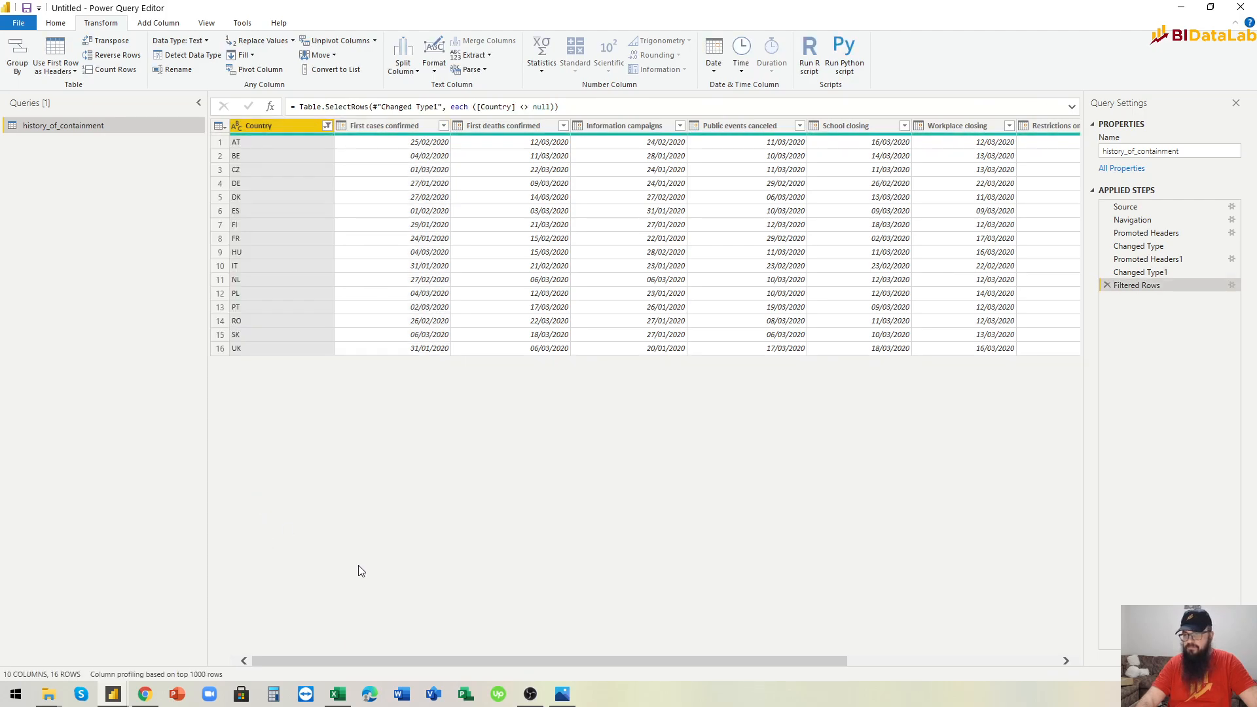
mouse_move(490, 661)
left_mouse_down()
mouse_move(712, 667)
mouse_move(470, 651)
left_mouse_up()
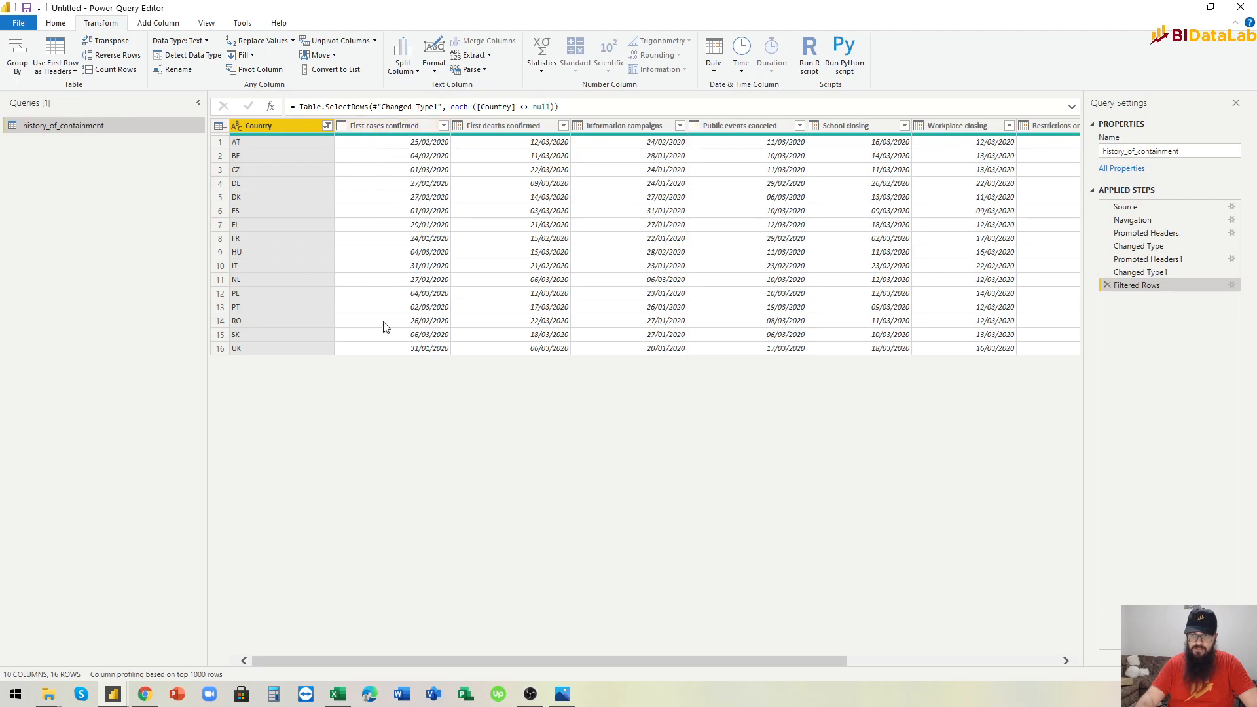
right_click(282, 128)
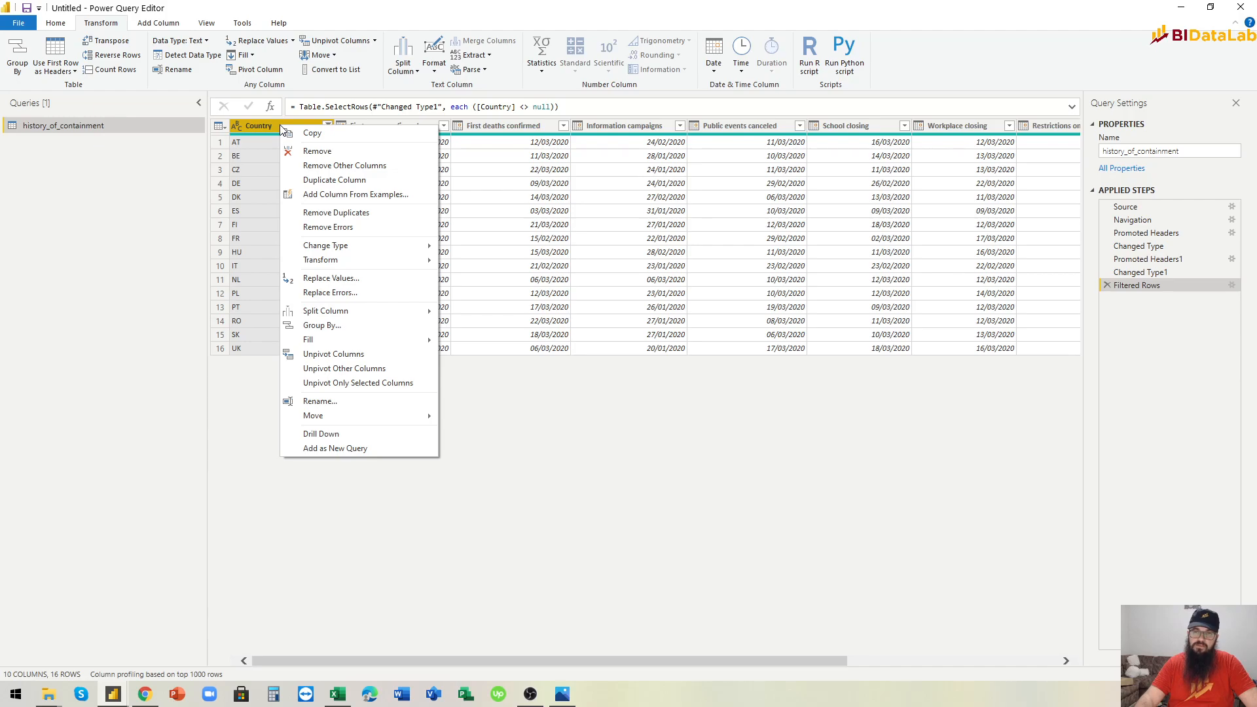
left_click(237, 392)
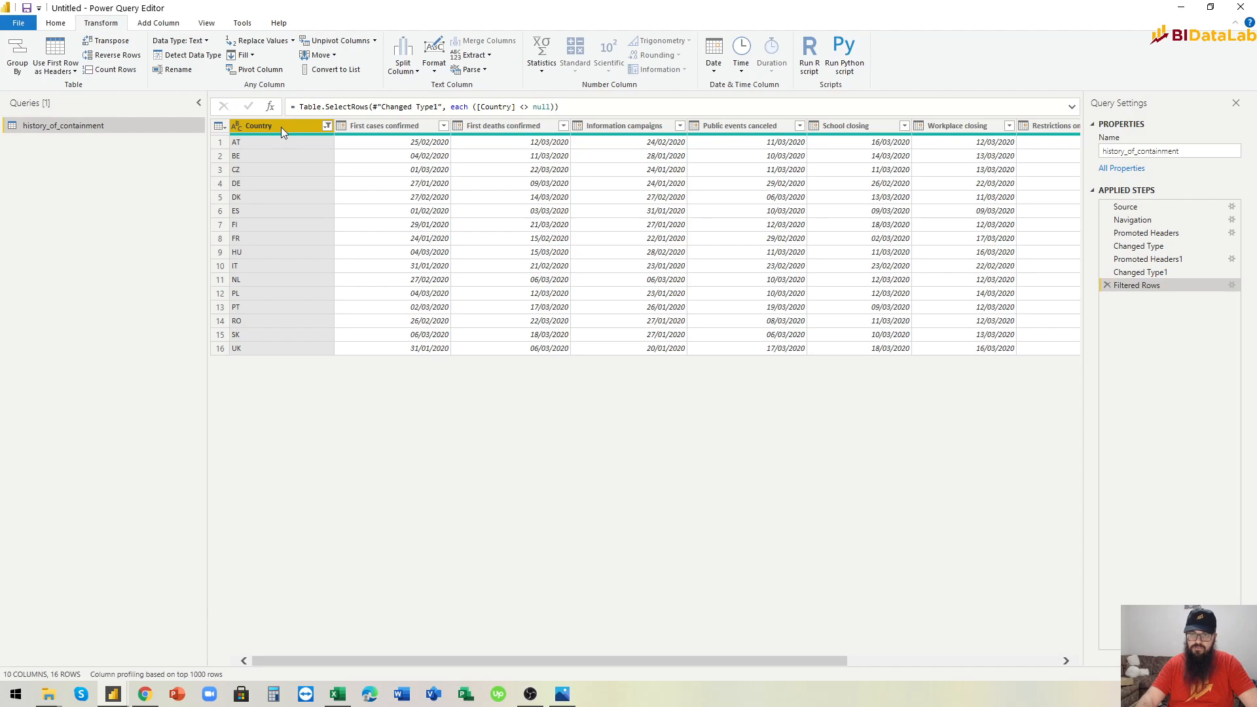
right_click(281, 127)
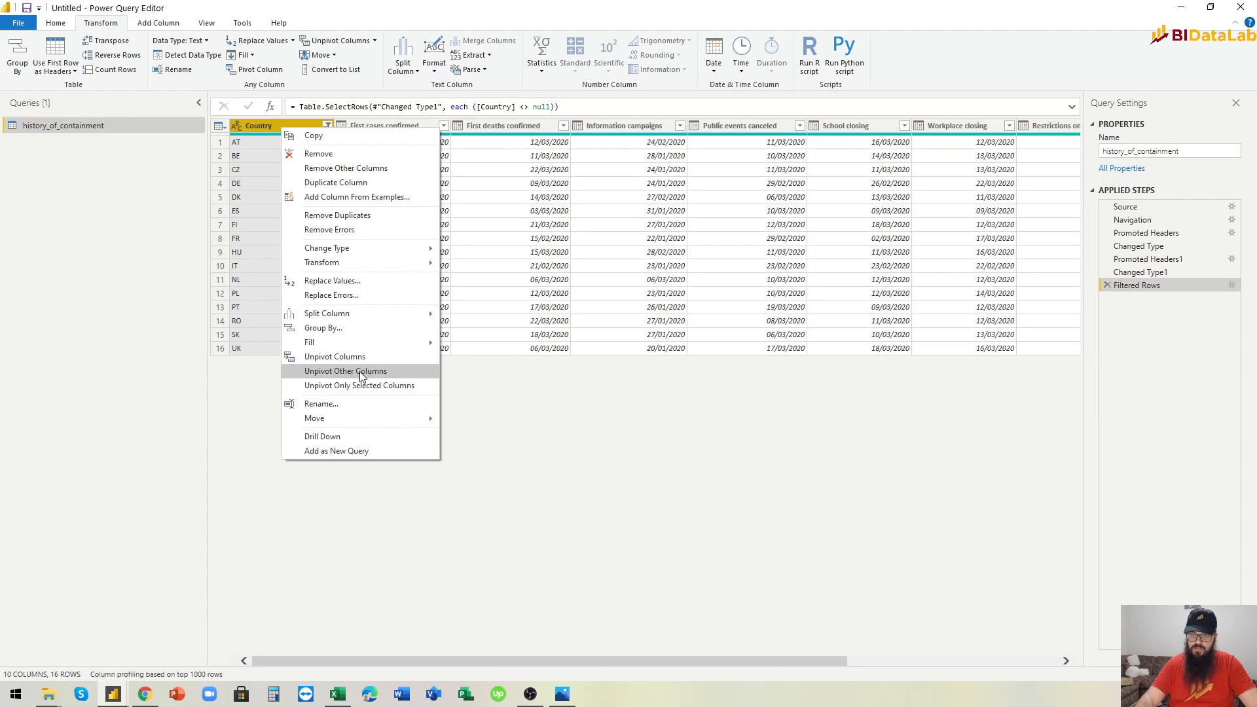
left_click(261, 387)
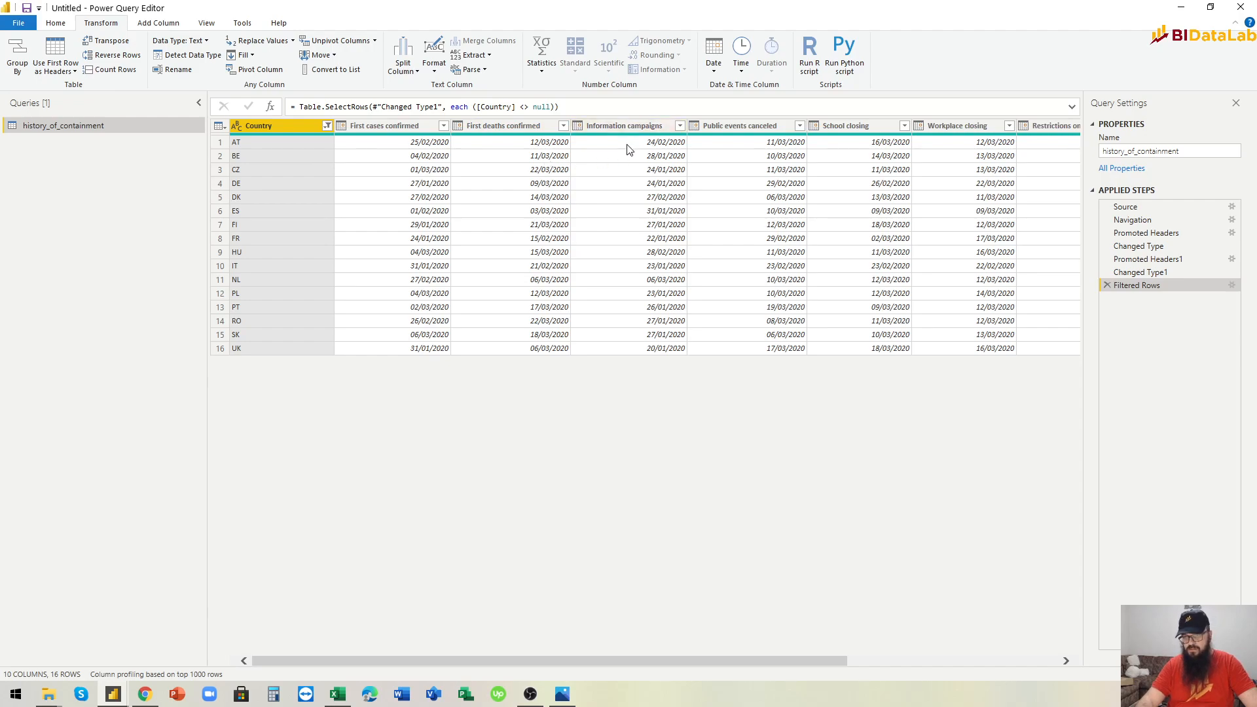
Step: Unpivot all columns other than Country and rename the resulting Attribute column to Measure
right_click(279, 128)
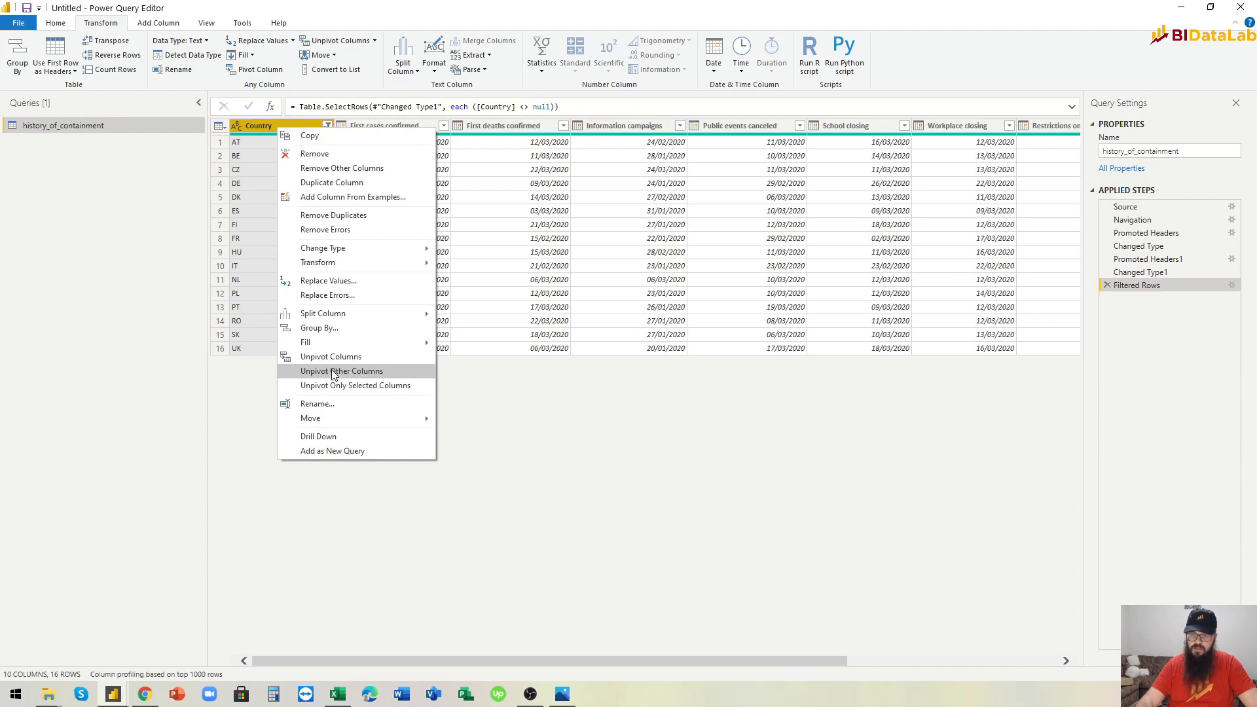
left_click(334, 373)
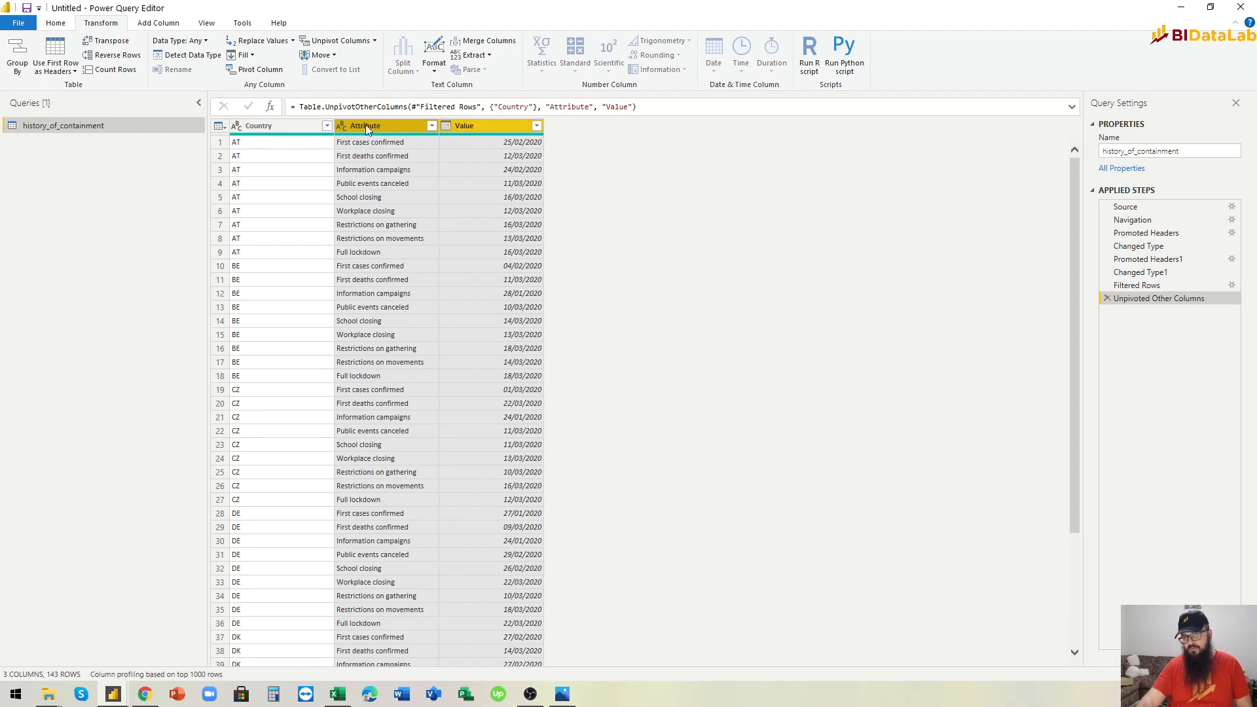
left_click(367, 126)
double_click(367, 125)
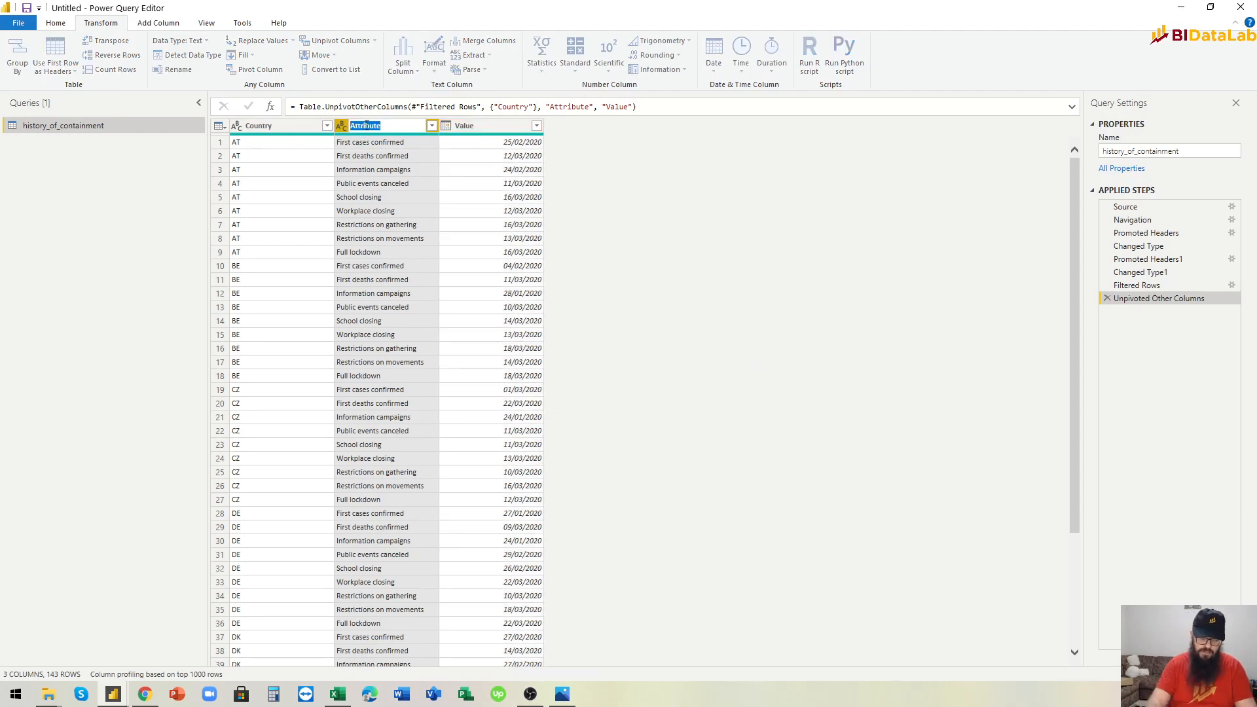
type("Meas")
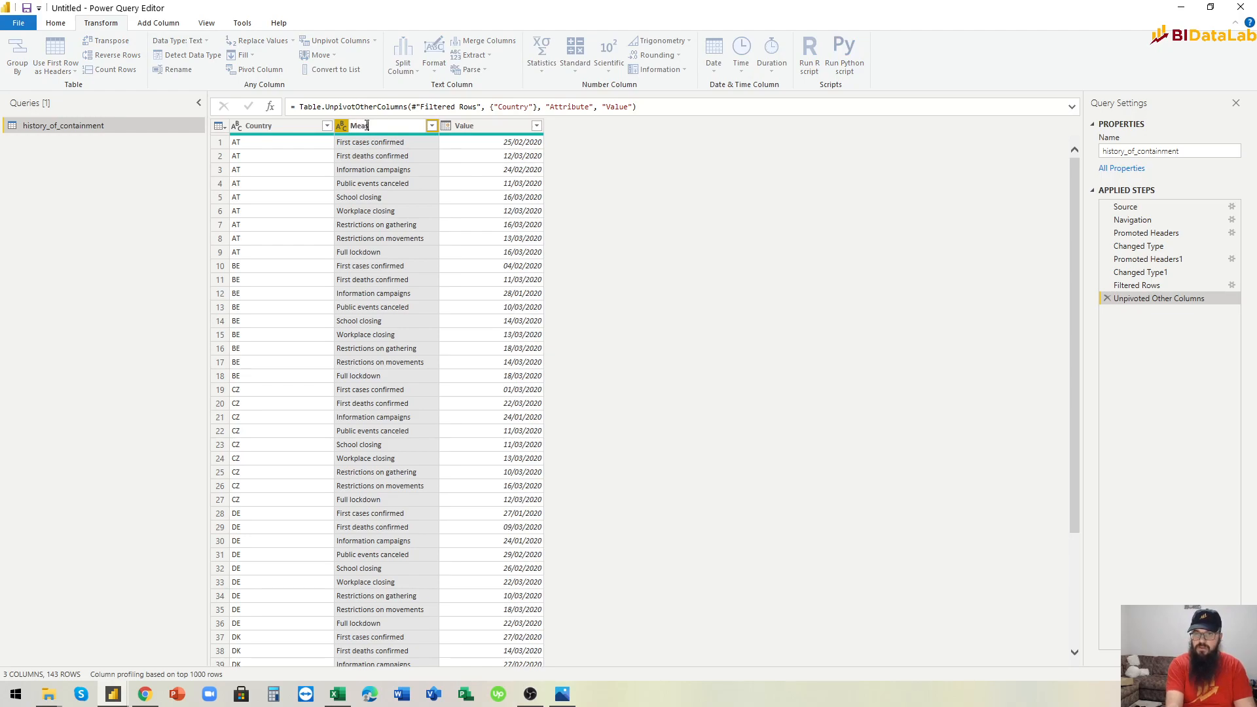
type("ure")
key("Return")
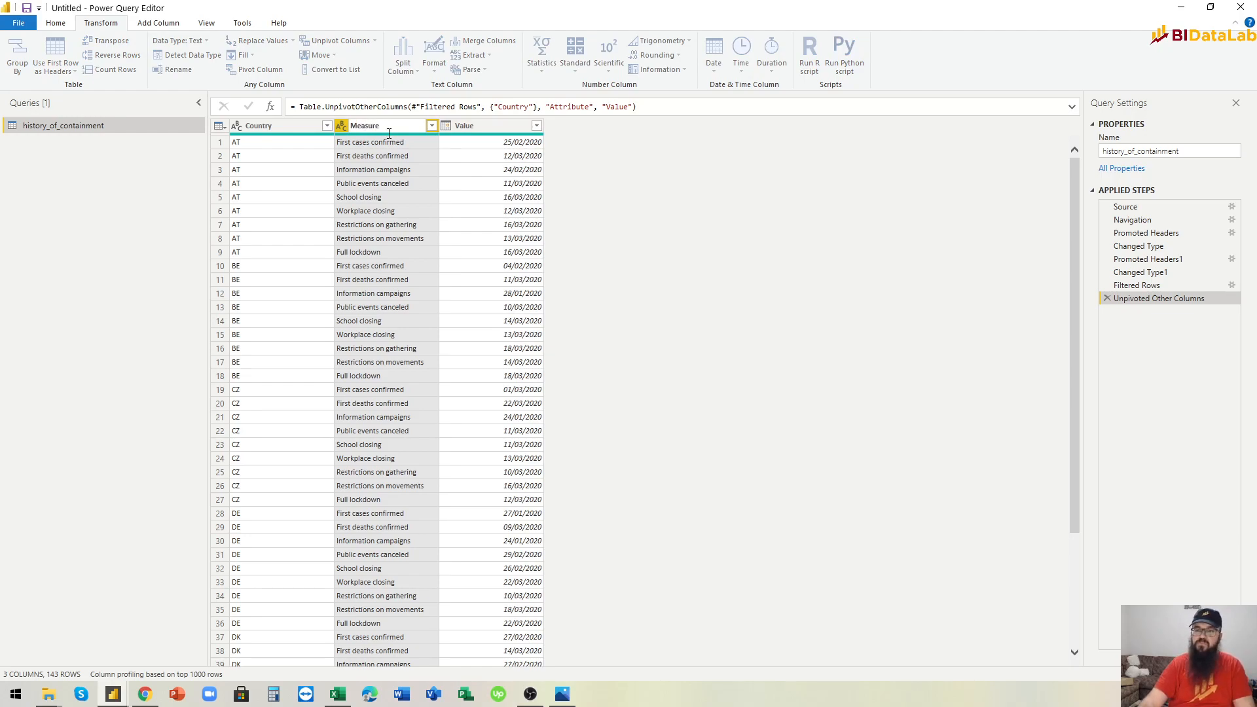
Step: Rename the Value column to Date and check its list of dates
double_click(482, 126)
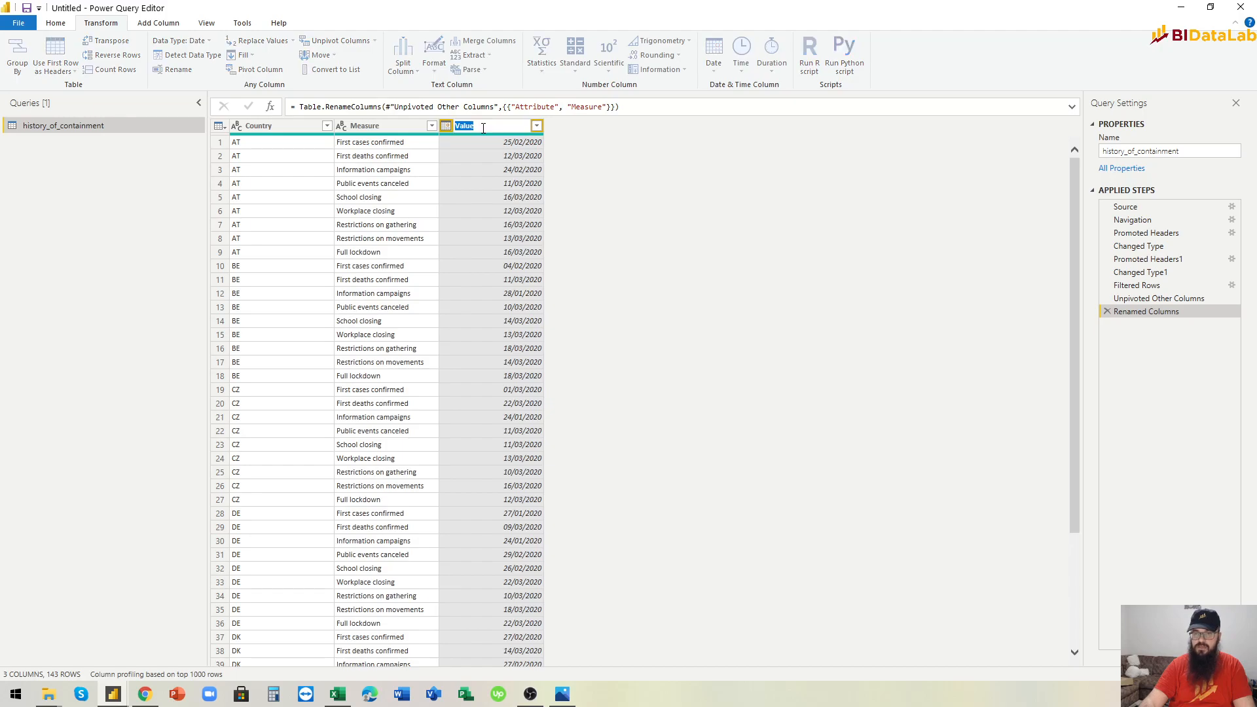
type("Da")
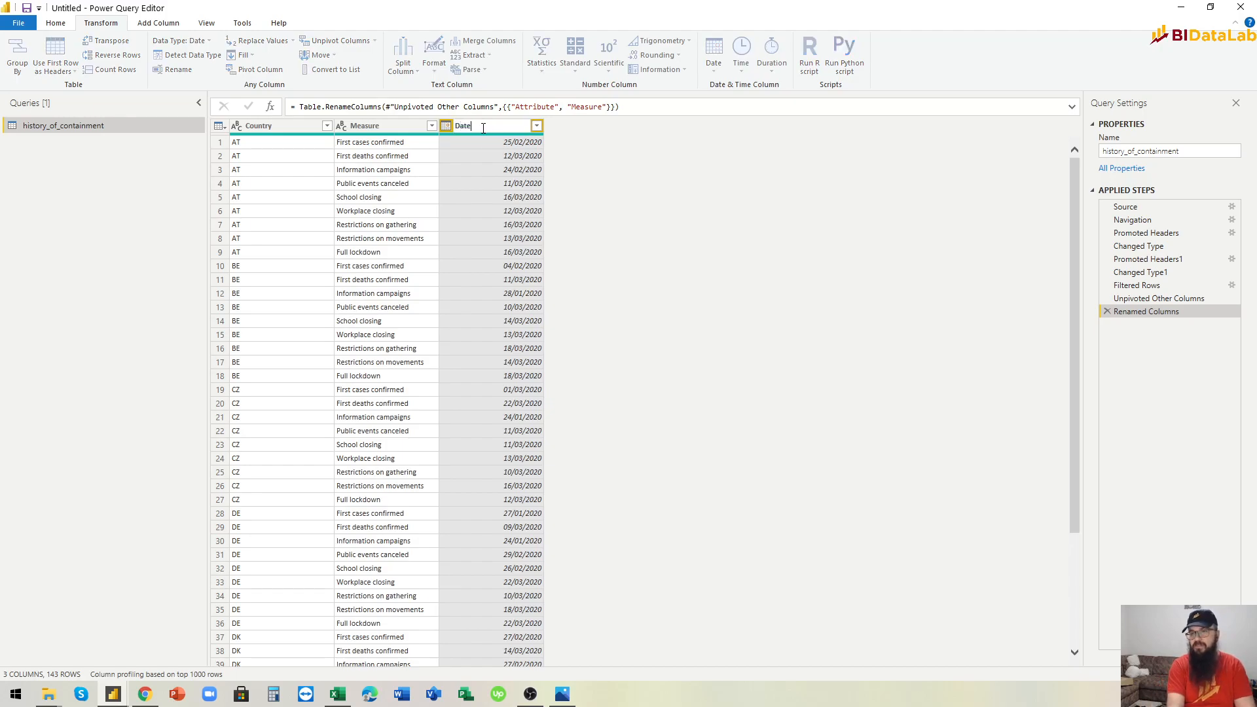
type("te")
key("Return")
left_click(536, 126)
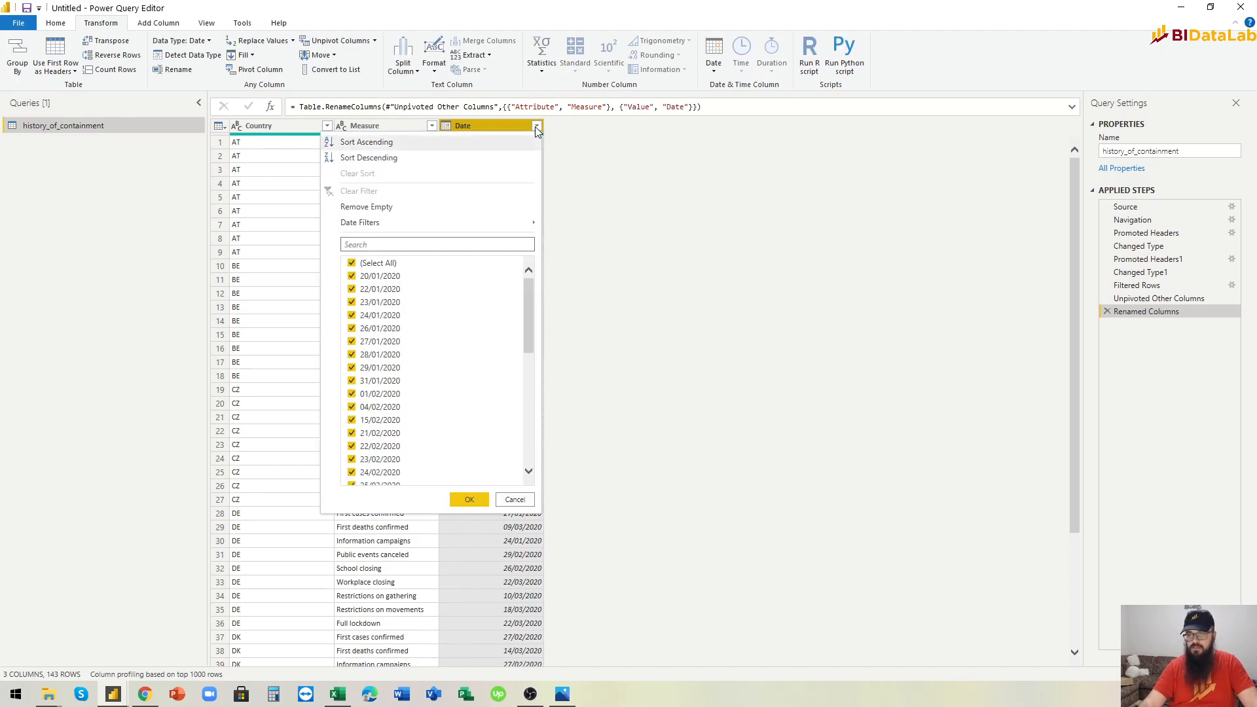
left_click(536, 127)
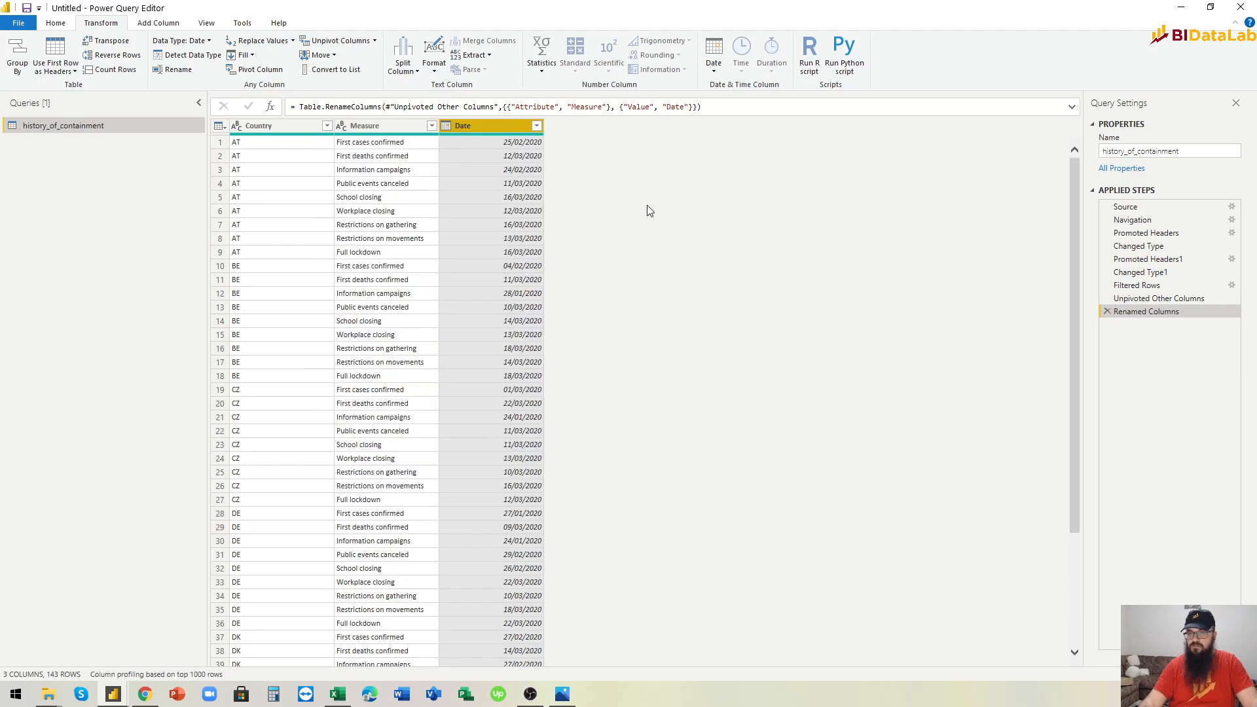
Step: Close and apply the query changes, and inspect the loaded history_of_containment table, including its Measure column
left_click(59, 24)
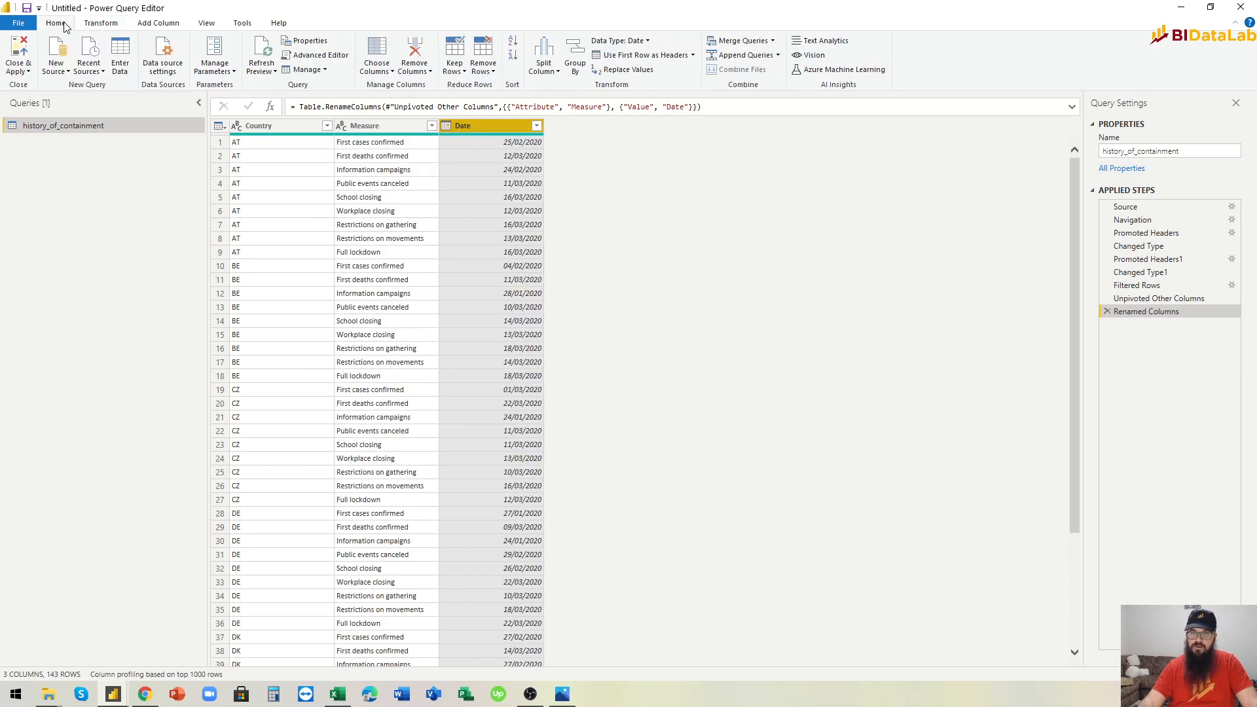
left_click(25, 52)
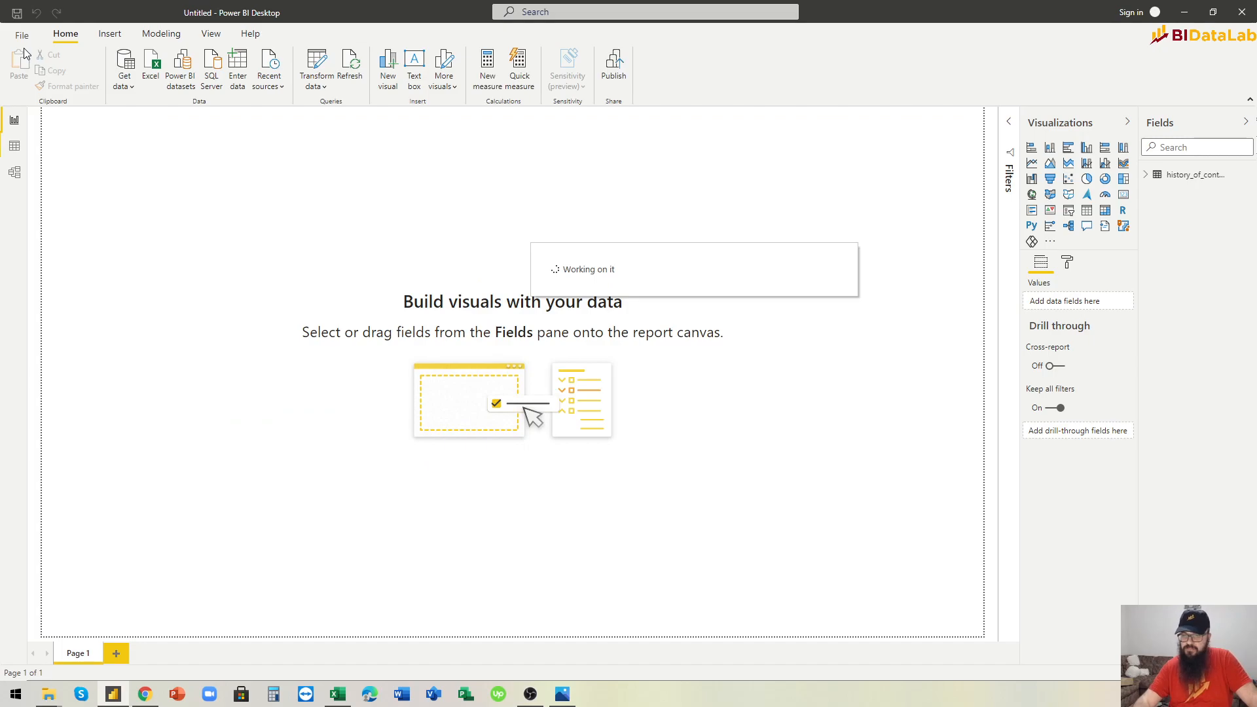
left_click(1147, 175)
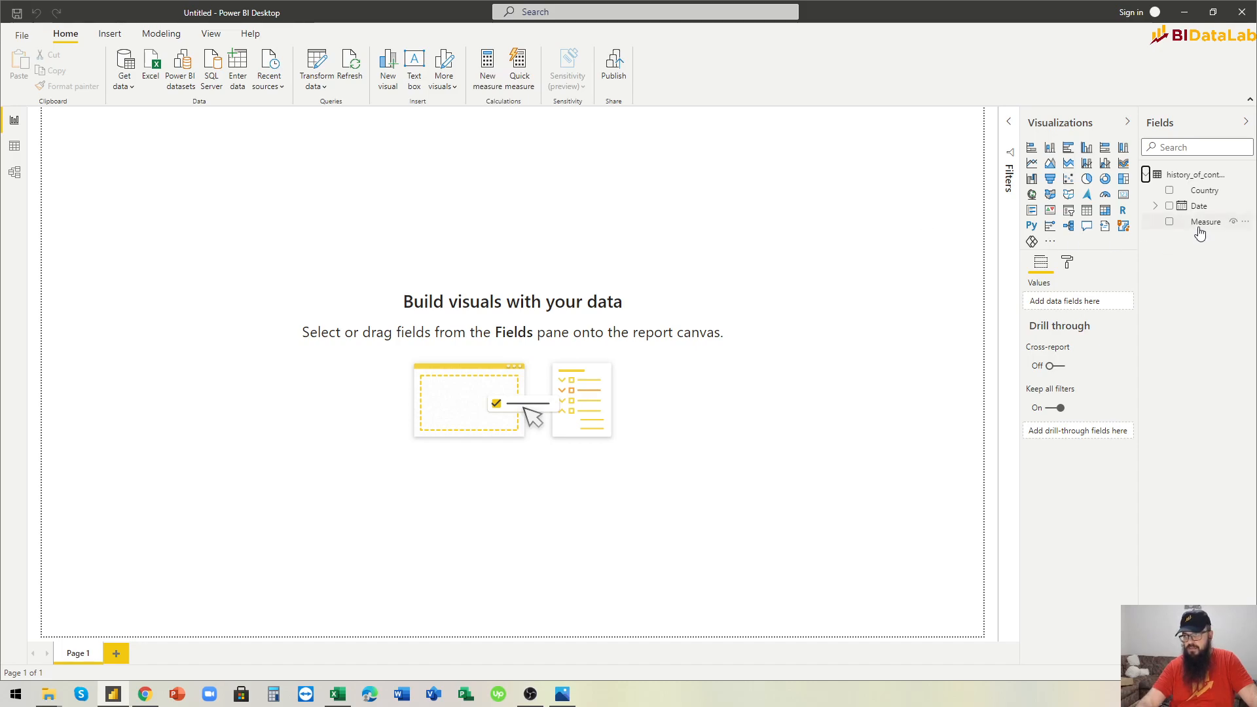
left_click(14, 149)
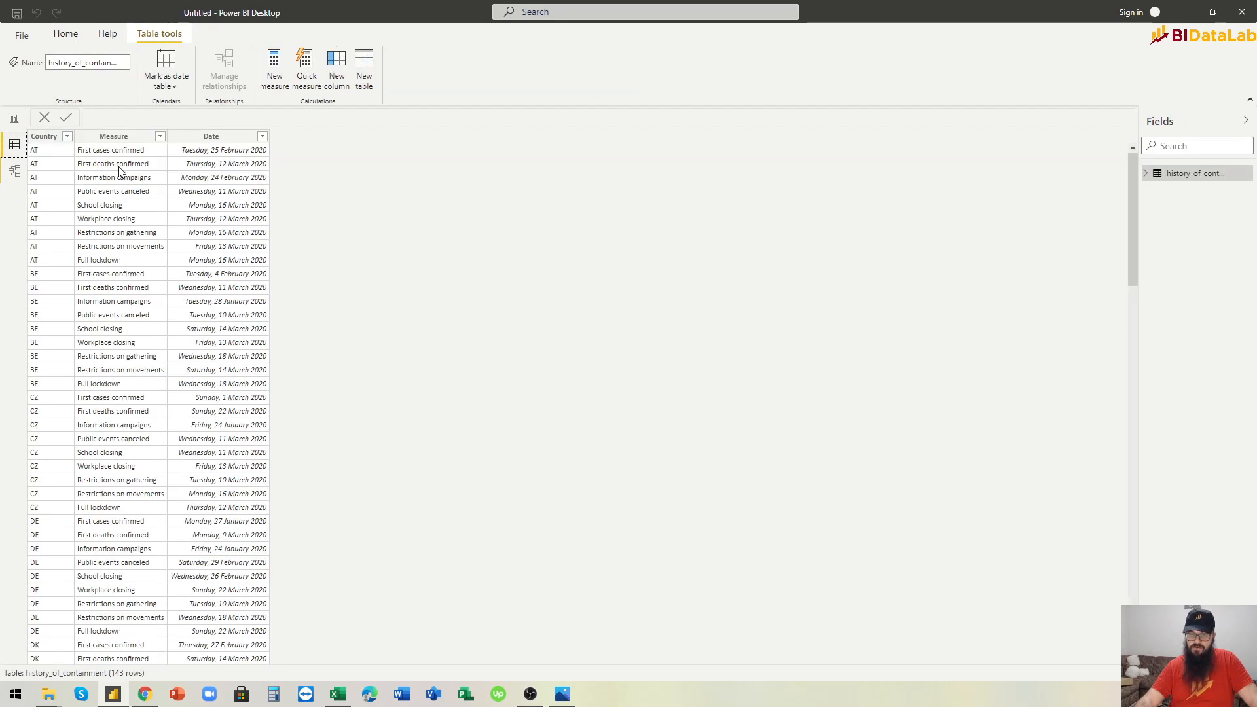
left_click(122, 138)
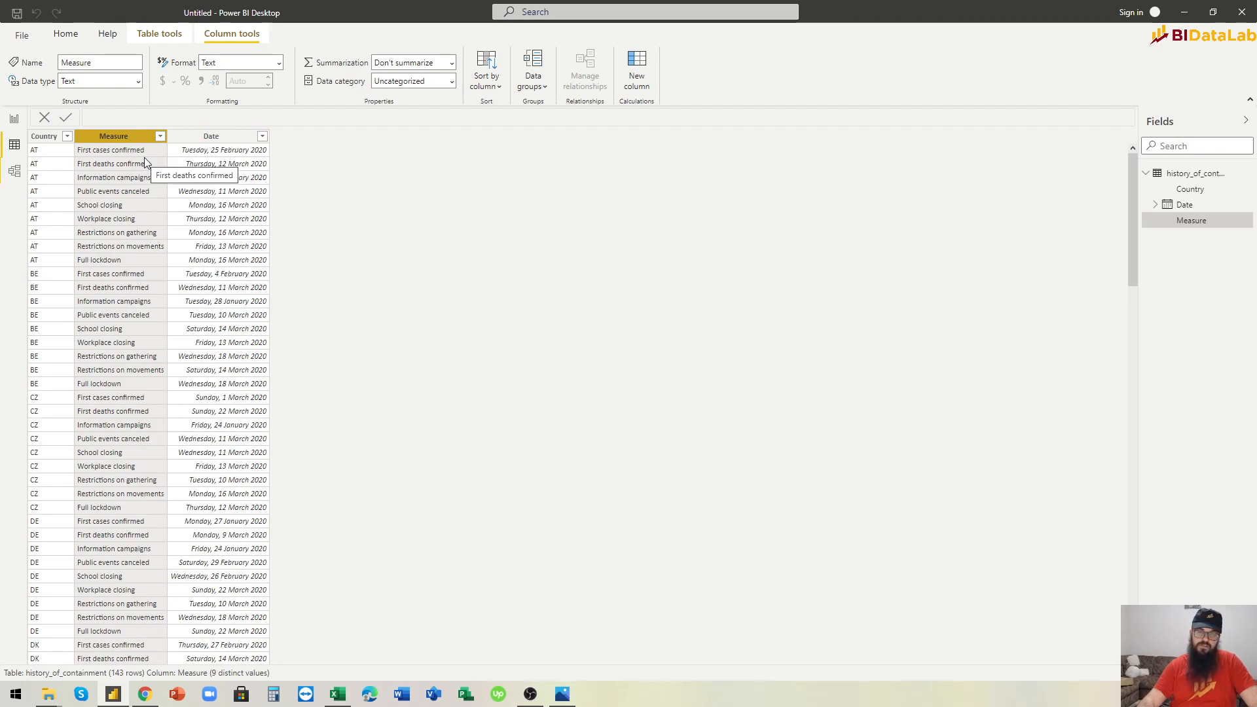
left_click(14, 121)
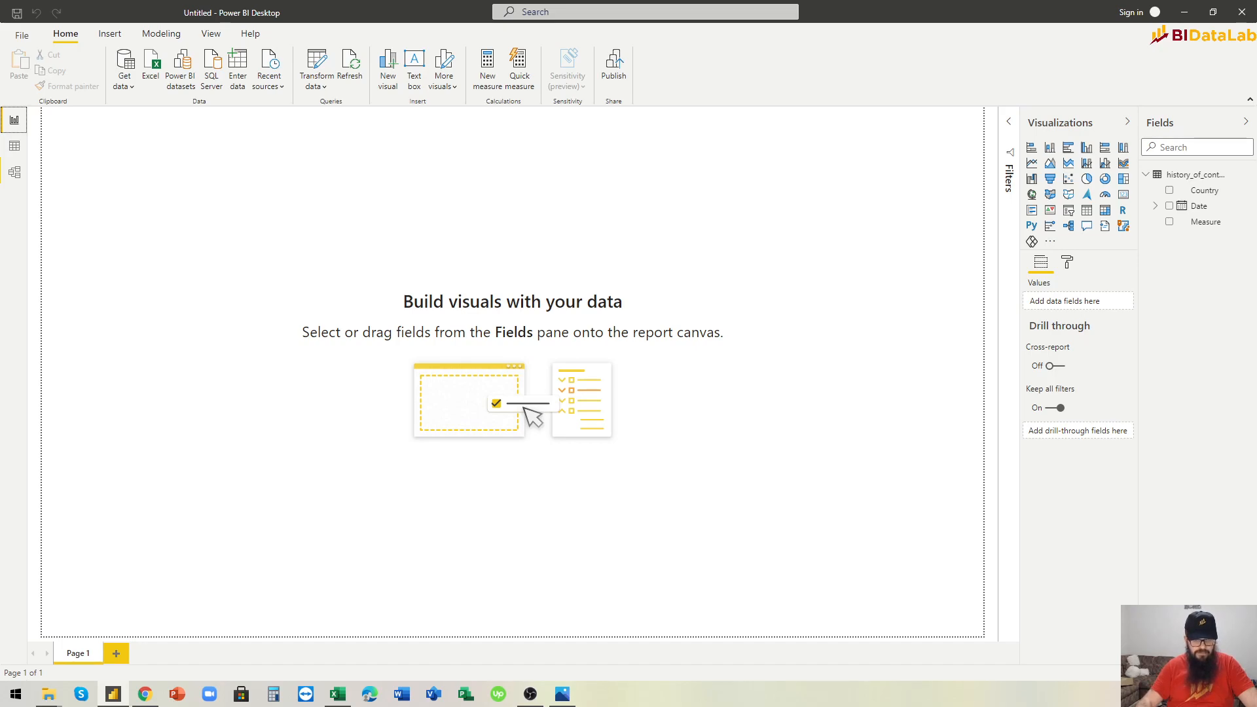
Step: Consult sample.png for the target layout, add a matrix visual with Country and Date as rows and Measure as columns, and enlarge it
key("alt+Tab")
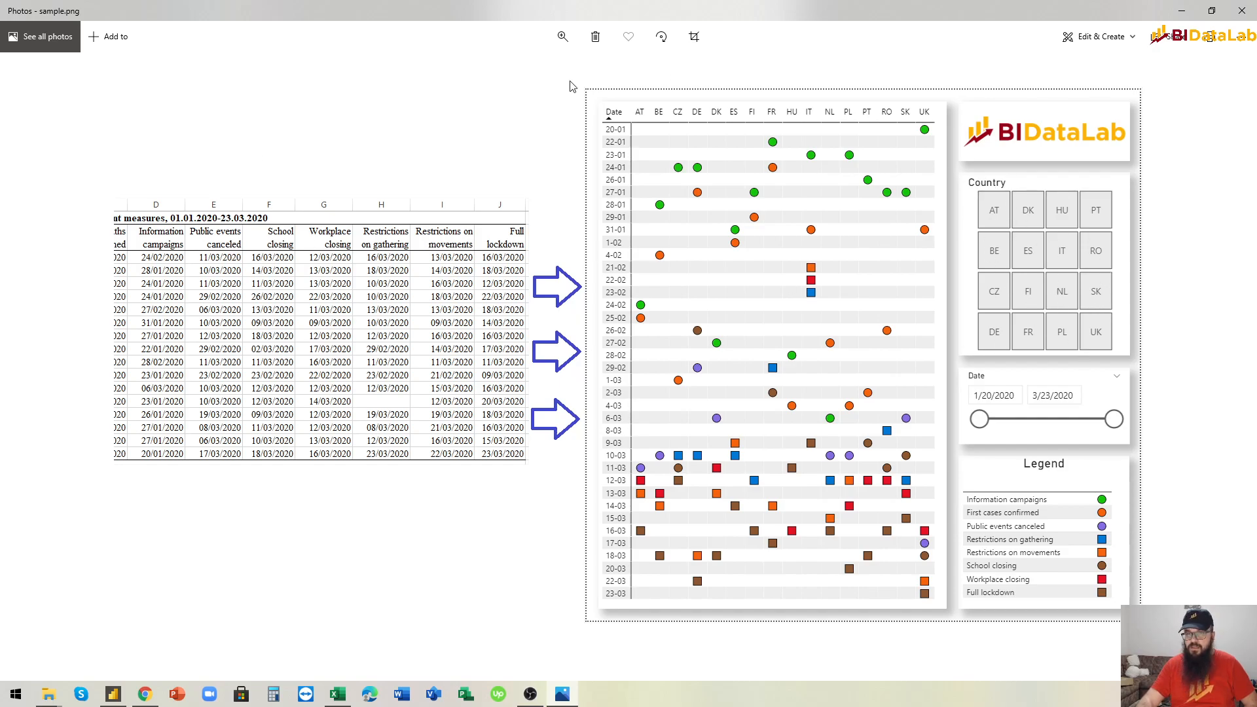
left_click(1182, 13)
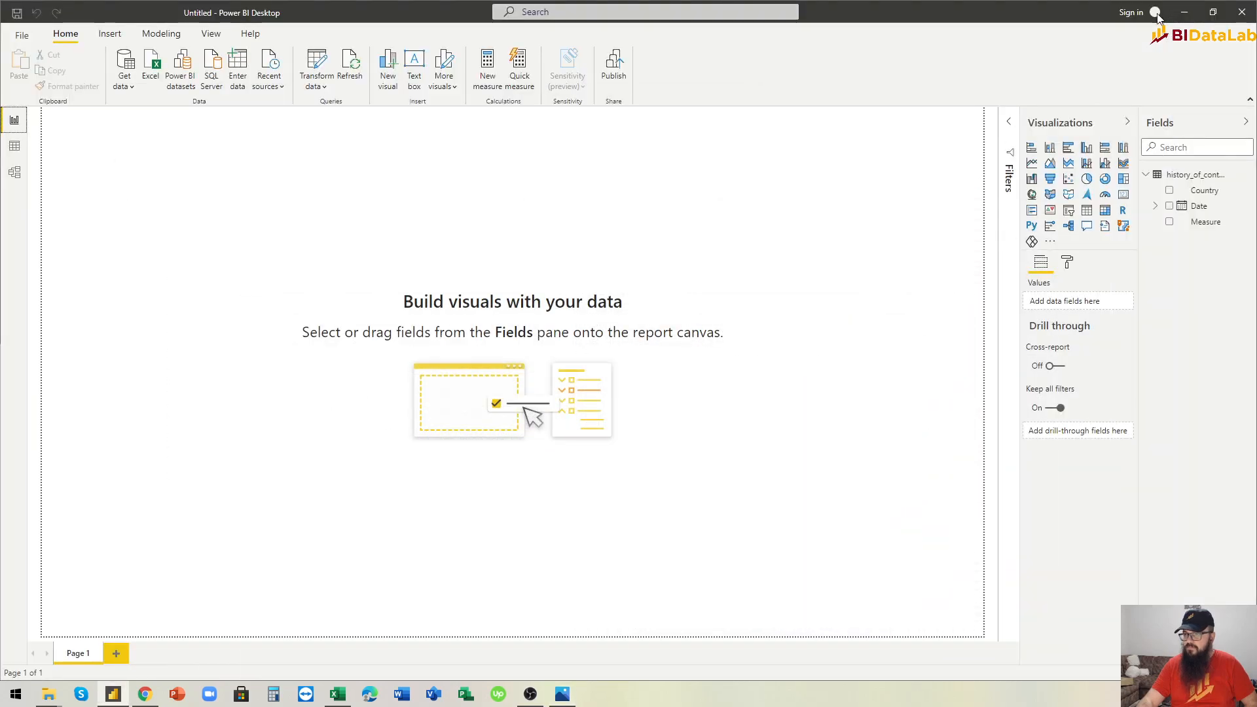
left_click(1105, 215)
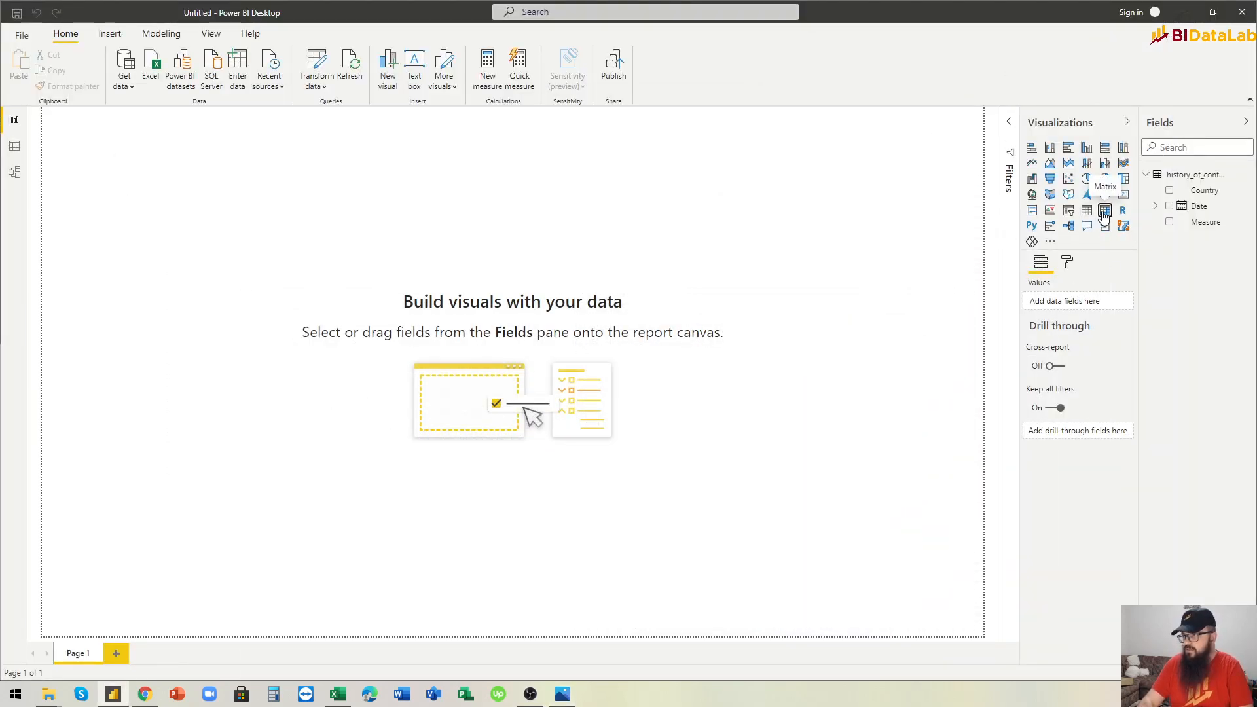
left_click(1169, 191)
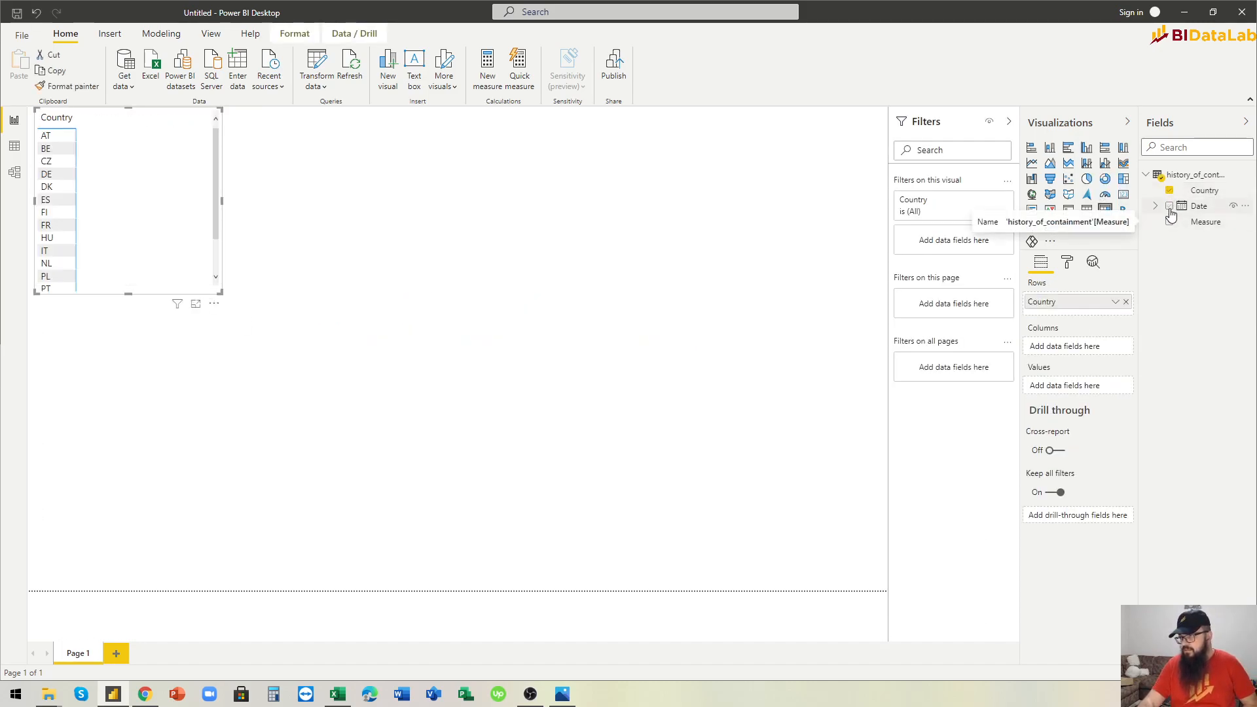
left_click(1169, 207)
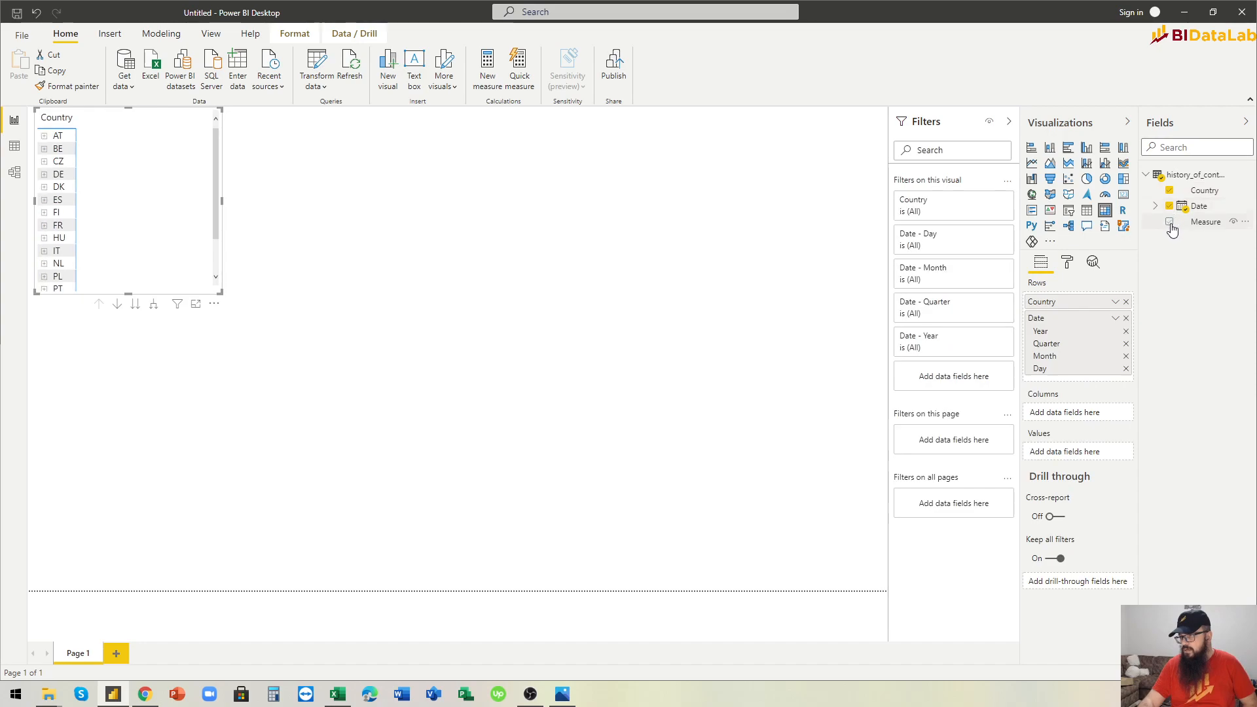
left_click(1170, 222)
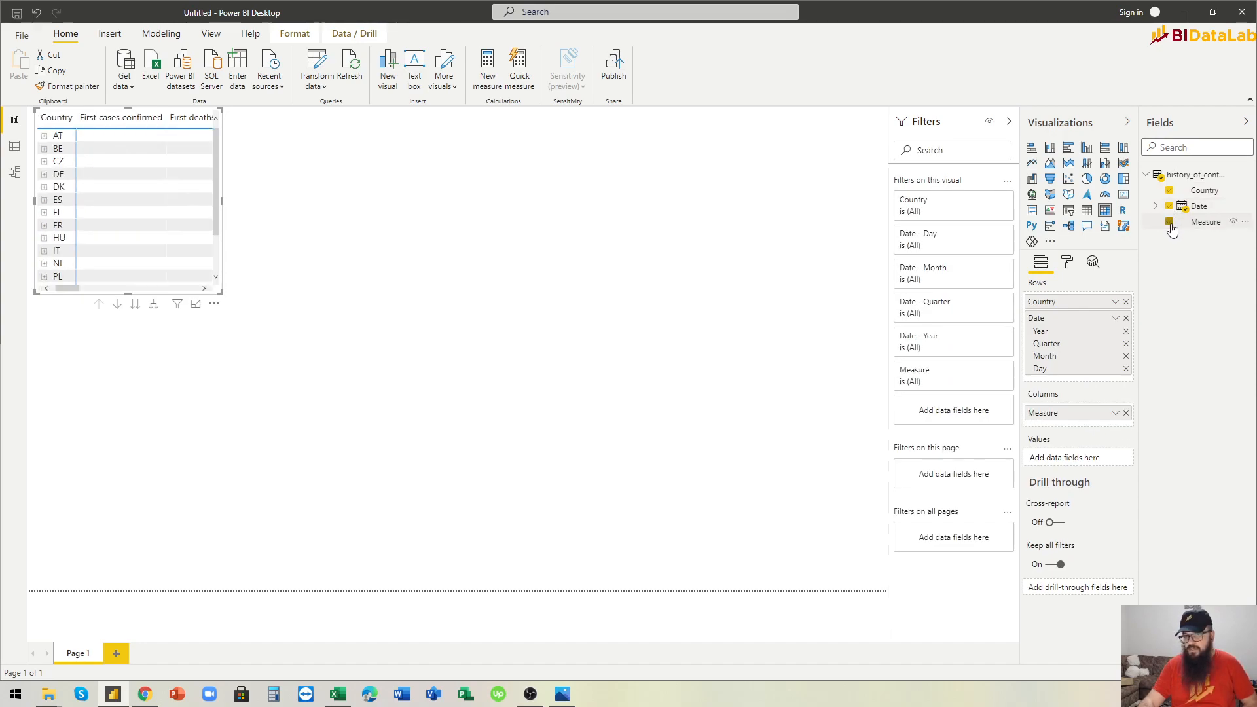
left_click_drag(220, 291, 429, 494)
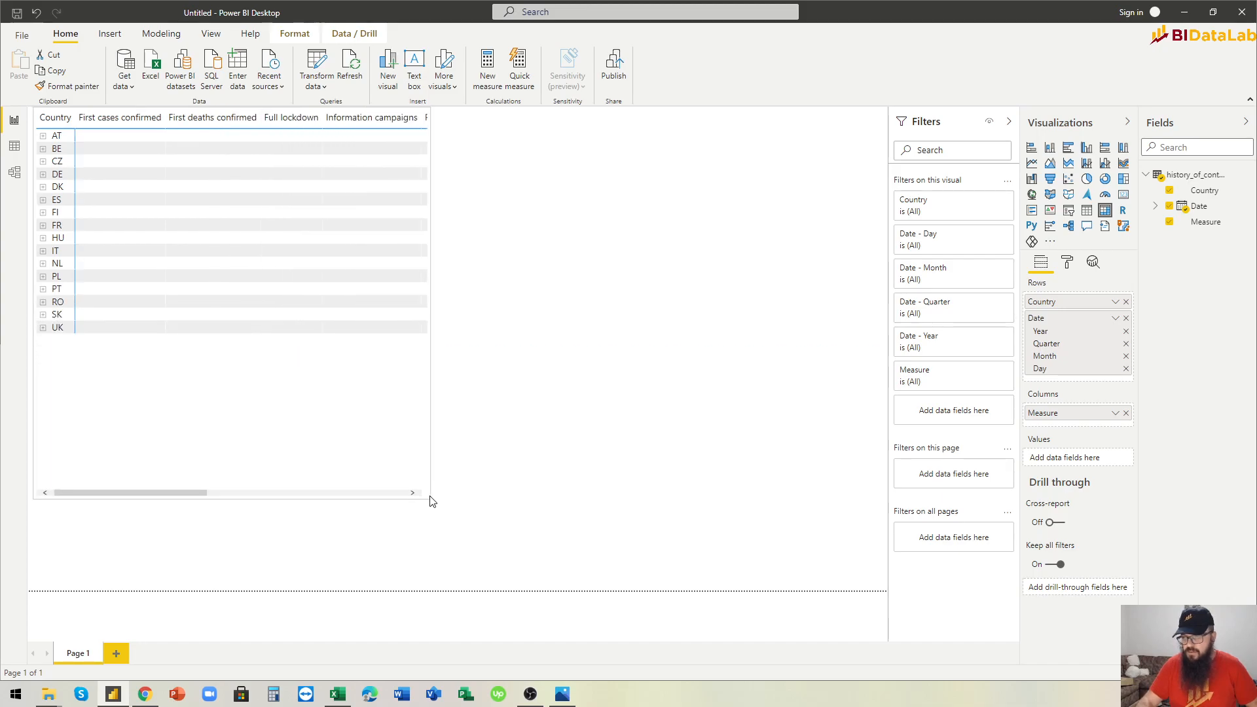
Step: Change the matrix's Date field from hierarchy to plain dates, assign Date to columns and Measure to values, and widen the visual
left_click(1115, 319)
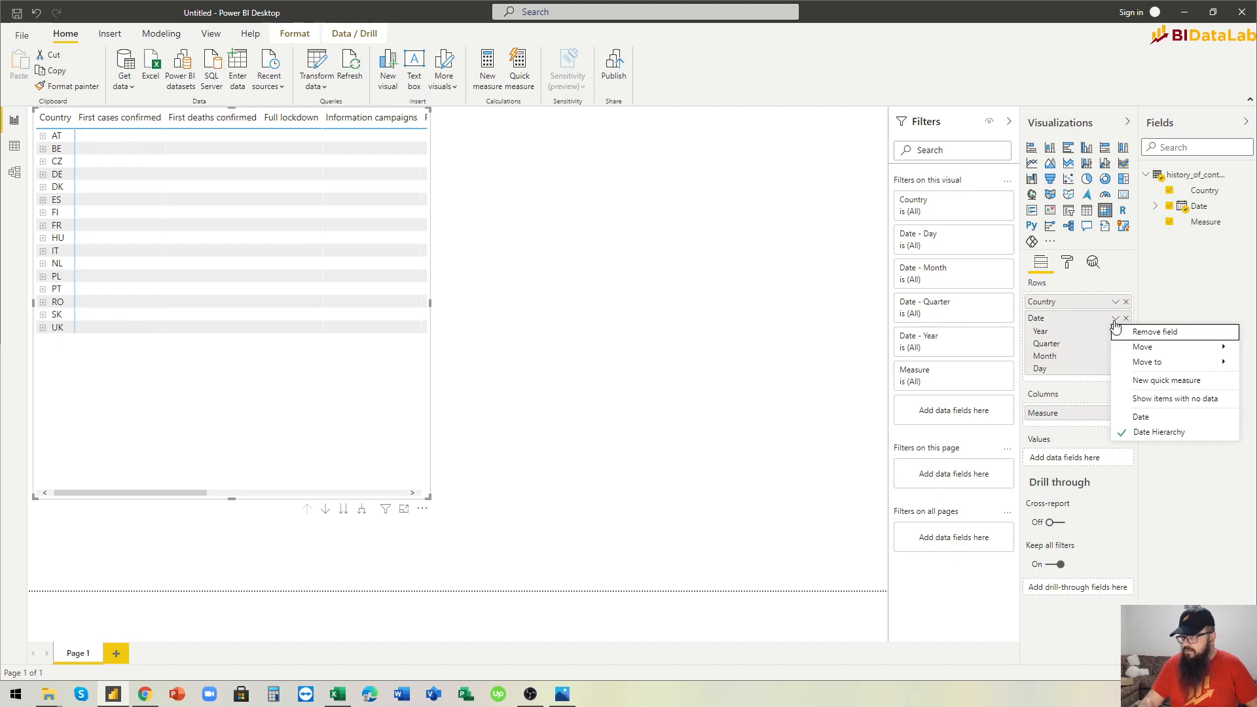
left_click(1144, 419)
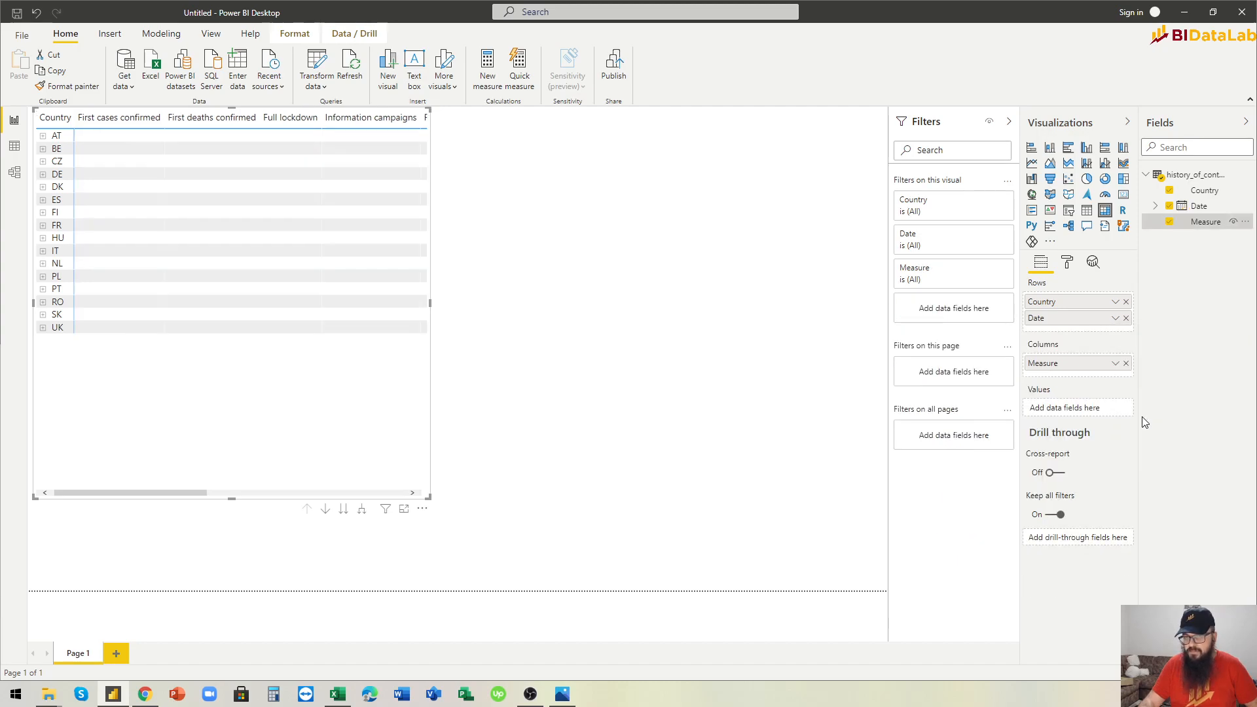
left_click_drag(1052, 318, 1058, 409)
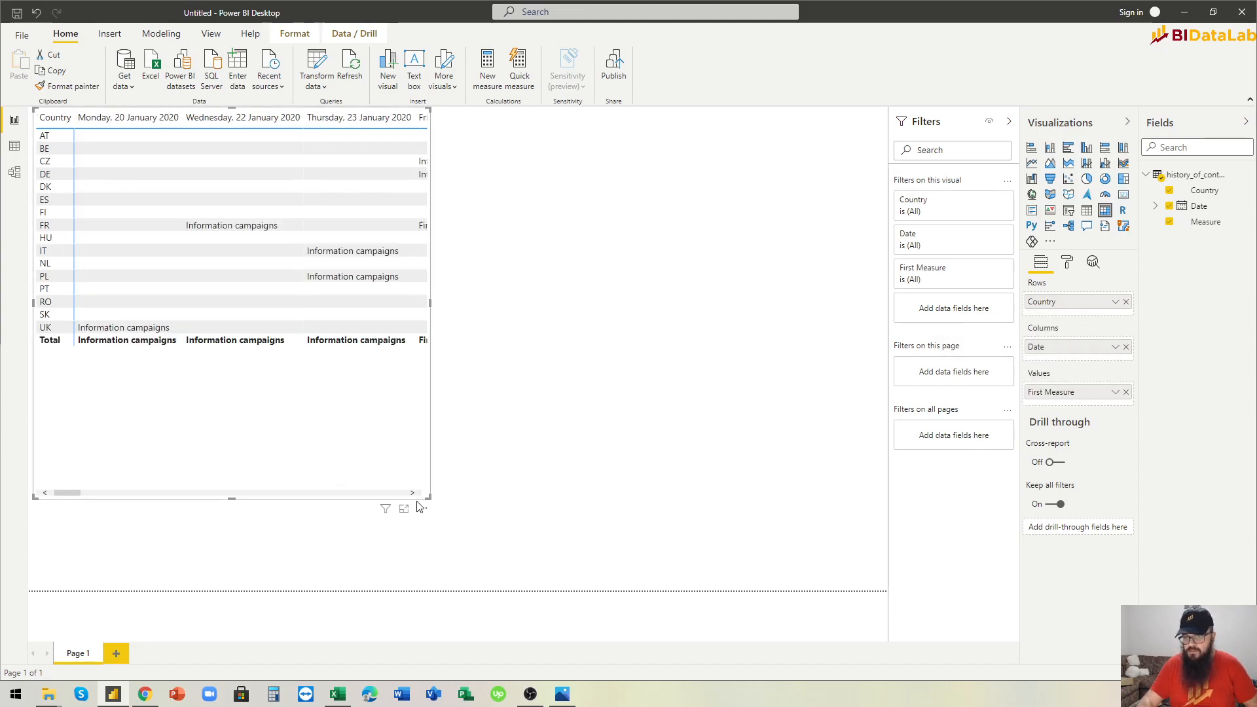
left_click_drag(429, 497, 836, 463)
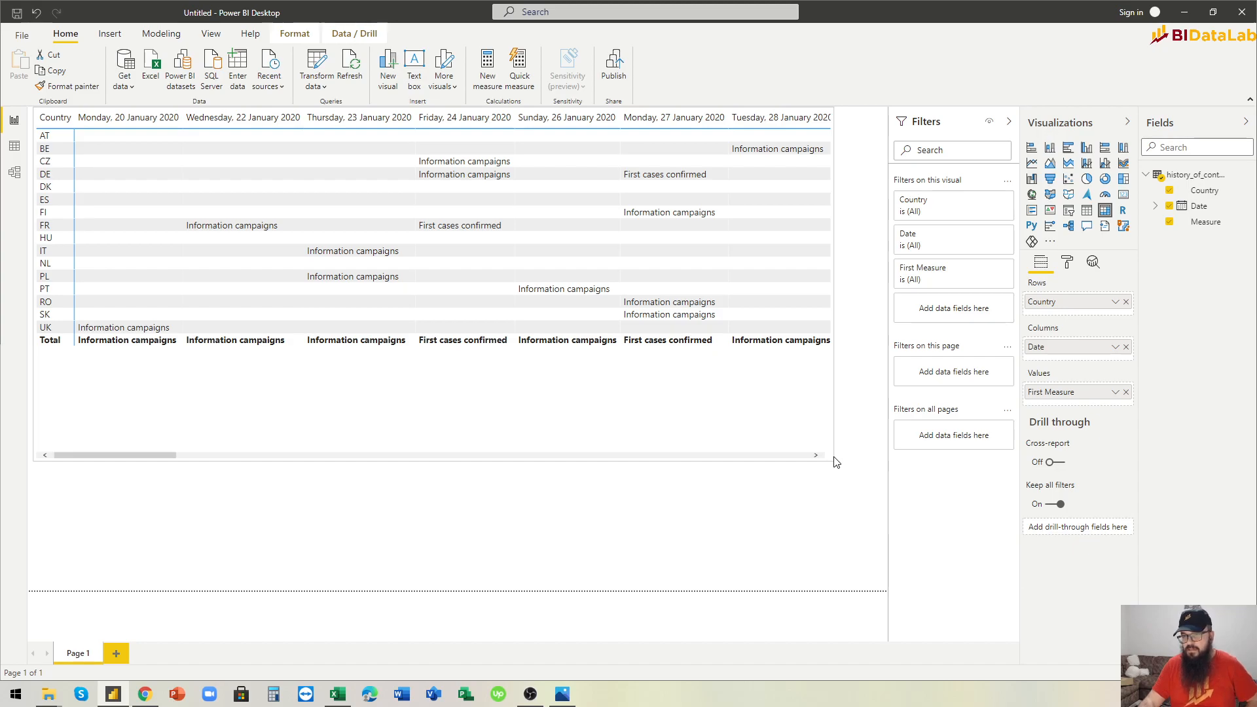
Step: Swap the matrix fields so Date forms the rows and Country the columns, and reposition and heighten the visual
left_click_drag(588, 414, 591, 421)
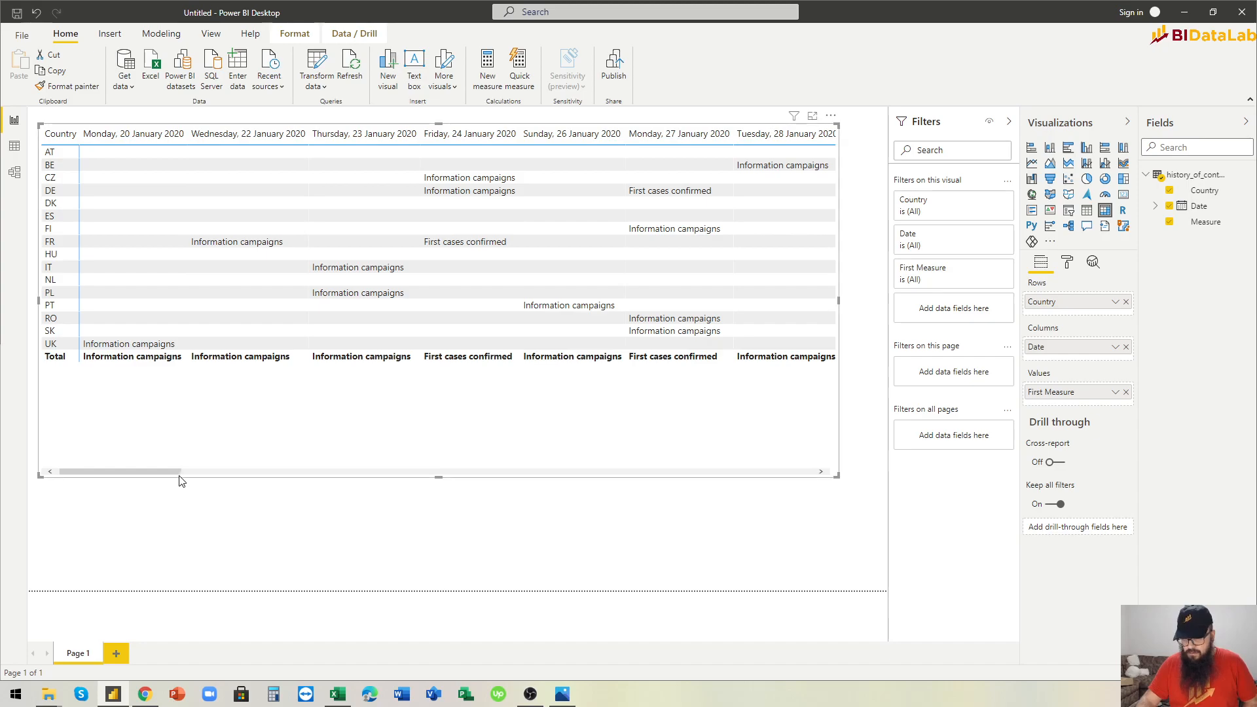
left_click_drag(173, 472, 146, 489)
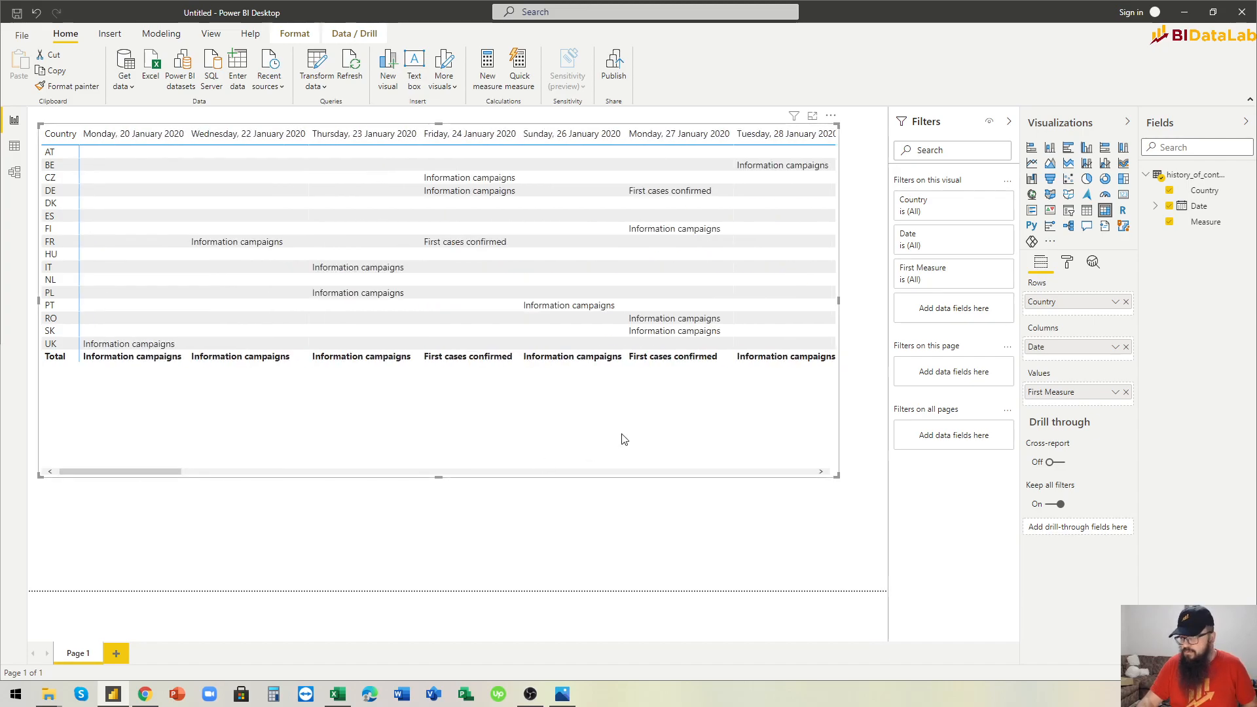
mouse_move(1069, 310)
left_mouse_down()
mouse_move(1064, 356)
mouse_move(1056, 302)
left_mouse_up()
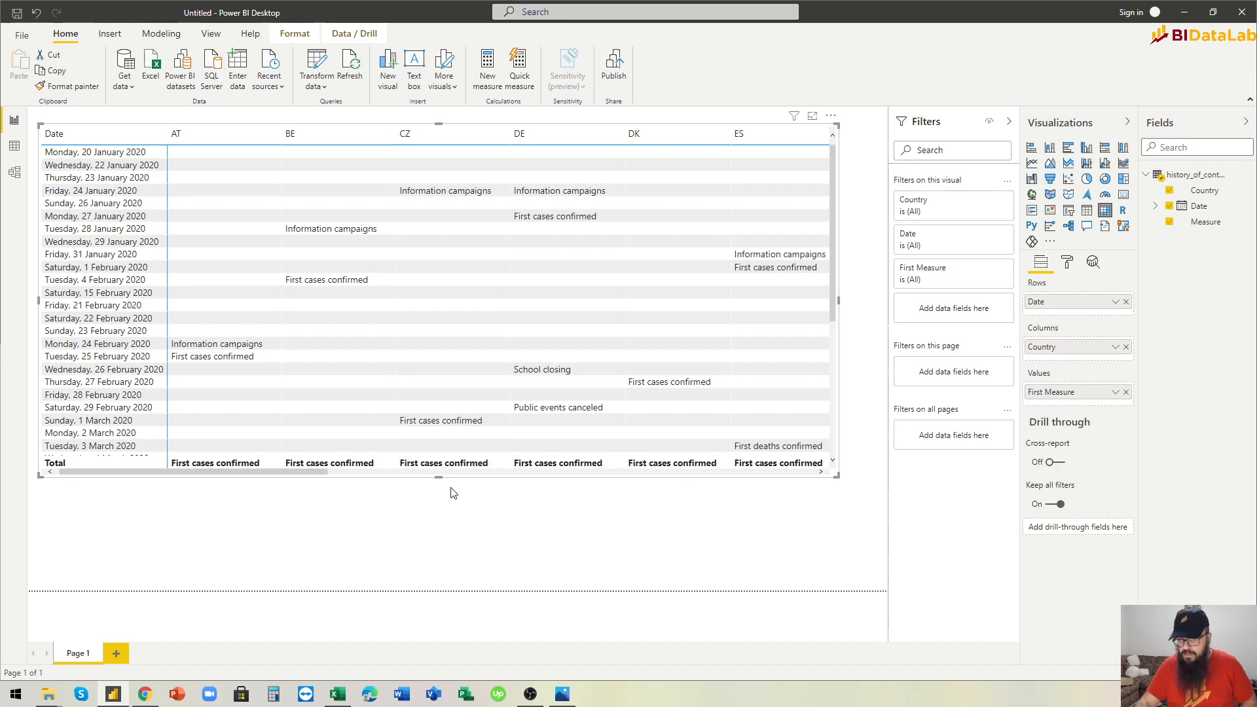
left_click_drag(440, 478, 439, 565)
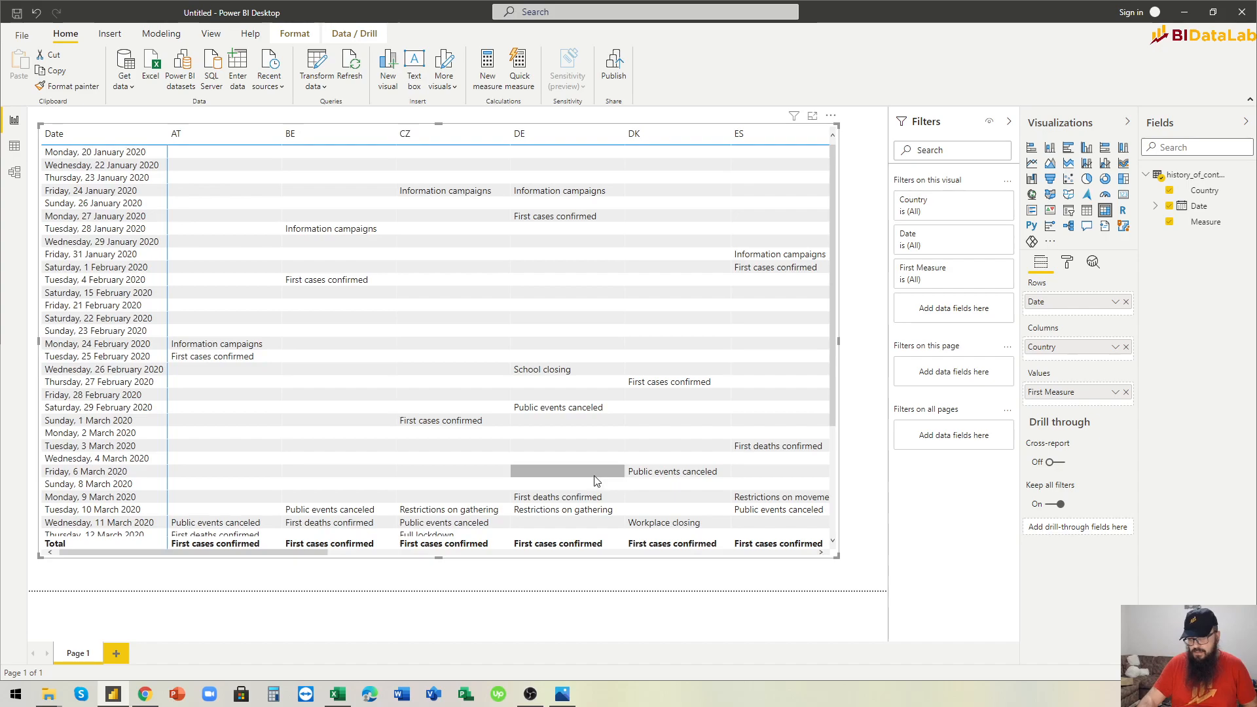
Step: Turn off the matrix's row and column subtotals and enlarge the visual slightly to fill more of the page
left_click(1067, 264)
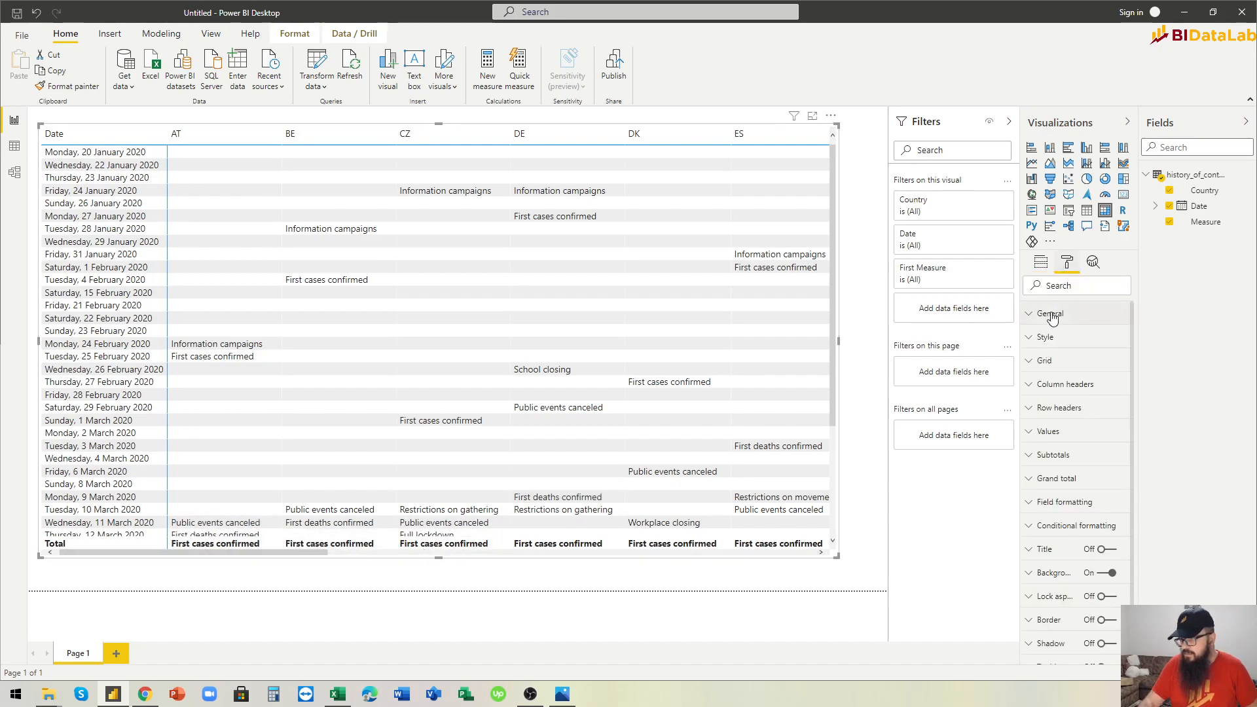
left_click(1041, 456)
left_click(1061, 497)
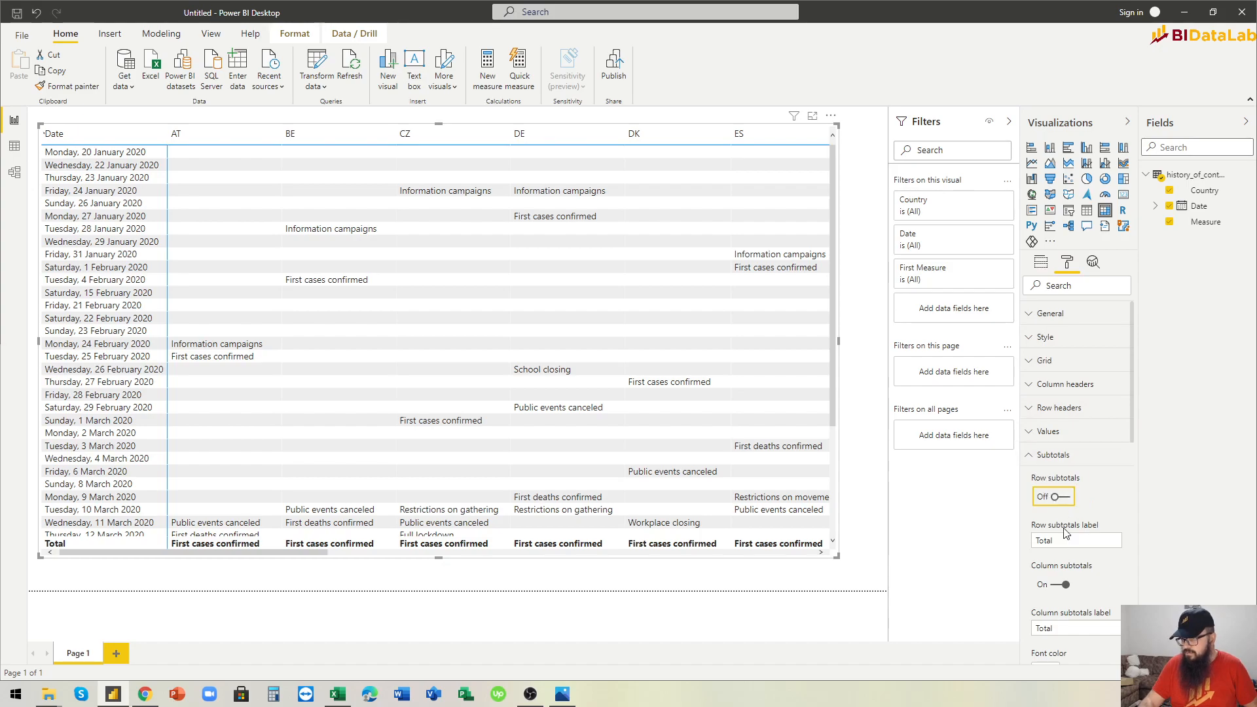
left_click(1065, 545)
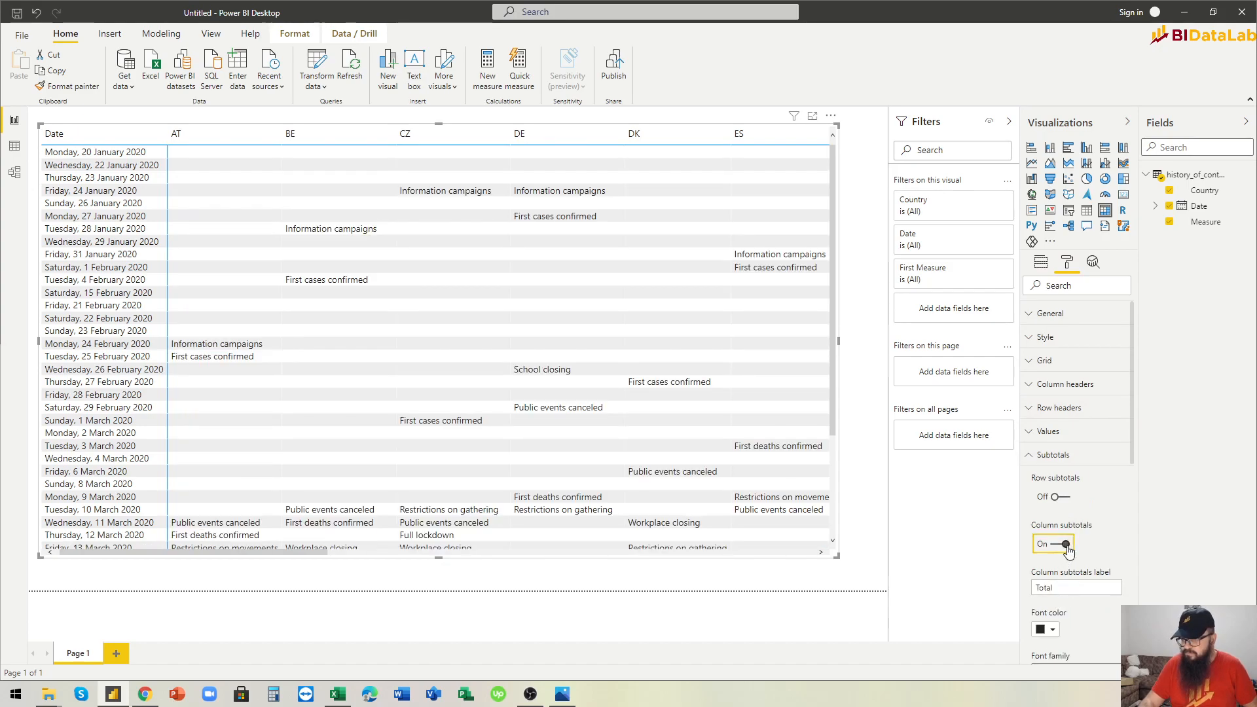
left_click_drag(838, 557, 859, 567)
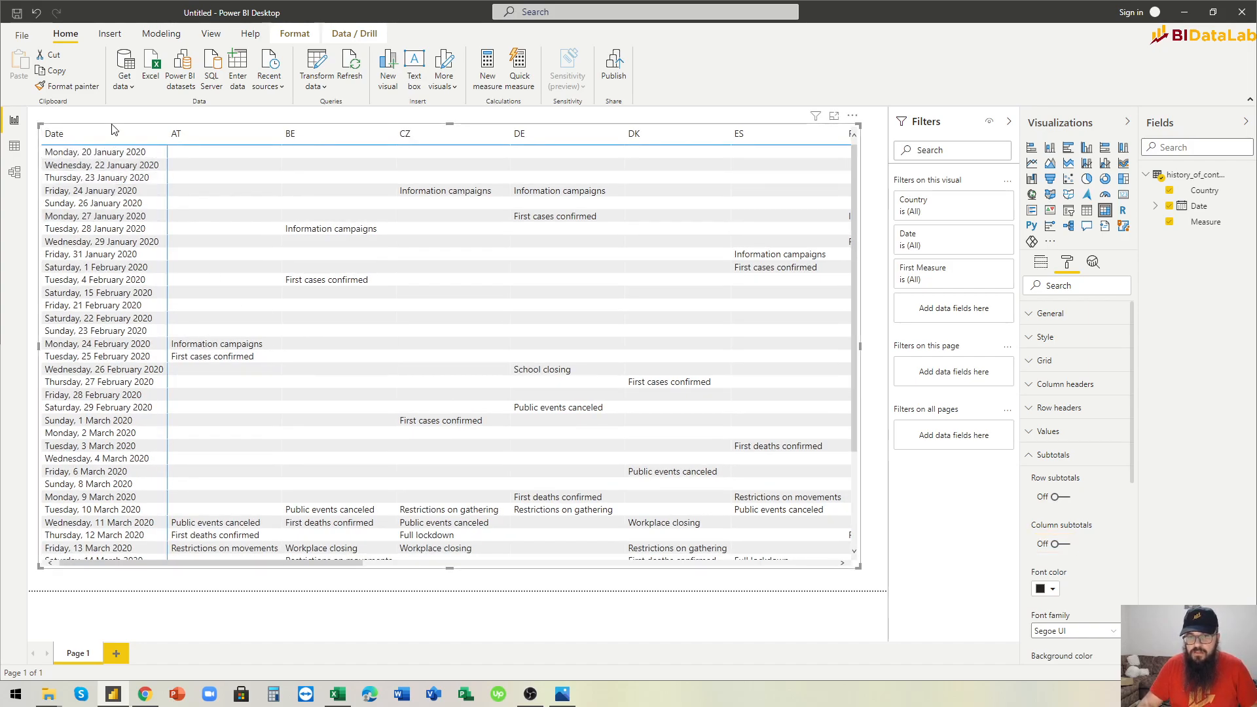
left_click_drag(447, 123, 448, 117)
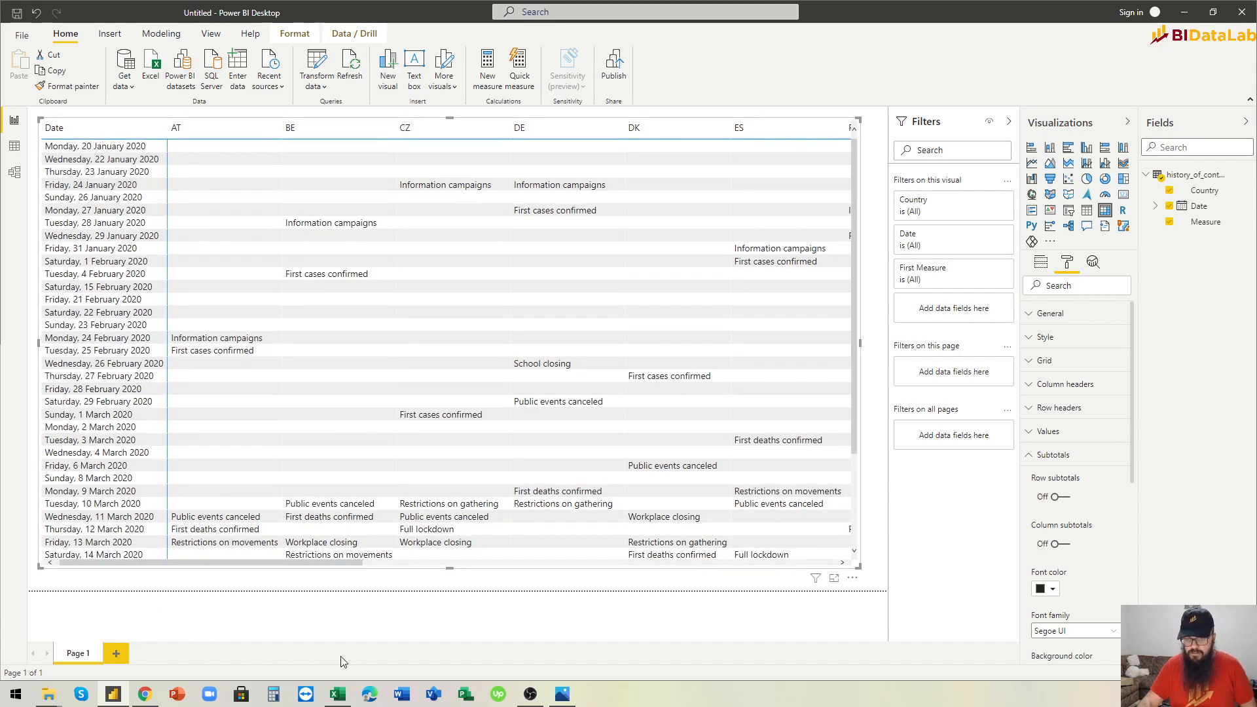
Step: Consult sample.png for its date style, set the Date column's format to d mm, and review the matrix's dates
left_click(563, 695)
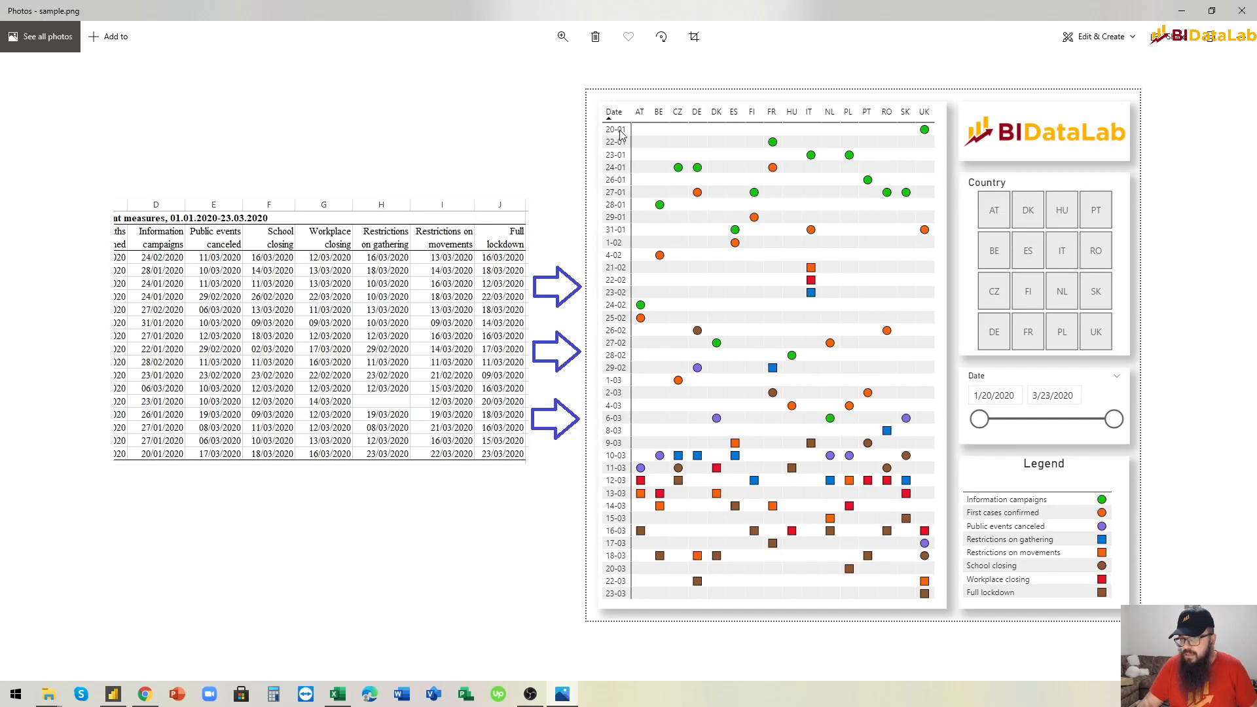
left_click(1172, 12)
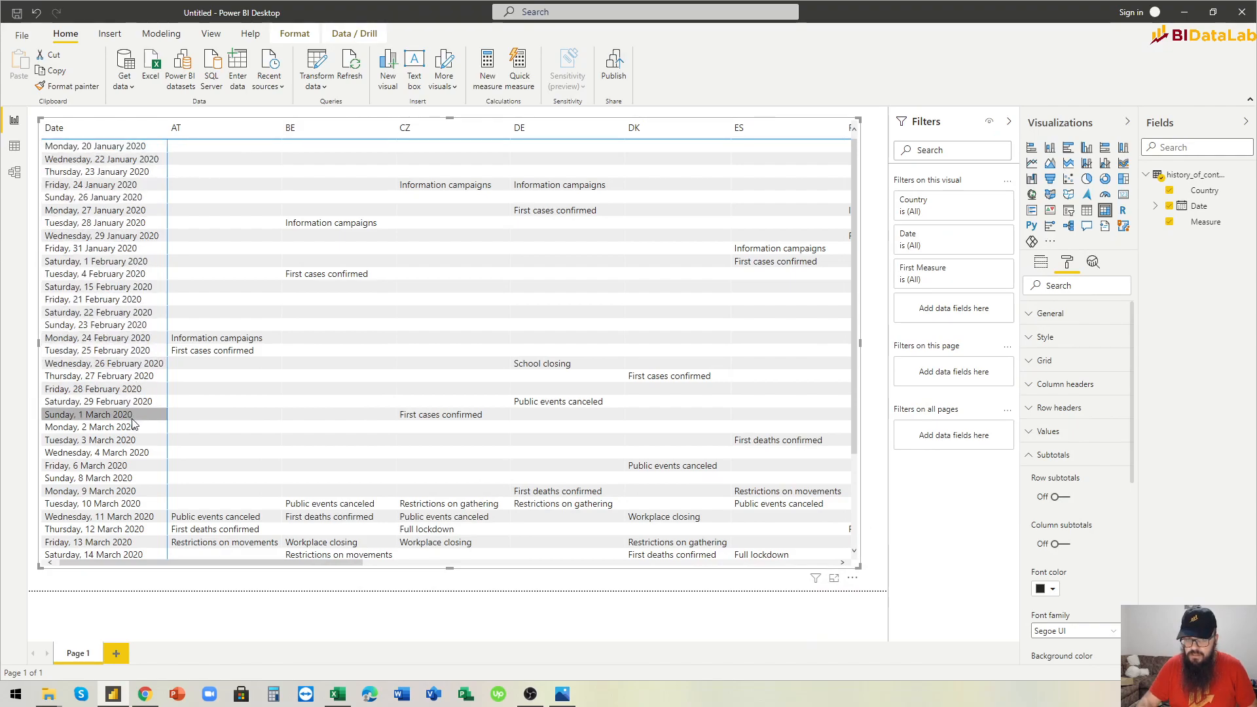
left_click(1041, 262)
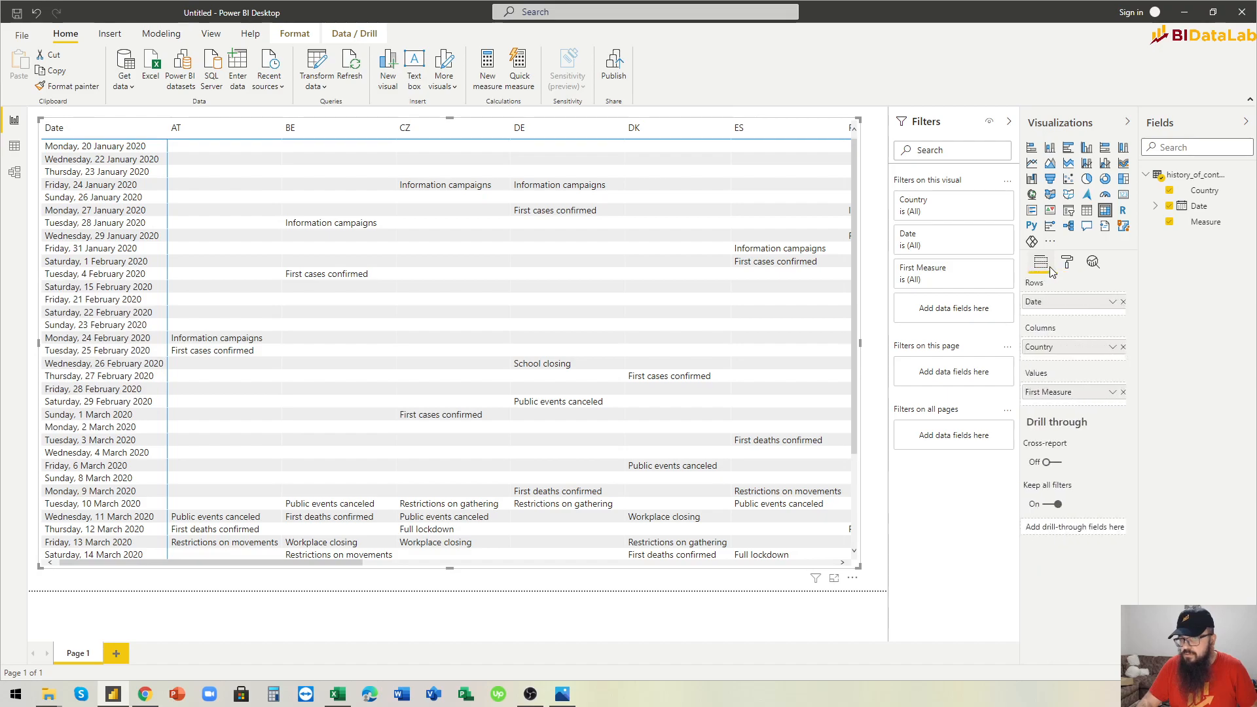
left_click(1200, 206)
left_click(280, 63)
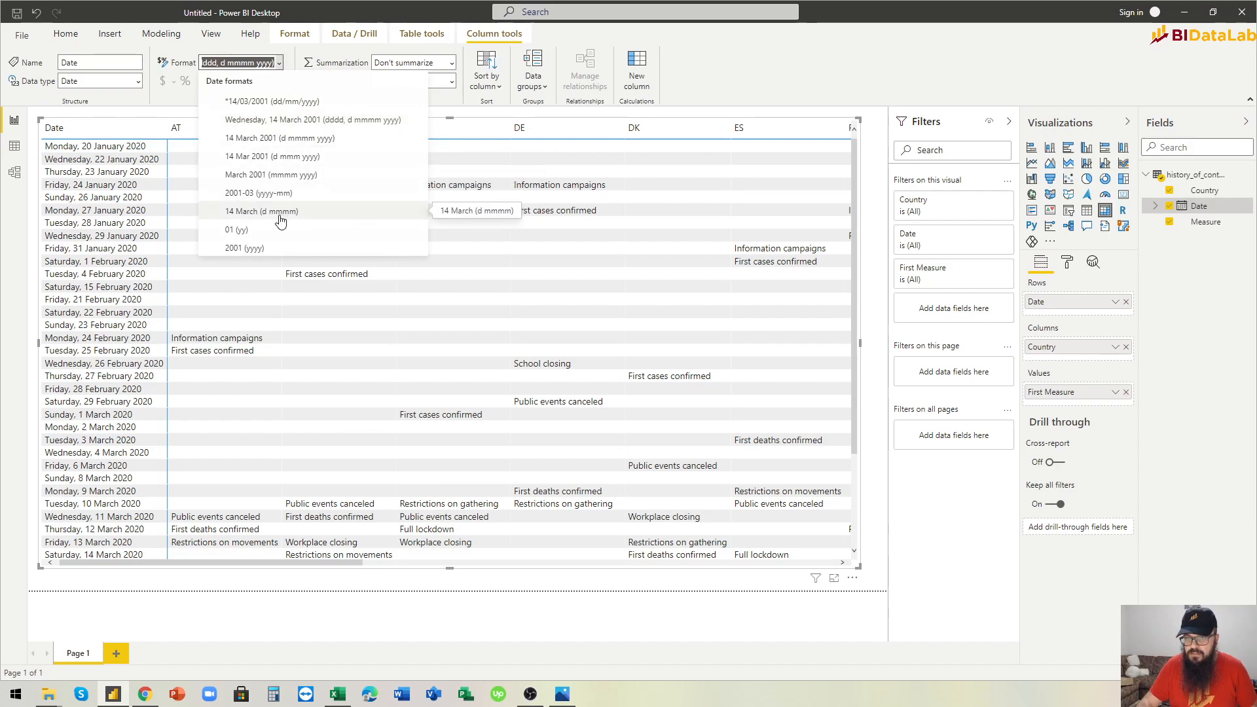
type("d mm")
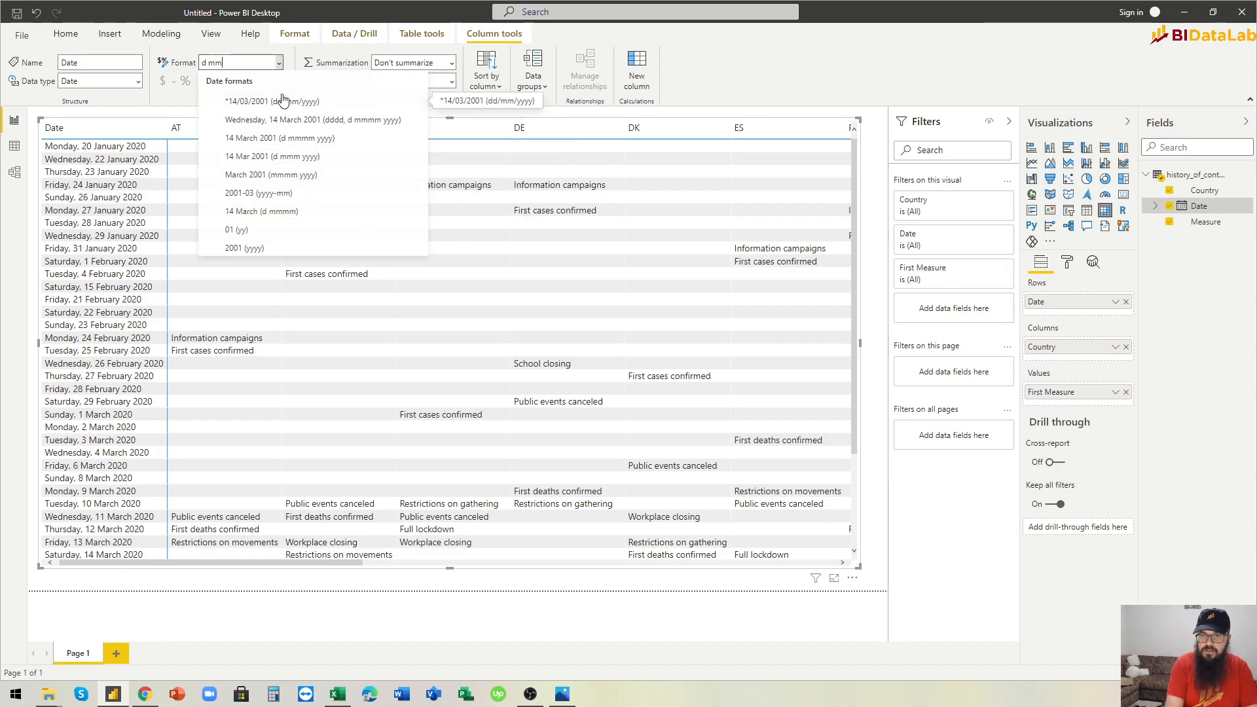
key("Return")
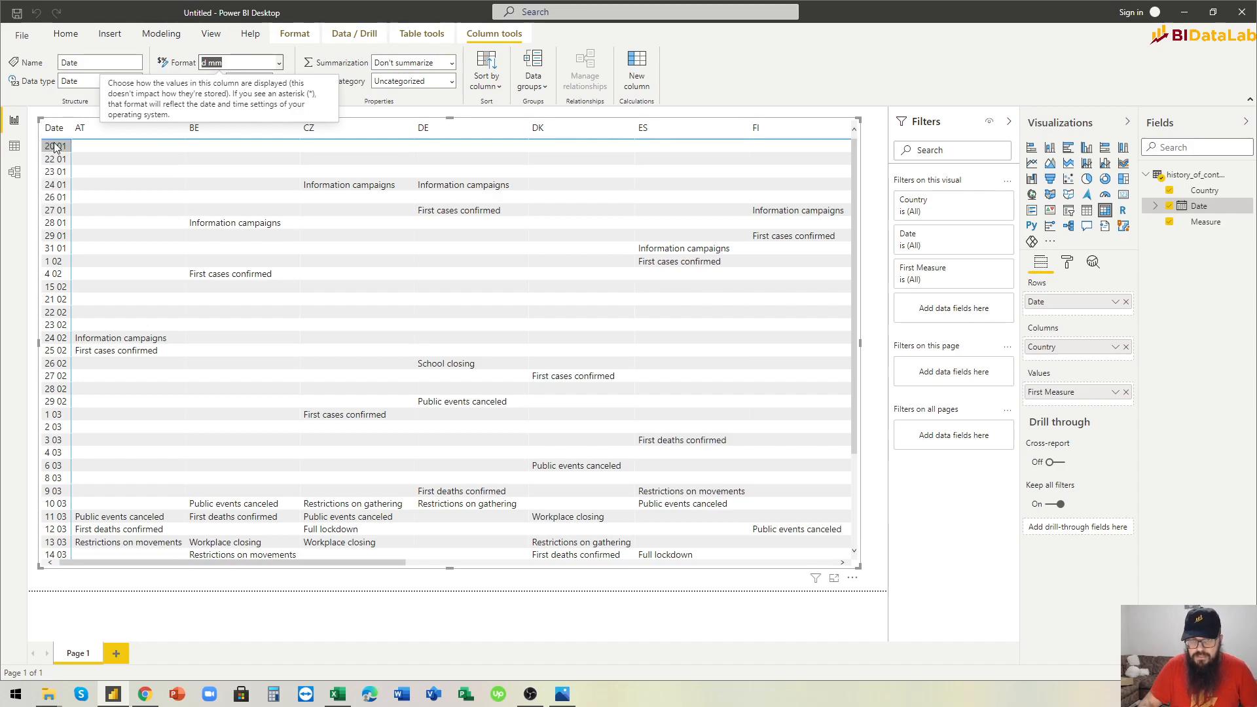
scroll(56, 467, "down", 3)
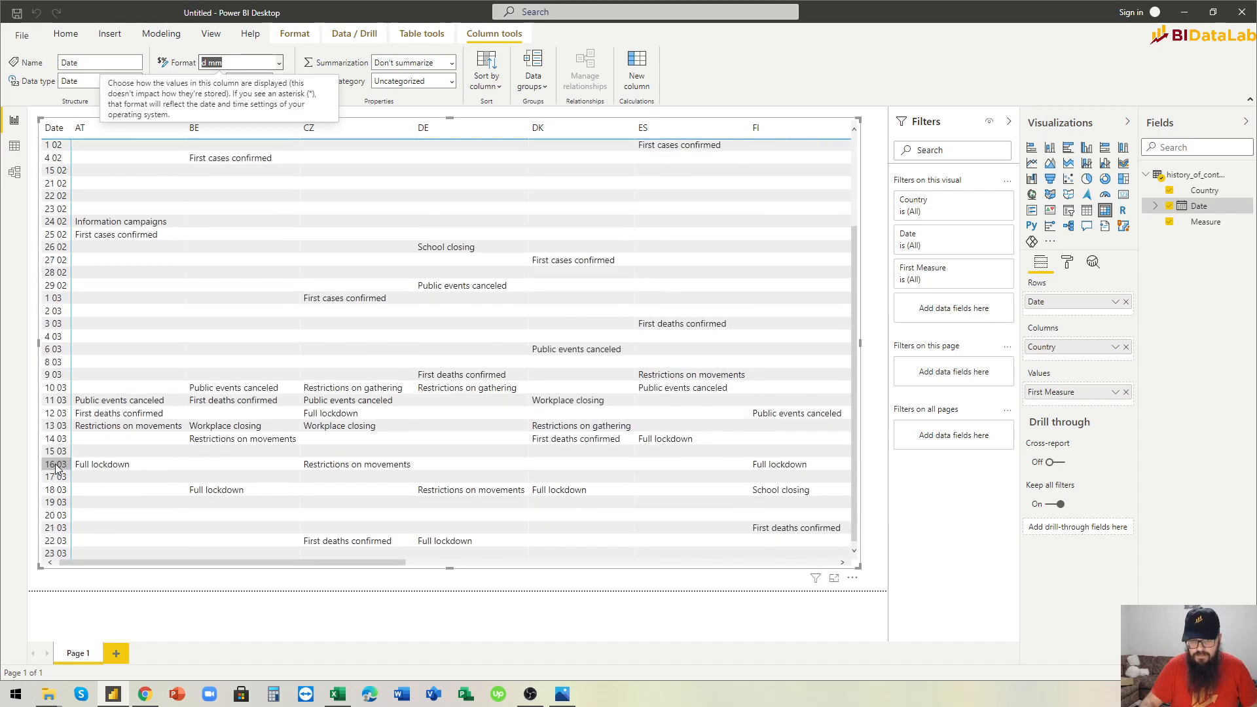
scroll(63, 553, "up", 1)
scroll(62, 553, "up", 3)
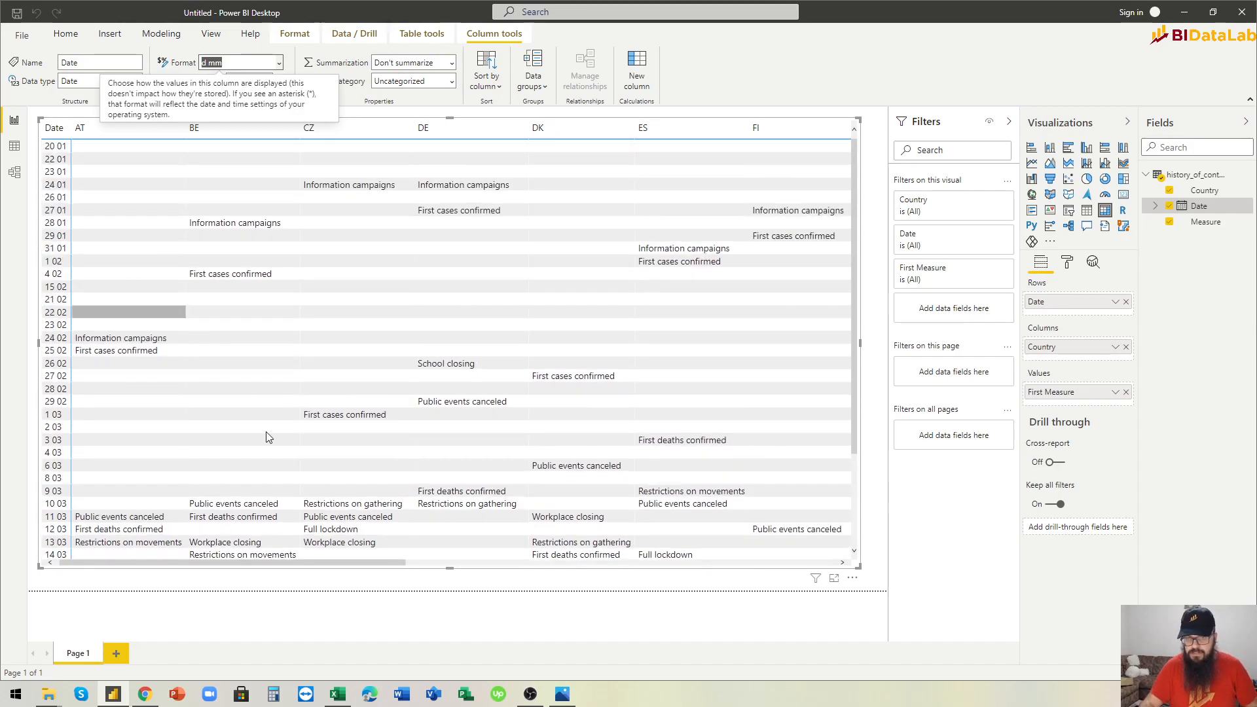
Step: Make the matrix slightly taller and narrow it so its visible columns run from AT to DK, comparing with sample.png
left_click_drag(450, 567, 451, 579)
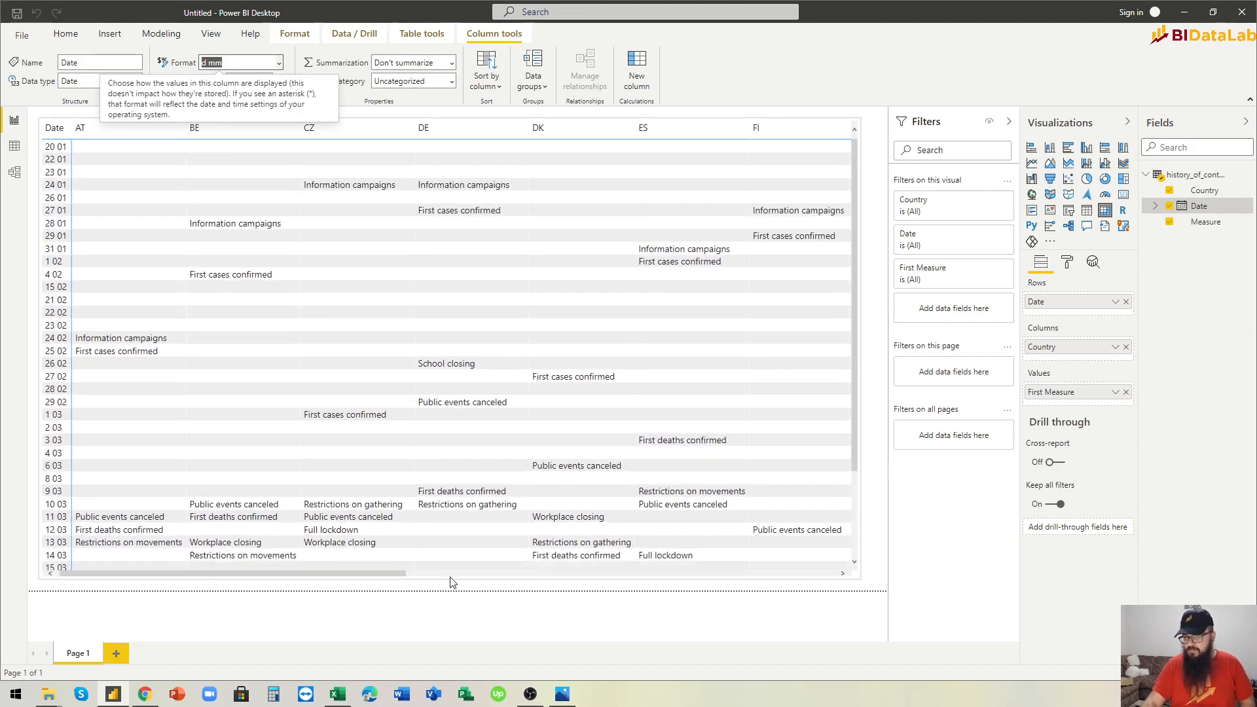
left_click_drag(860, 354, 531, 347)
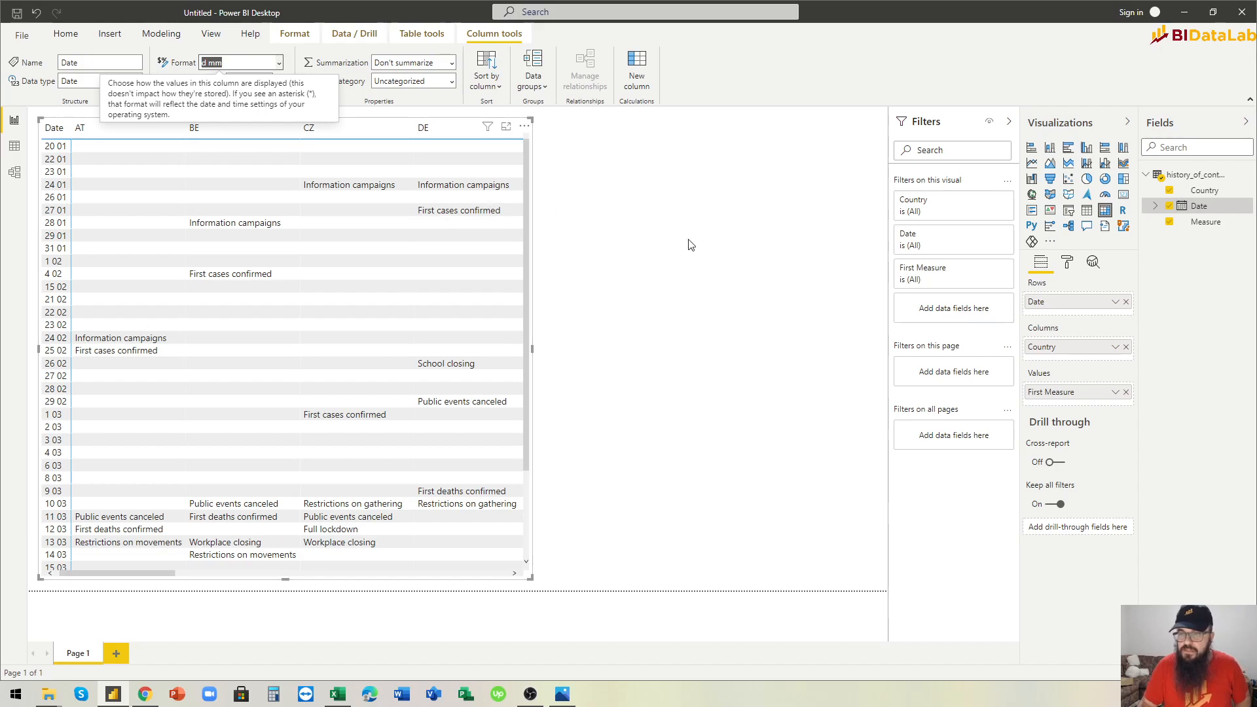
left_click(347, 189)
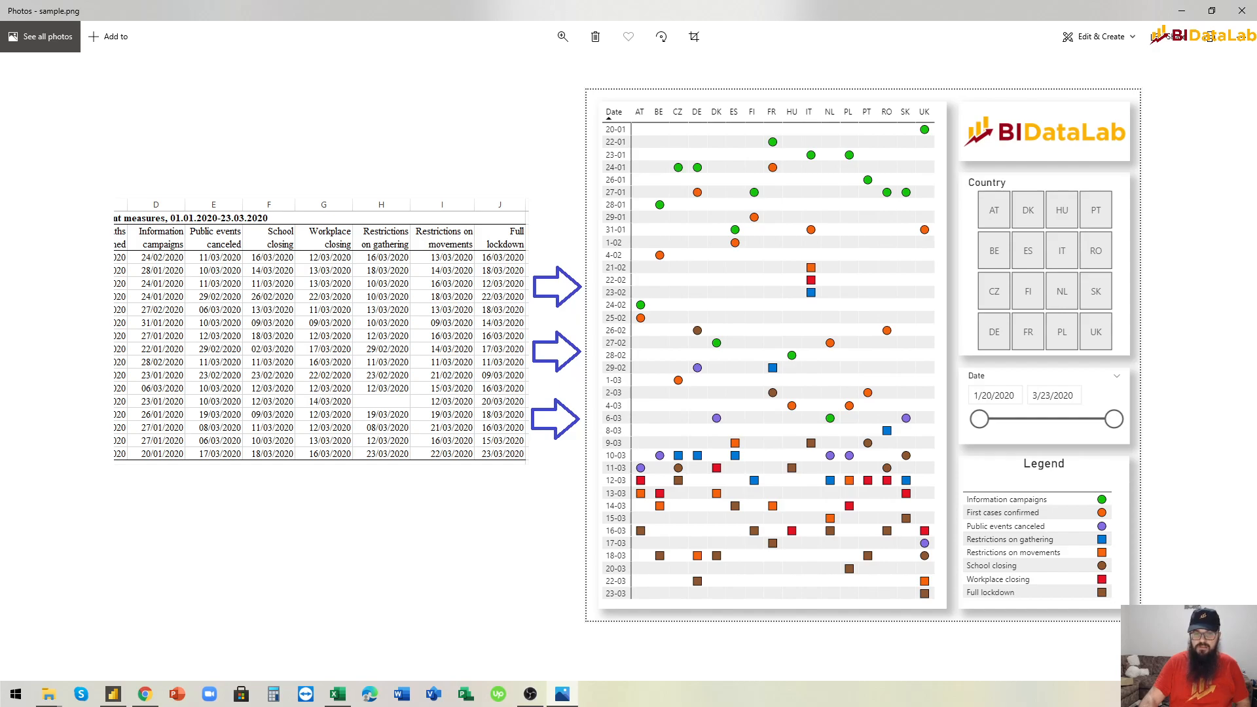
left_click(563, 694)
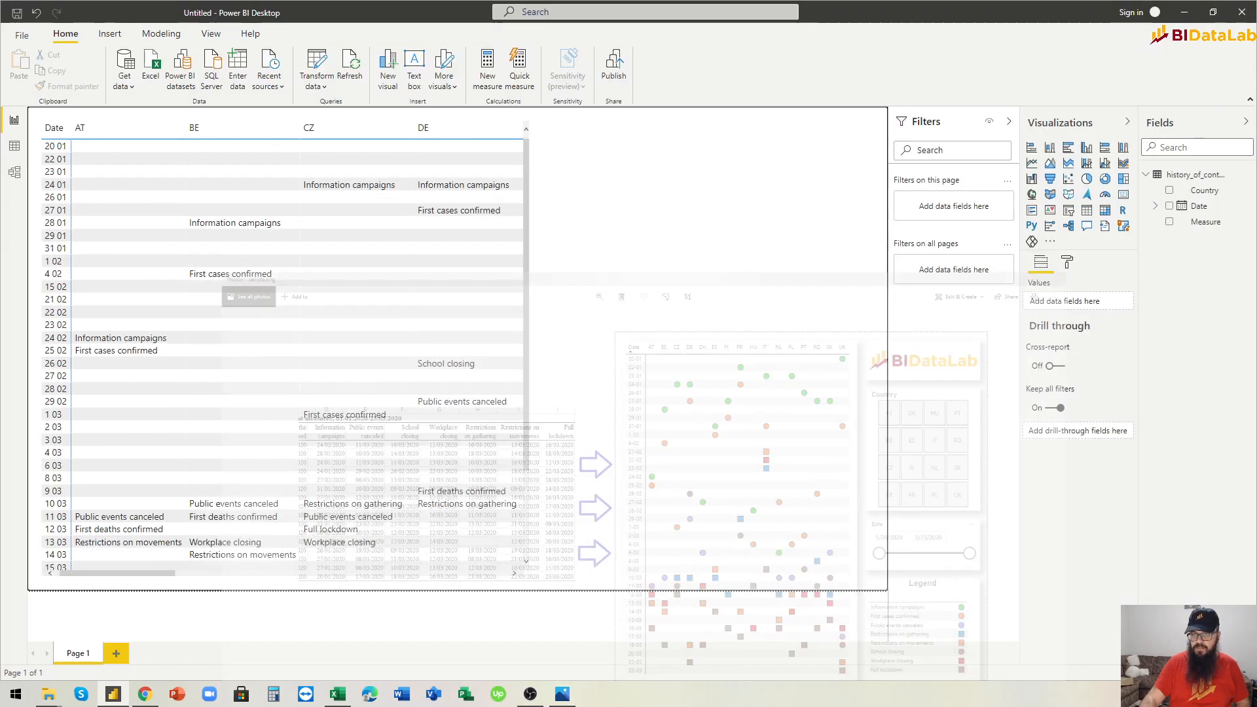
left_click(530, 340)
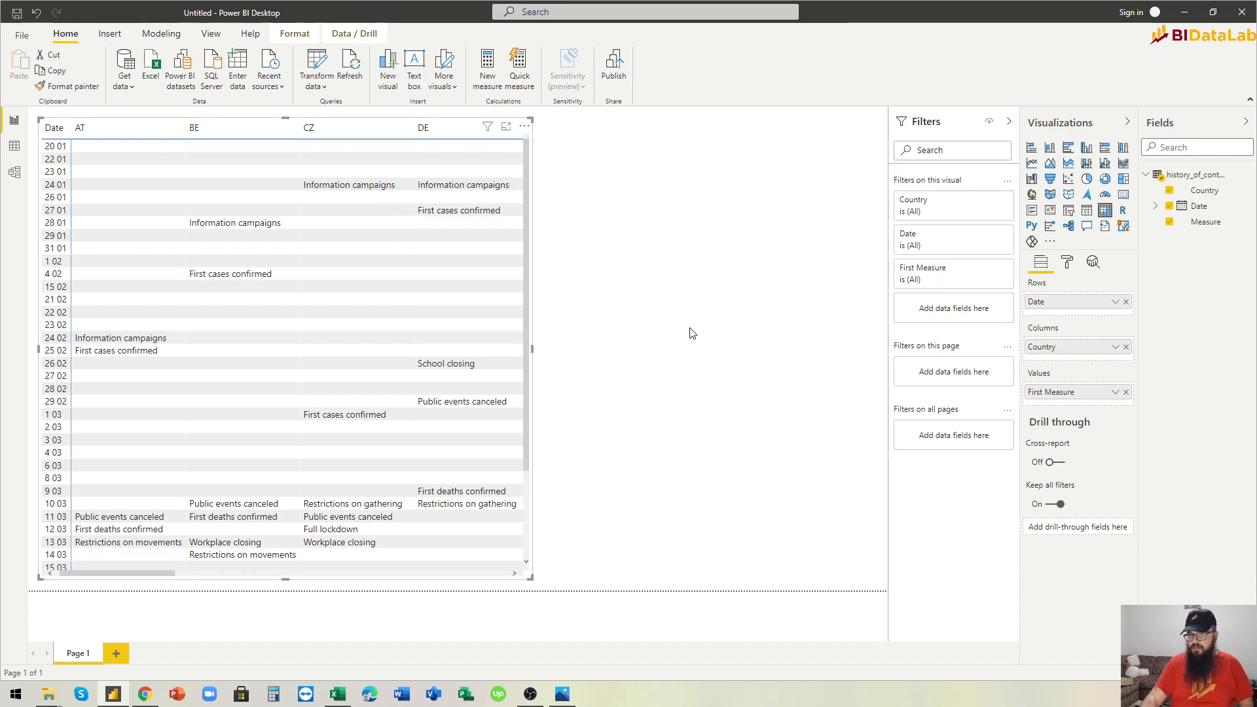
left_click_drag(533, 348, 645, 361)
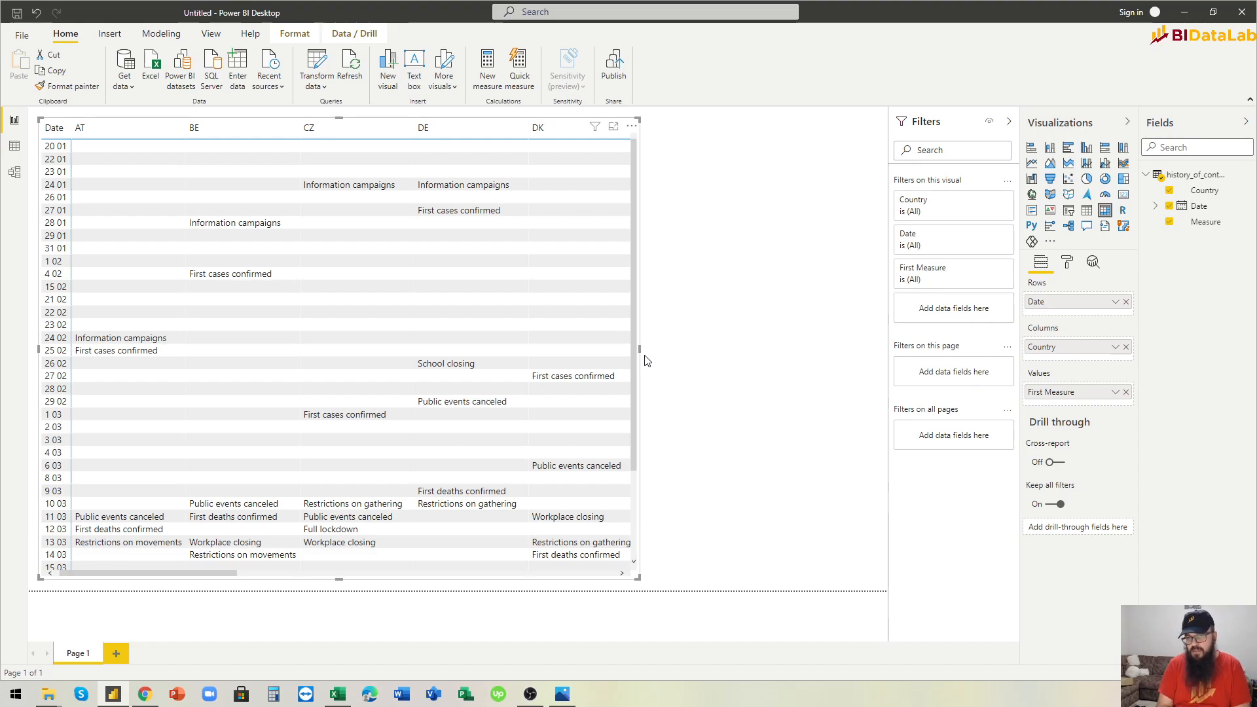
Step: Show the data table, and examine the coloured circle and square codes under Geometric Shapes Extended on the browser's Unicode symbols page
left_click(15, 146)
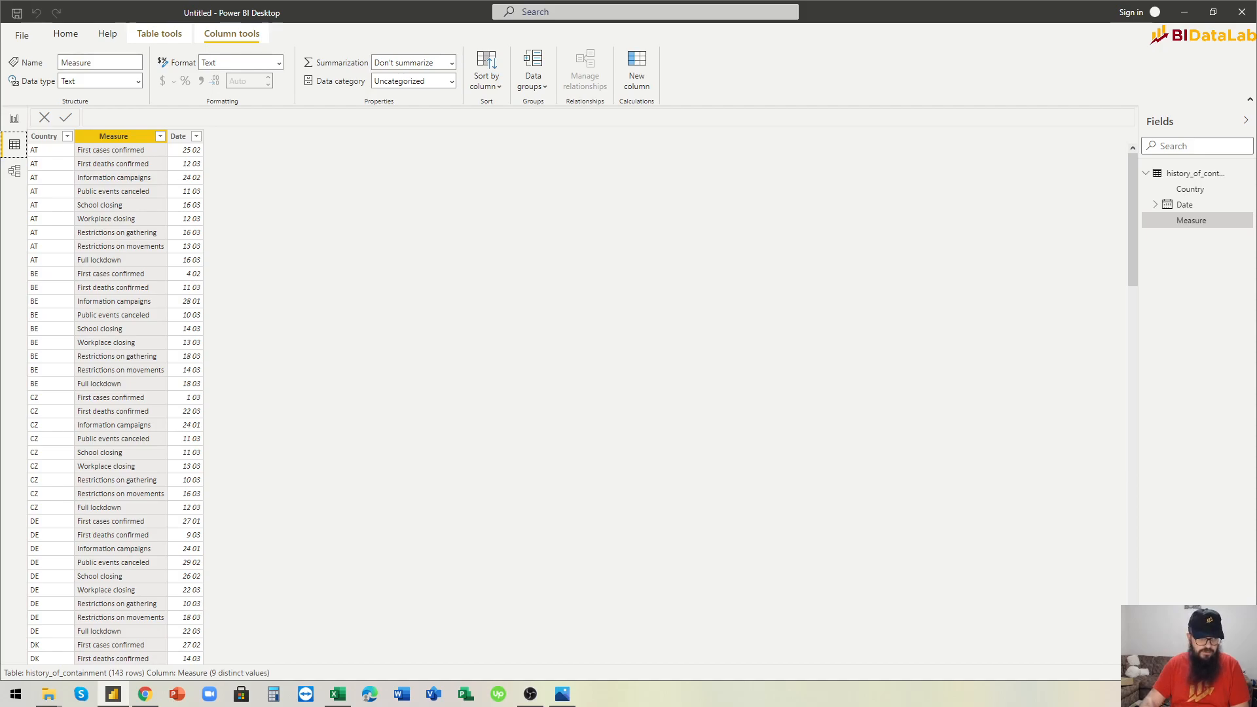
key("alt+Tab")
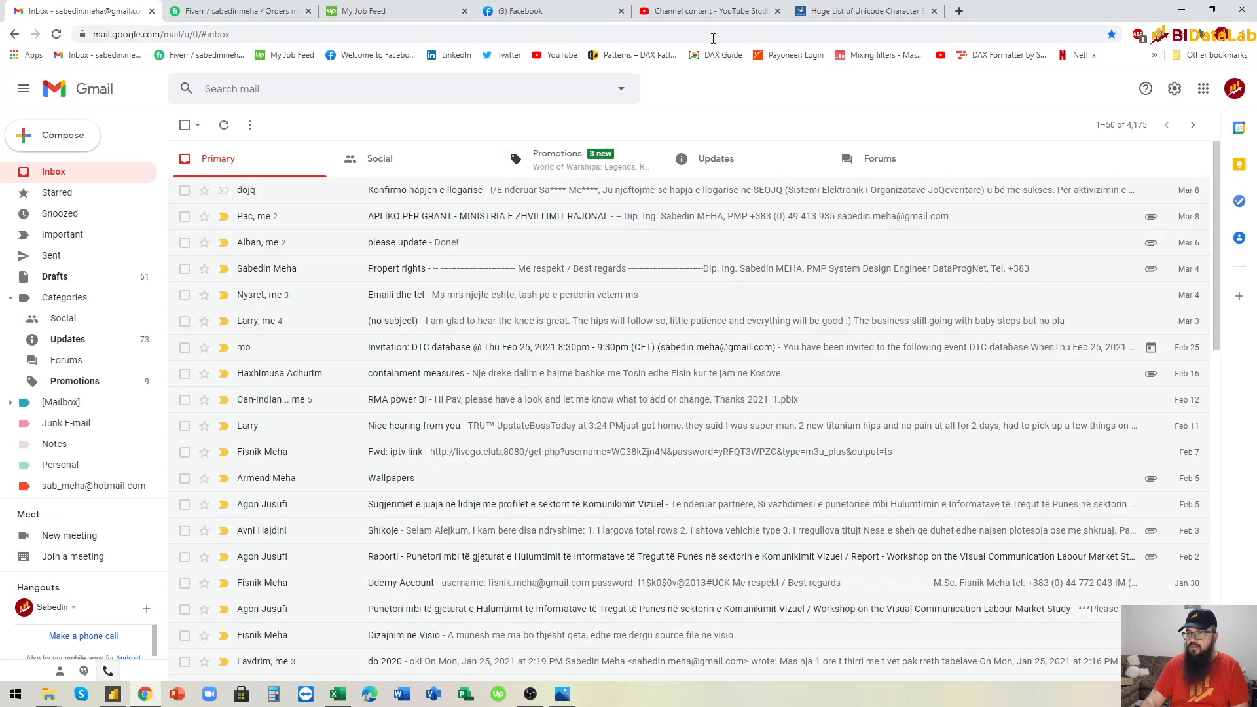
left_click(821, 11)
scroll(652, 326, "up", 5)
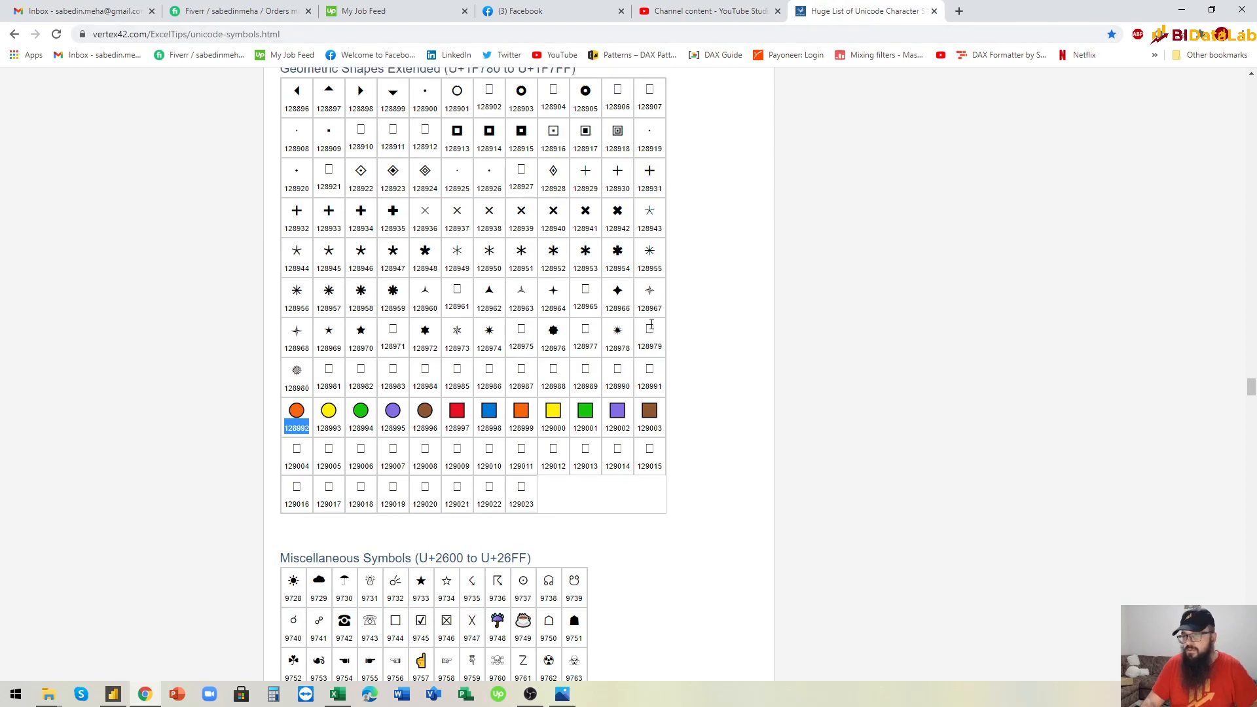
scroll(652, 325, "up", 20)
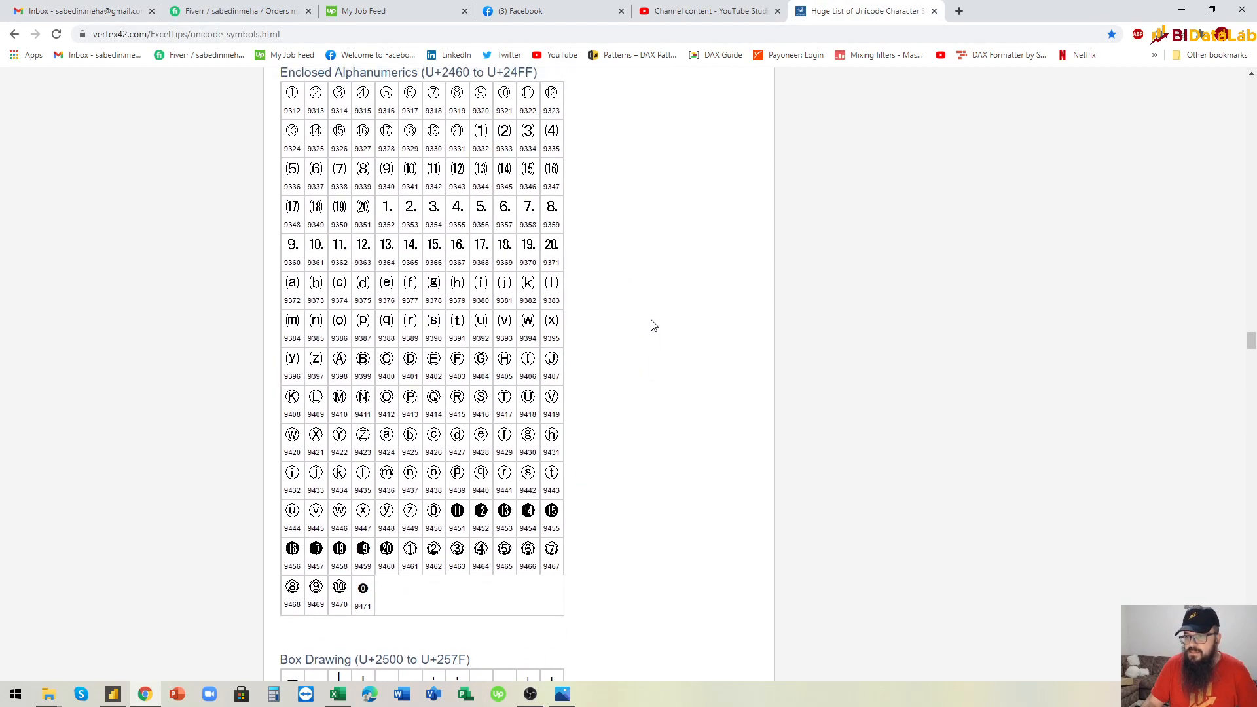
scroll(653, 325, "up", 12)
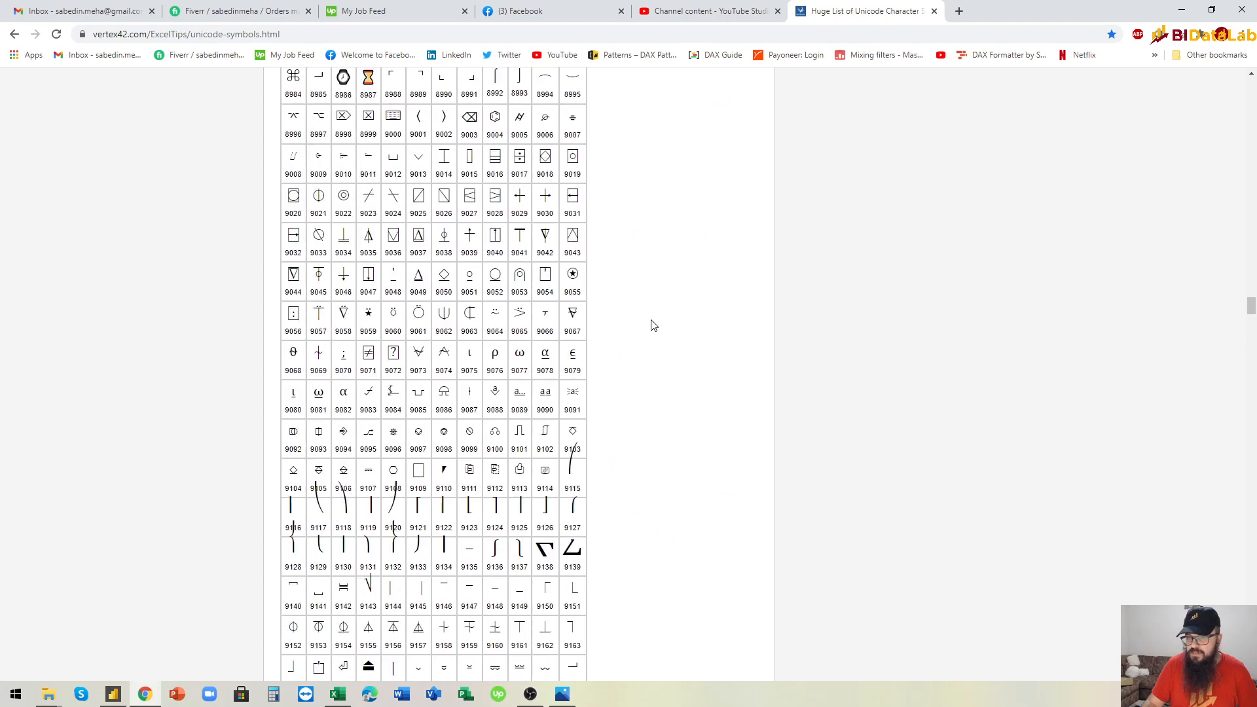
scroll(652, 325, "down", 20)
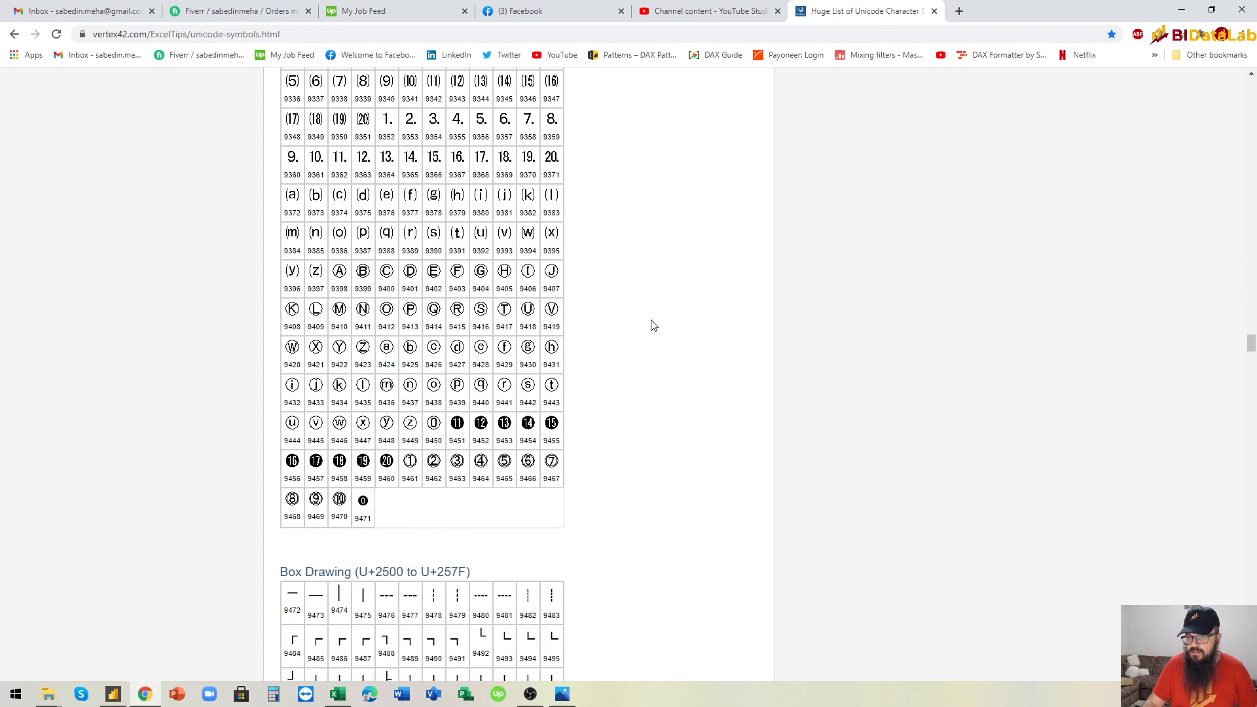
scroll(652, 326, "down", 7)
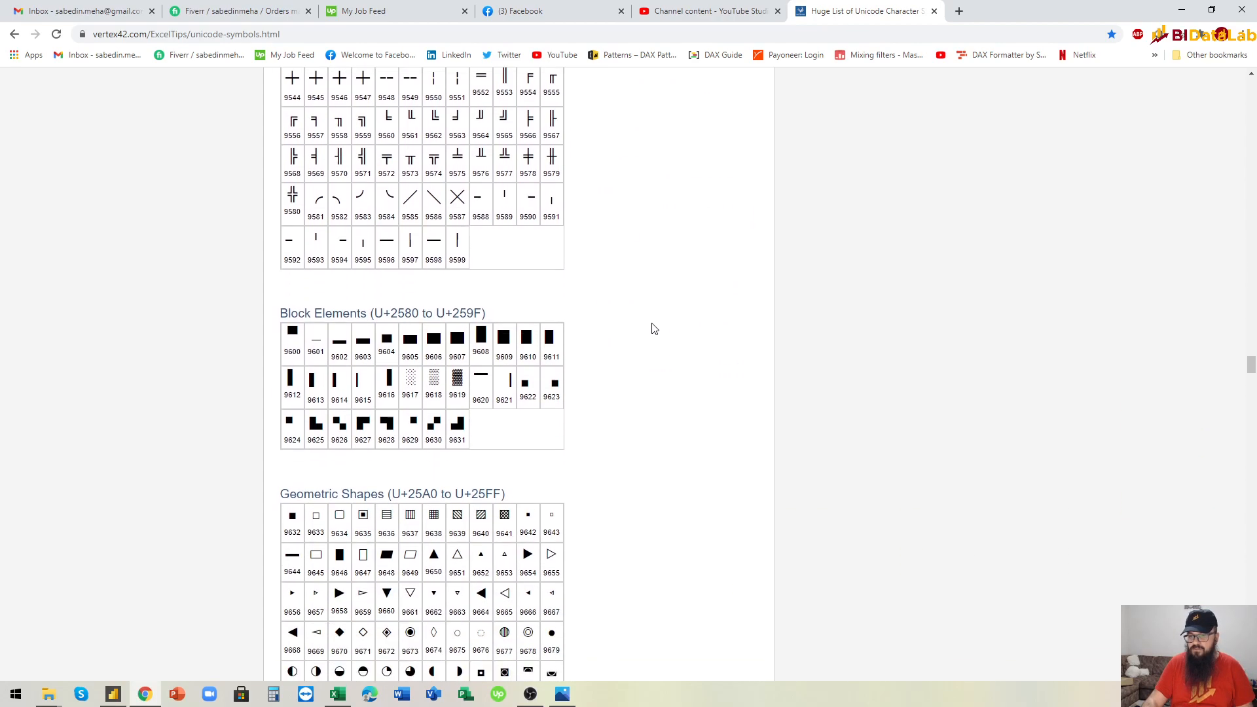
scroll(653, 327, "down", 9)
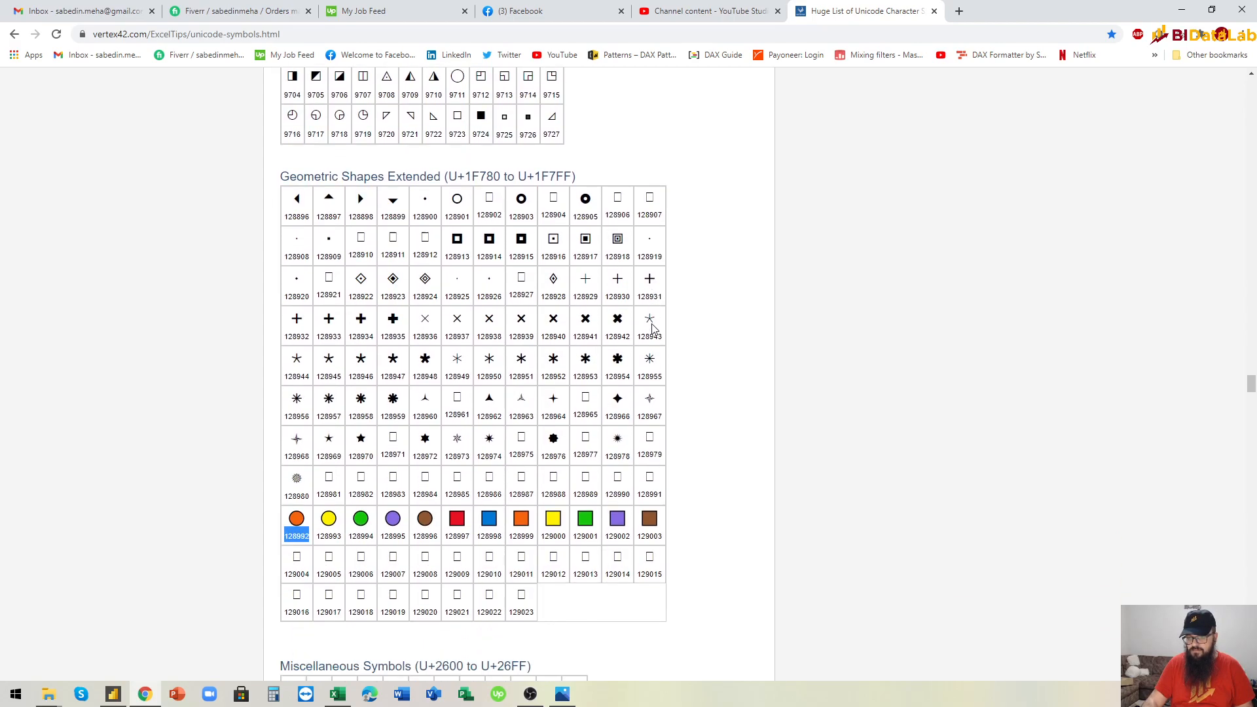
left_click(359, 416)
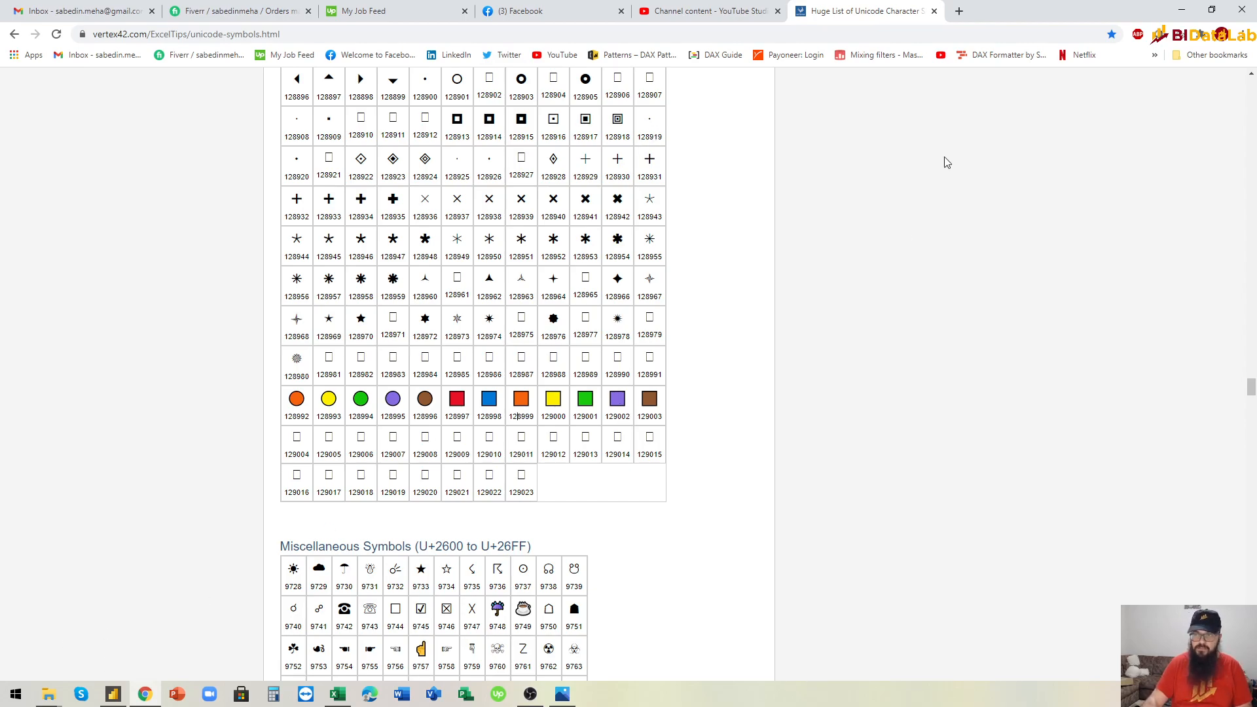
left_click(1178, 13)
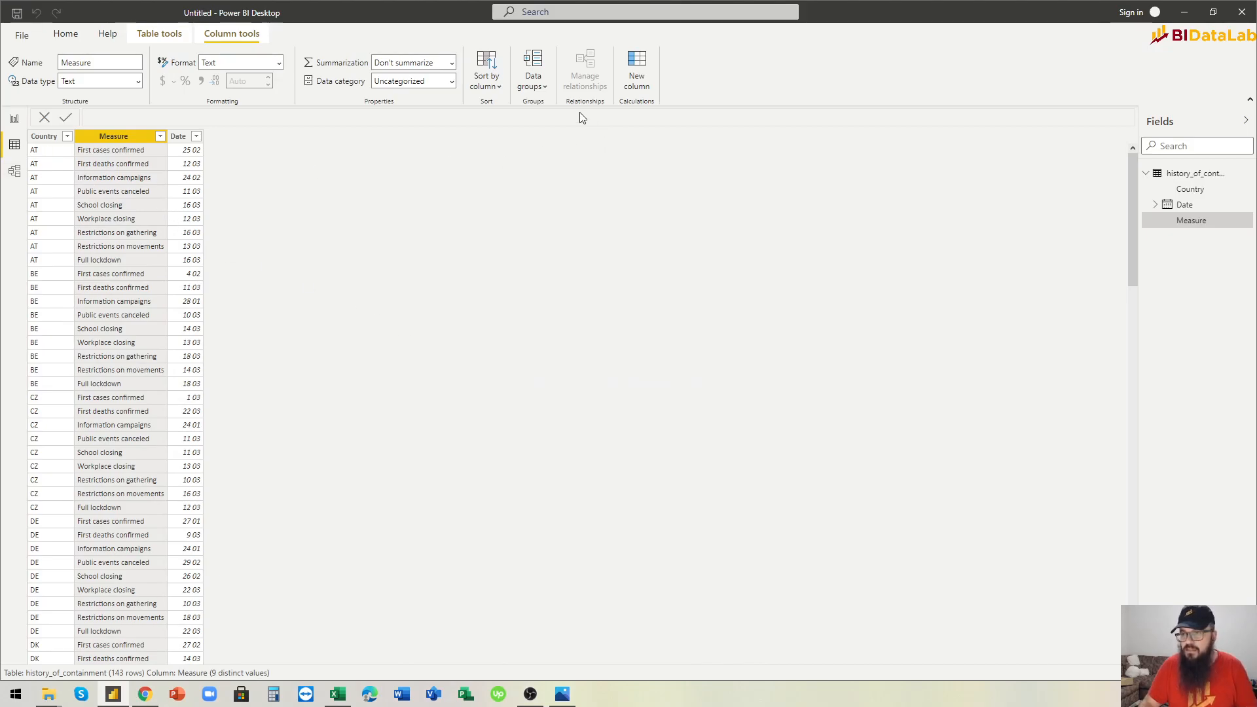
Step: Add a calculated column named Icon to history_of_containment and begin its formula with SWITCH( and TRUE() as the expression
left_click(639, 77)
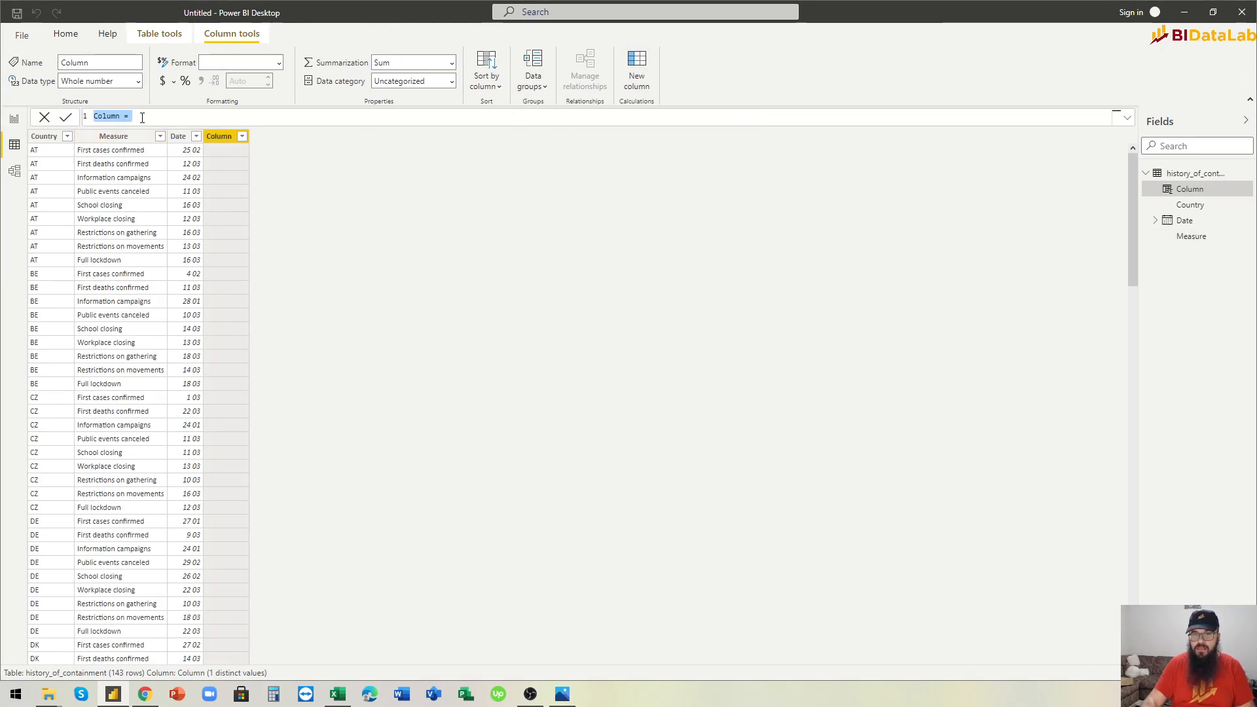
type("Icon")
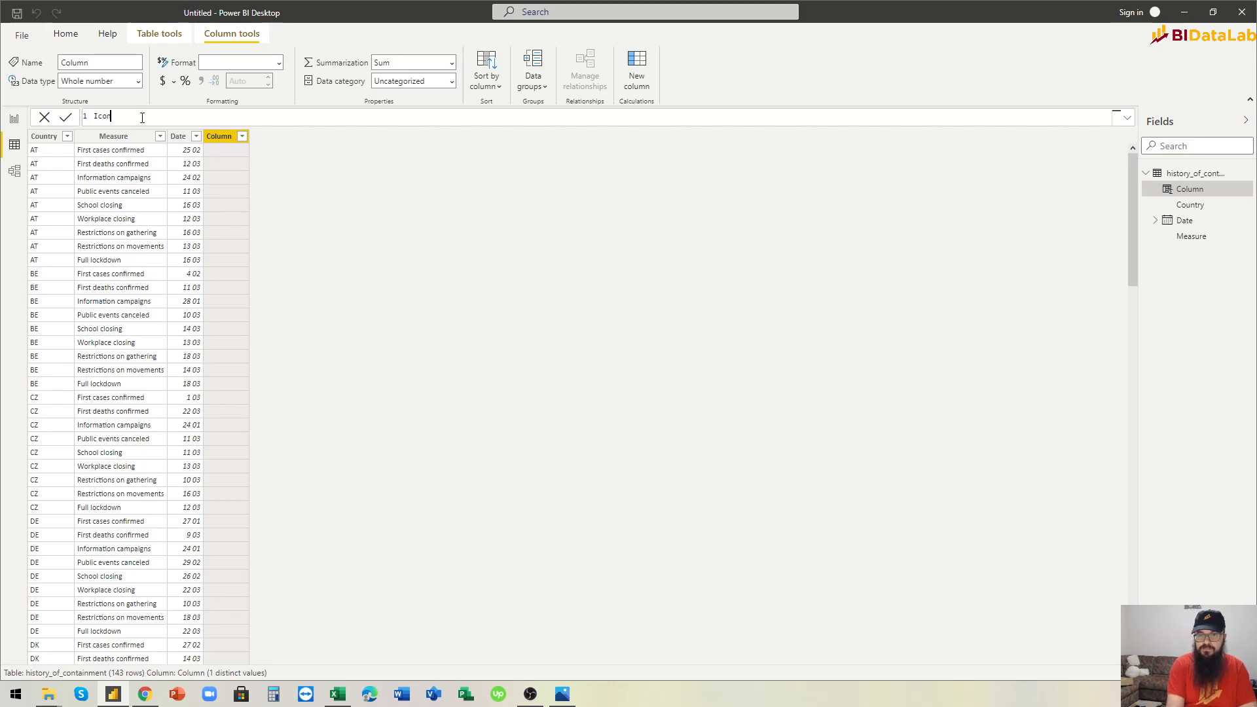
type(" = Sw")
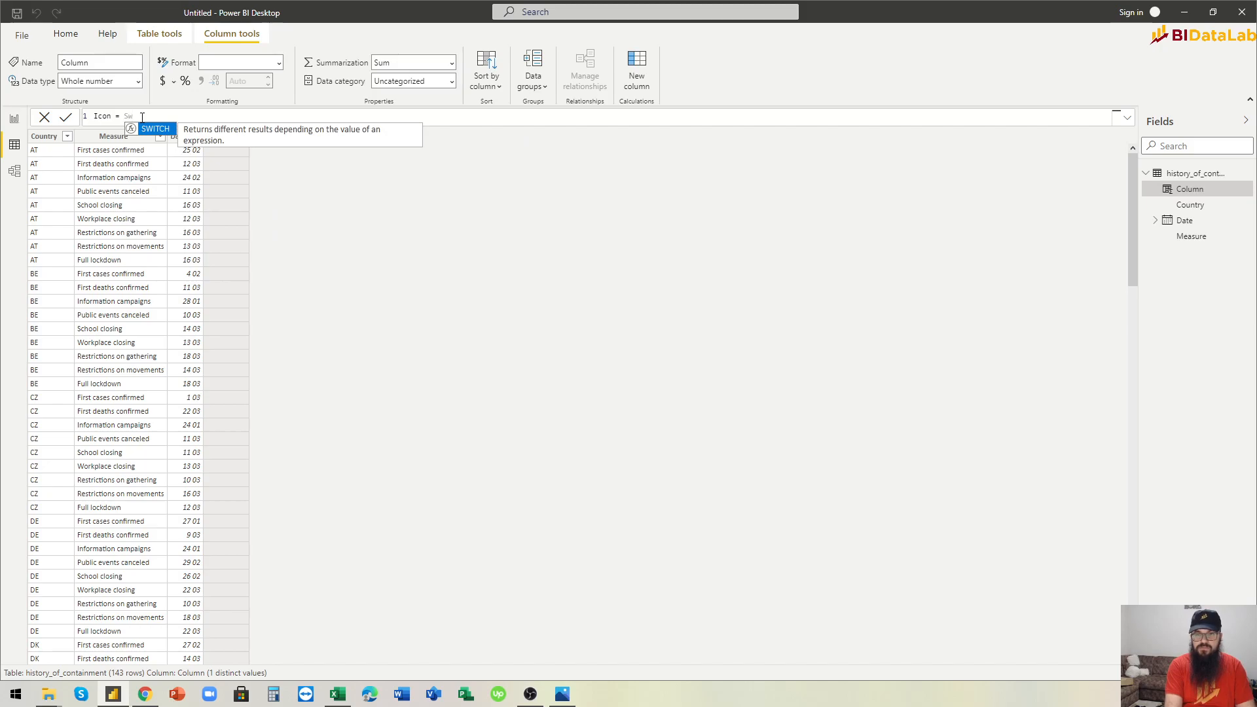
key("Tab")
key("shift+Return")
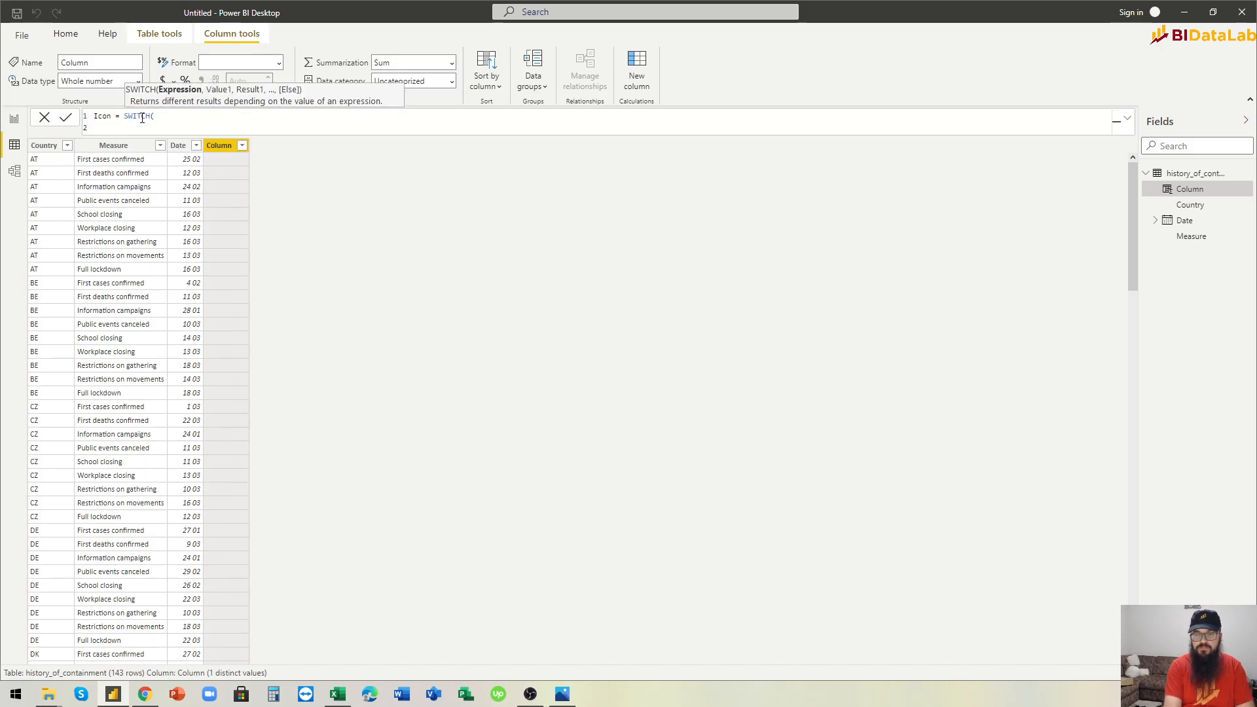
type("tr")
key("Tab")
type("),")
key("shift+Return")
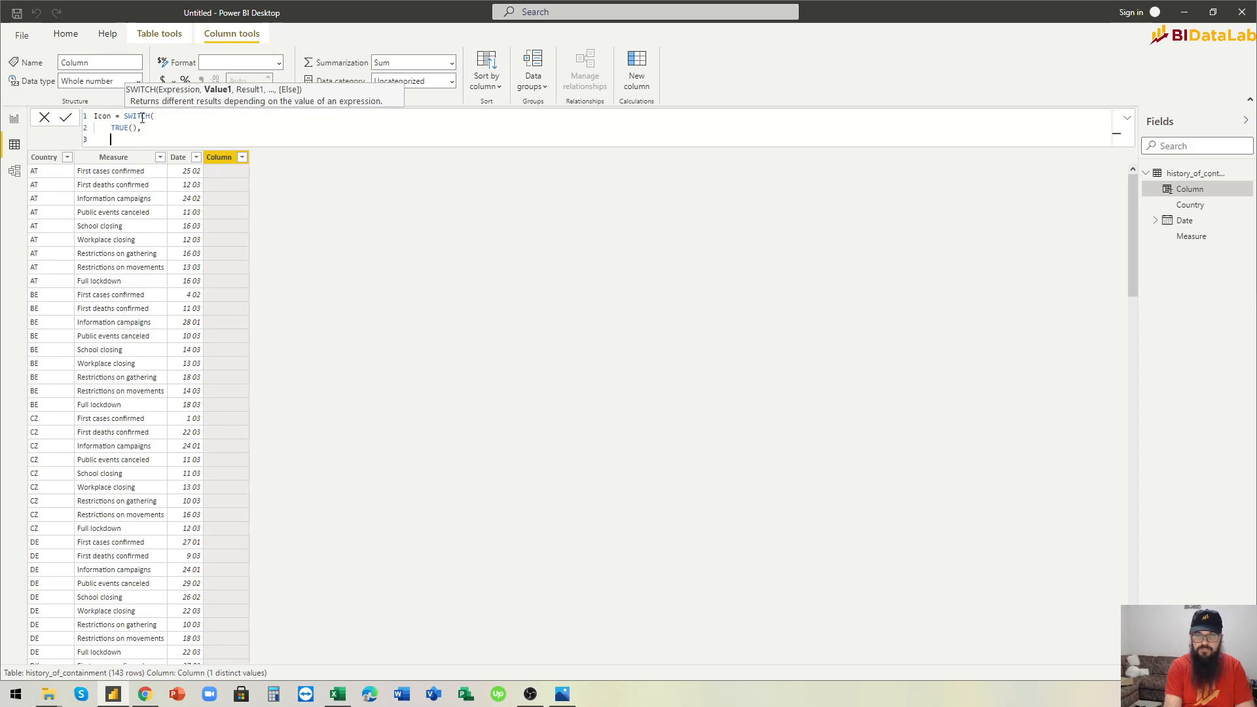
Step: Begin the first SWITCH condition by comparing history_of_containment[Measure] with a quoted text value
type("me")
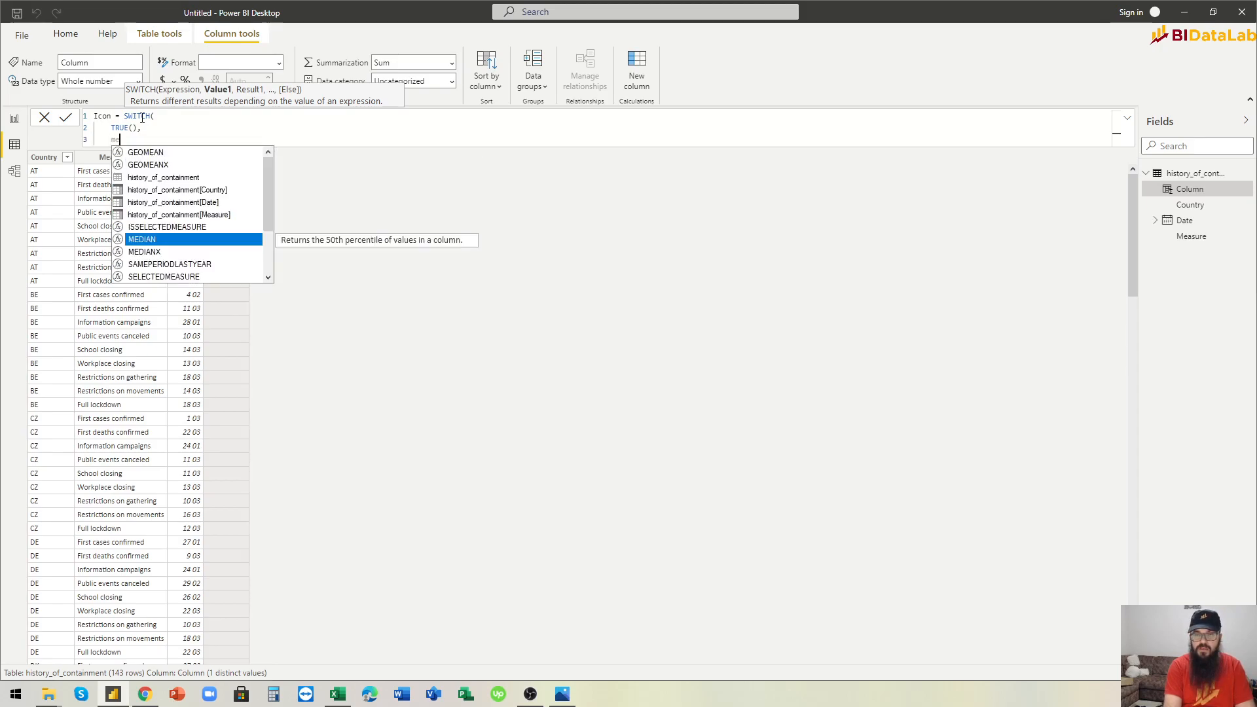
type("a")
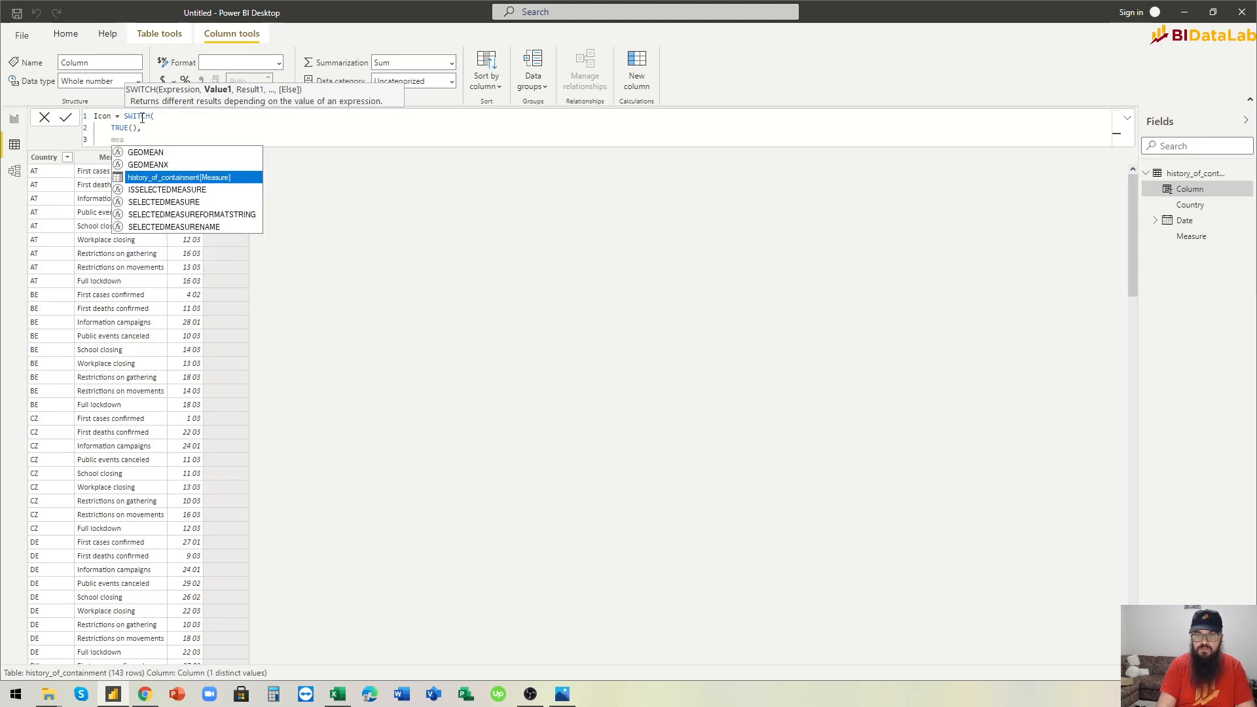
key("Tab")
type("= \"")
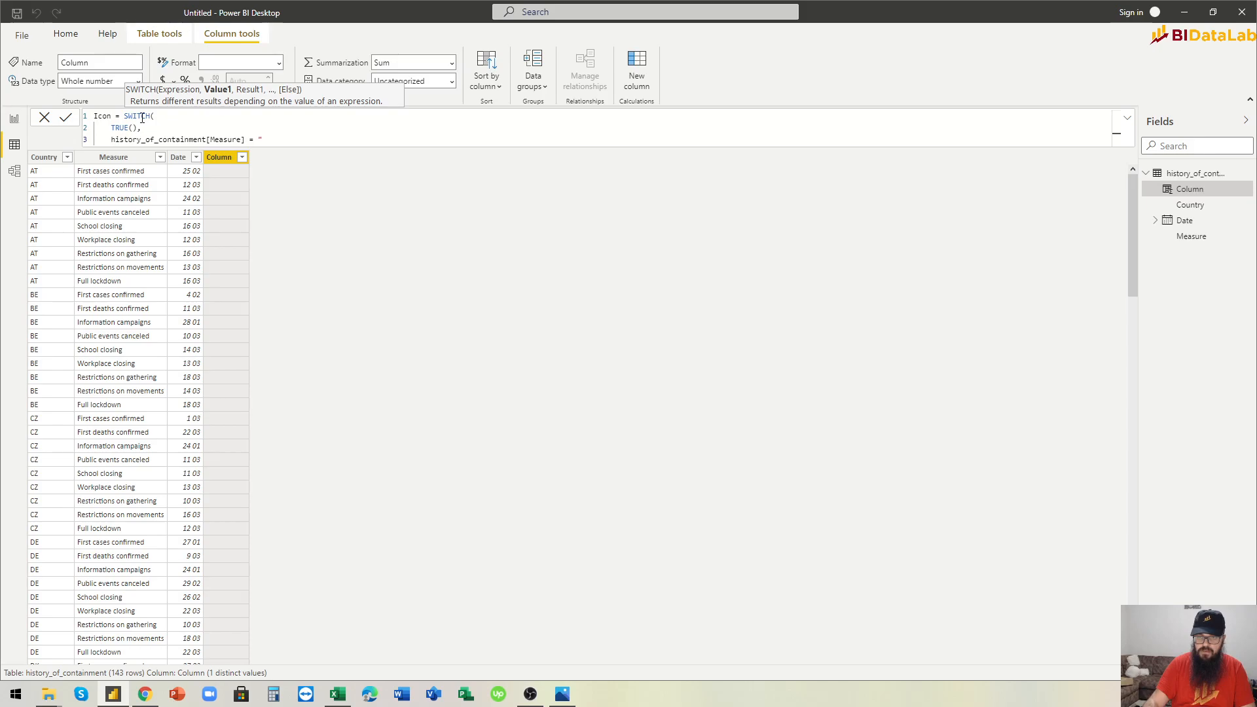
key("BackSpace")
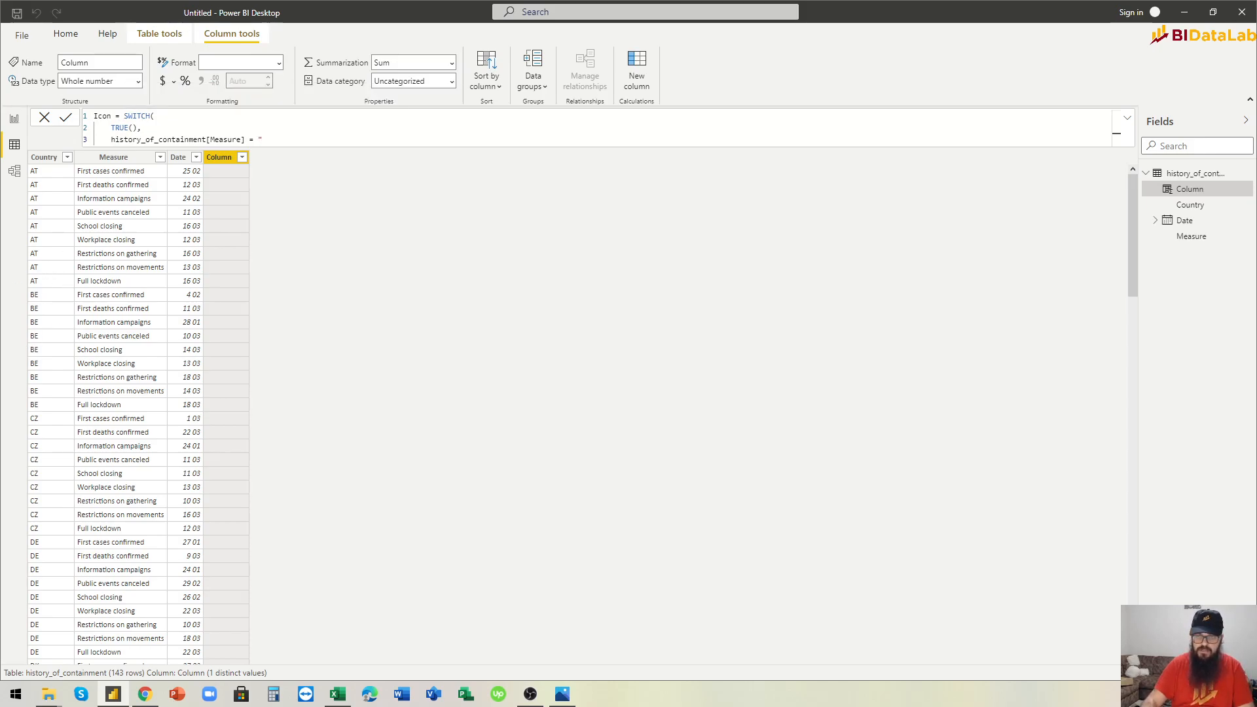
Step: Switch to the Excel workbook Full_History_of_containment_measures_EU.xlsx and copy the header text "First cases confirmed" from cell B2
key("alt+Tab")
double_click(95, 253)
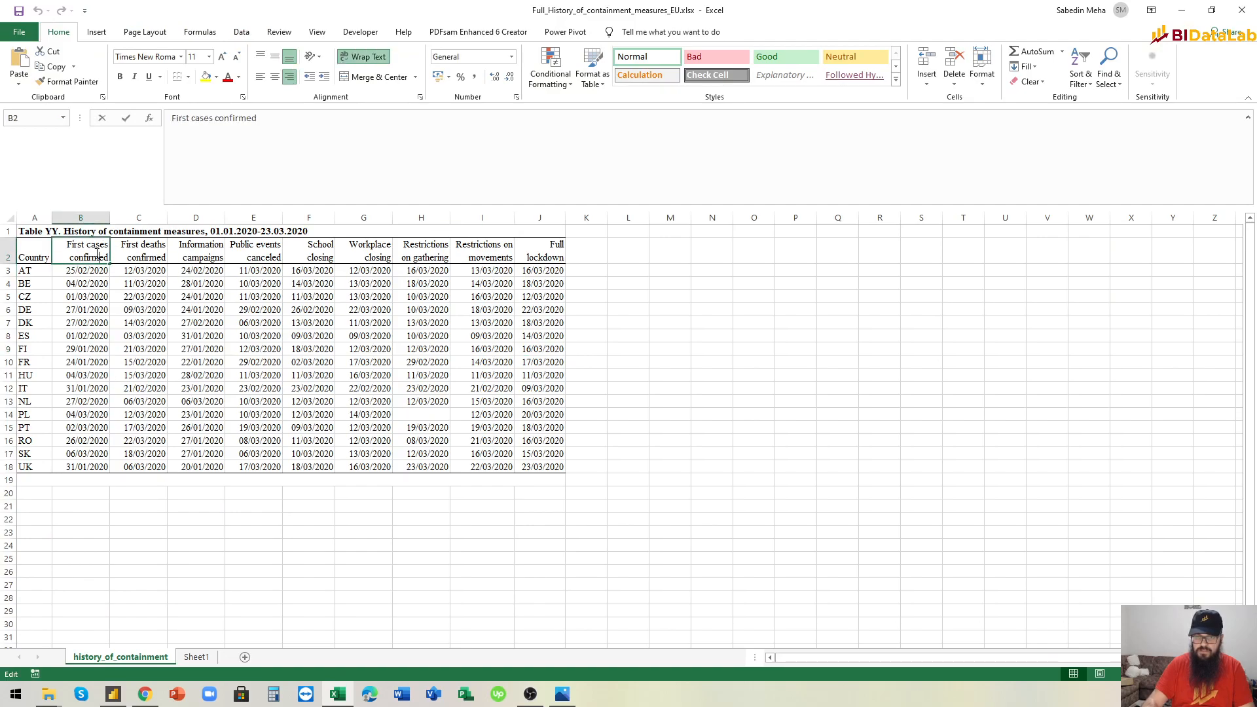
left_click_drag(66, 246, 106, 257)
key("ctrl+c")
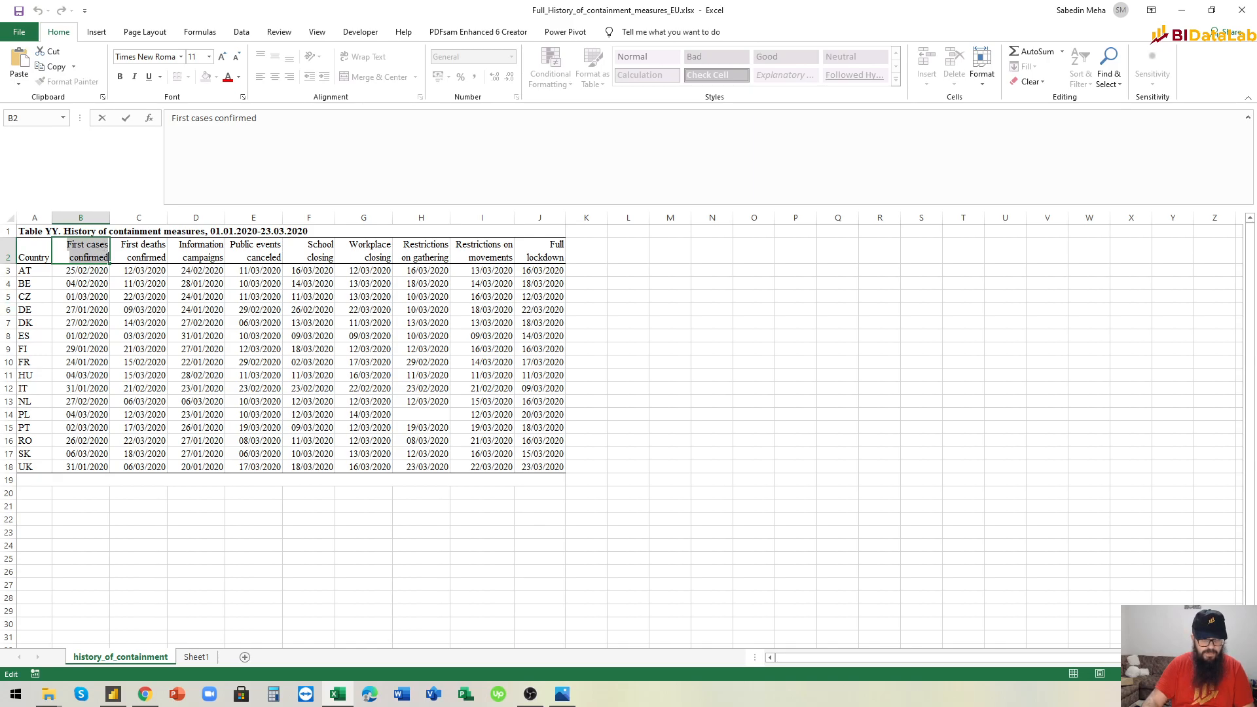
Step: Return to Power BI, complete the first condition with "First cases confirmed", and begin its result with the UNICHAR function
key("alt+Tab")
key("ctrl+v")
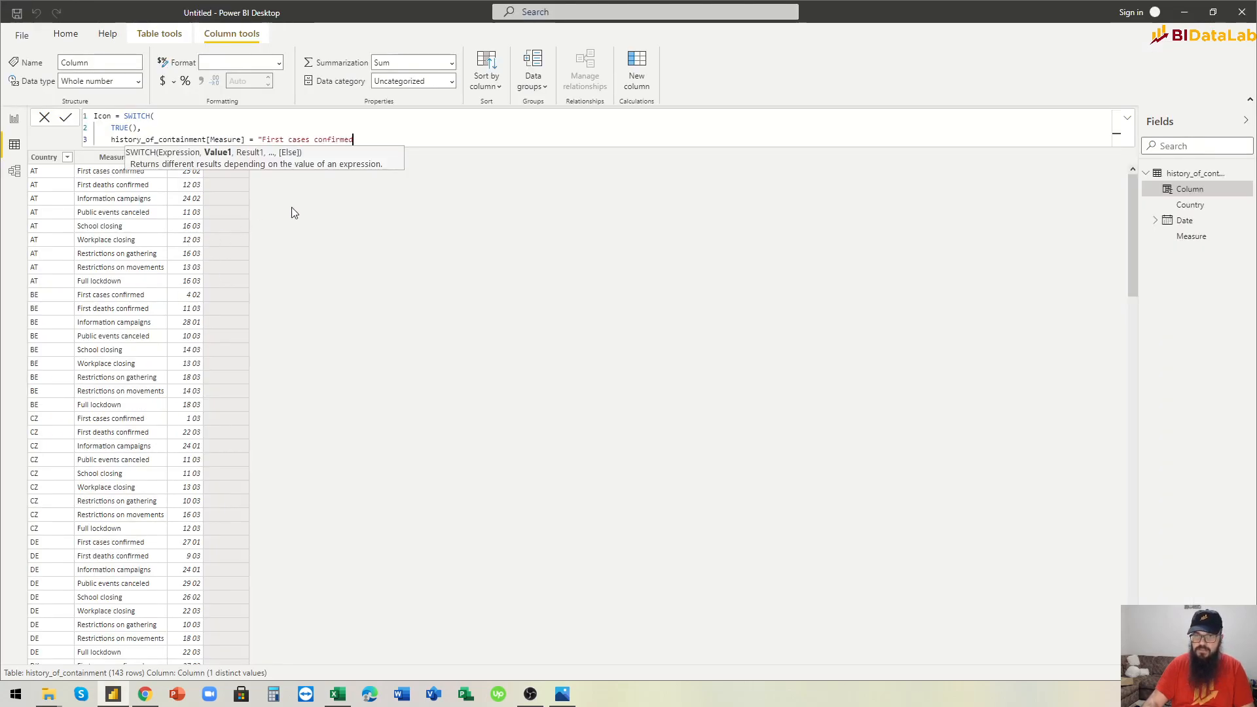
type("\", unic")
key("BackSpace")
key("BackSpace")
key("BackSpace")
type("i")
key("BackSpace")
type("ni")
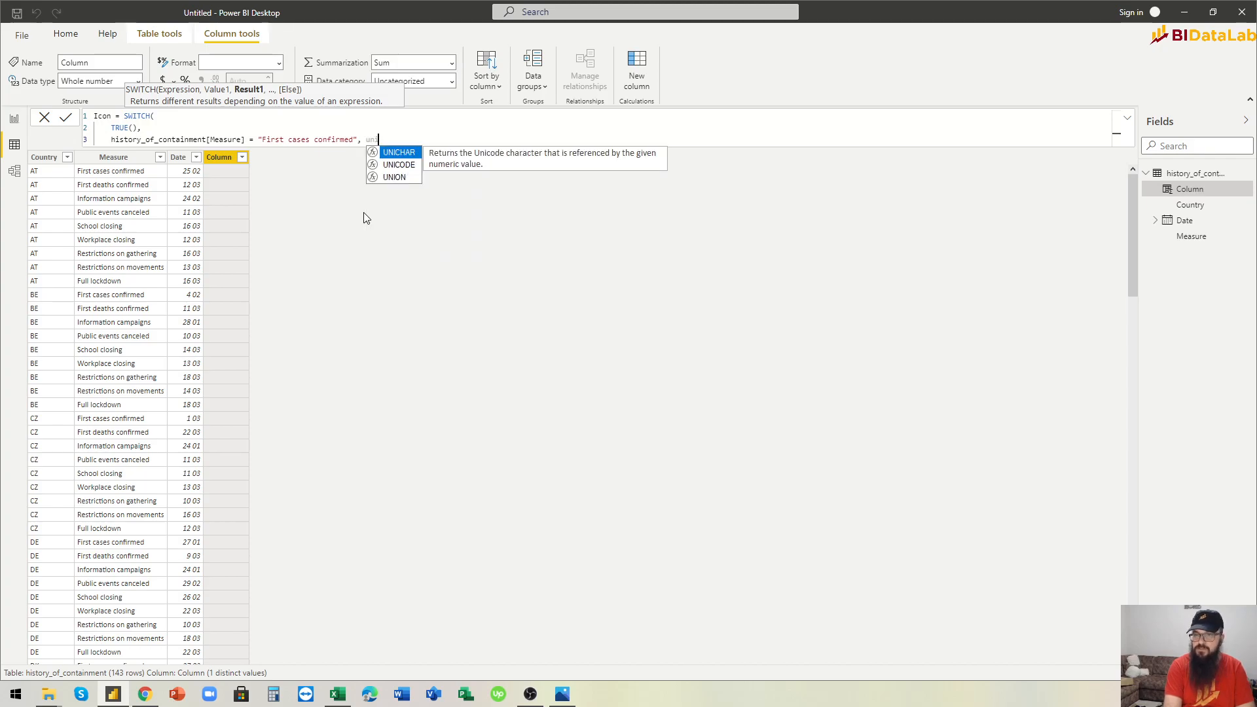
key("Tab")
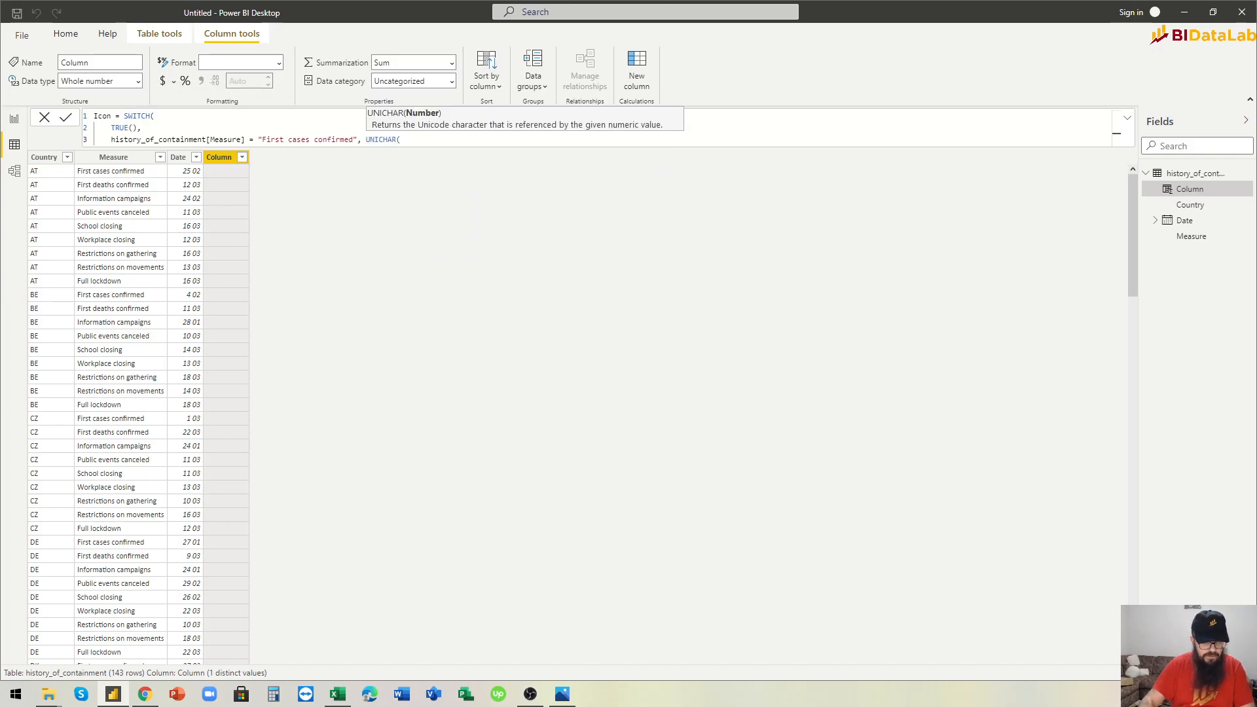
Step: Copy the orange circle's code 128992 from the Unicode page into the first UNICHAR call, and select the finished condition line
key("alt+Tab")
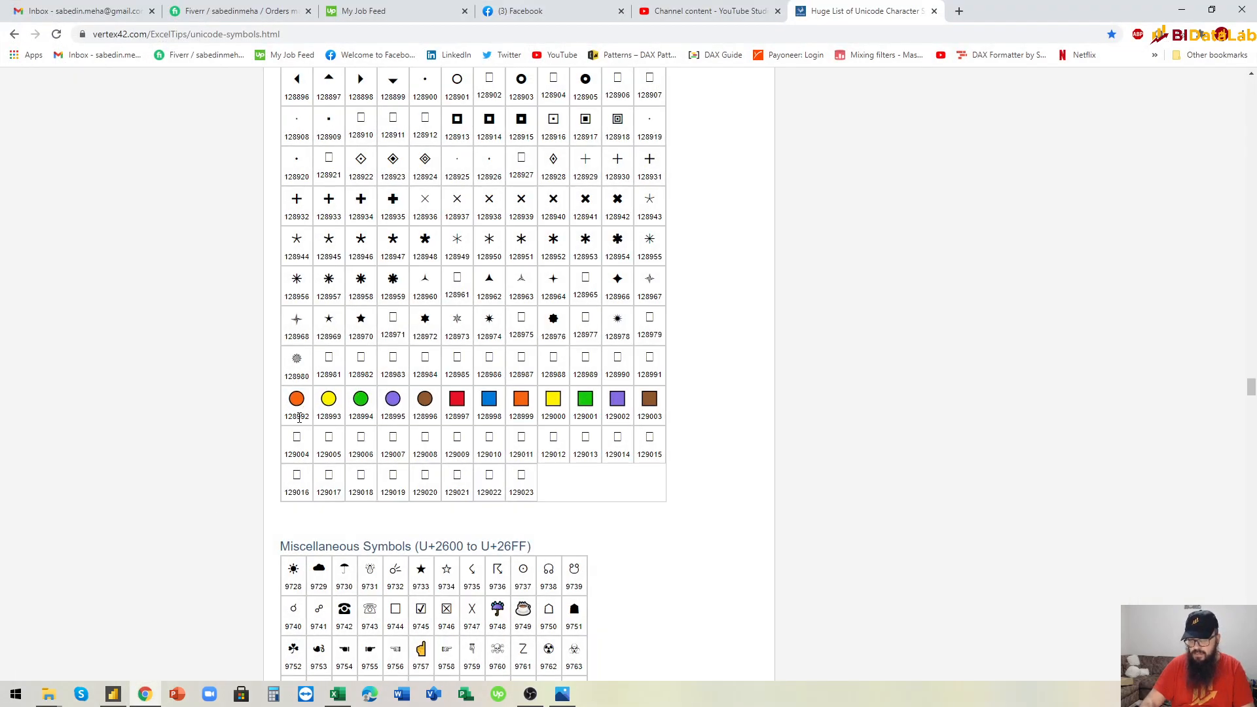
double_click(298, 417)
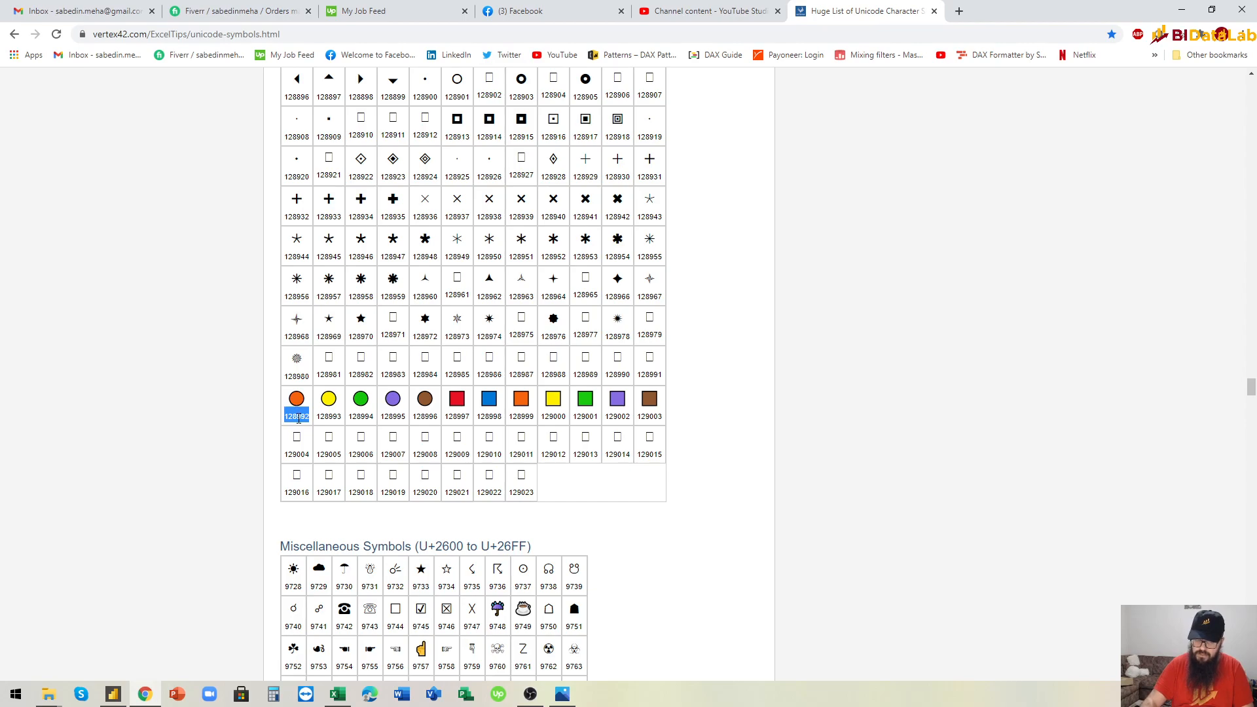
left_click(344, 420)
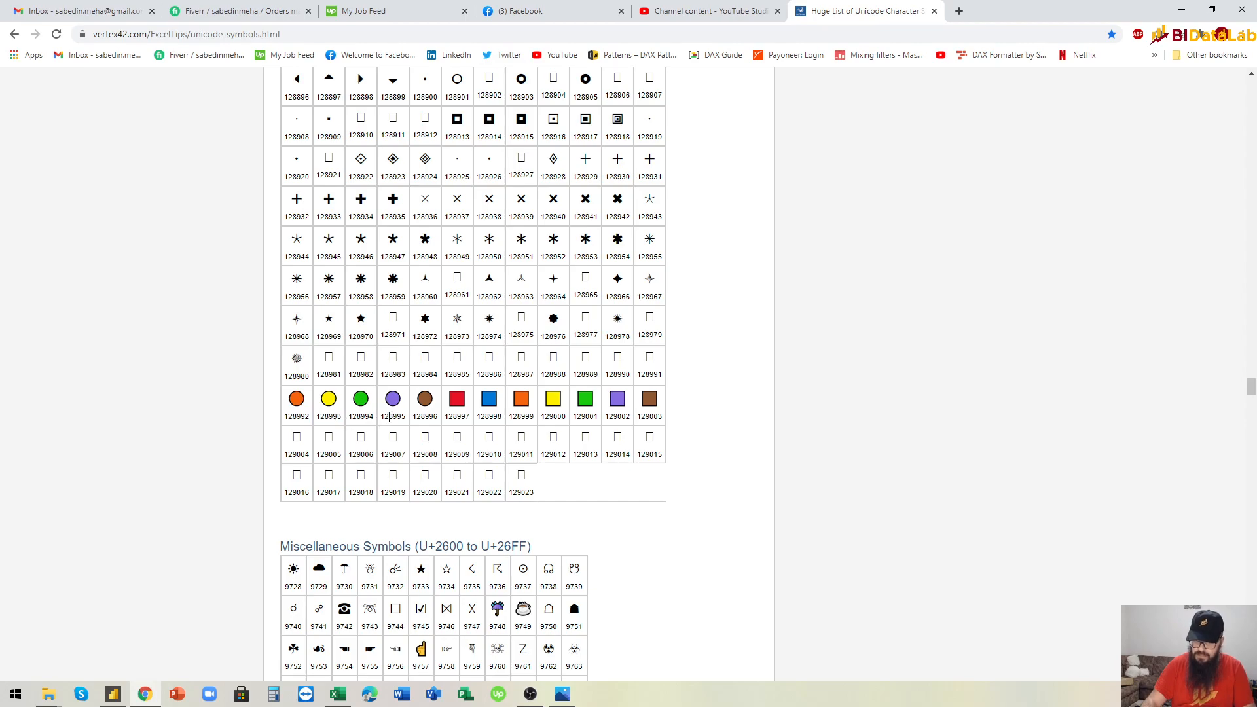
left_click(431, 420)
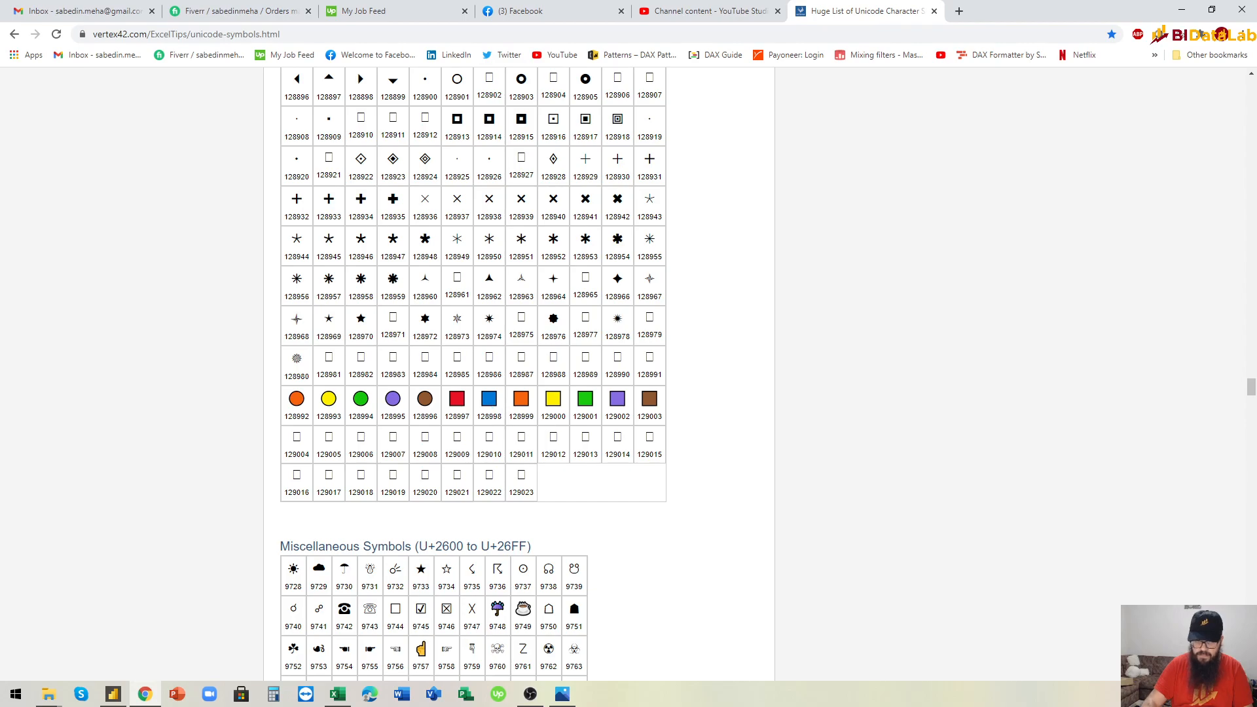
key("alt+Tab")
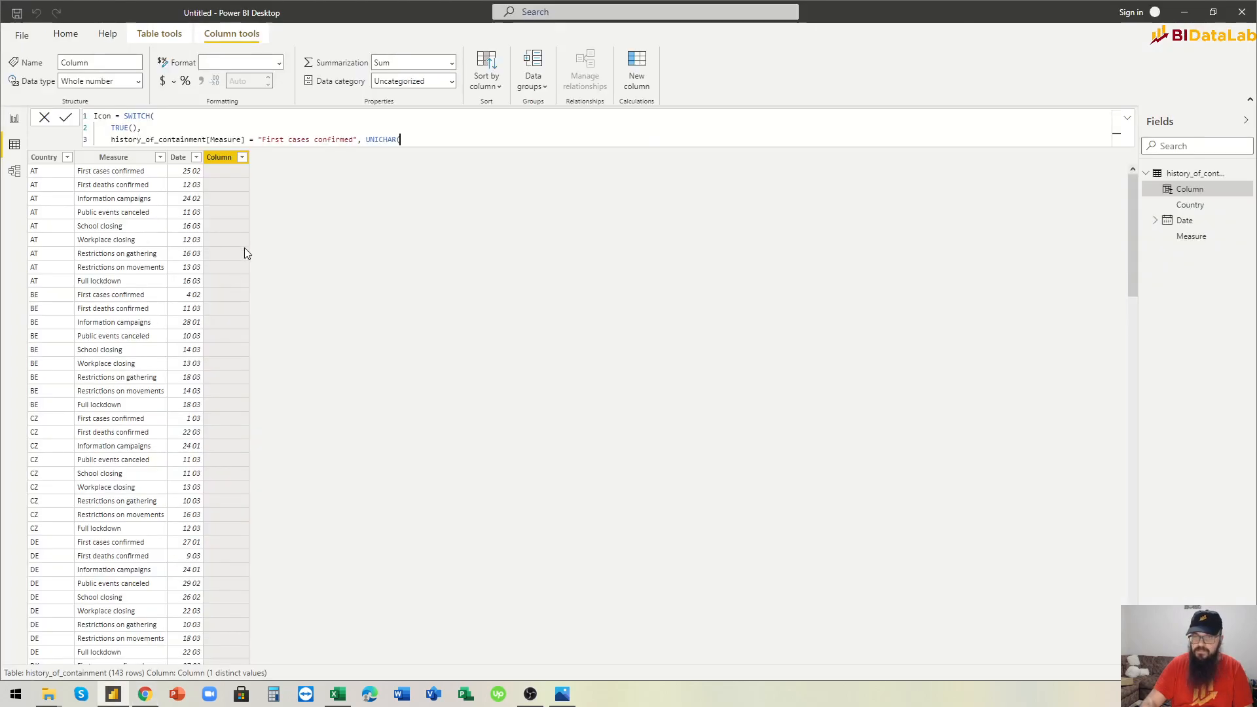
type(")")
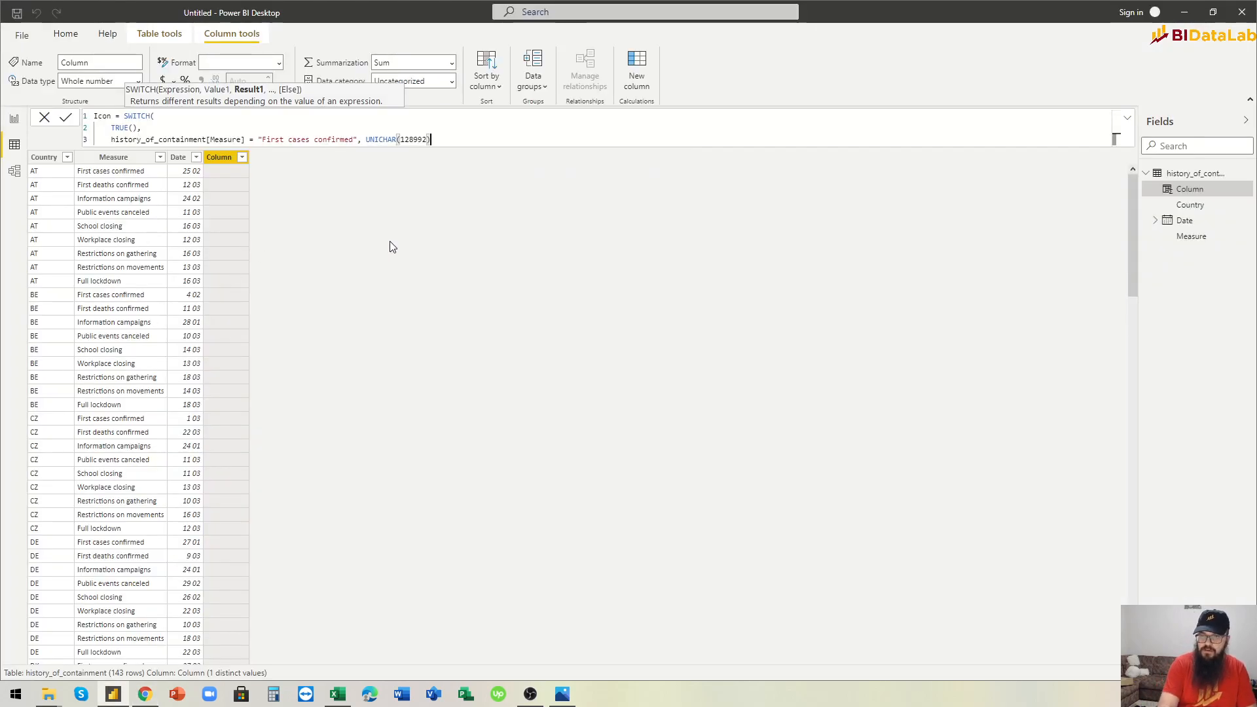
type(",")
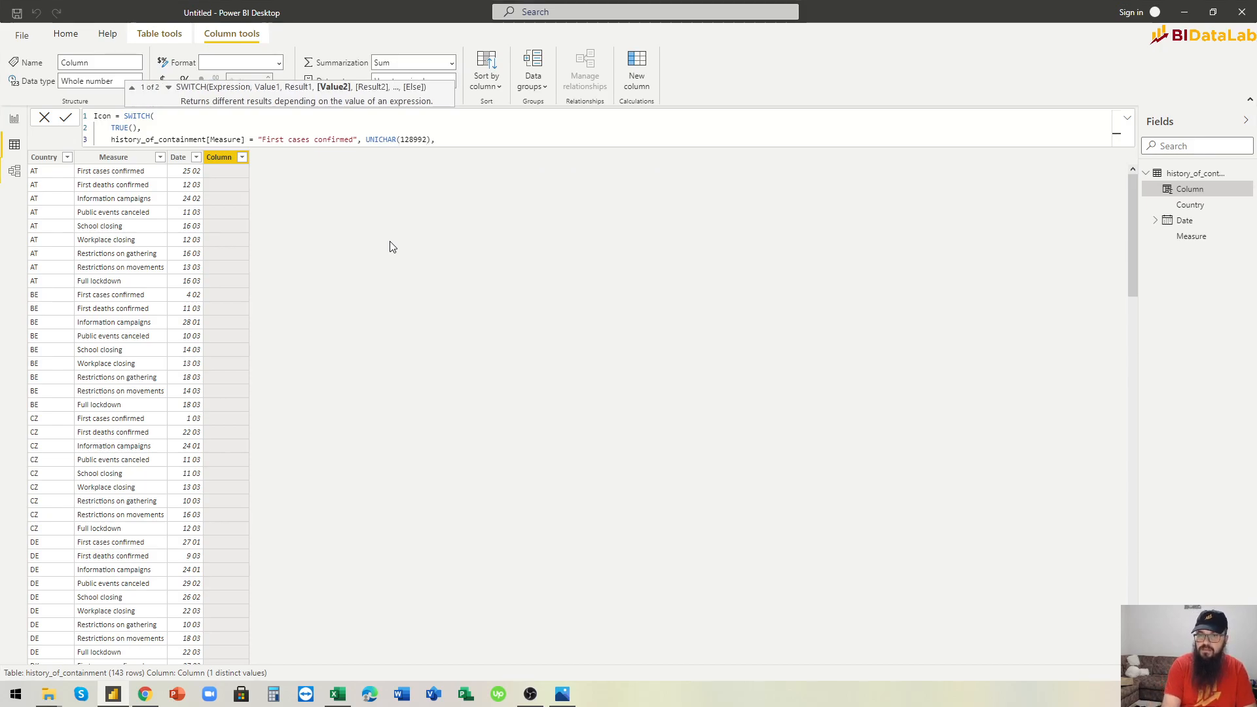
key("shift+Return")
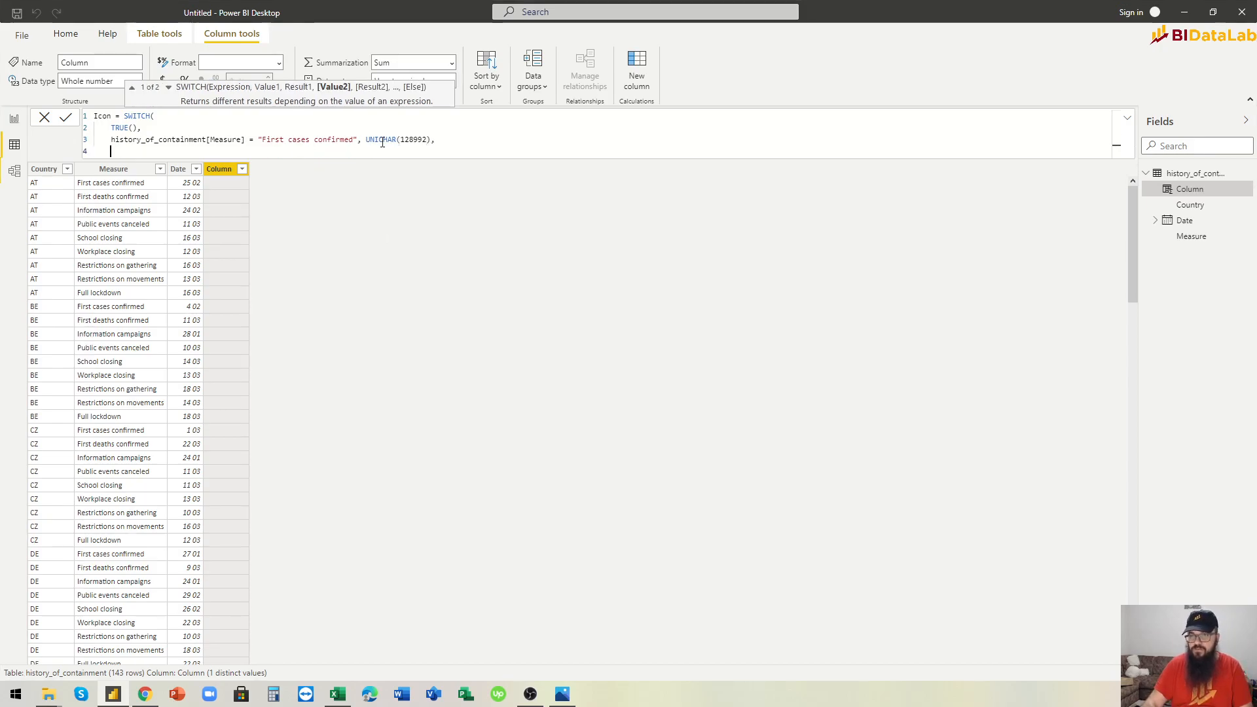
left_click_drag(441, 140, 112, 140)
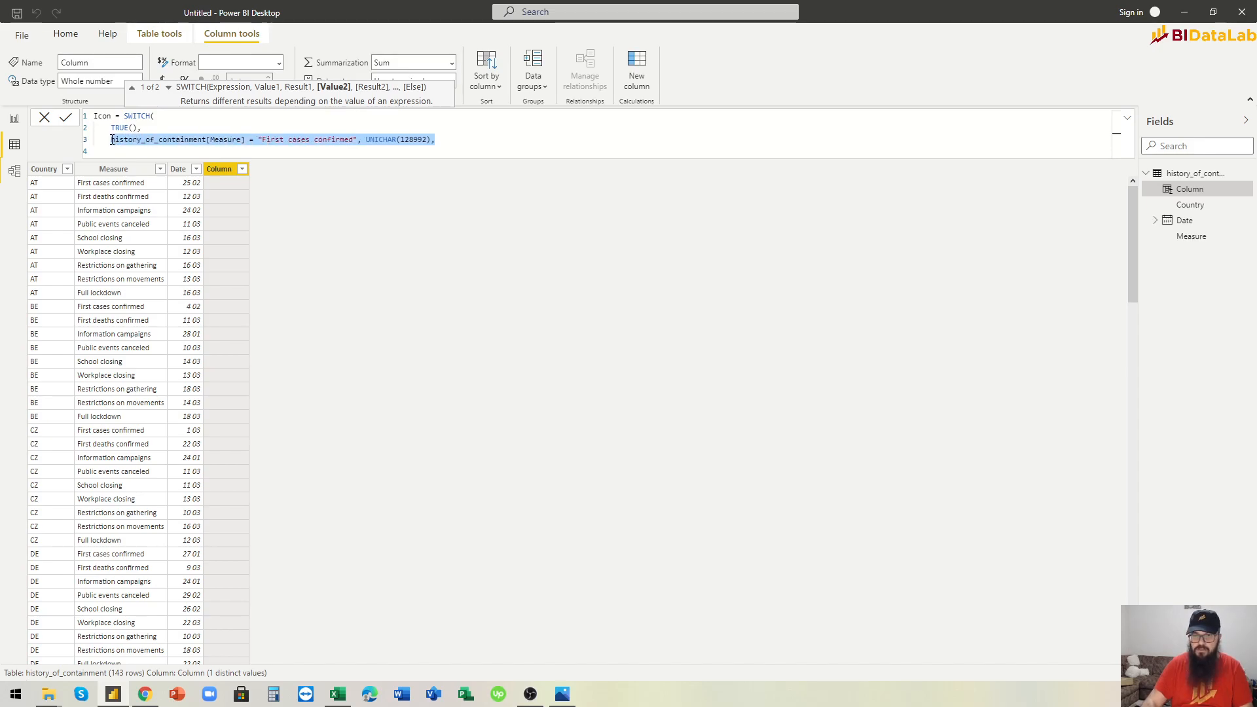
Step: Go through the remaining measure headers in cells C2 to J2 of the Excel workbook to count them
key("alt+Tab")
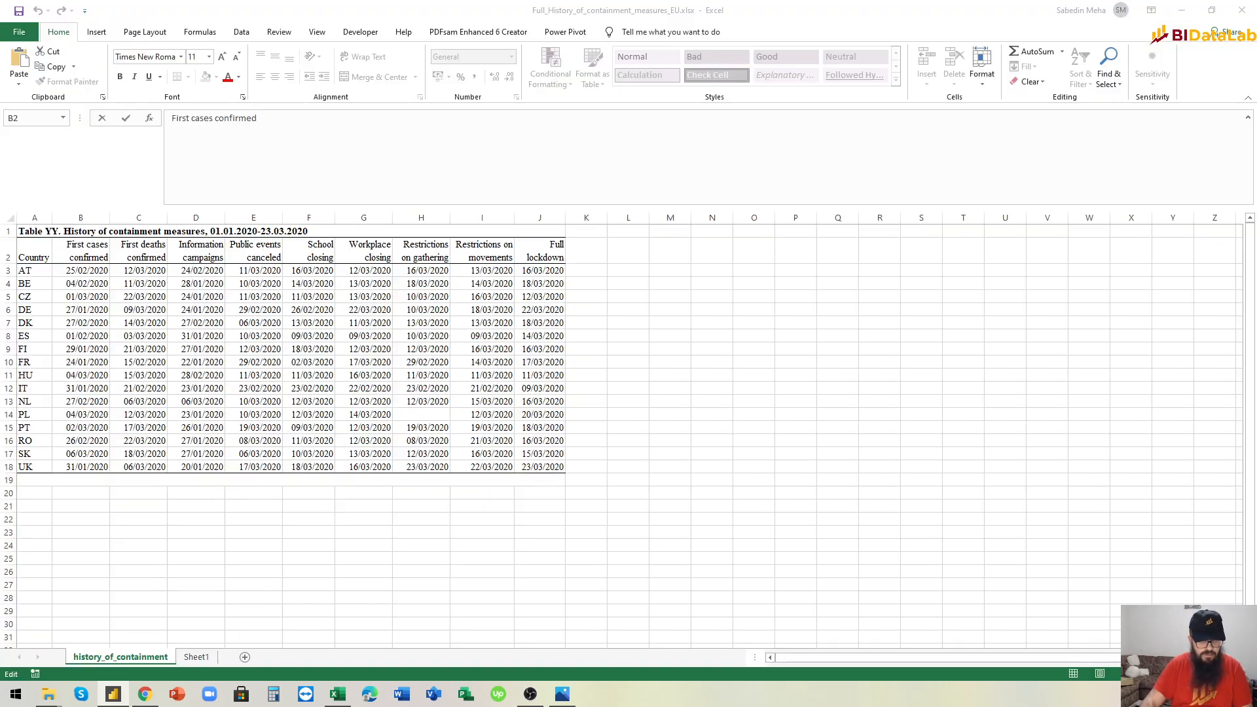
left_click(137, 257)
left_click(196, 255)
left_click(252, 255)
left_click(307, 255)
left_click(363, 256)
left_click(415, 255)
left_click(482, 255)
left_click(539, 255)
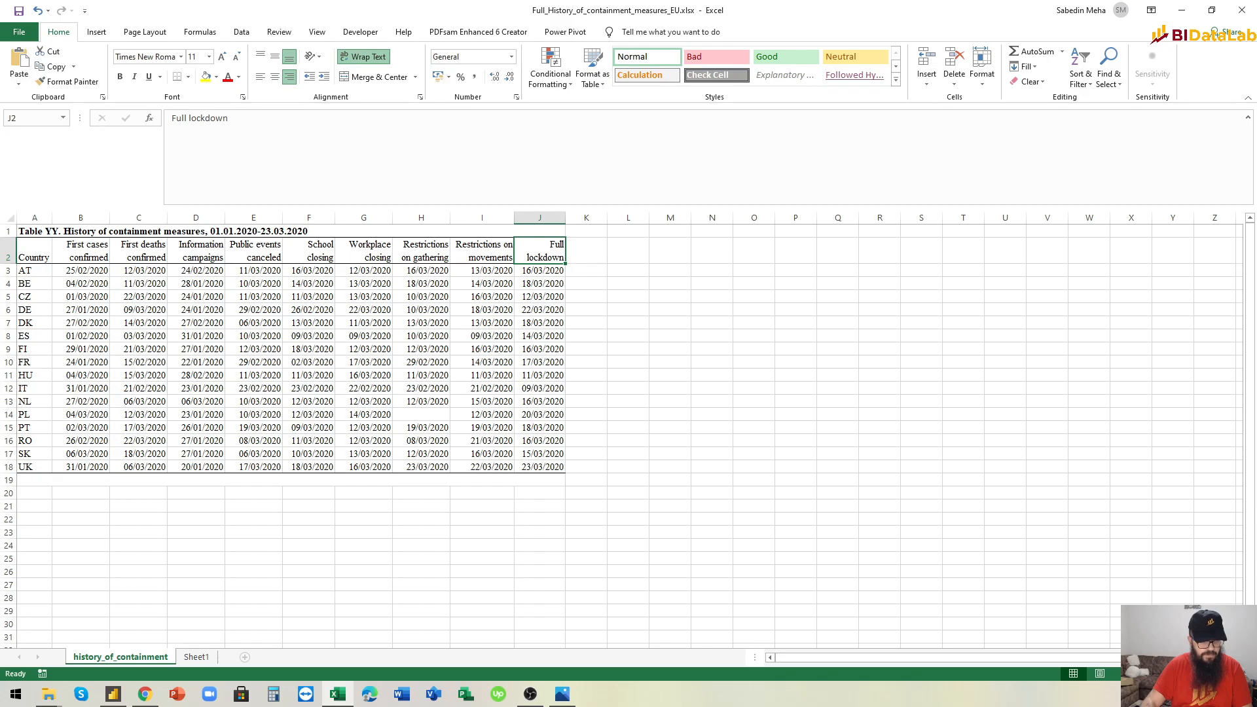
key("alt+Tab")
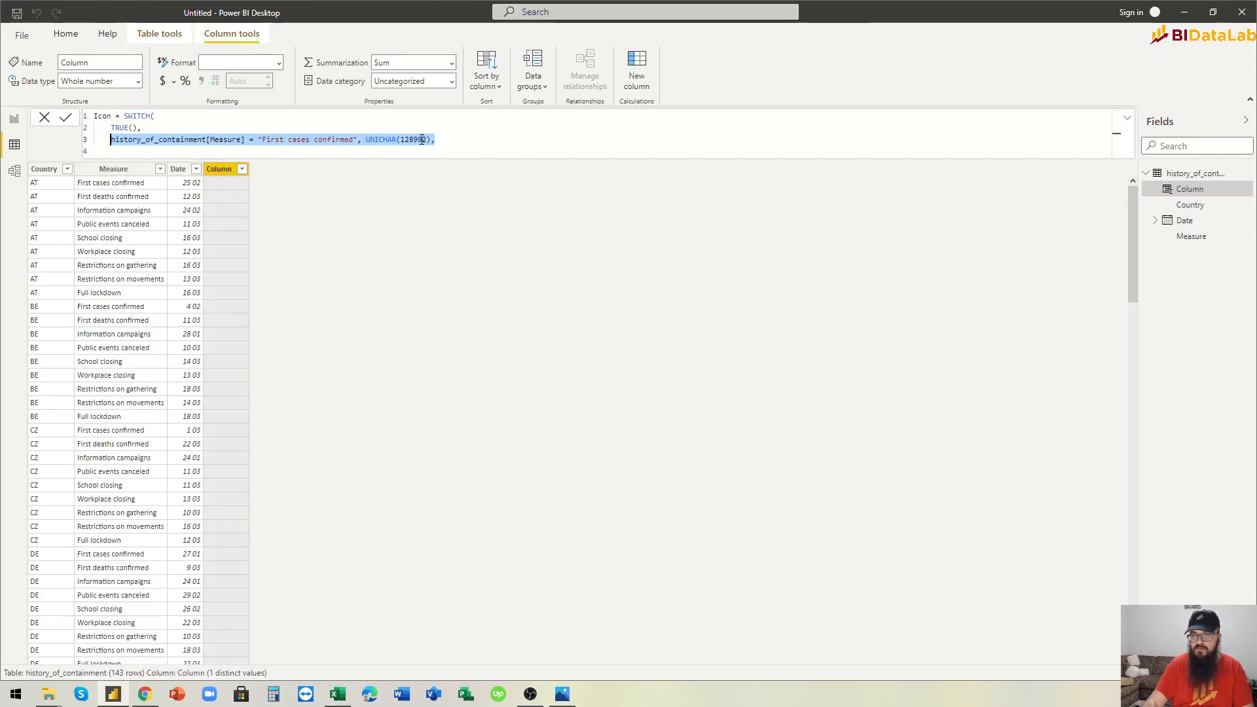
Step: Duplicate the "First cases confirmed" condition onto lines 4 to 11 of the Icon formula and open a new line 12
key("ctrl+c")
key("Down")
key("ctrl+v")
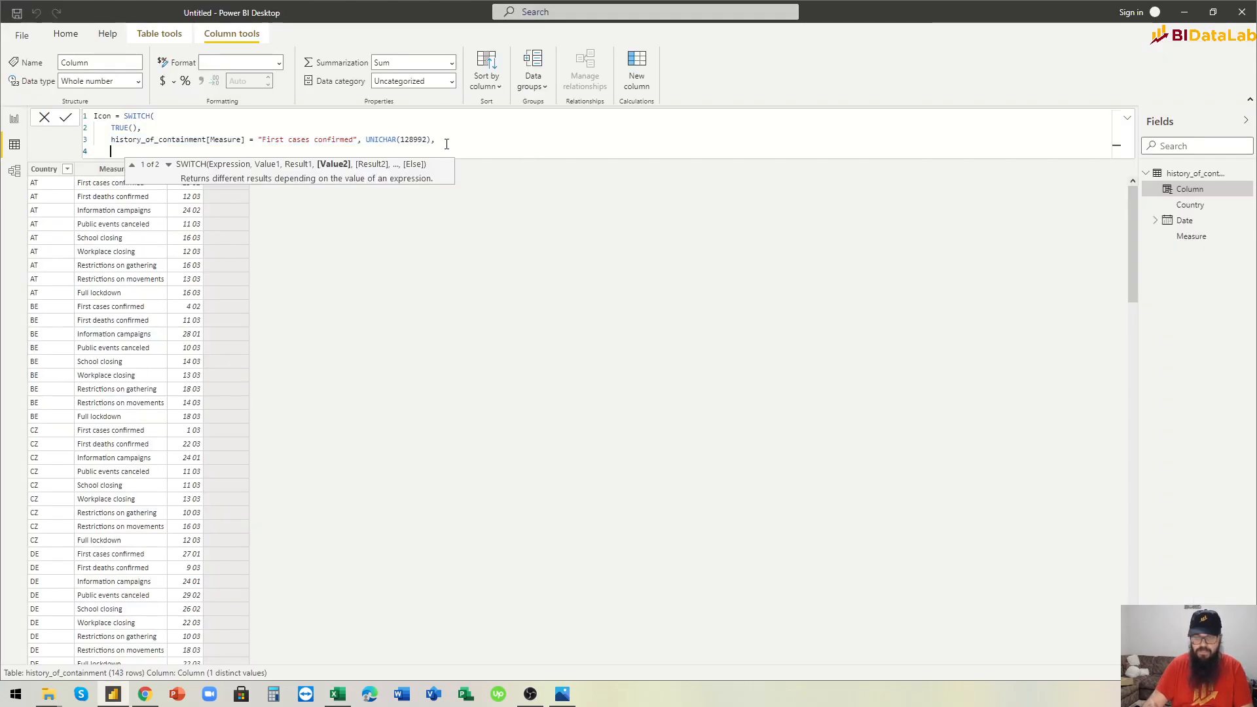
key("shift+Return")
key("ctrl+v")
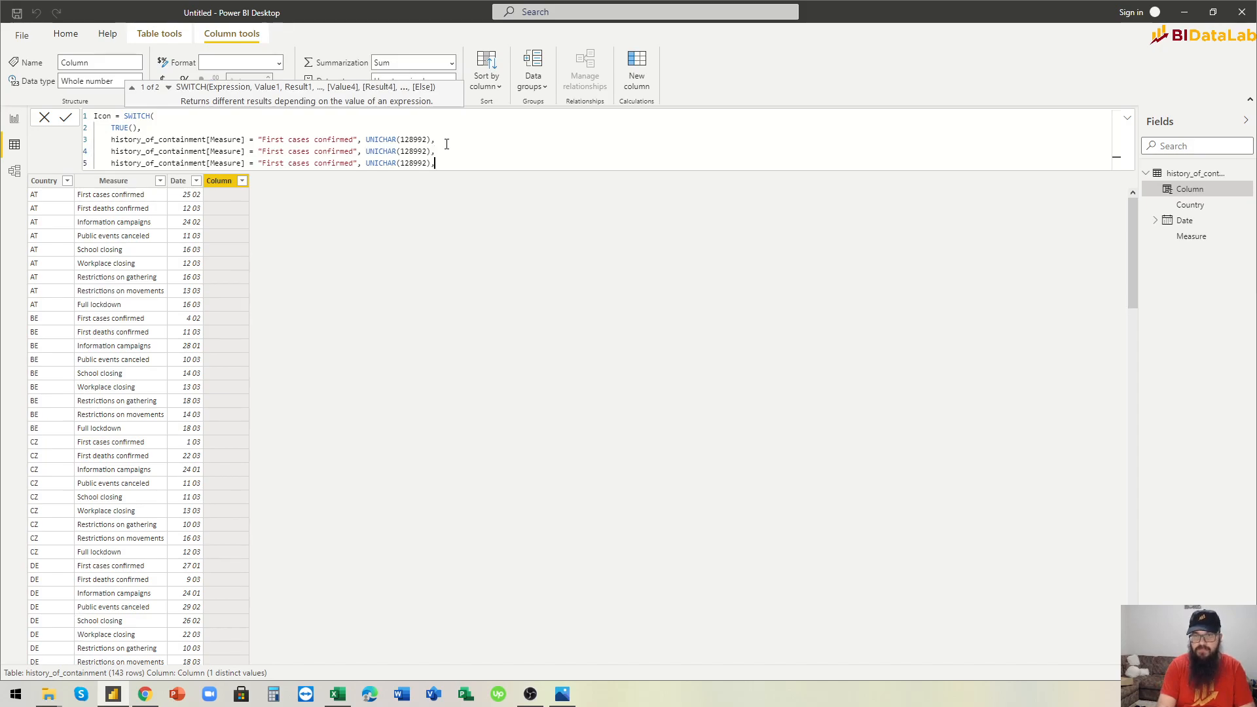
key("shift+Return")
key("ctrl+v")
key("shift+Return")
key("ctrl+v")
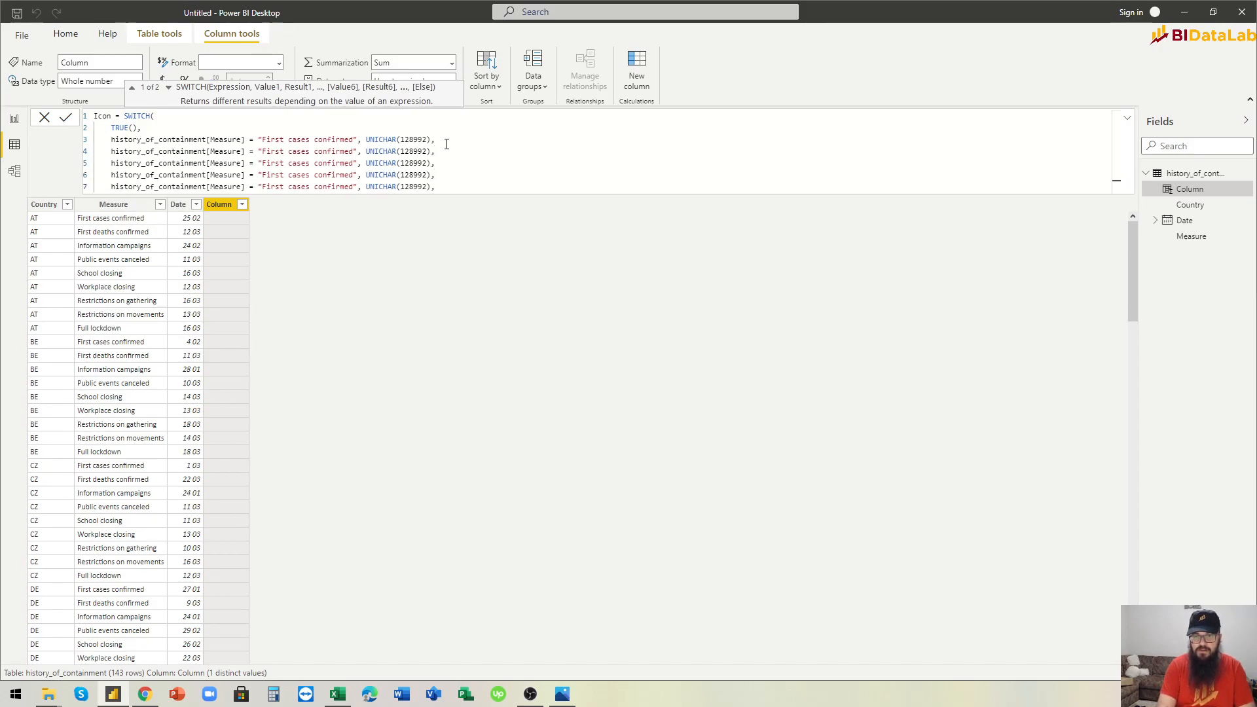
key("shift+Return")
key("ctrl+v")
key("shift+Return")
key("ctrl+v")
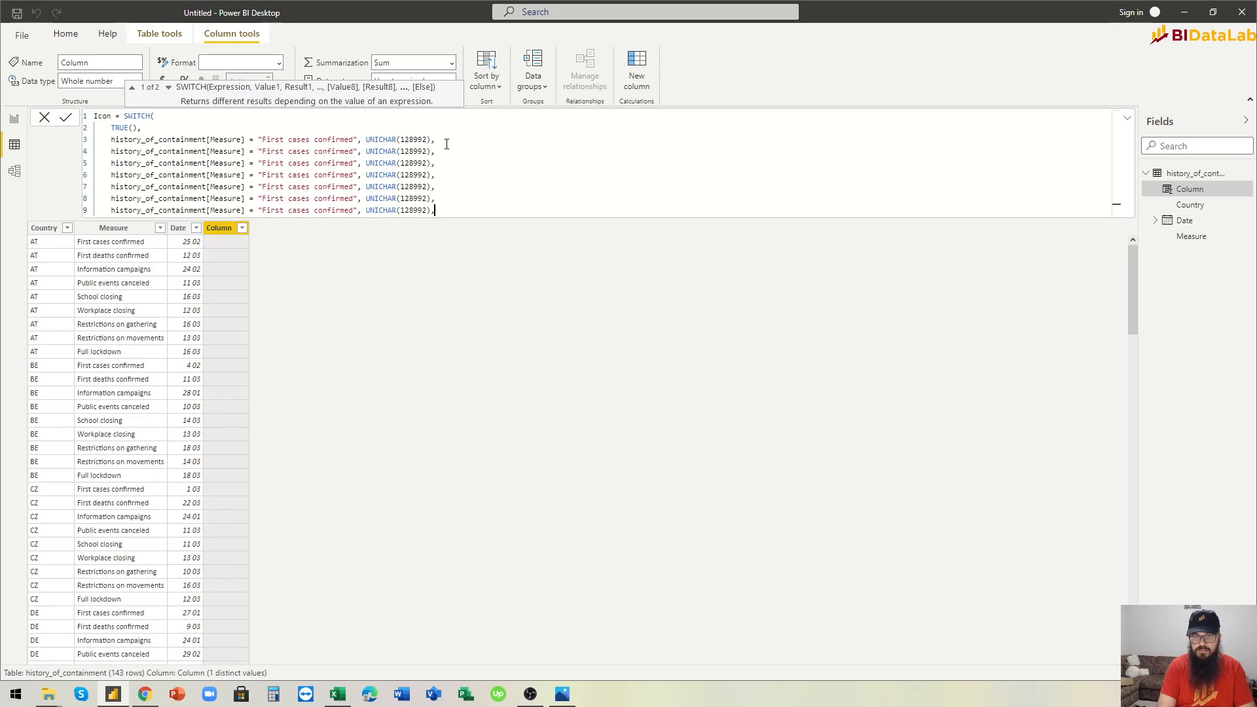
key("shift+Return")
key("ctrl+v")
key("shift+Return")
key("ctrl+v")
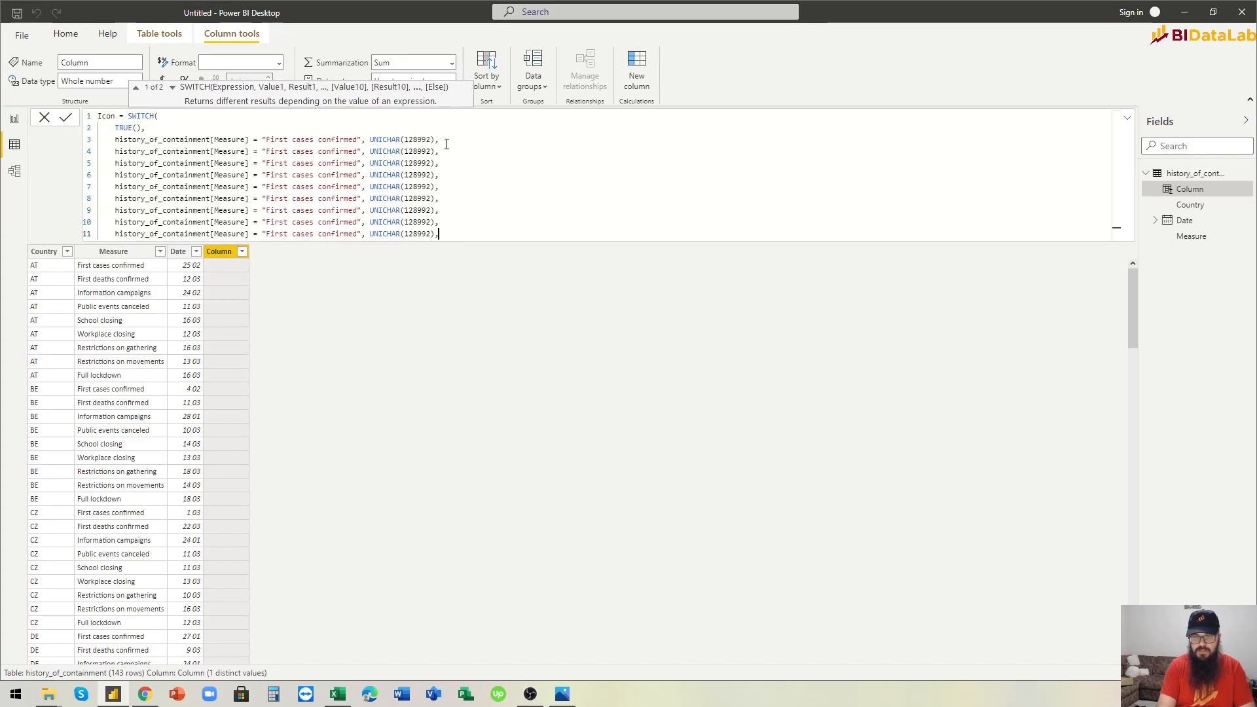
key("shift+Return")
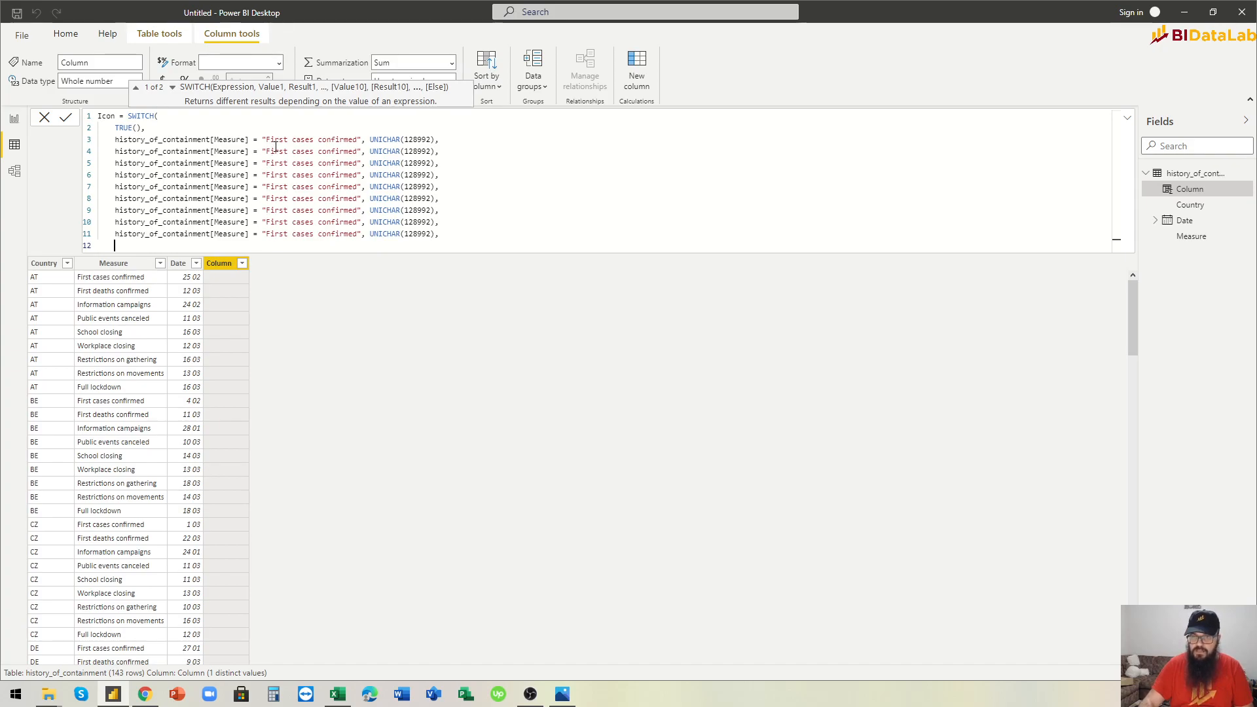
Step: Set the UNICHAR codes on lines 4 to 10 to 128993, 128994, 128995, 128996, 128997, 128998 and 128999
left_click(427, 151)
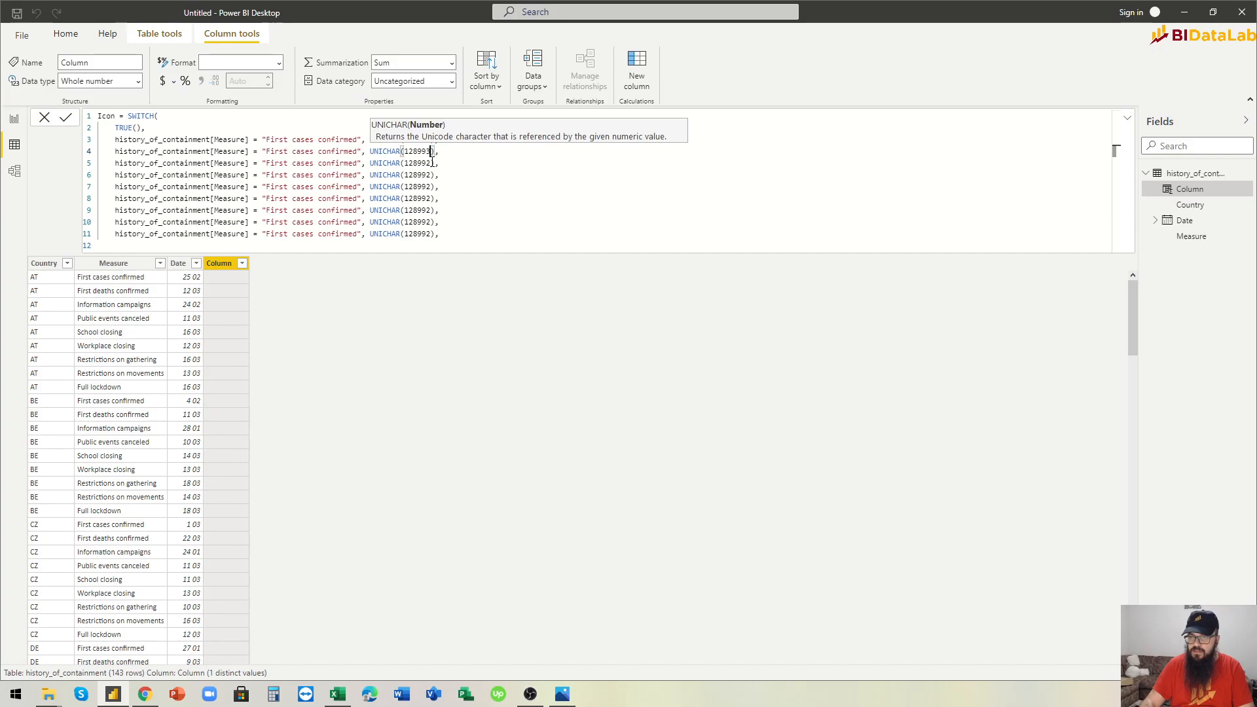
left_click(430, 163)
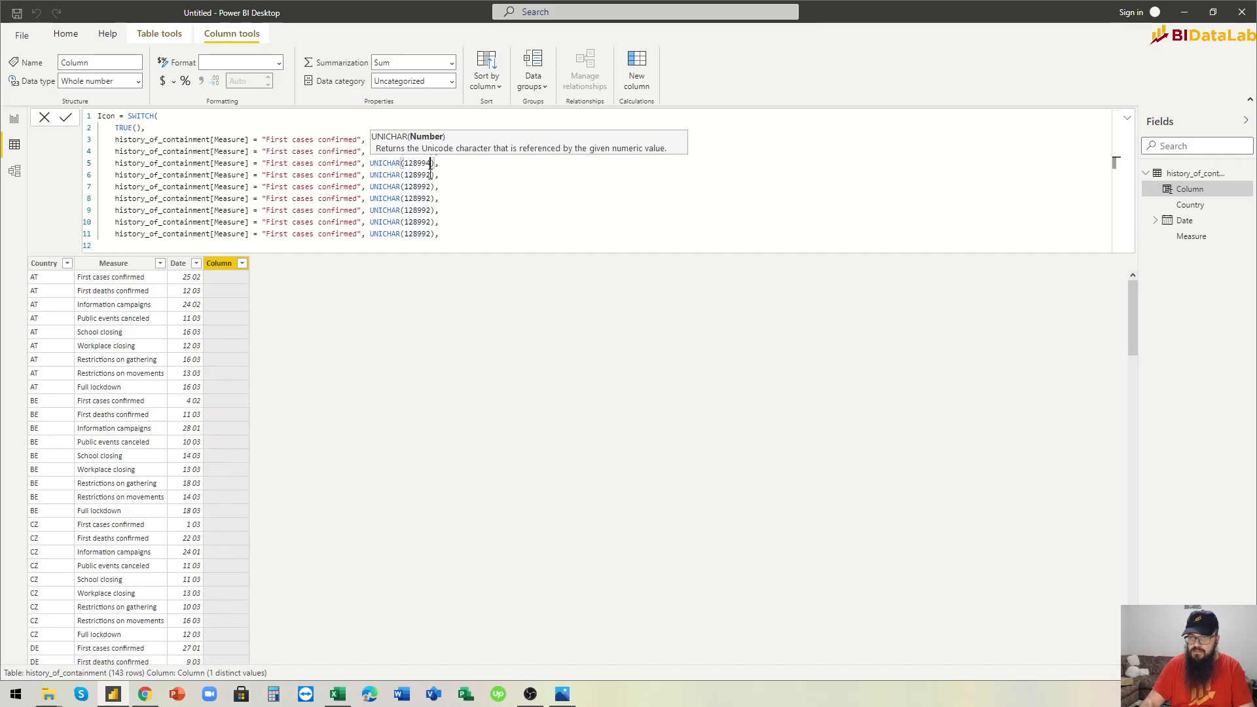
left_click(430, 174)
key("BackSpace")
type("5")
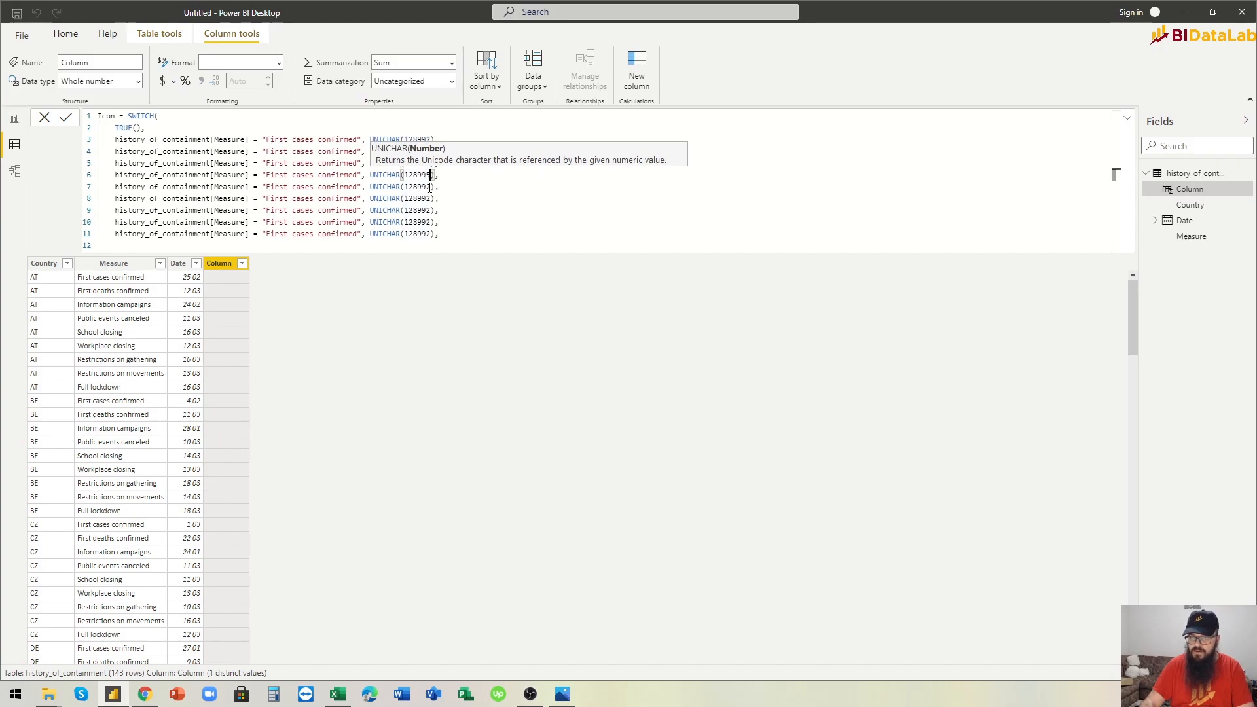
left_click(431, 187)
key("BackSpace")
type("6")
left_click(431, 198)
key("BackSpace")
type("7")
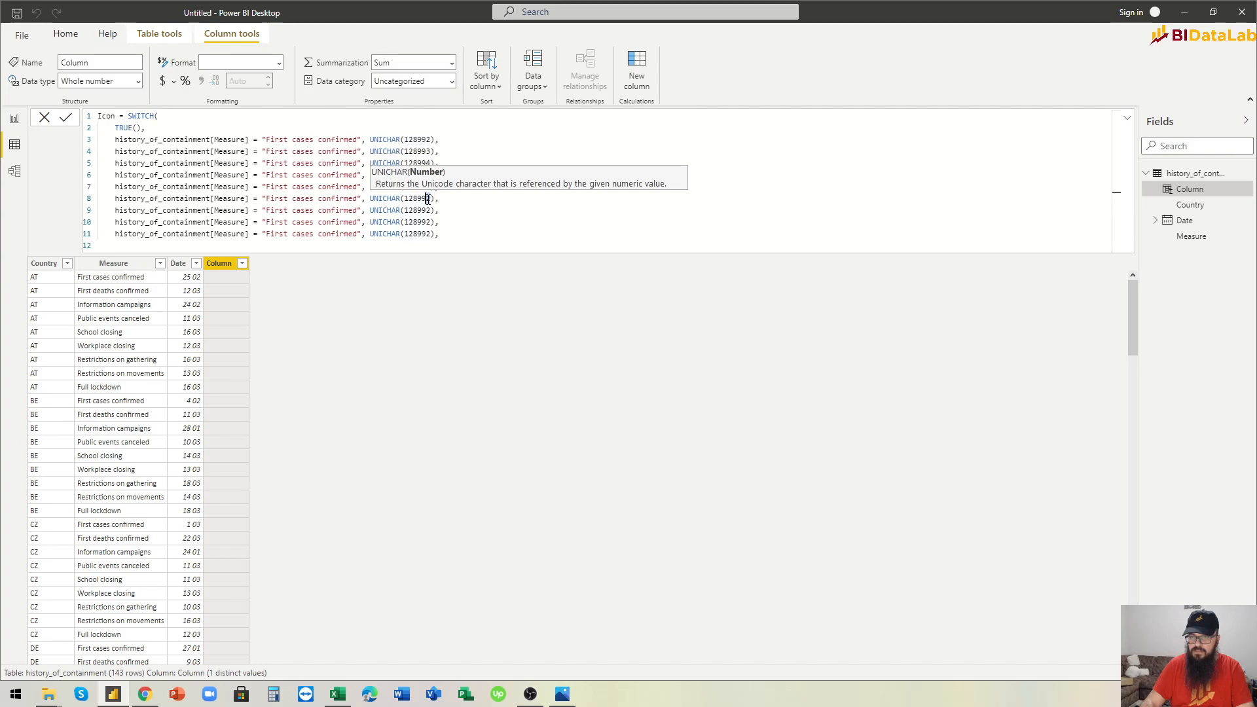
left_click(430, 210)
key("BackSpace")
type("8")
left_click(432, 222)
key("BackSpace")
type("9")
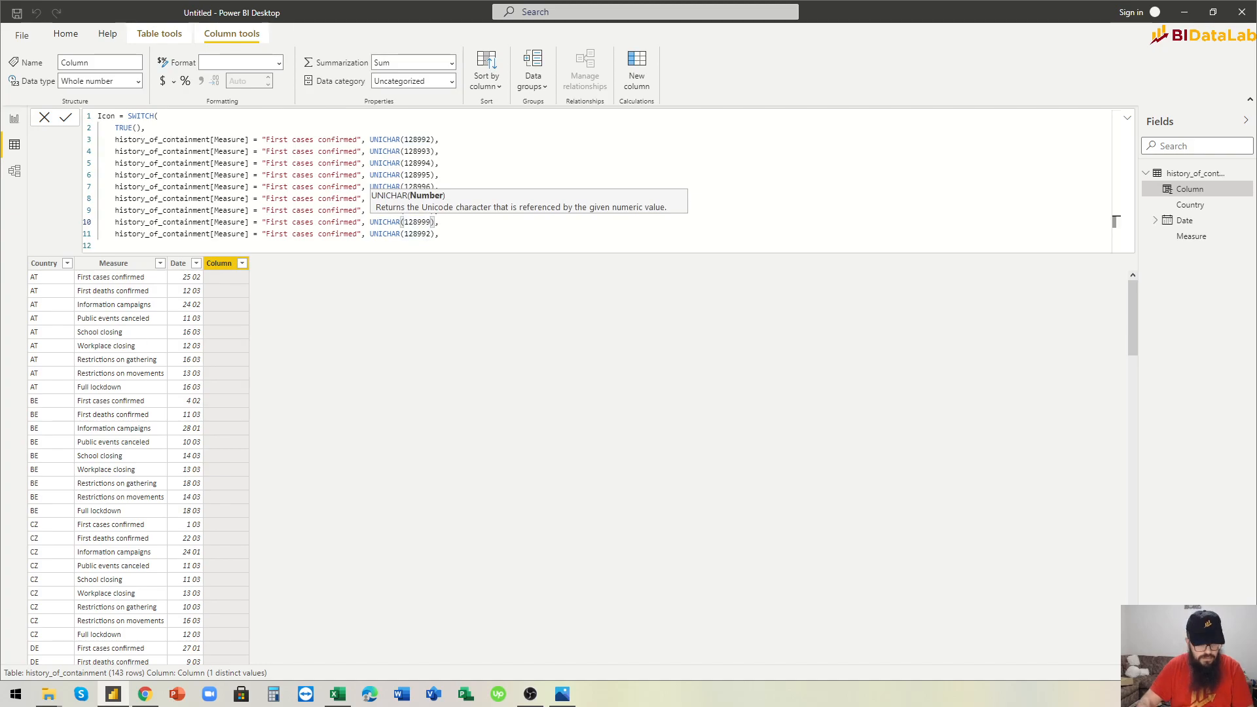
Step: Copy the yellow square's code 129000 from the Unicode page into the UNICHAR call on line 11
key("alt+Tab")
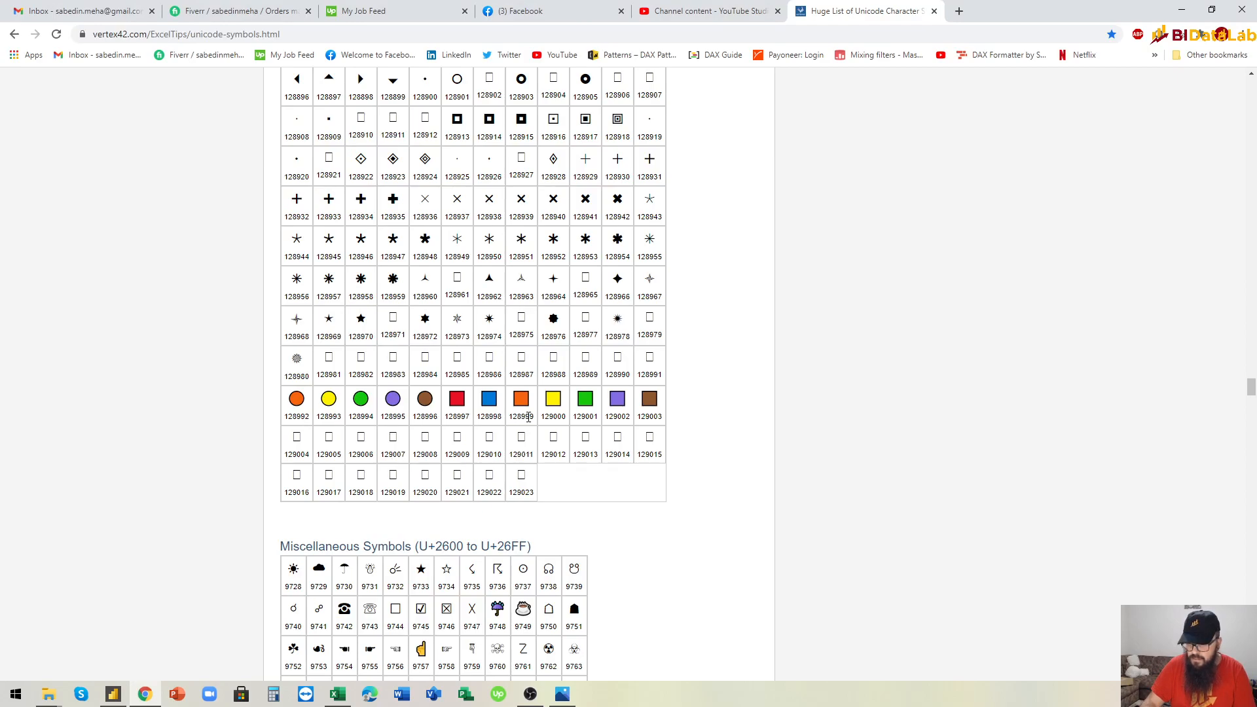
double_click(557, 417)
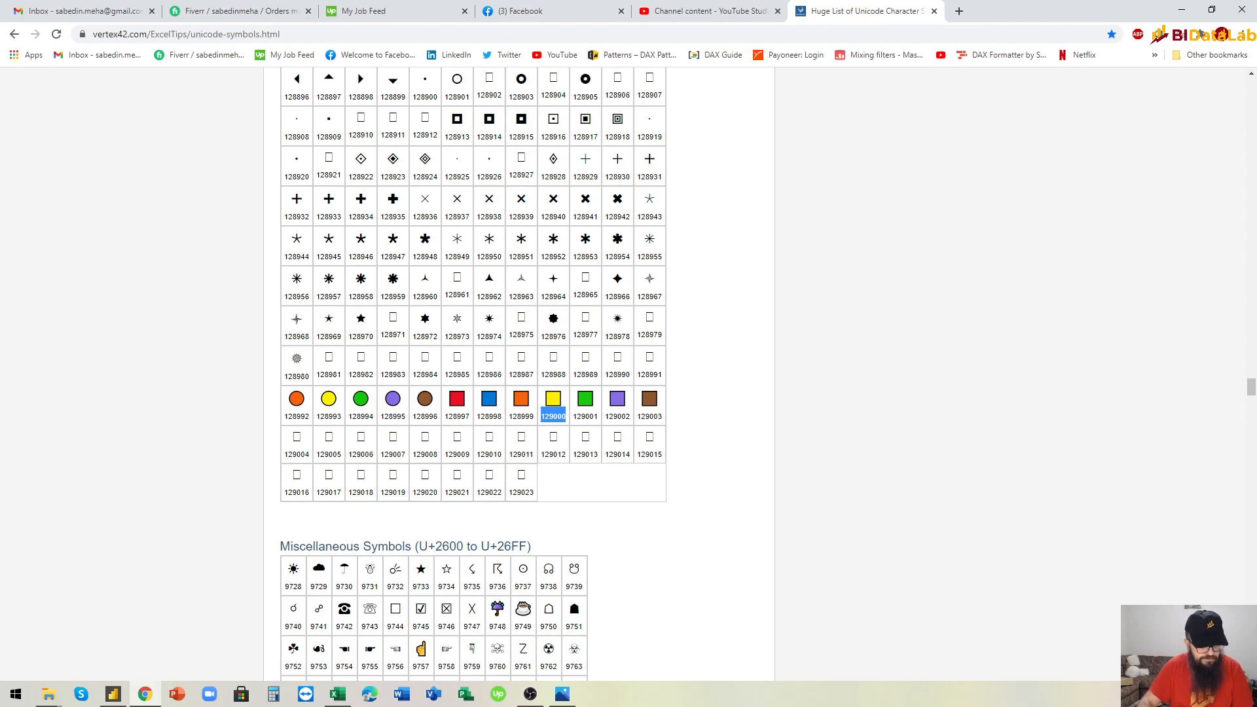
key("alt+Tab")
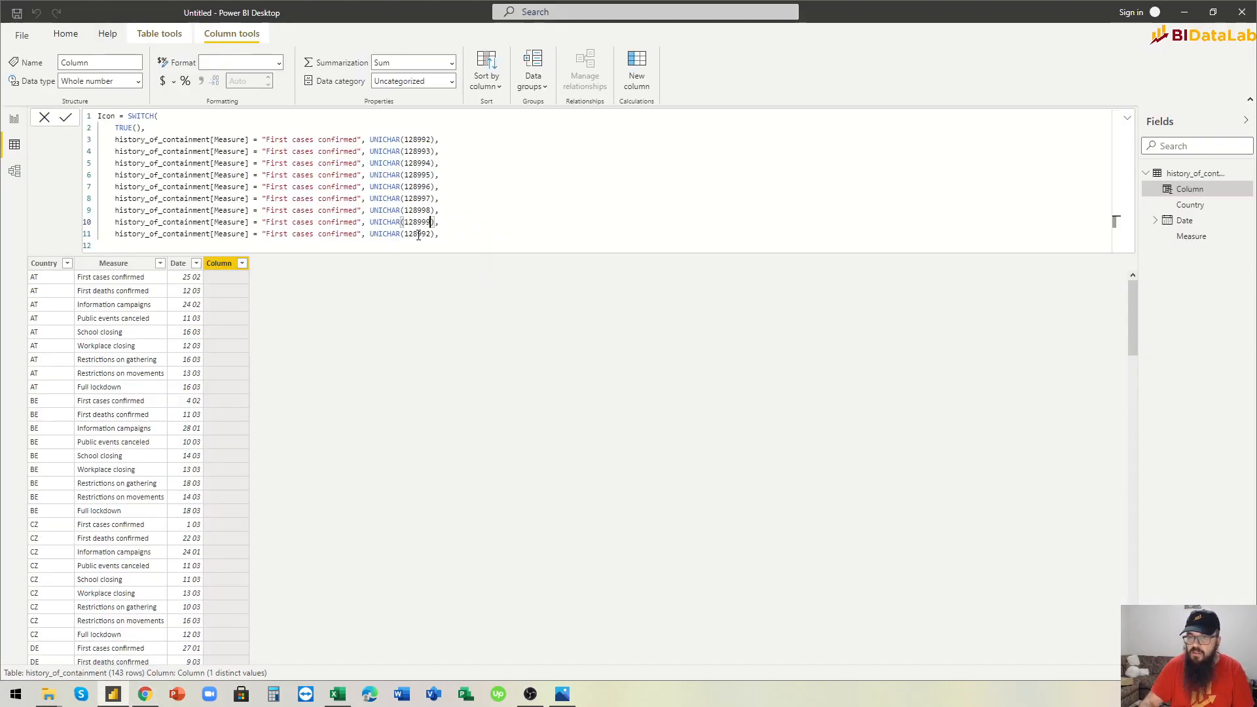
double_click(418, 236)
key("ctrl+v")
left_click(464, 236)
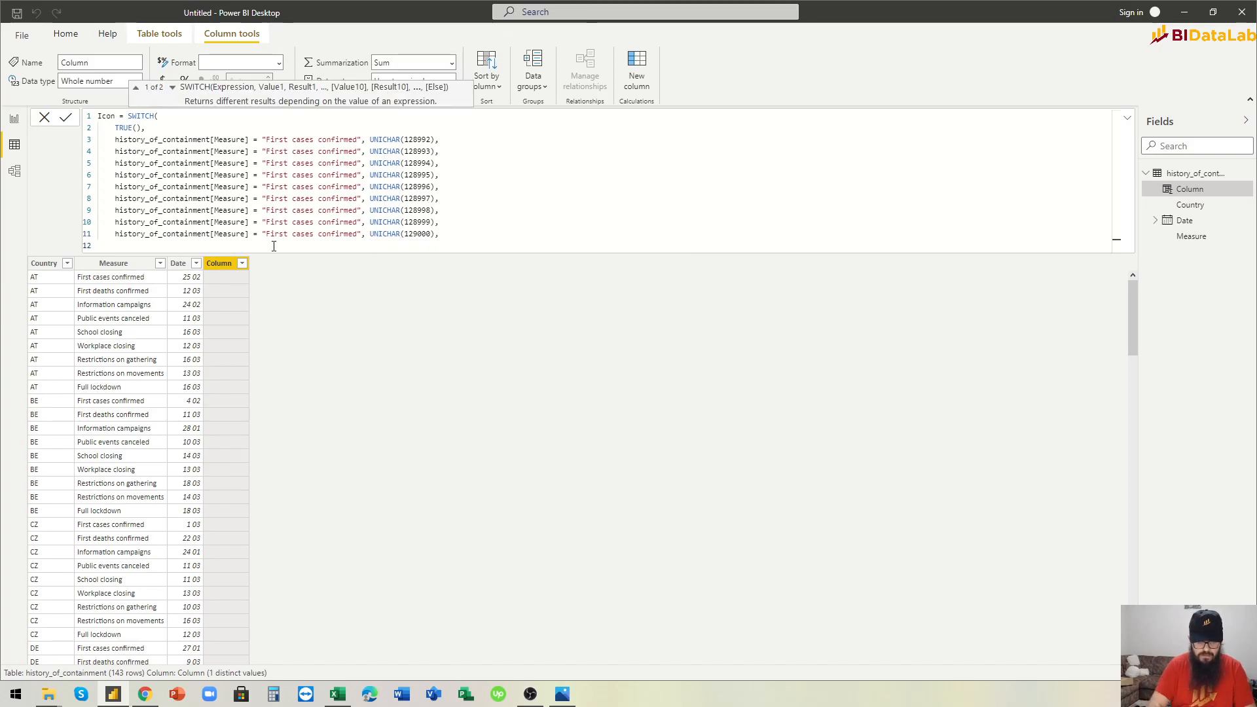
Step: Add BLANK() on line 12 as the fallback result and close the SWITCH function on line 13
key("Tab")
type("Bl")
key("Tab")
type(")")
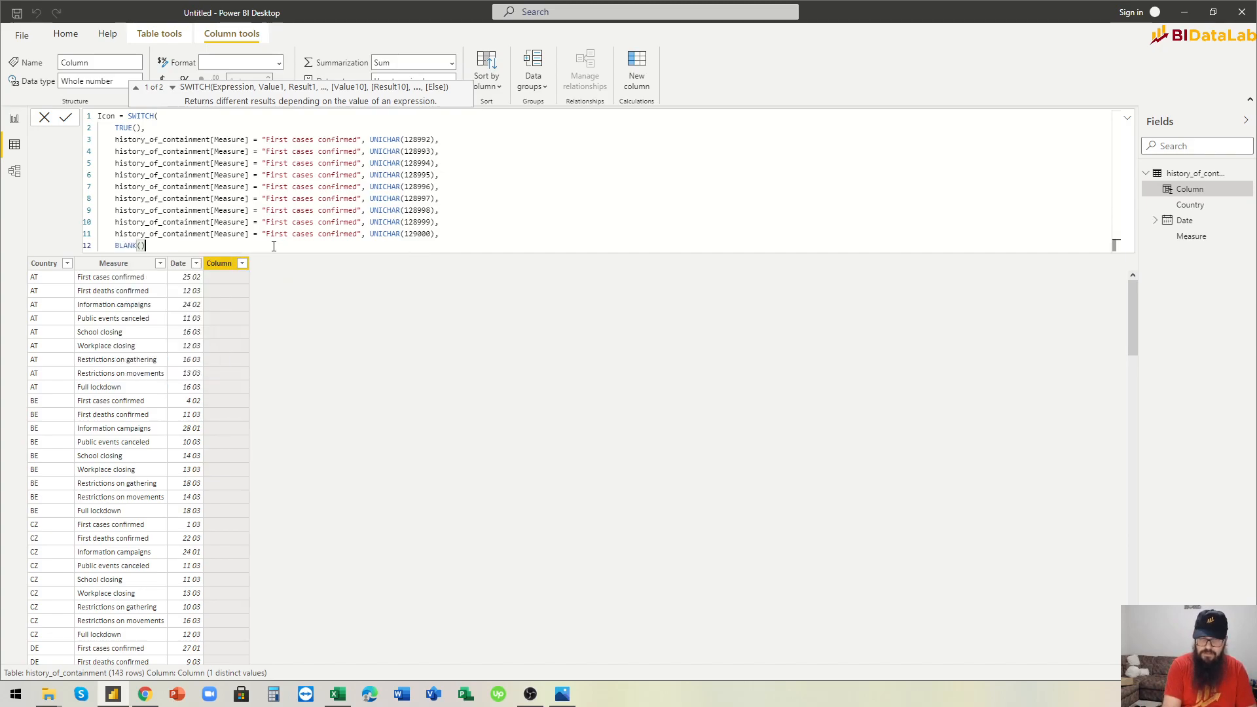
key("shift+Return")
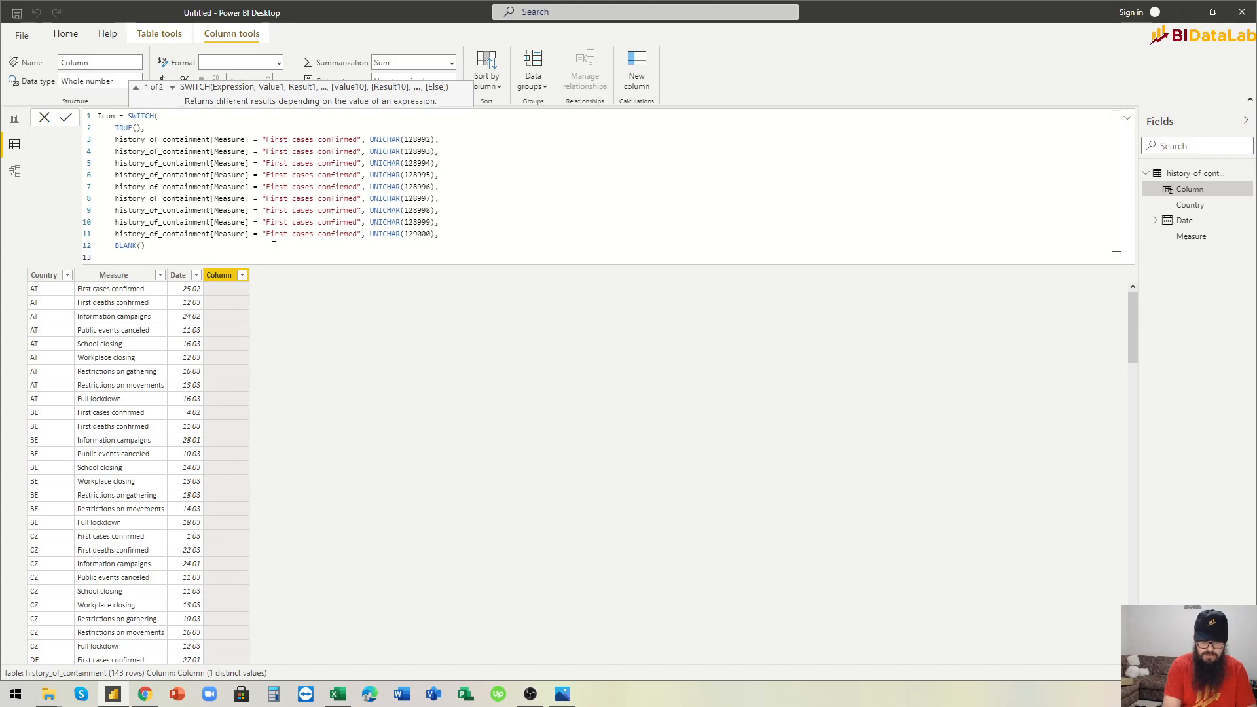
type(")")
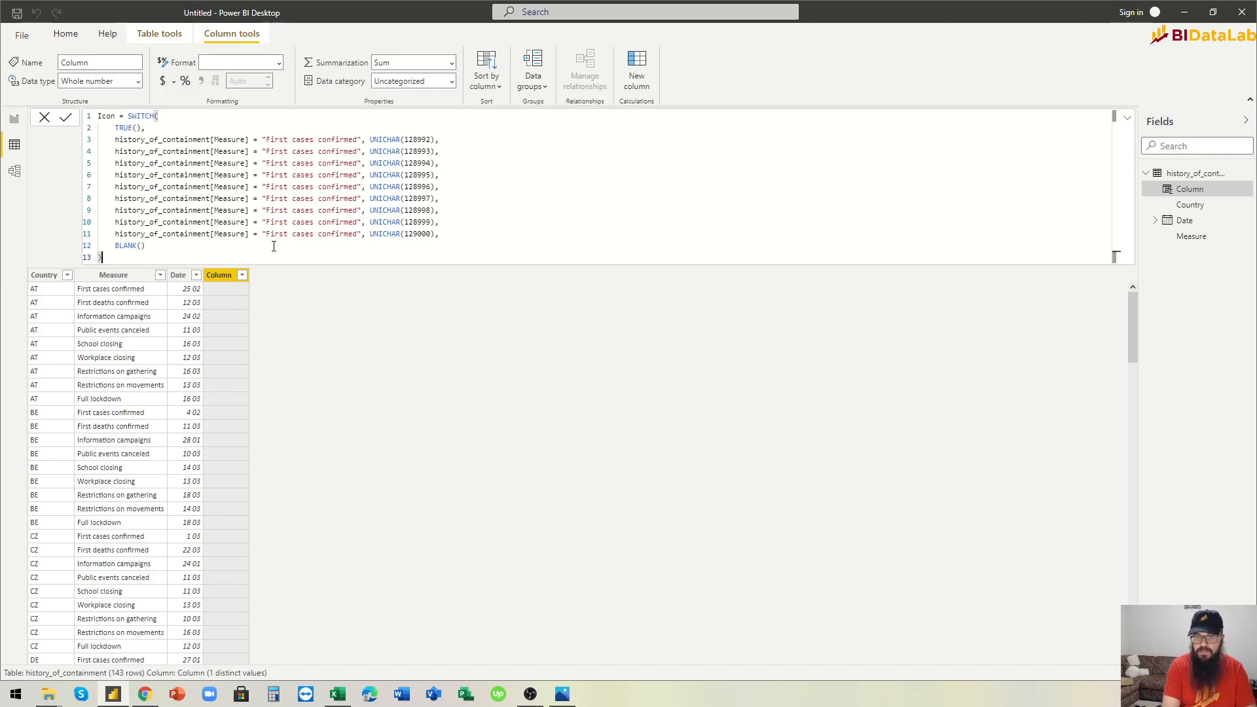
left_click(290, 140)
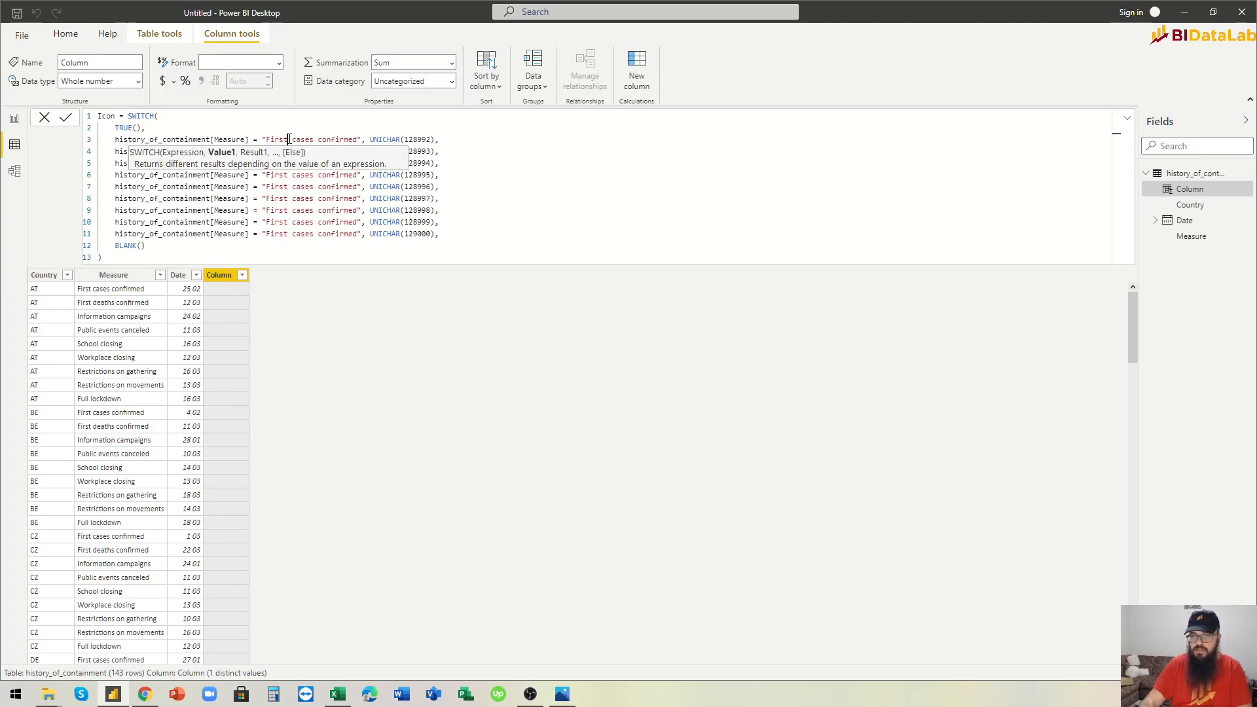
left_click(432, 139)
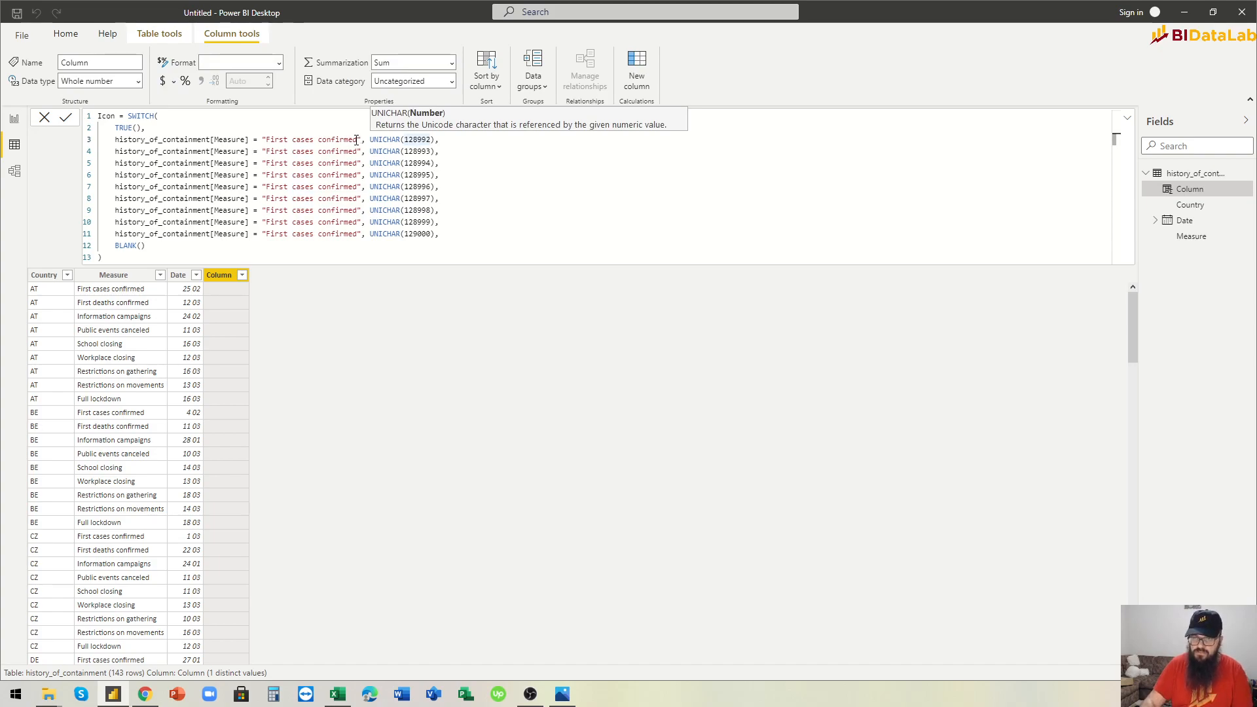
Step: Copy the "First deaths confirmed" heading from the Excel workbook into the Measure condition on line 4 of the Icon formula
left_click_drag(357, 139, 300, 140)
left_click(290, 152)
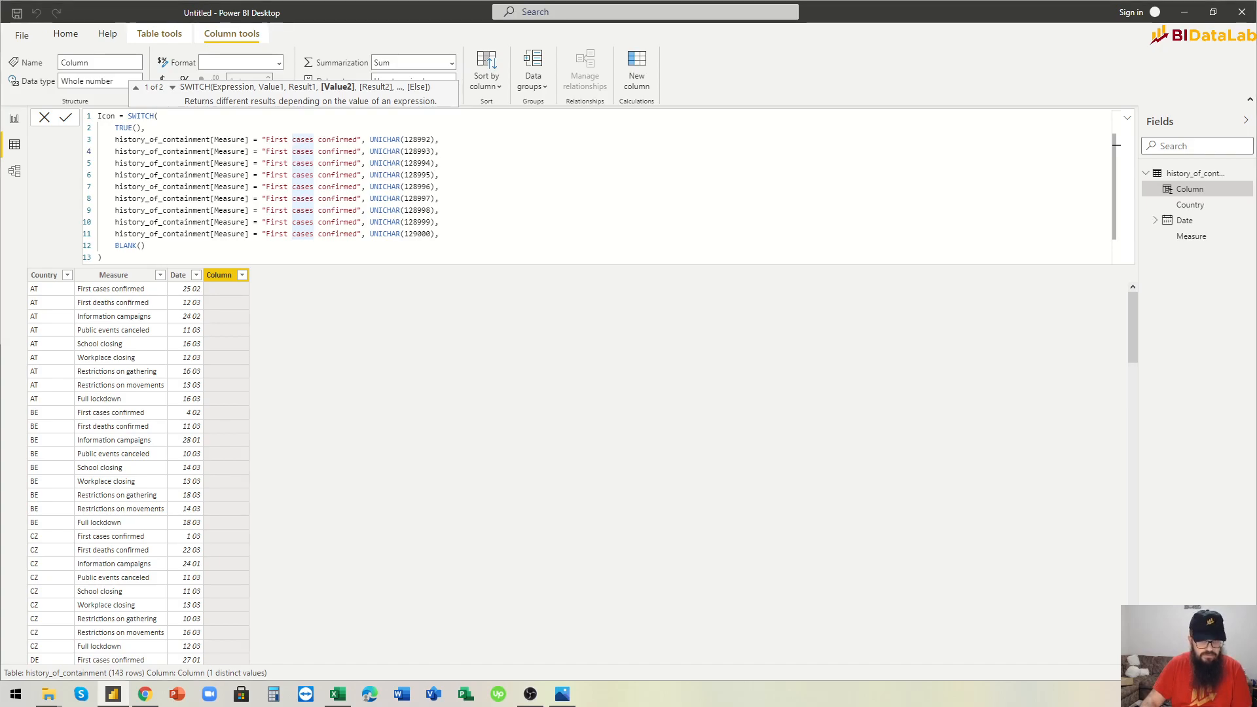
key("alt+Tab")
left_click(133, 249)
double_click(133, 249)
left_click_drag(122, 245, 160, 255)
key("ctrl+c")
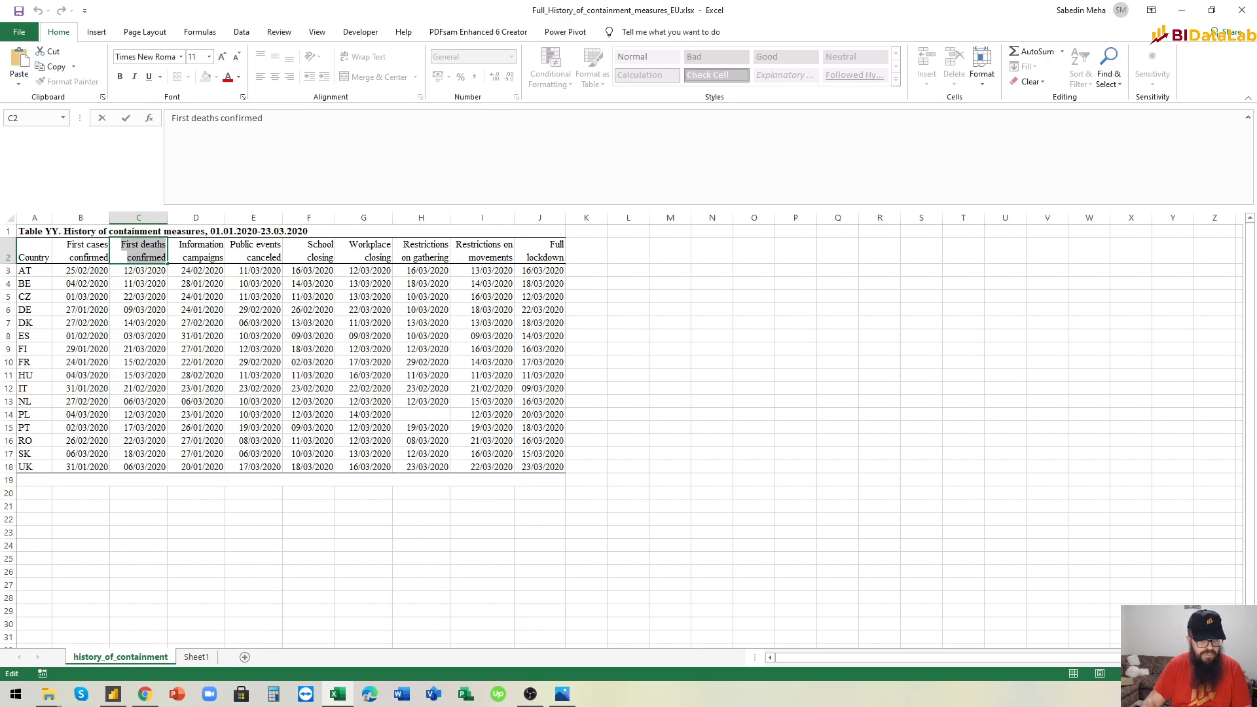
key("alt+Tab")
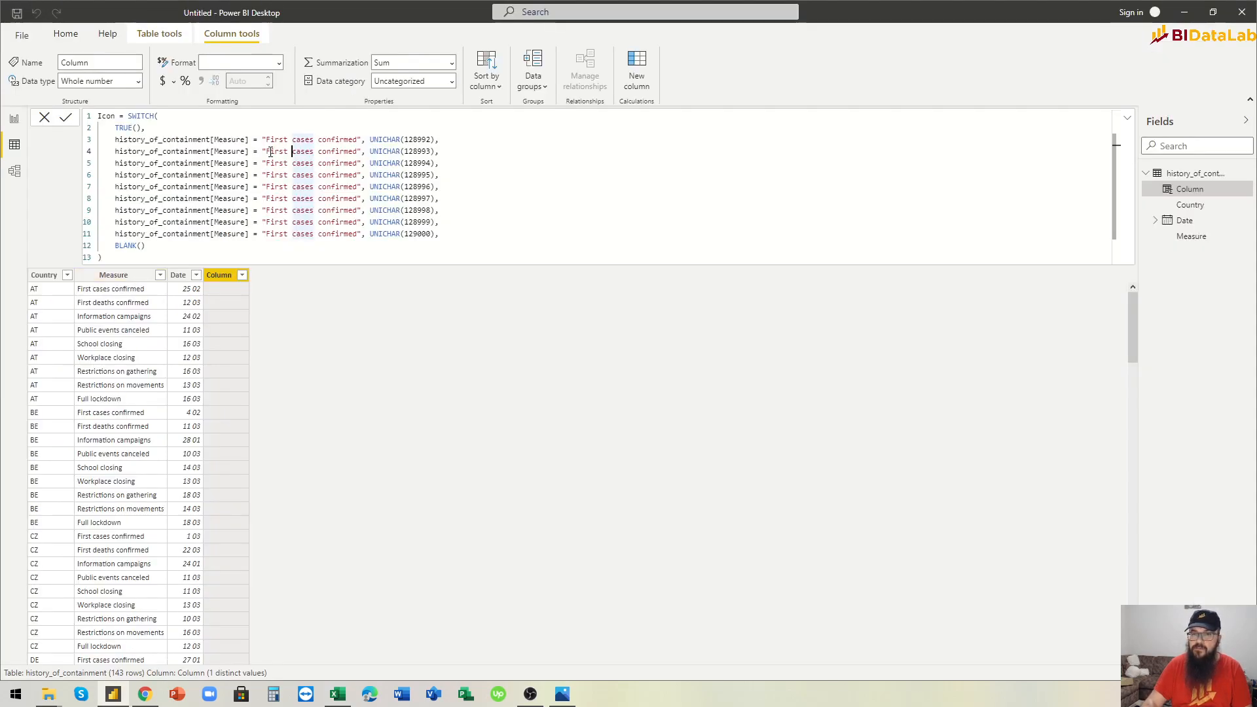
left_click_drag(265, 151, 360, 151)
key("ctrl+v")
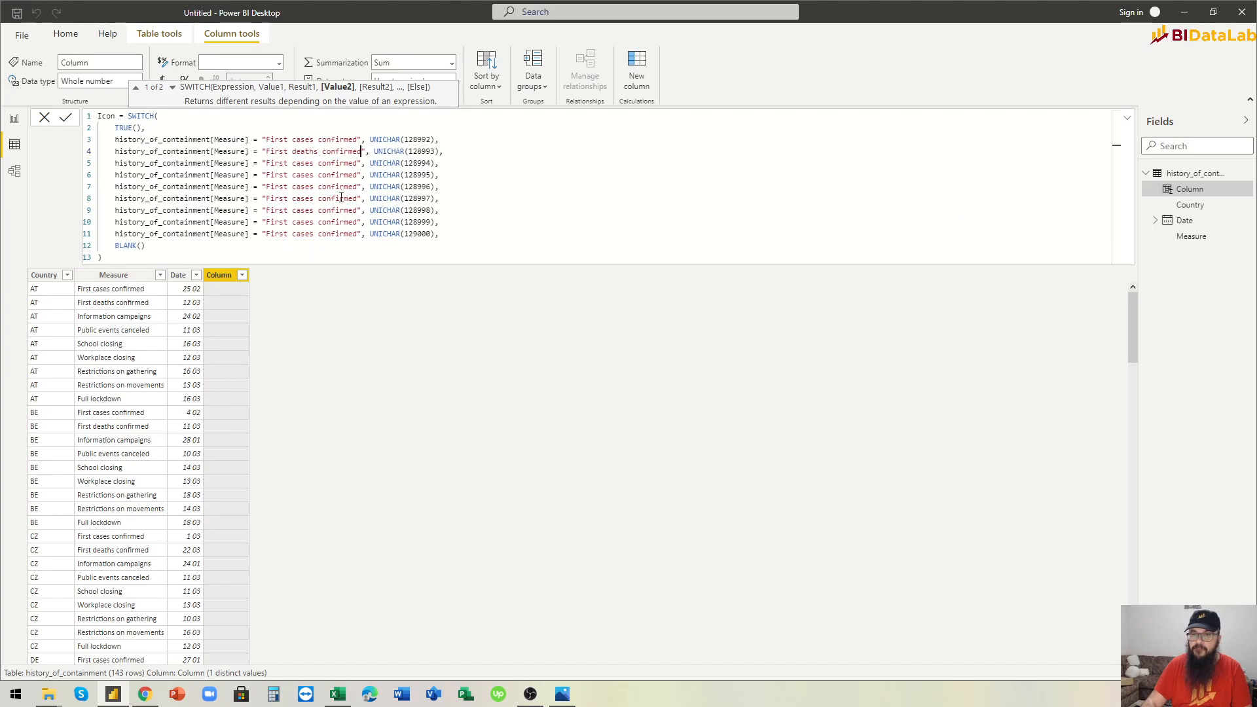
Step: Copy the "Information campaigns" heading from the Excel workbook over the measure name on line 5 of the Icon formula
key("alt+Tab")
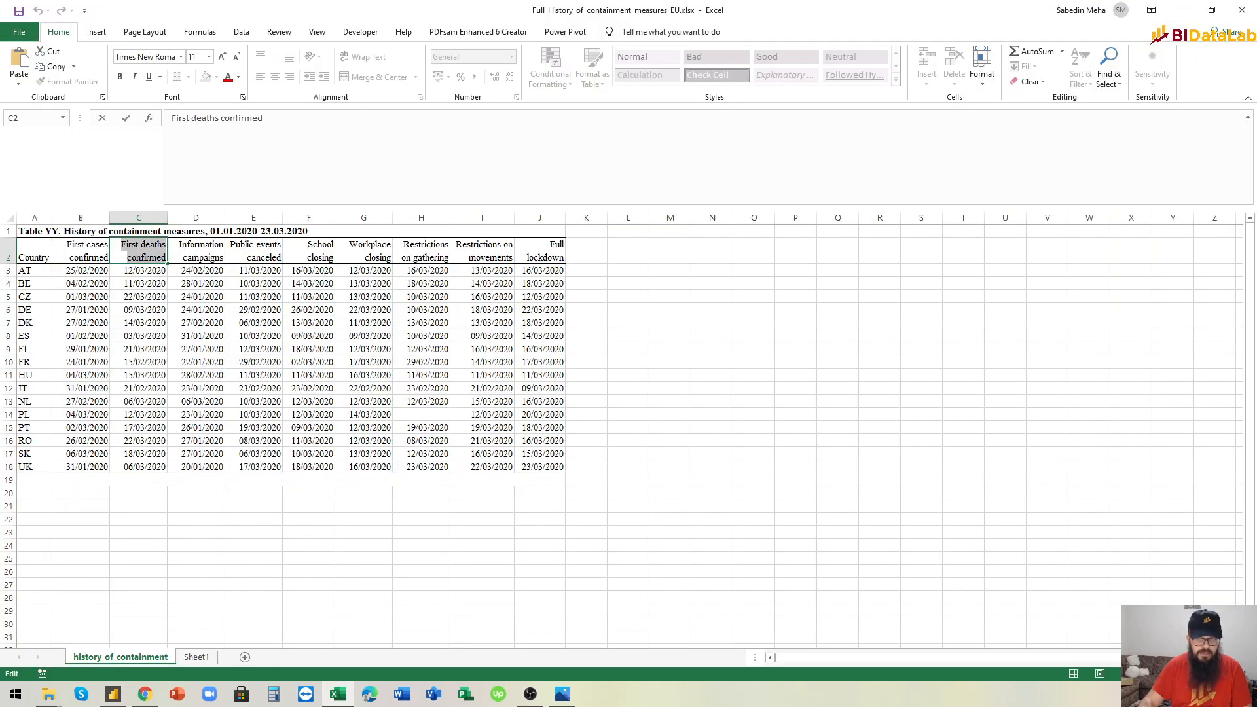
double_click(202, 246)
left_click_drag(176, 246, 221, 257)
key("ctrl+c")
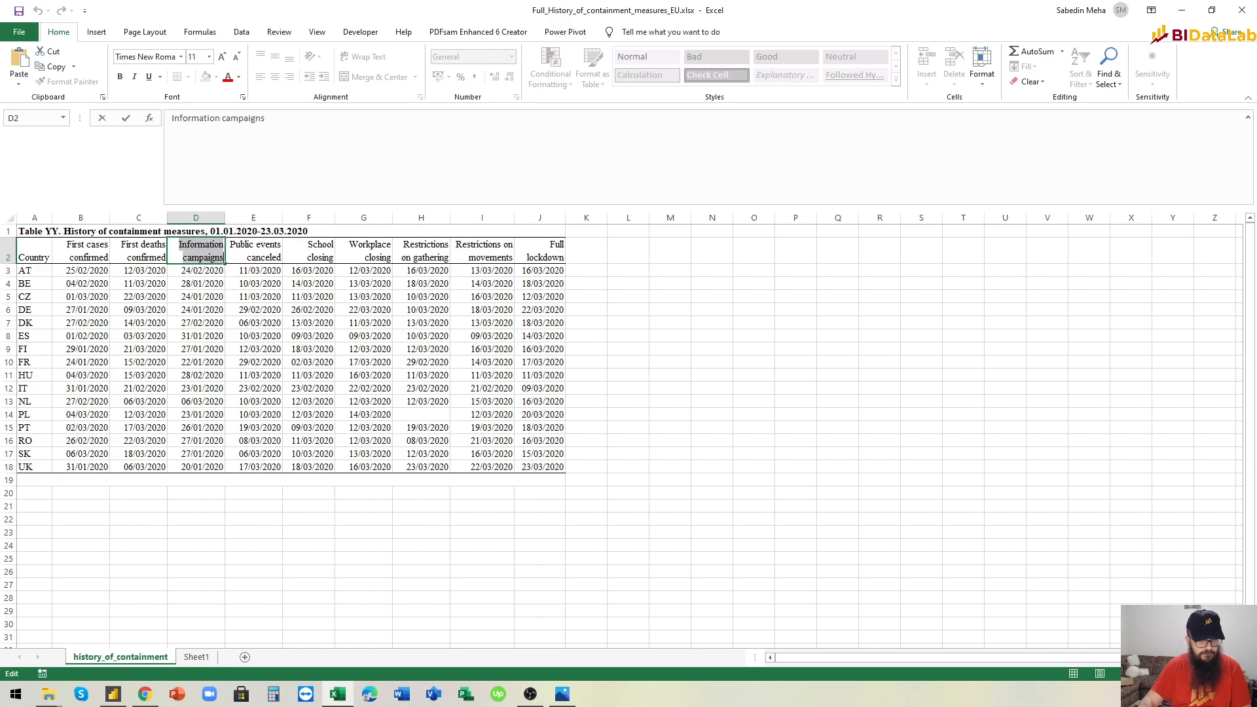
key("alt+Tab")
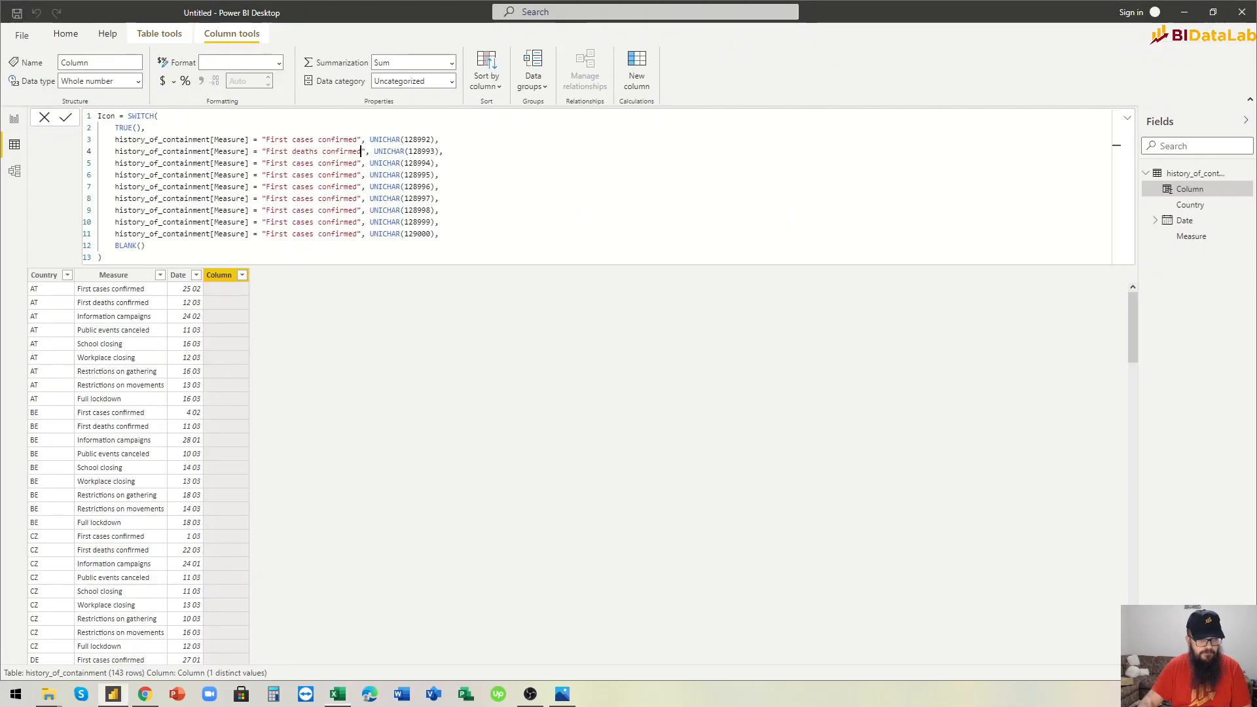
left_click_drag(266, 163, 359, 163)
key("ctrl+v")
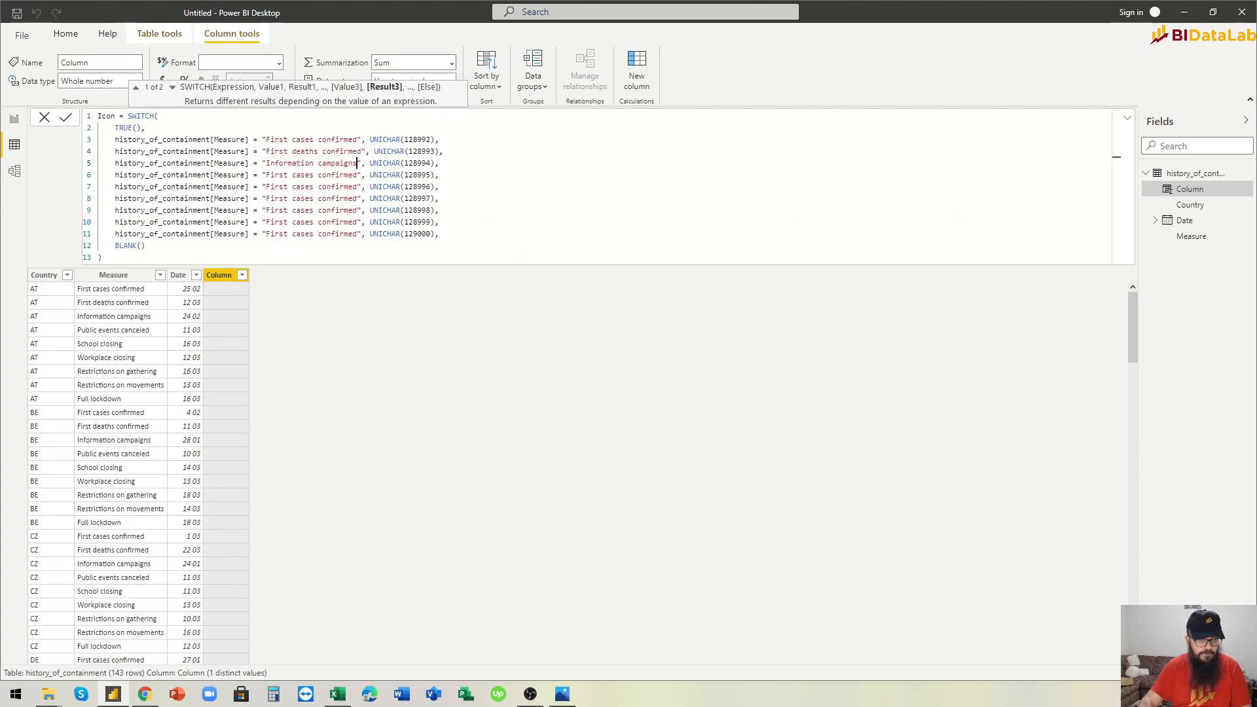
Step: Copy the "Public events canceled" heading from the Excel workbook over the measure name on line 6 of the formula
key("alt+Tab")
double_click(233, 244)
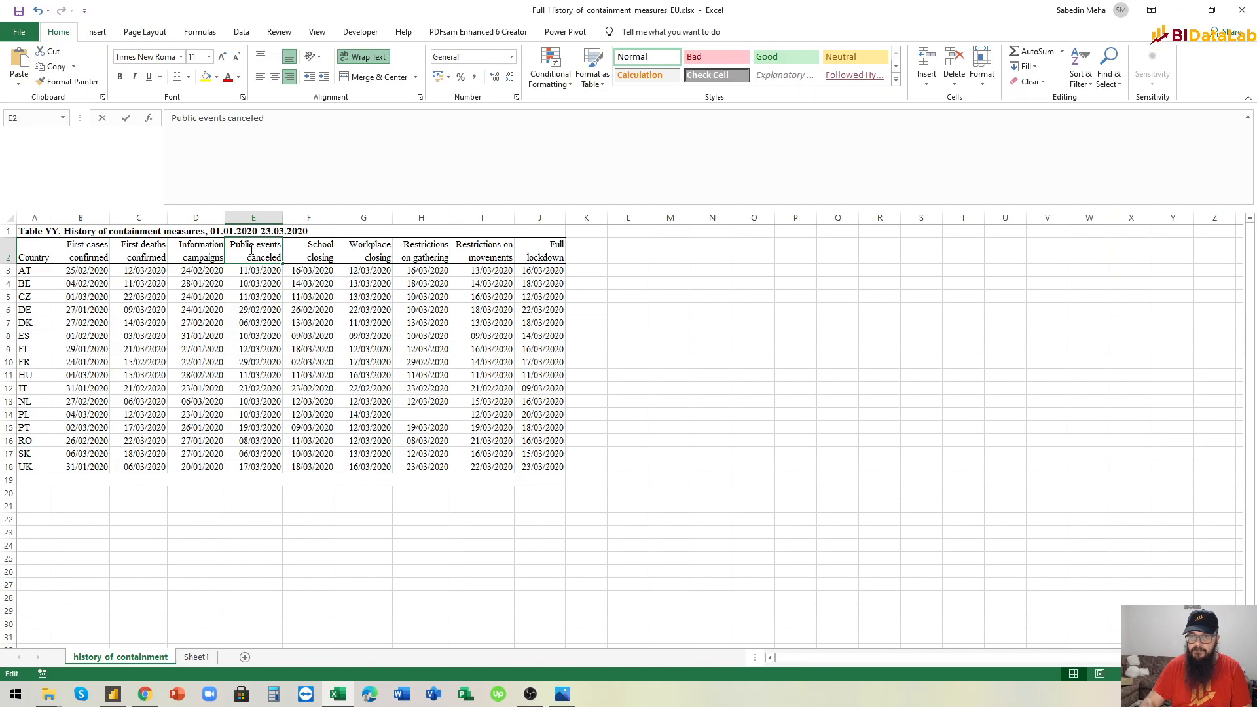
left_click_drag(234, 244, 282, 259)
key("ctrl+c")
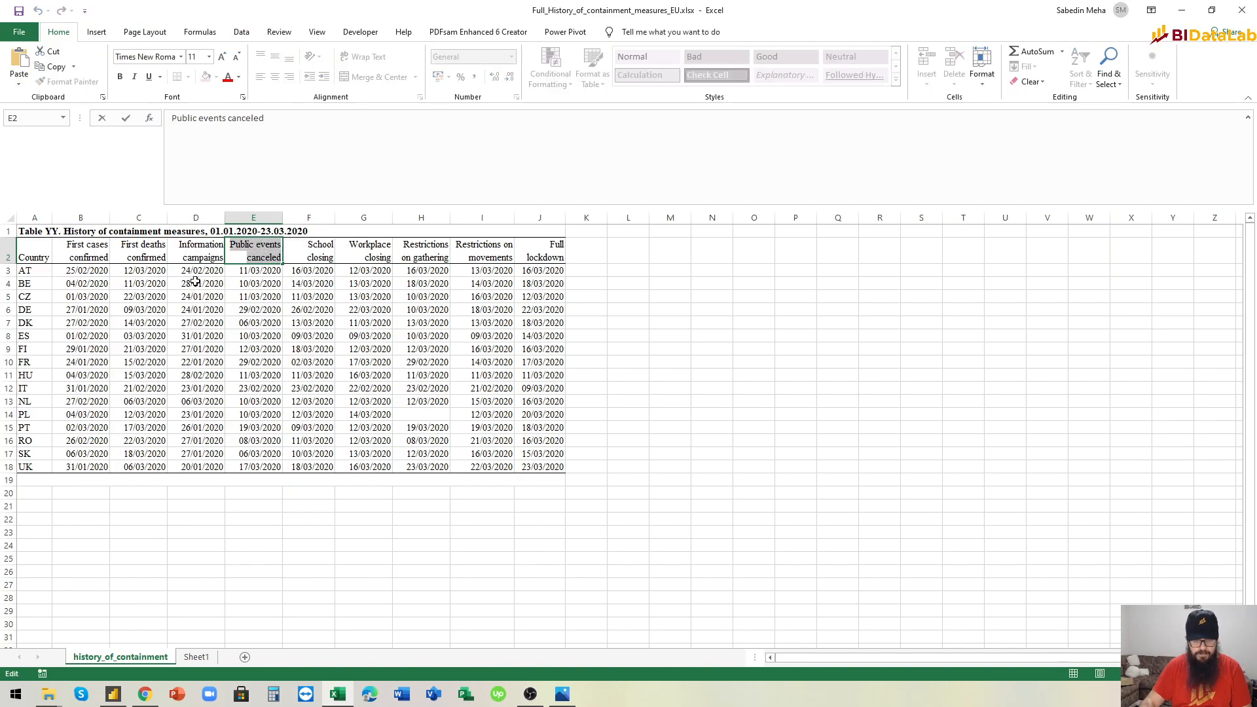
key("alt+Tab")
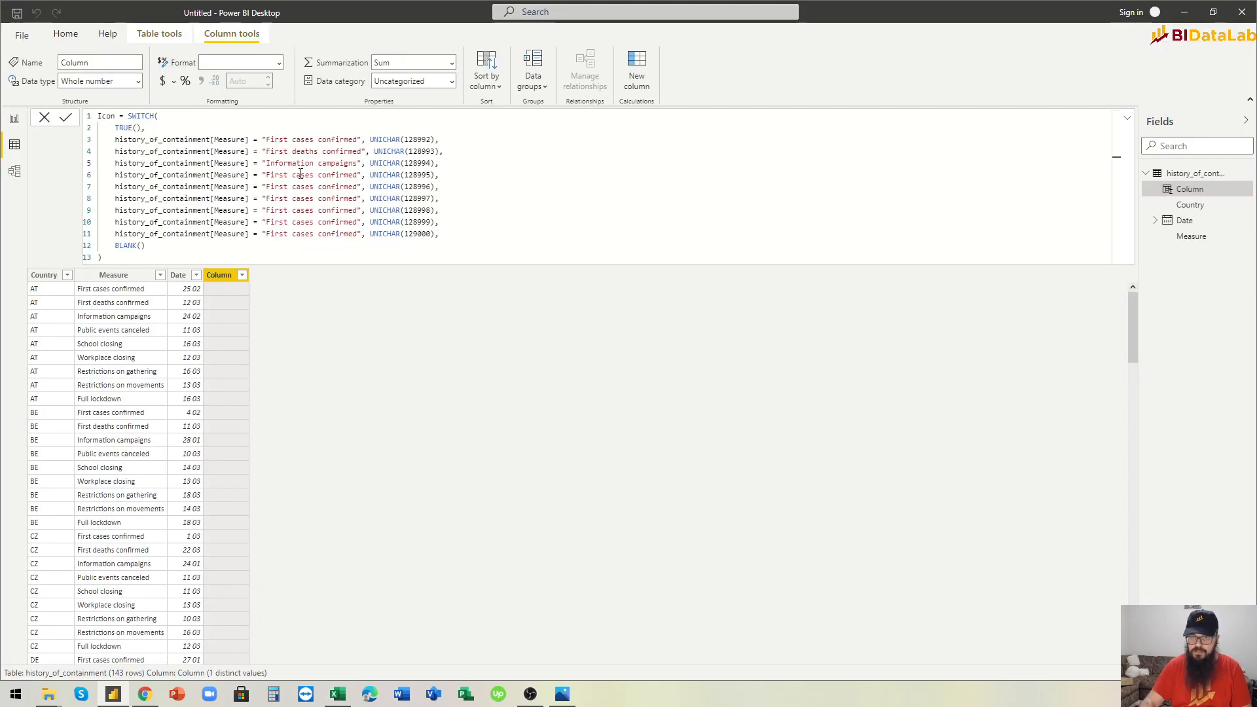
left_click_drag(267, 175, 360, 175)
key("ctrl+v")
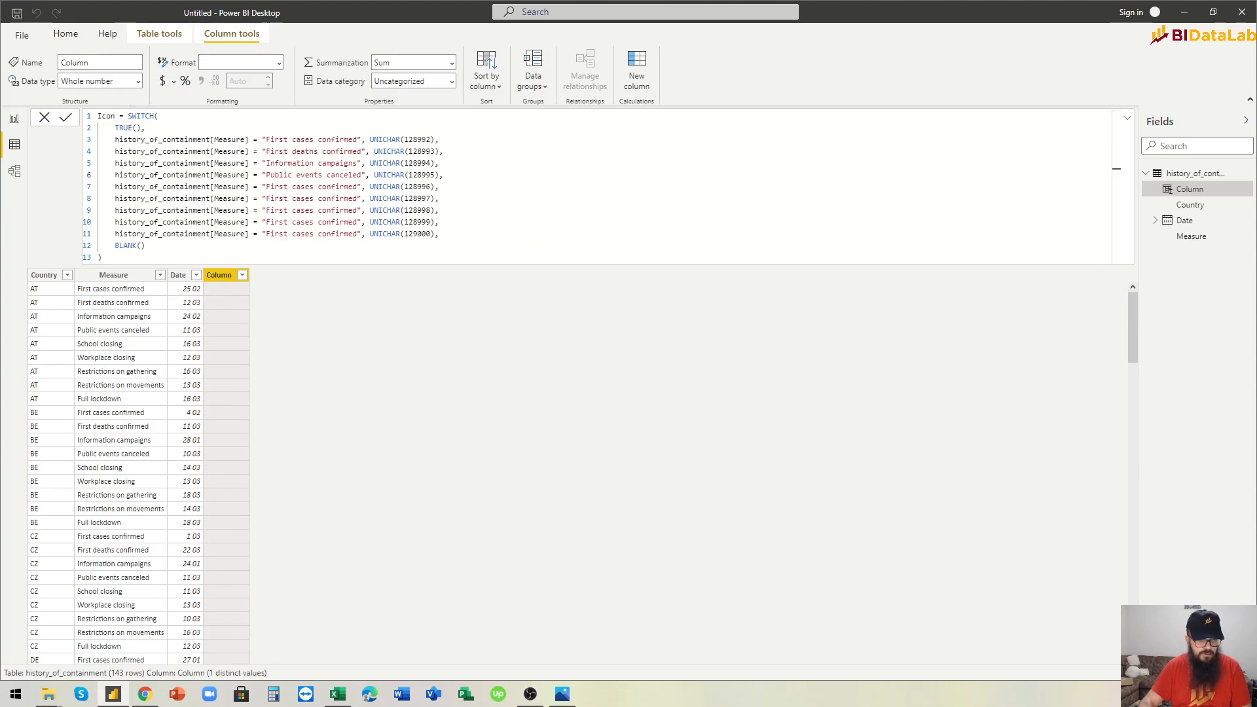
Step: Copy the "School closing" heading from the Excel workbook over the measure name on line 7 of the formula
key("alt+Tab")
double_click(309, 247)
left_click_drag(308, 246, 333, 260)
key("ctrl+c")
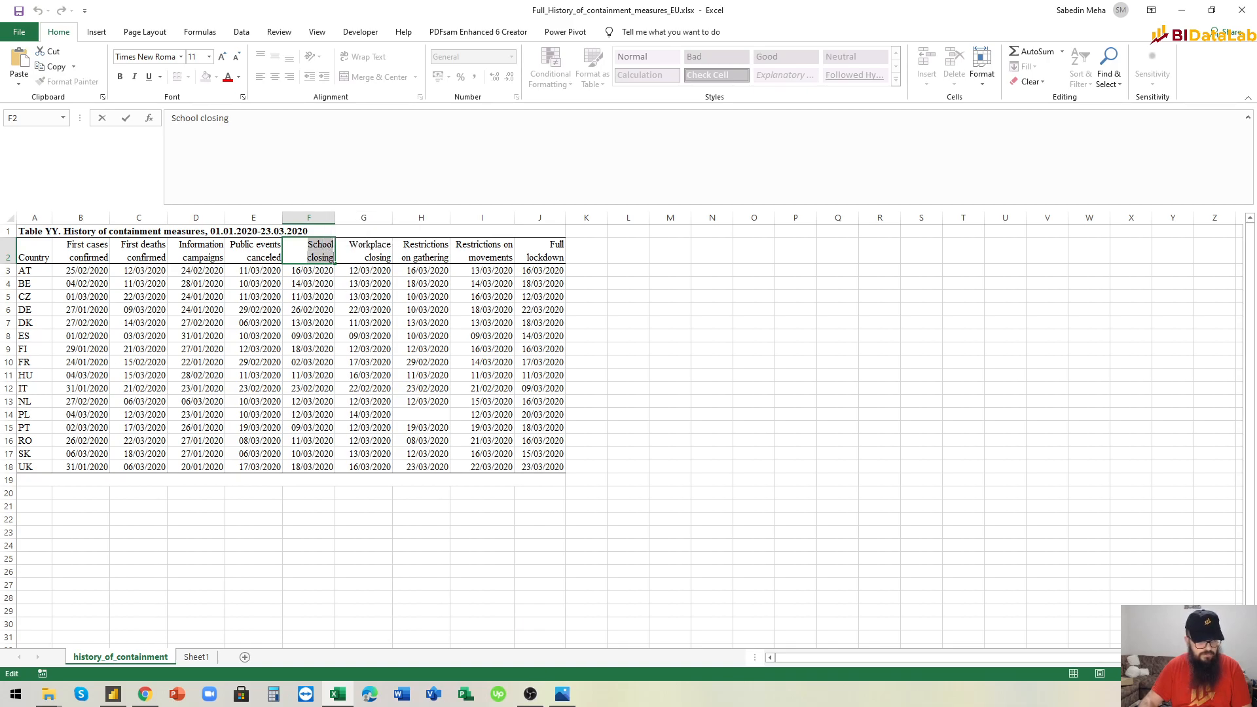
key("alt+Tab")
left_click_drag(266, 187, 358, 188)
key("ctrl+v")
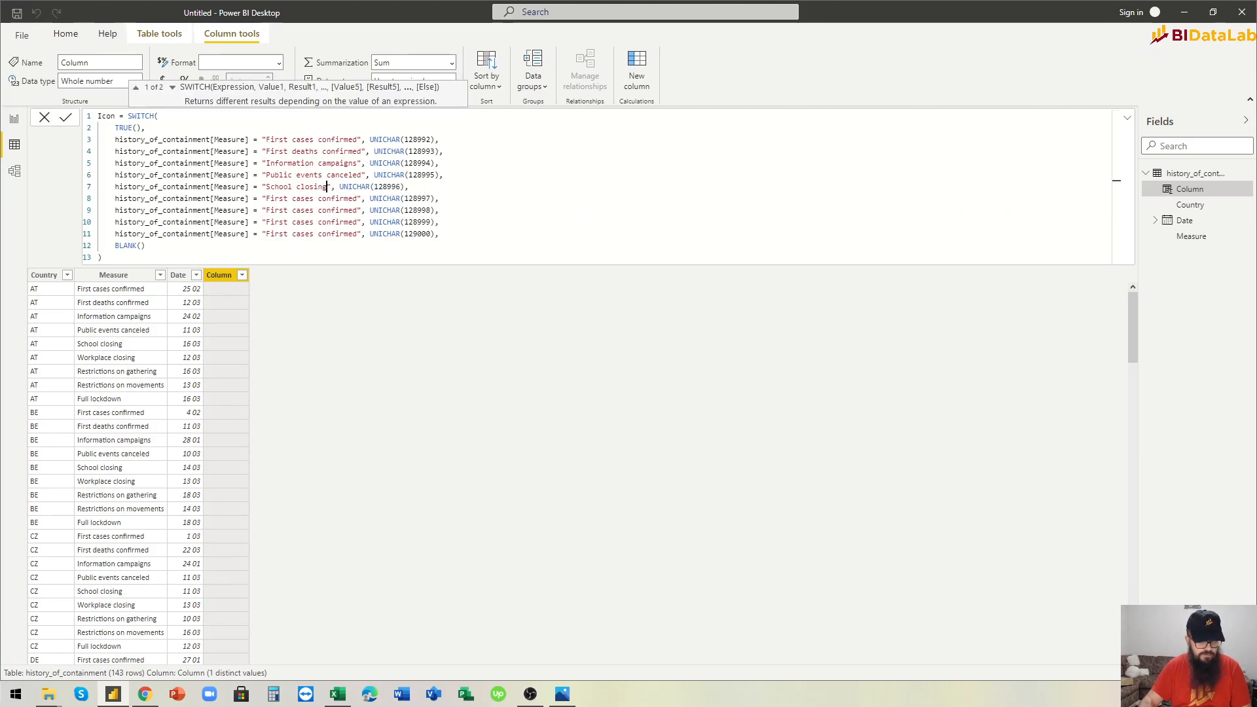
Step: Copy the "Workplace closing" heading from the Excel workbook over the measure name on line 8 of the formula
key("alt+Tab")
left_click(366, 252)
double_click(365, 252)
left_click_drag(349, 244, 391, 258)
key("ctrl+c")
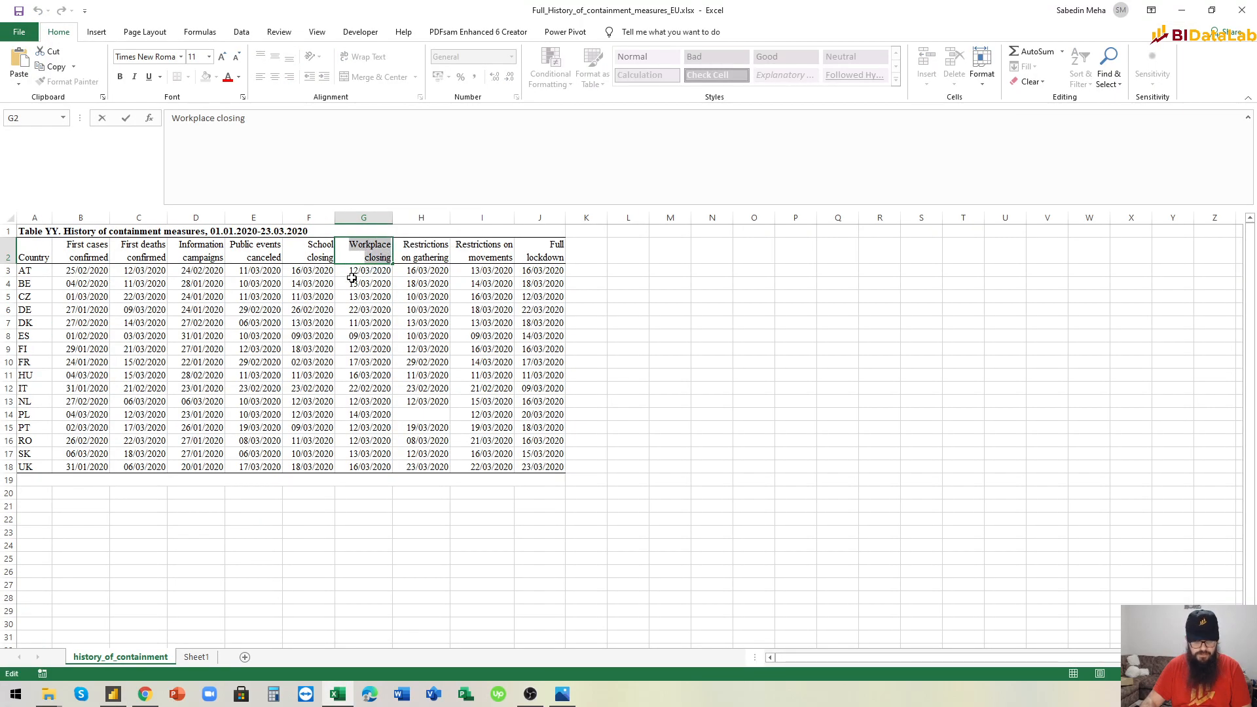
key("alt+Tab")
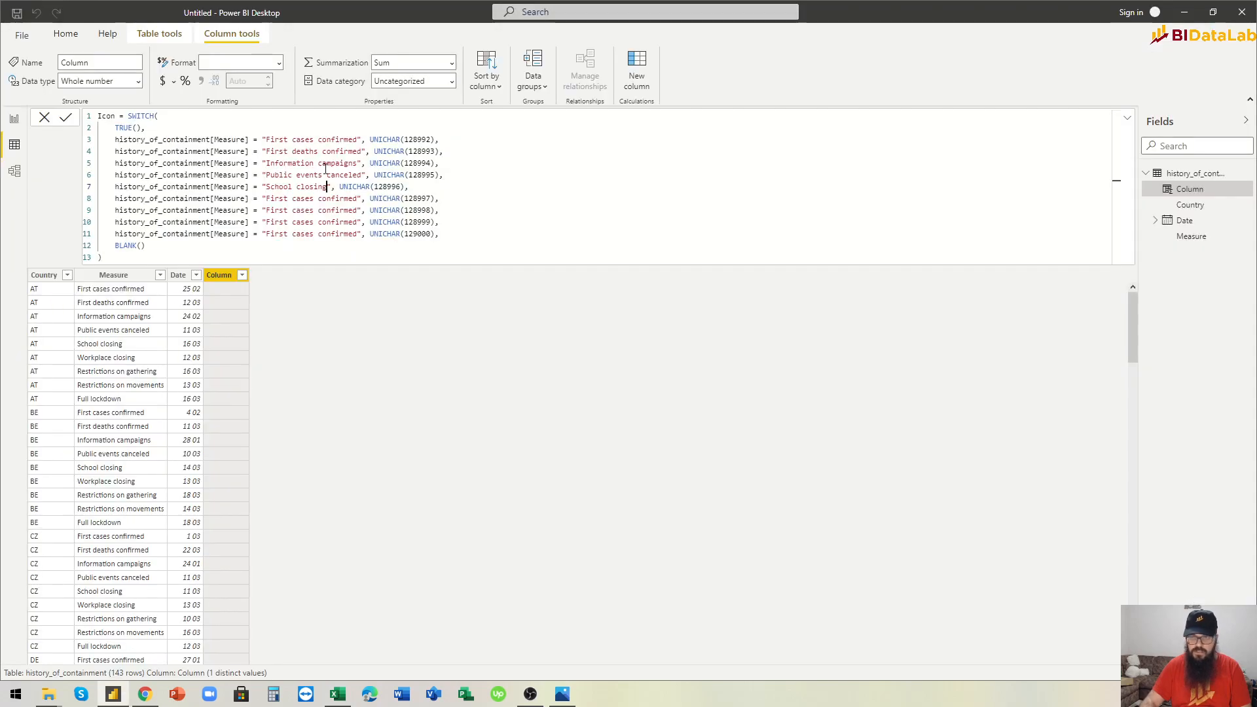
left_click_drag(268, 199, 354, 199)
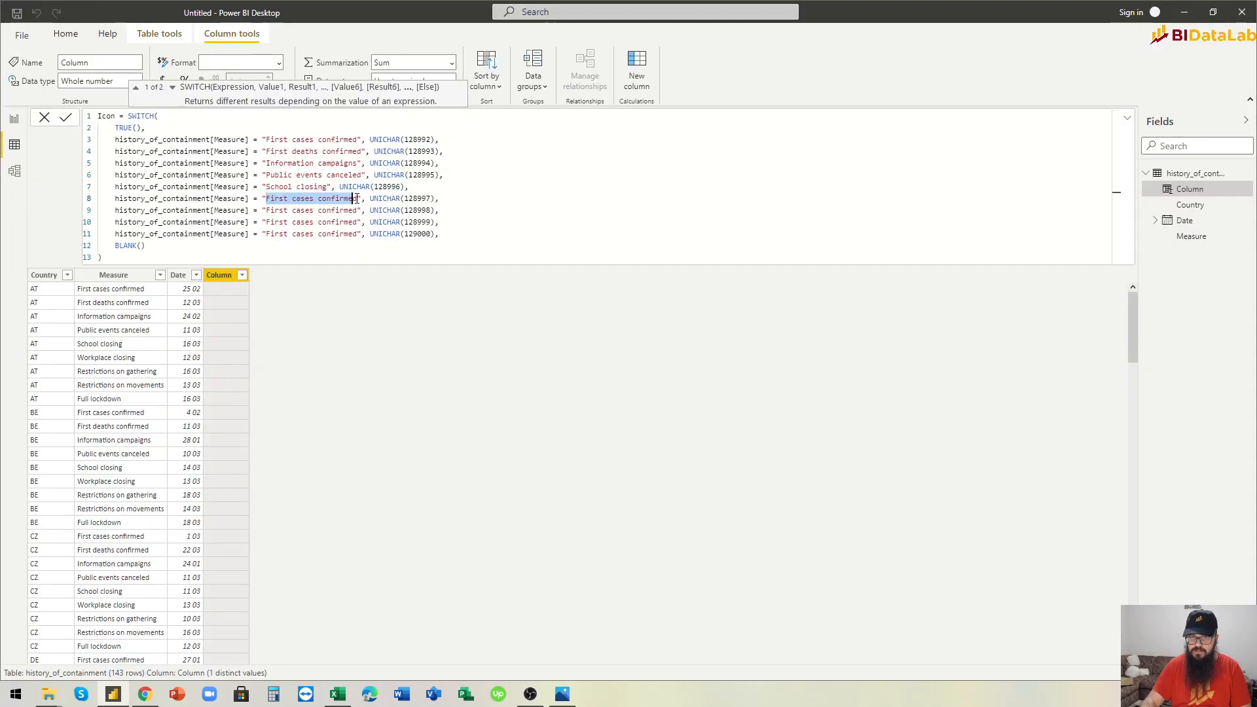
key("ctrl+v")
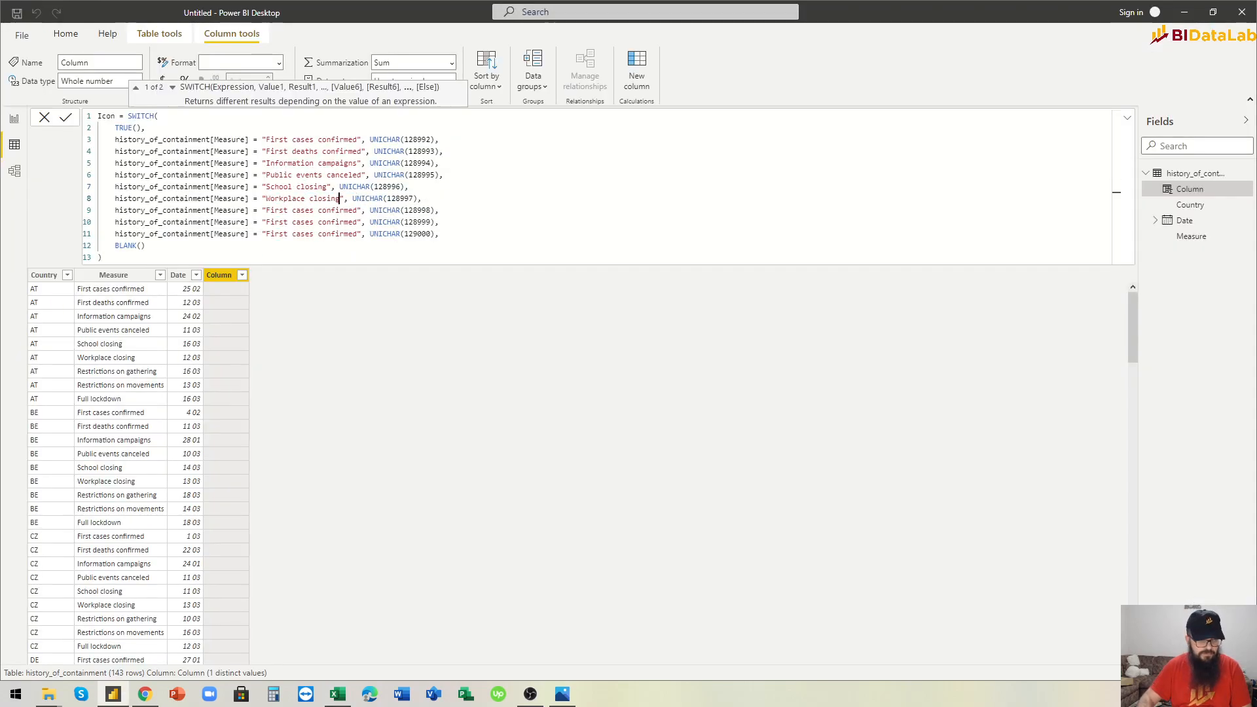
Step: Copy the "Restrictions on gathering" heading from the Excel workbook over the measure name on line 9 of the formula
key("alt+Tab")
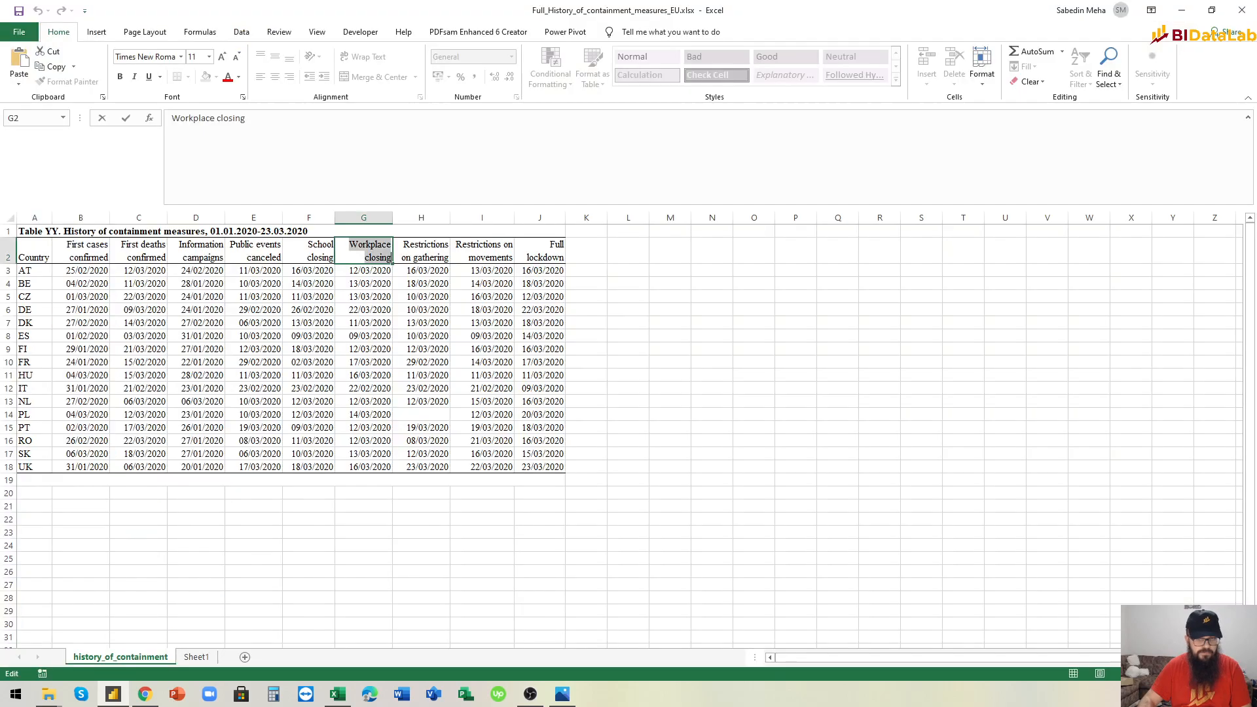
double_click(420, 246)
left_click_drag(405, 243, 446, 257)
key("ctrl+c")
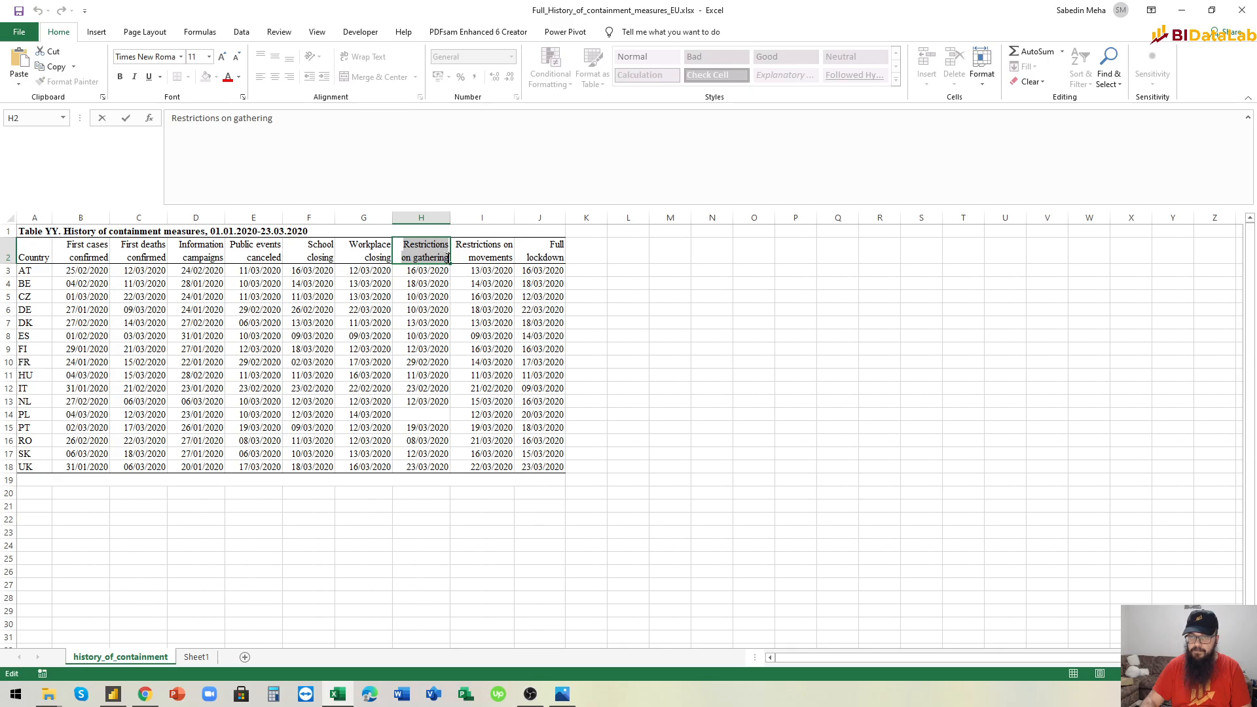
key("alt+Tab")
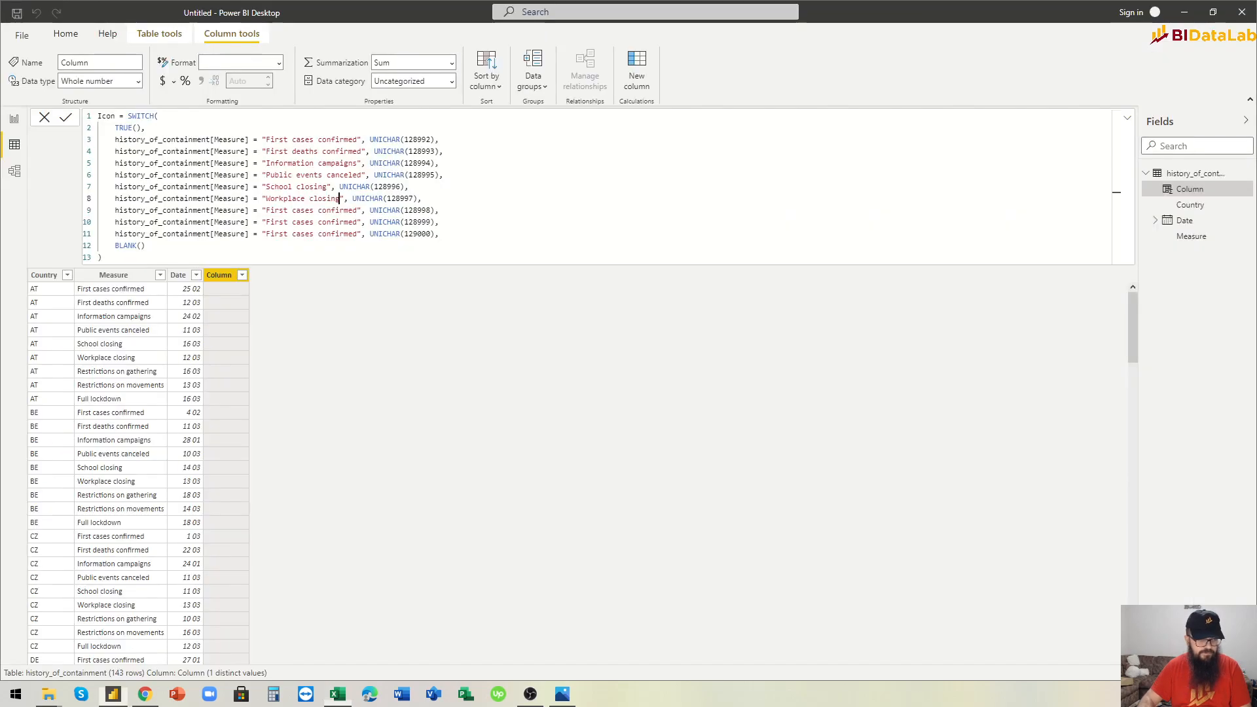
left_click_drag(266, 210, 358, 210)
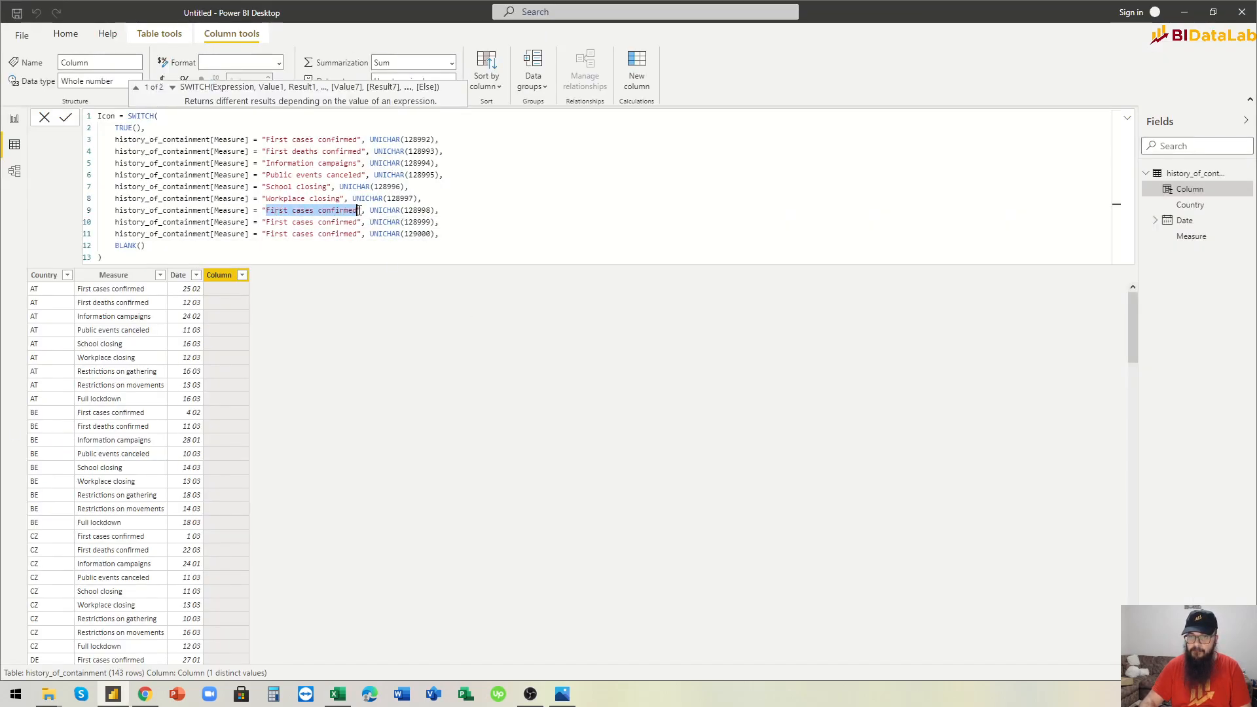
key("ctrl+v")
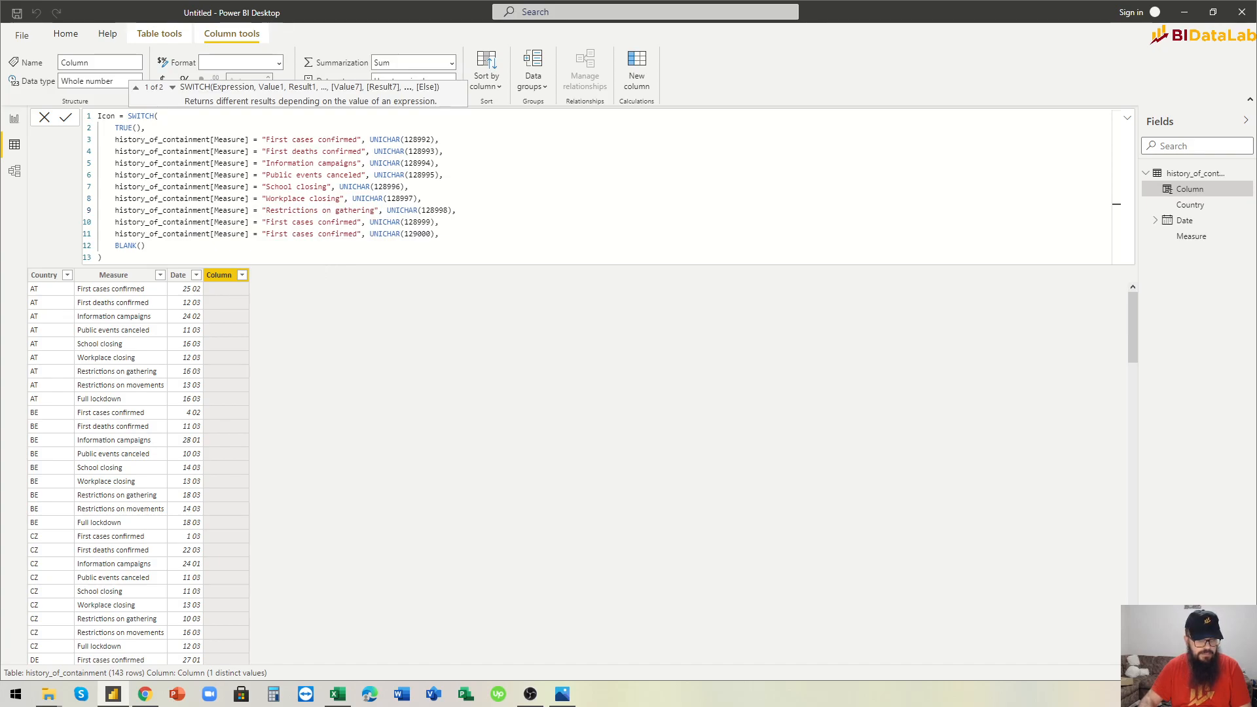
Step: Copy the "Restrictions on movements" heading from the Excel workbook over the measure name on line 10 of the formula
key("alt+Tab")
left_click(468, 248)
double_click(469, 248)
left_click_drag(456, 245, 511, 257)
key("ctrl+c")
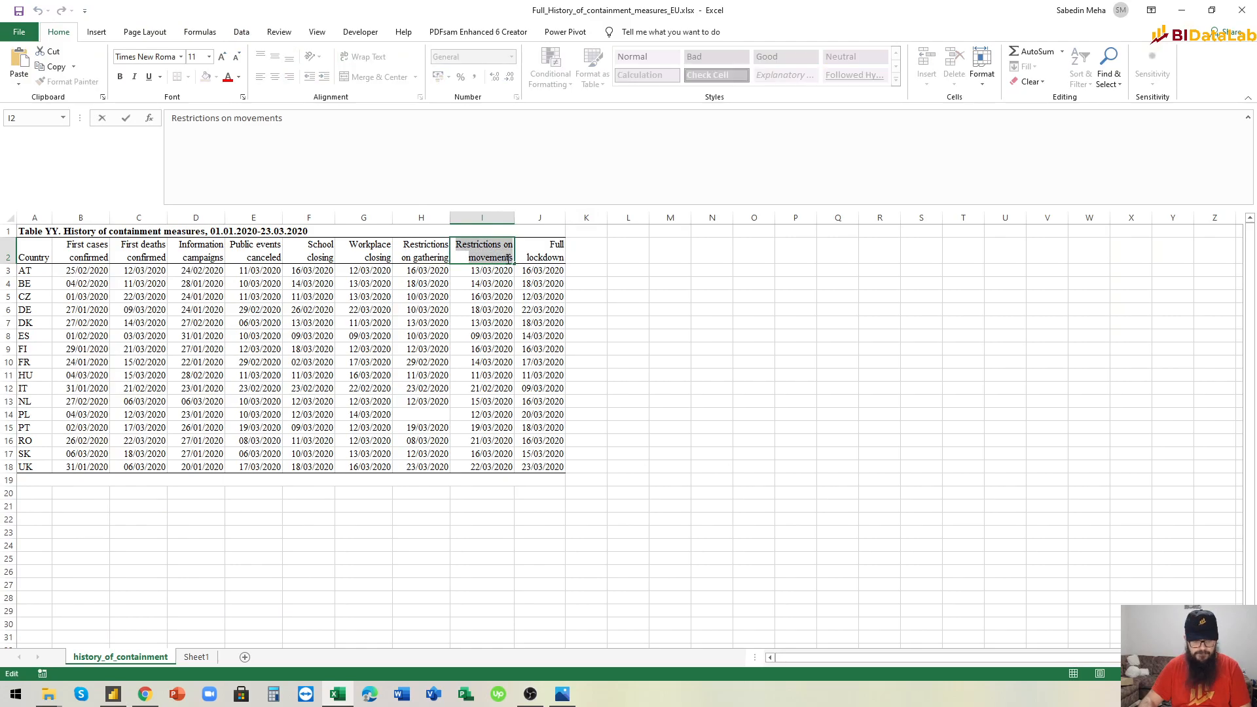
key("alt+Tab")
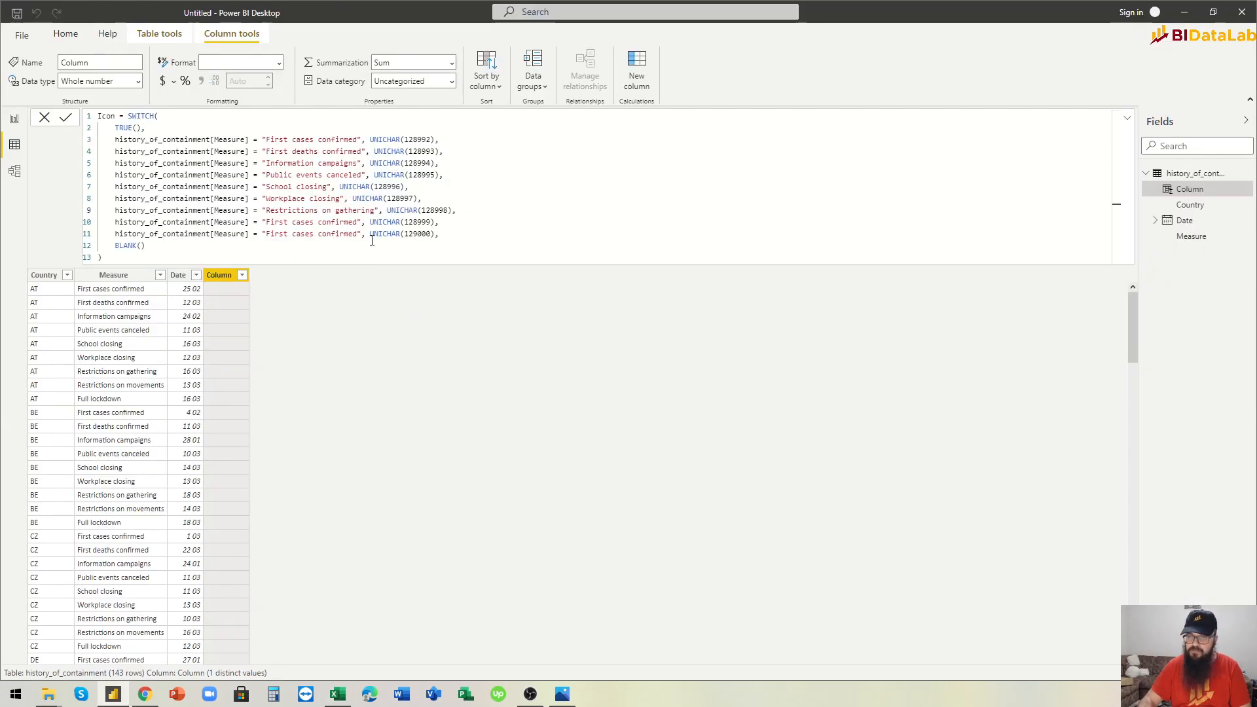
left_click_drag(266, 222, 362, 222)
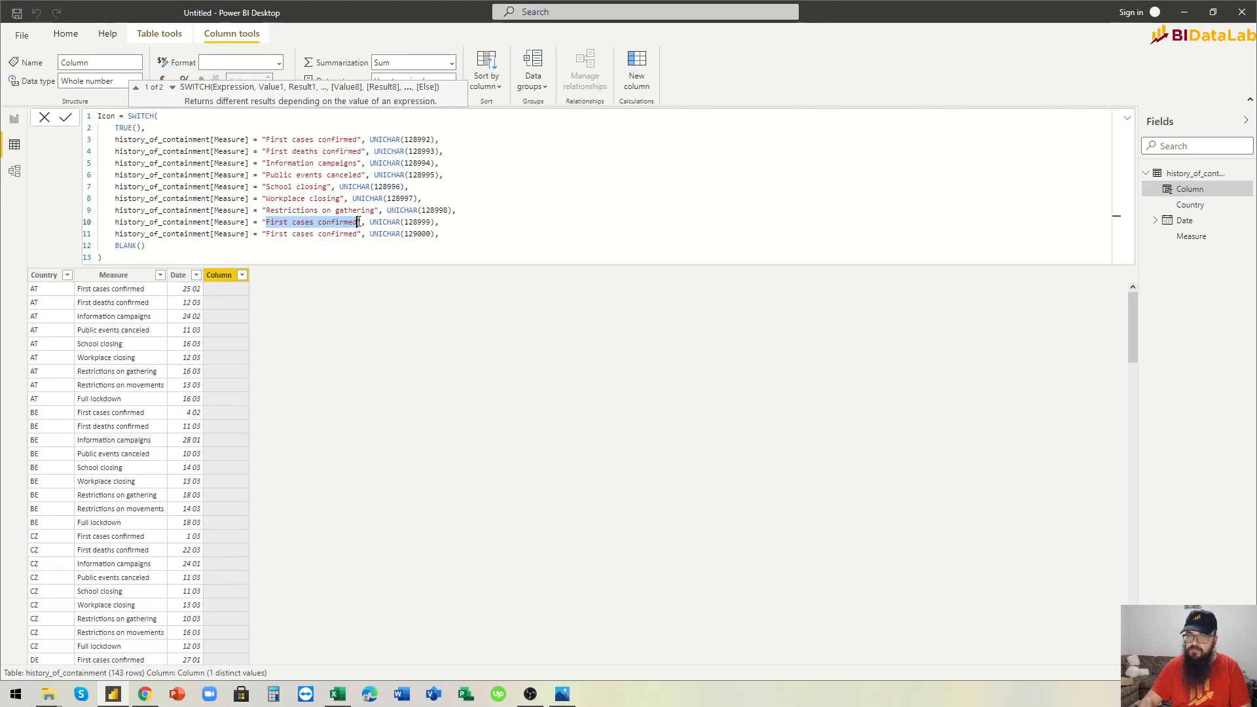
key("ctrl+v")
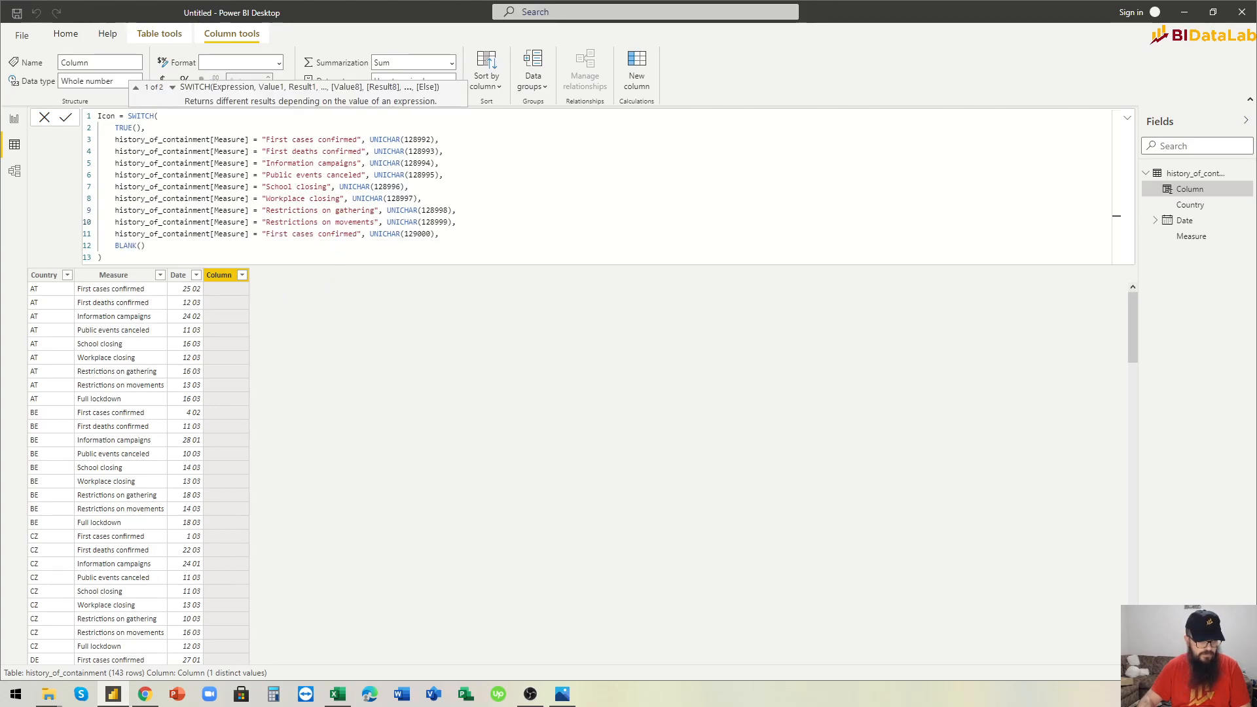
Step: Copy the "Full lockdown" heading from the Excel workbook over the measure name on line 11 of the formula
key("alt+Tab")
double_click(553, 248)
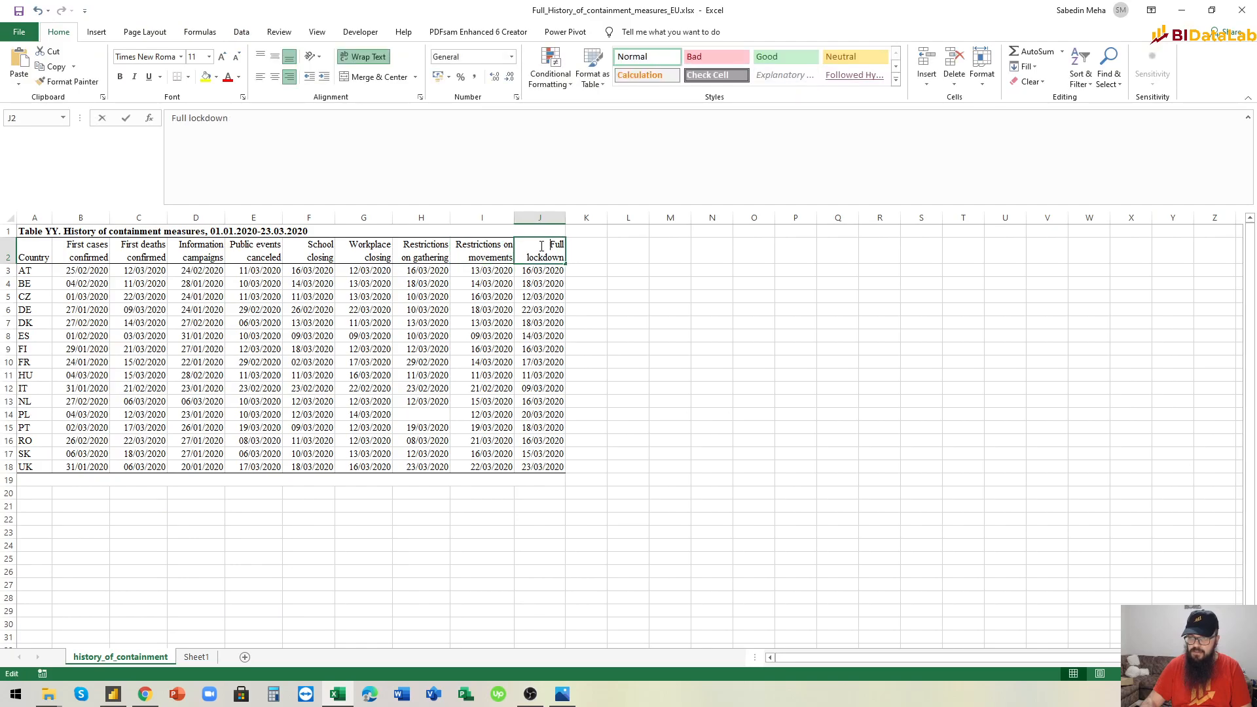
left_click_drag(553, 248, 563, 258)
key("ctrl+c")
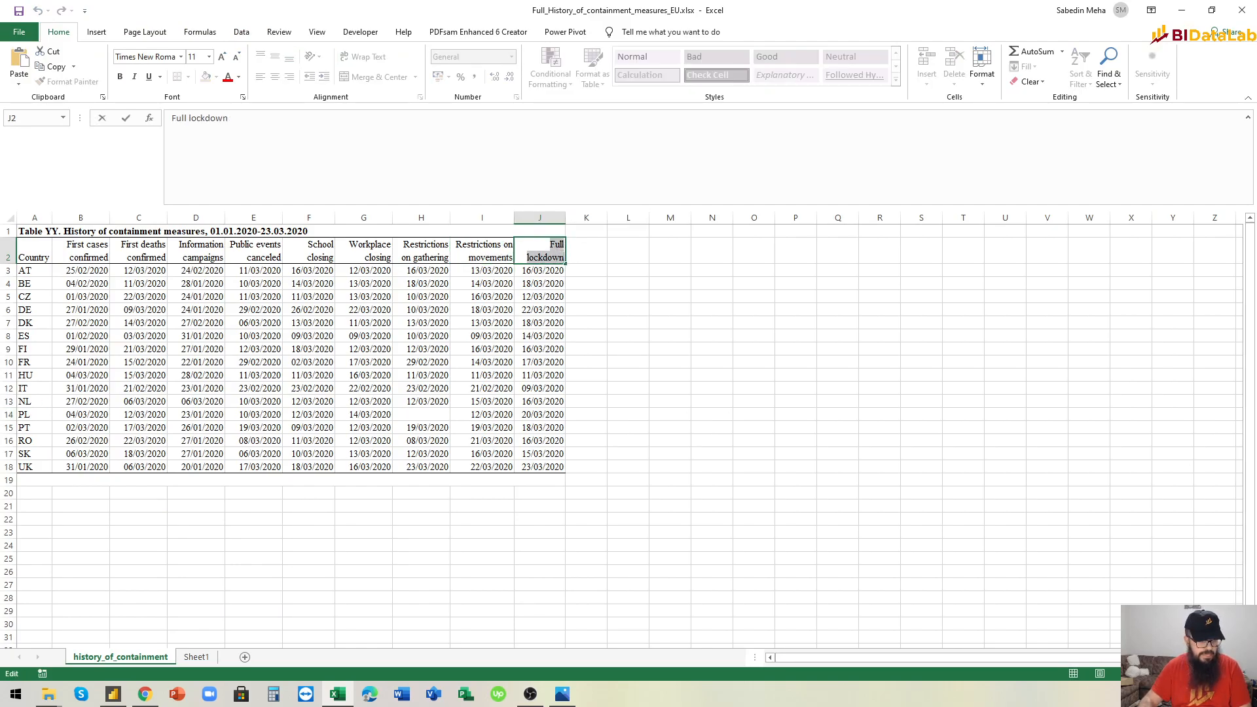
key("alt+Tab")
left_click_drag(269, 232, 351, 235)
key("ctrl+v")
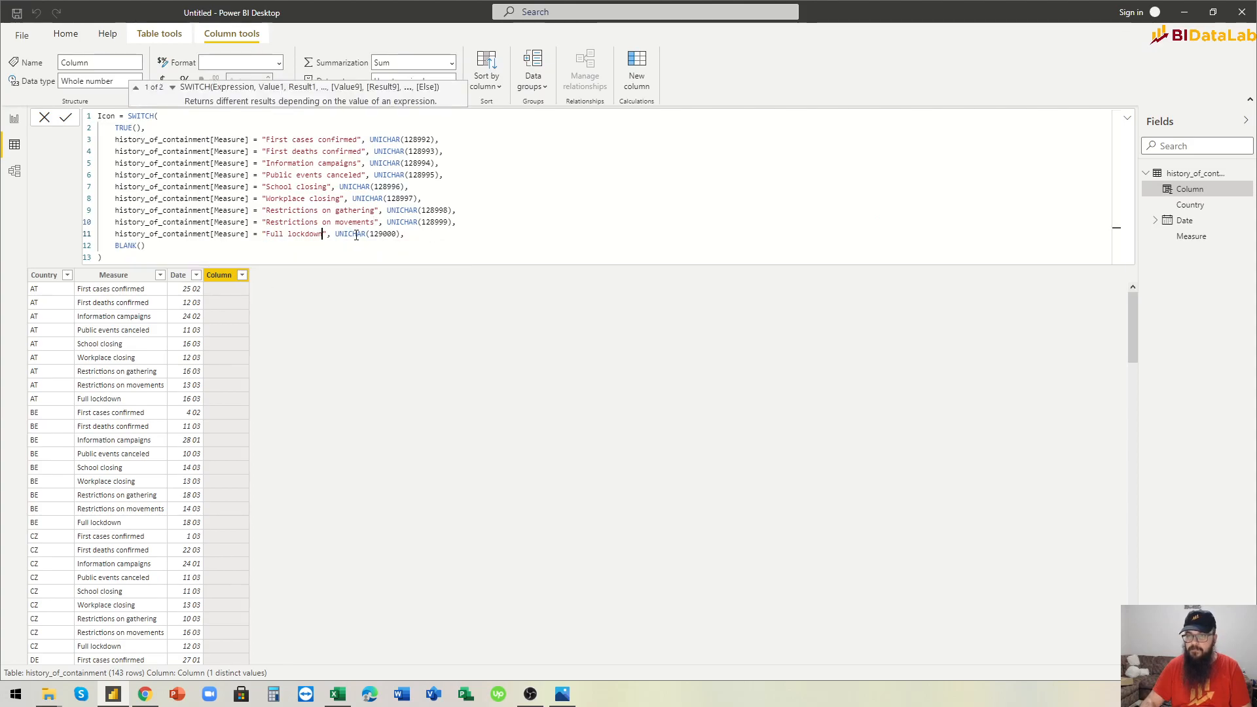
left_click(346, 245)
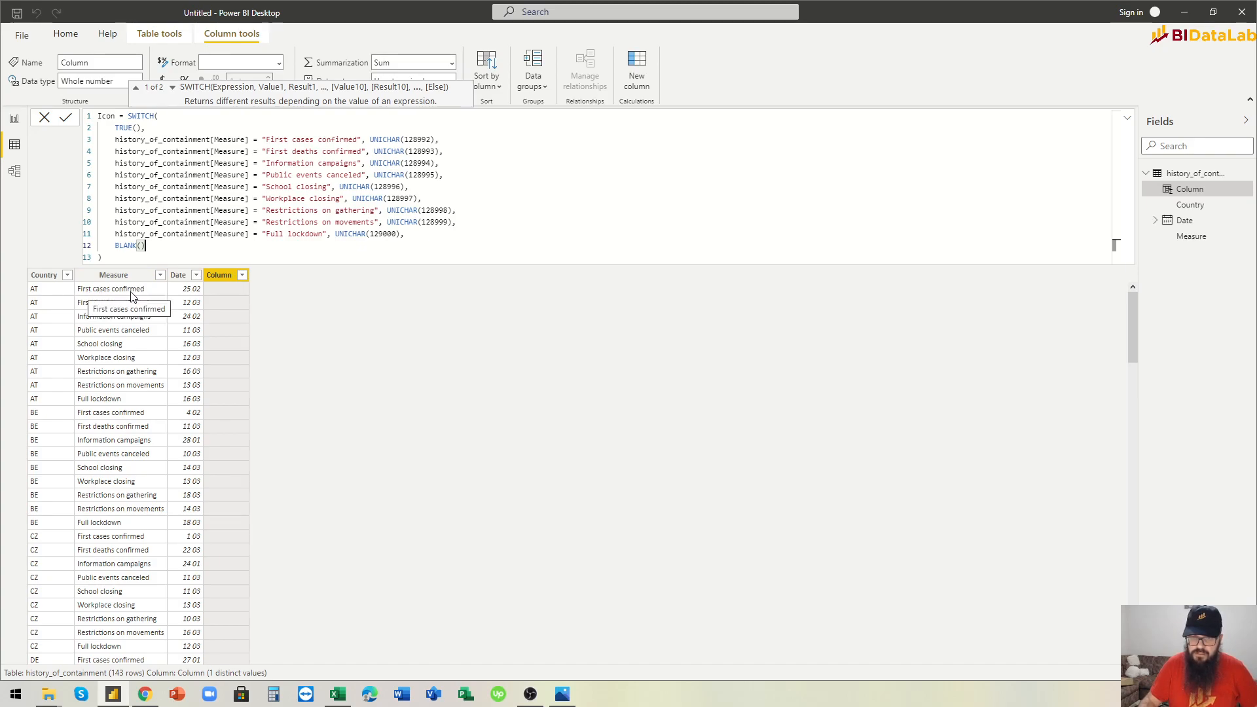
Step: Check the measure names against their UNICHAR codes on lines 3 and 4, and commit the Icon column formula
double_click(277, 140)
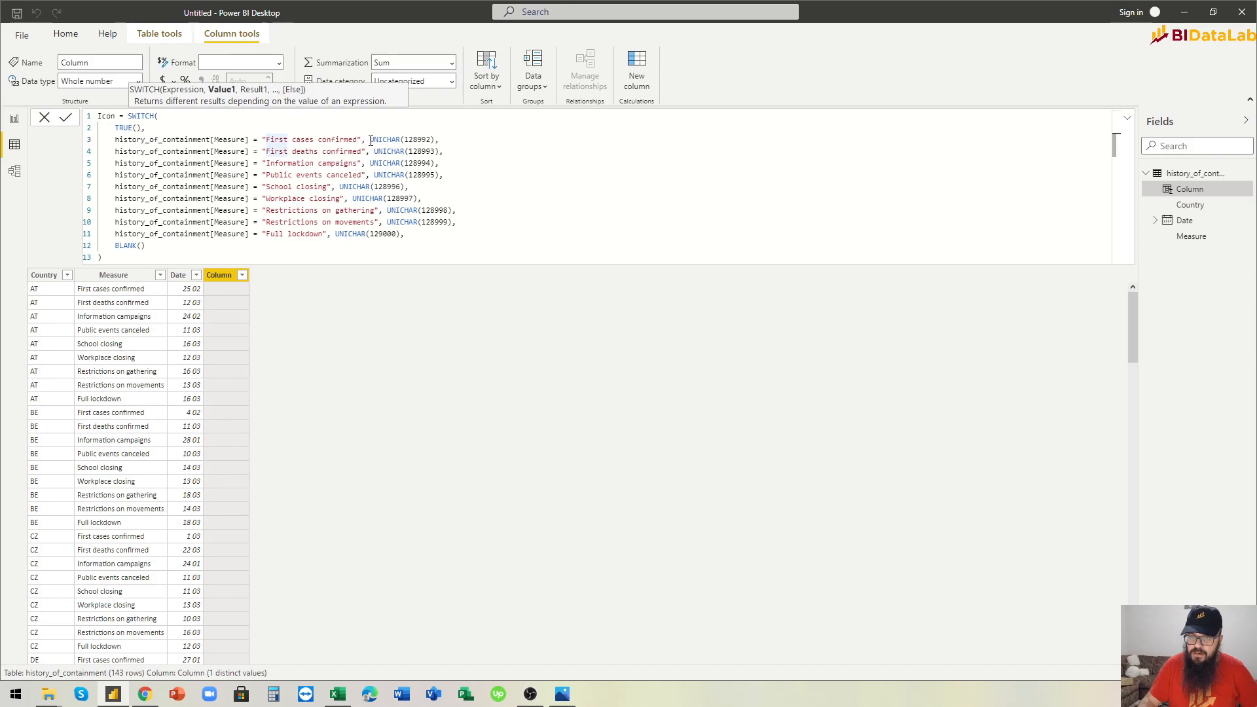
left_click_drag(371, 140, 411, 140)
left_click(415, 139)
double_click(415, 139)
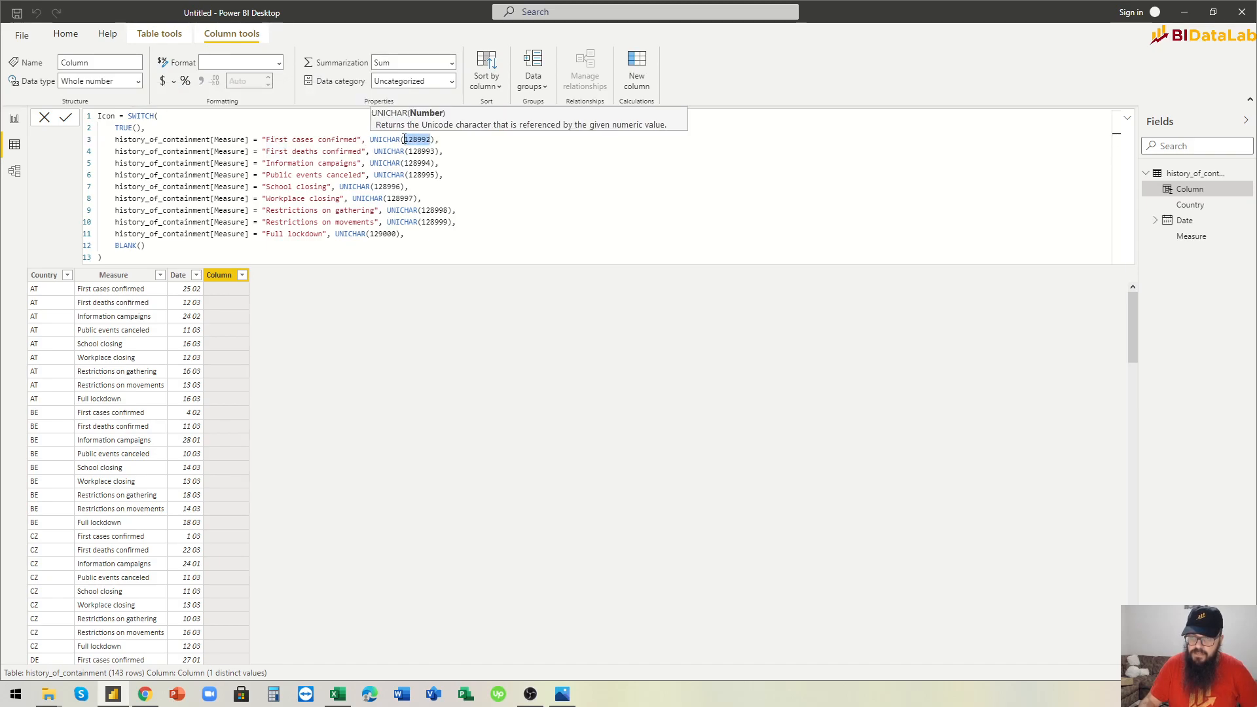
double_click(276, 153)
double_click(417, 151)
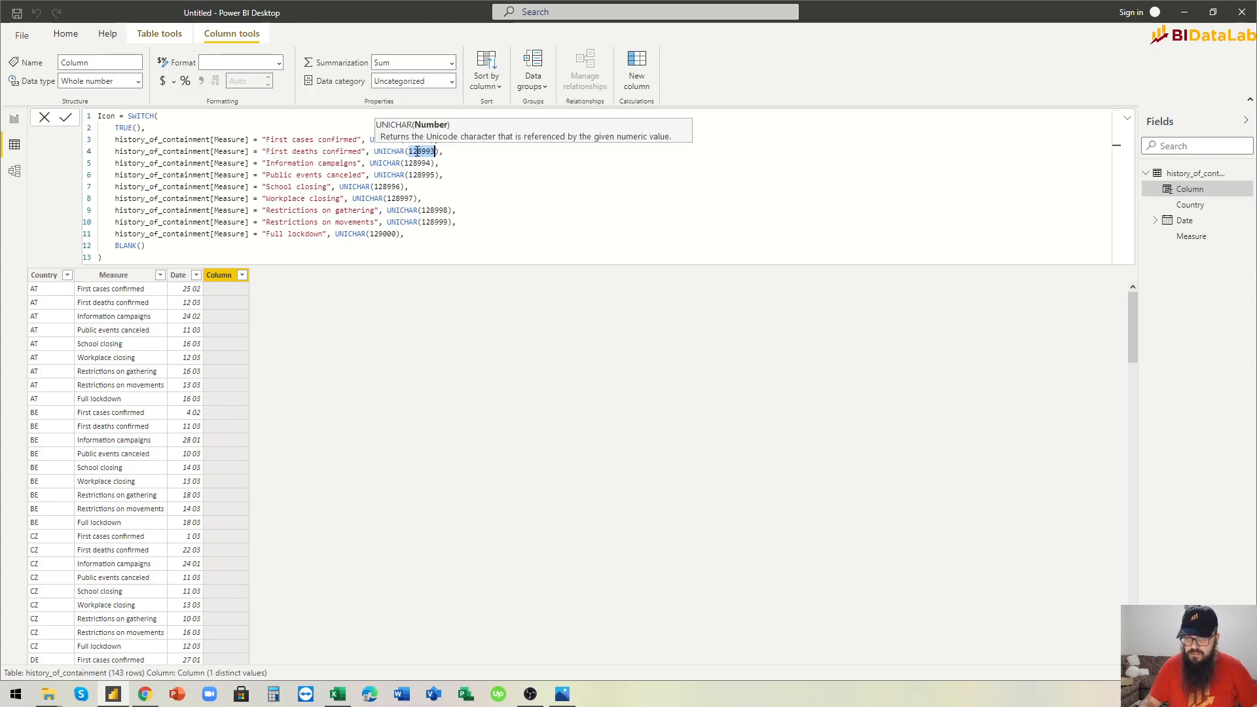
left_click(138, 260)
key("Return")
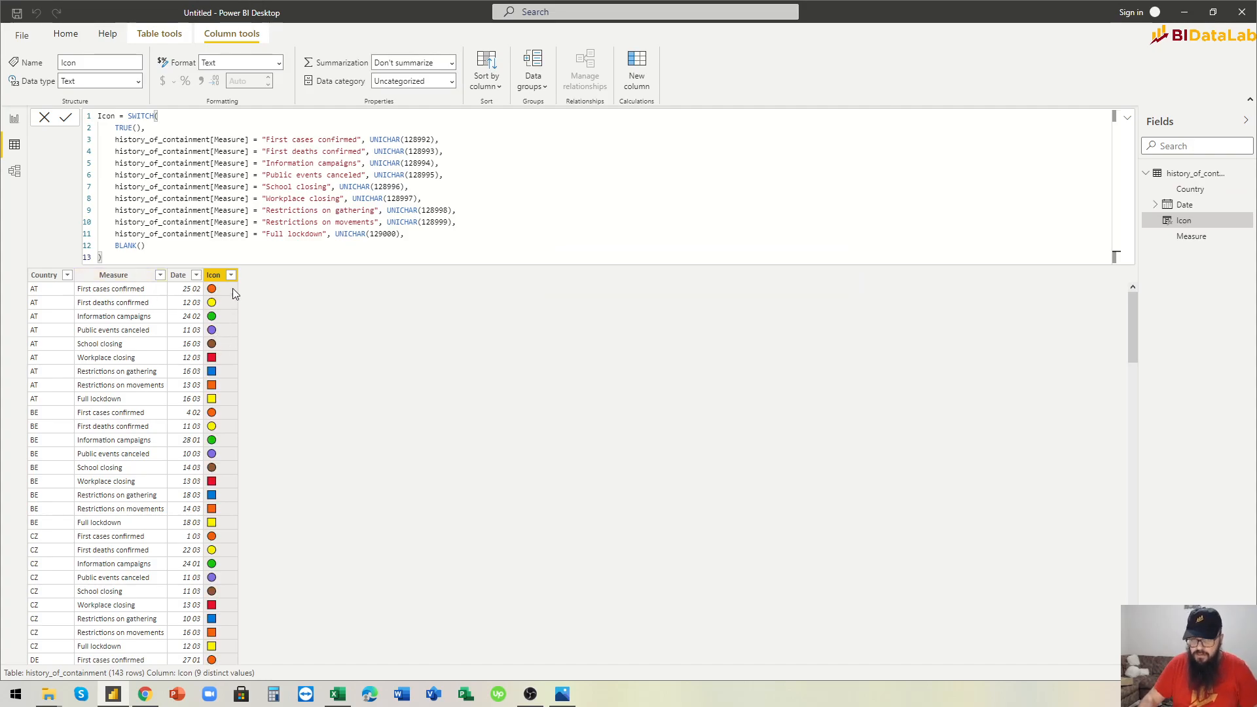
Step: Compare the measure names with their icons in the AT and BE rows of the data table
left_click(110, 296)
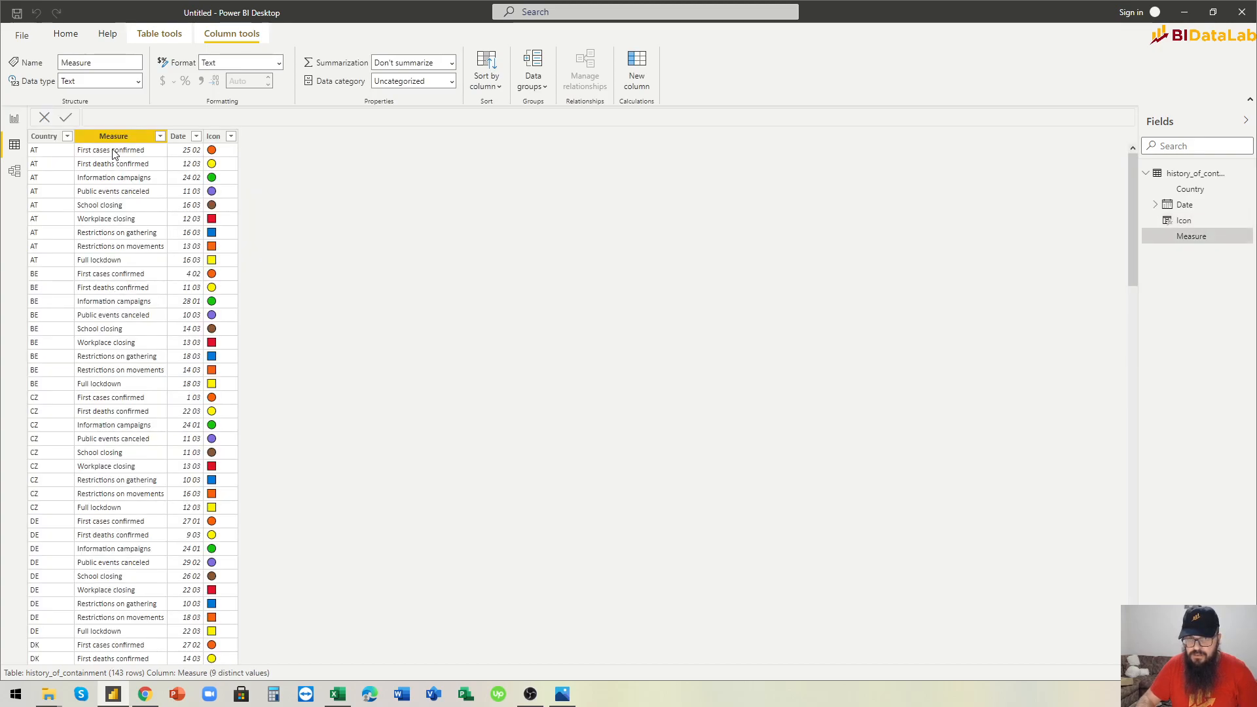
mouse_move(213, 157)
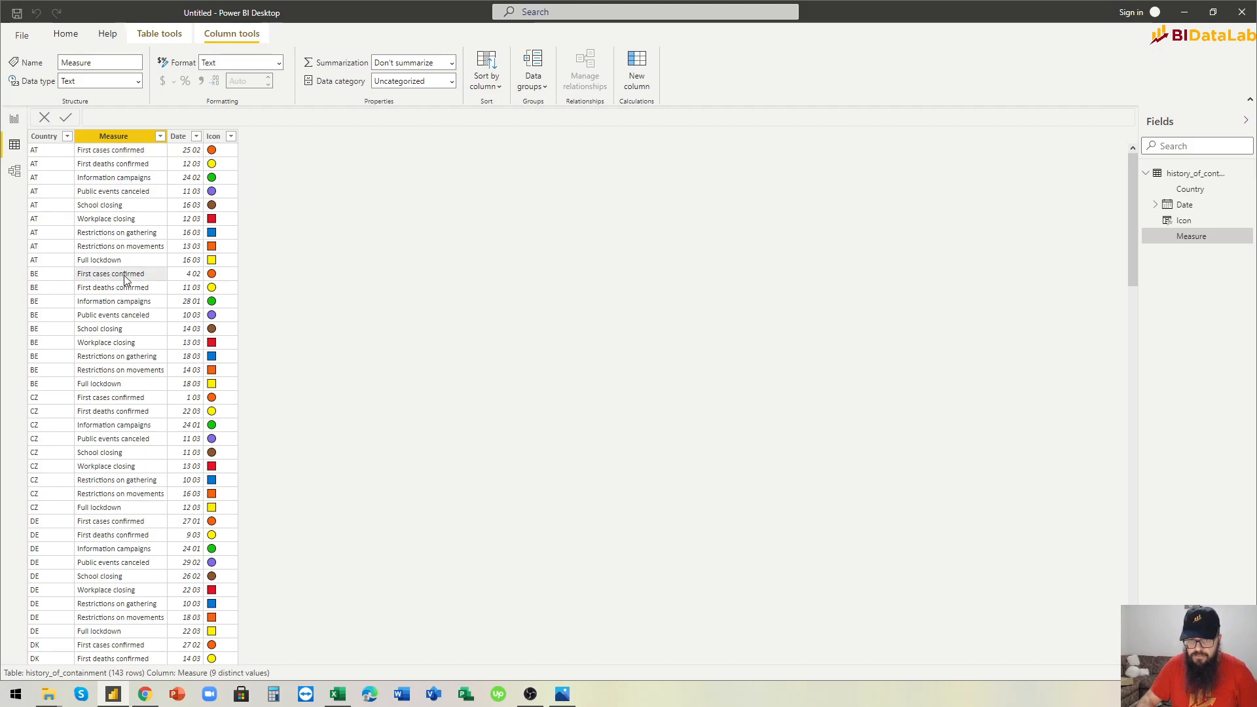
mouse_move(216, 280)
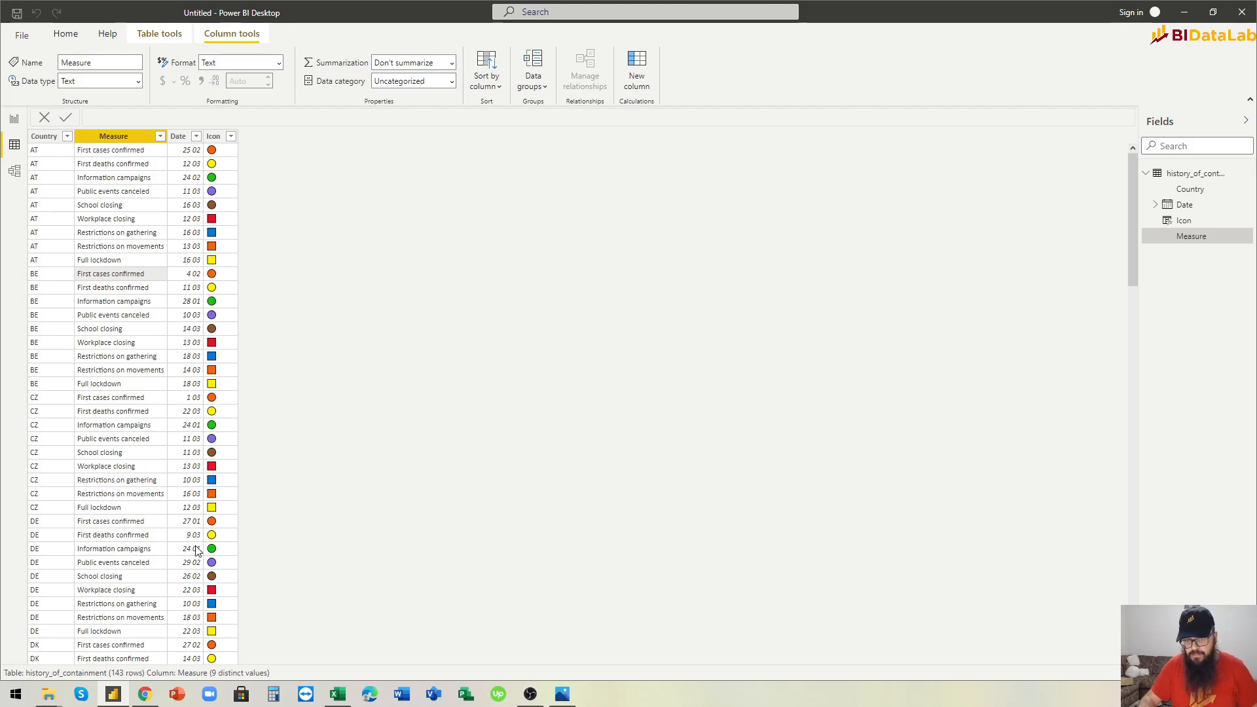
Step: In the report view, replace Measure with Icon in the values of the date-by-country matrix
left_click(15, 123)
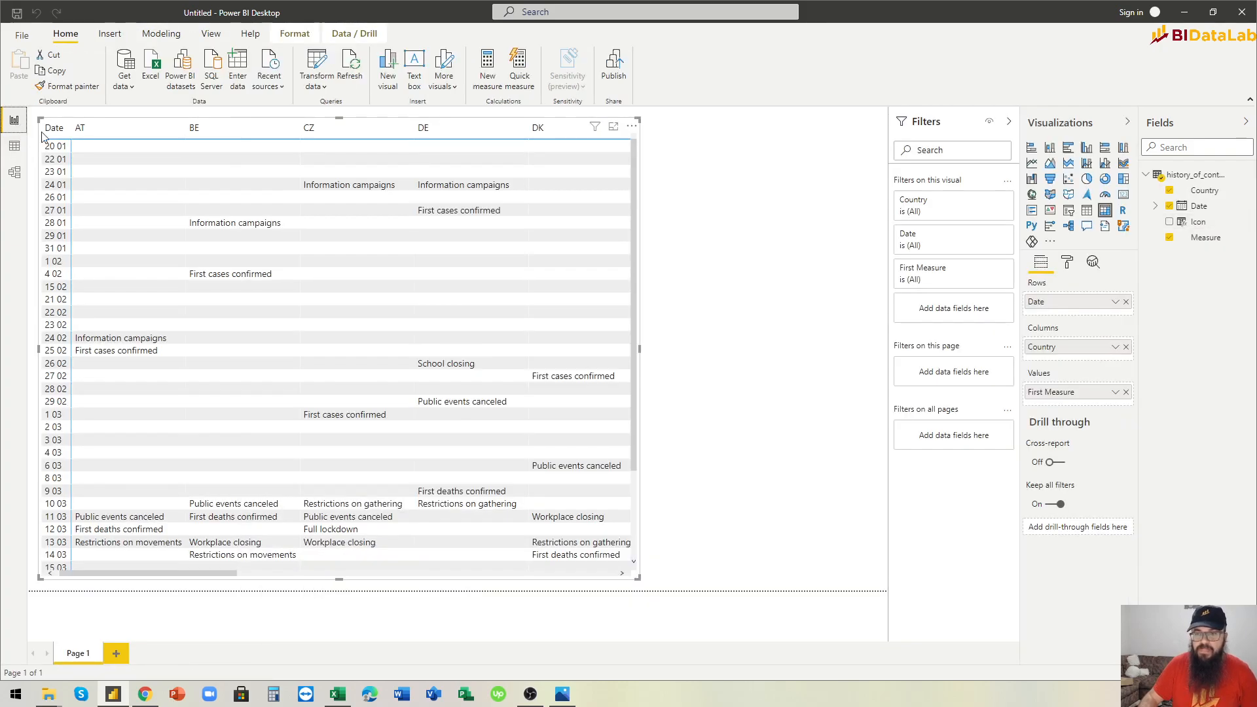
left_click_drag(640, 349, 849, 370)
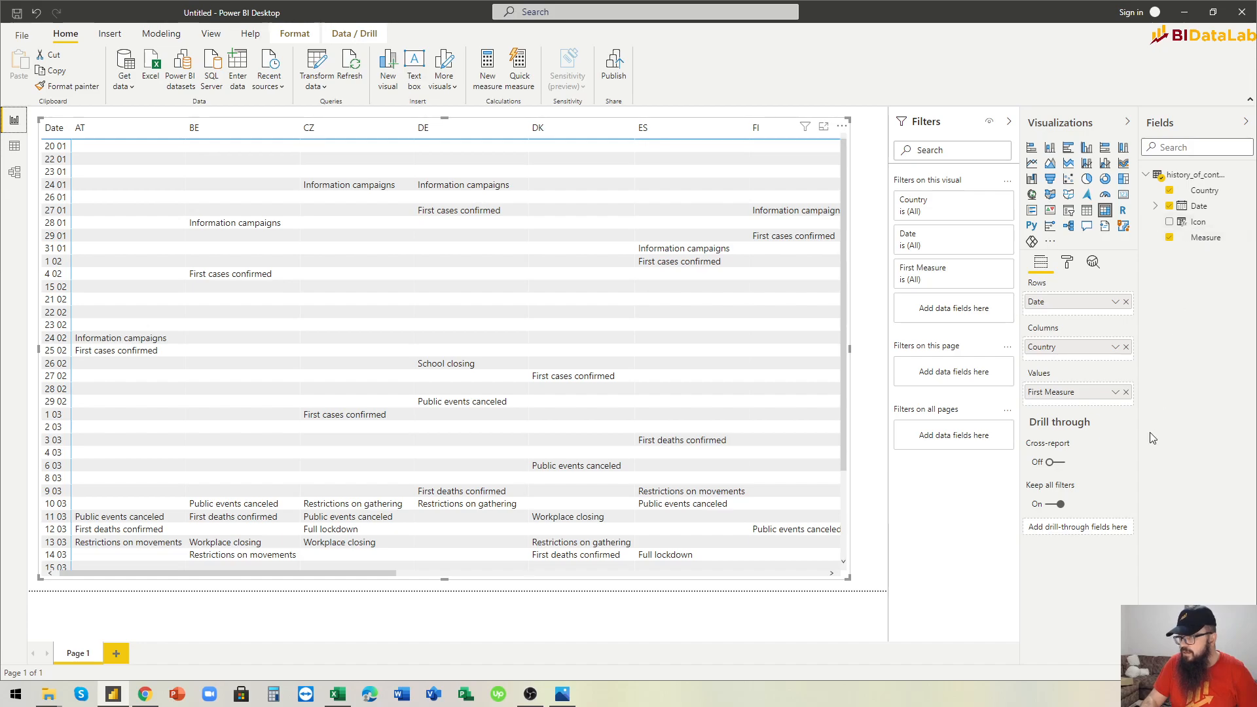
left_click(1126, 391)
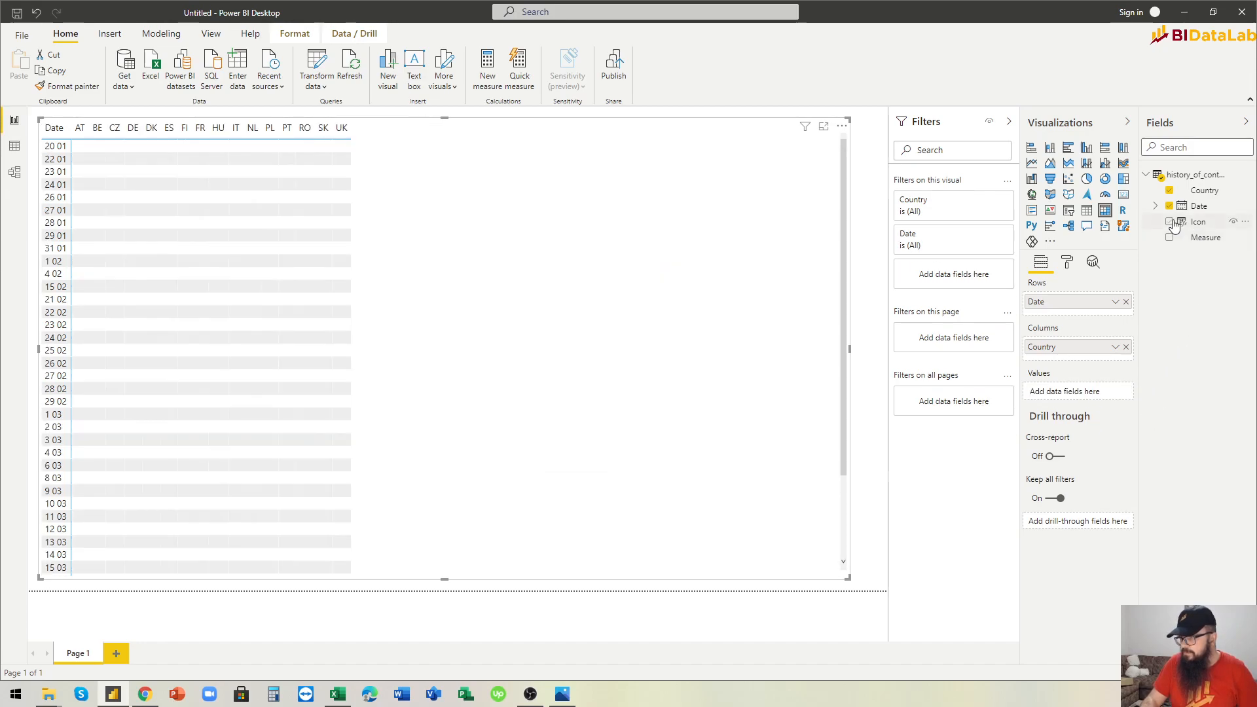
left_click(1171, 223)
left_click_drag(1068, 326, 1065, 414)
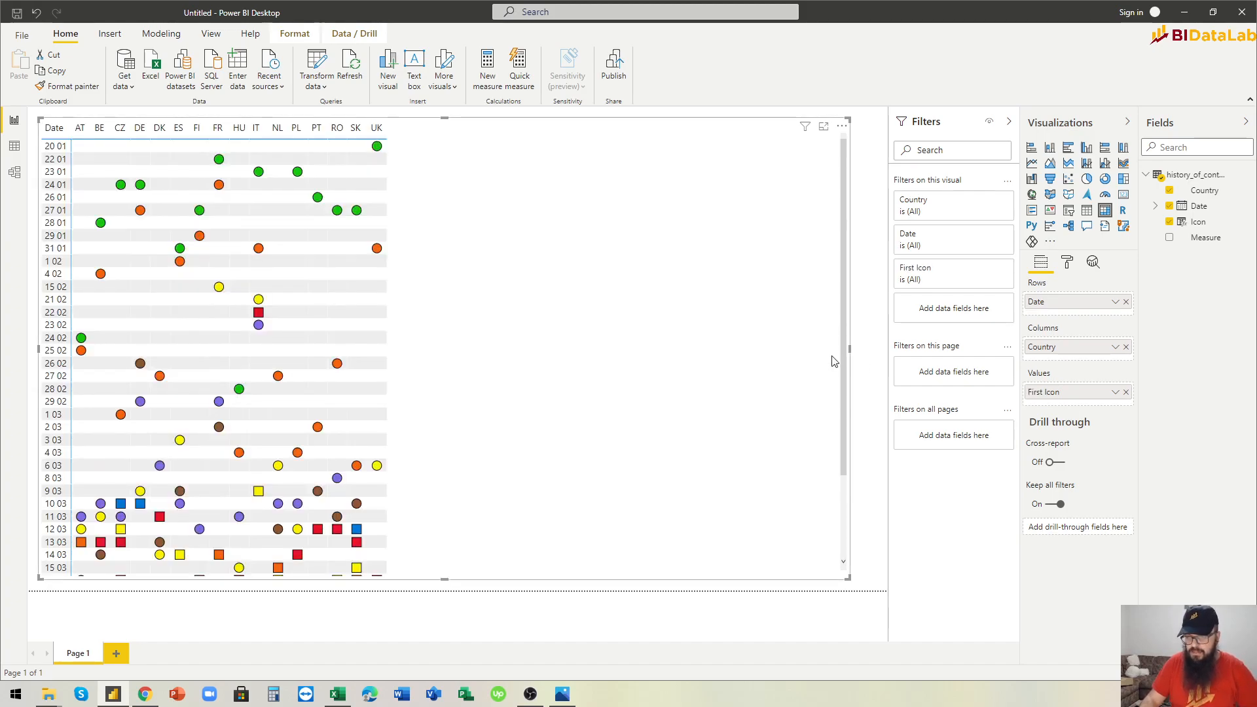
Step: Narrow the matrix so its frame fits closely around the country columns
left_click_drag(842, 351, 421, 308)
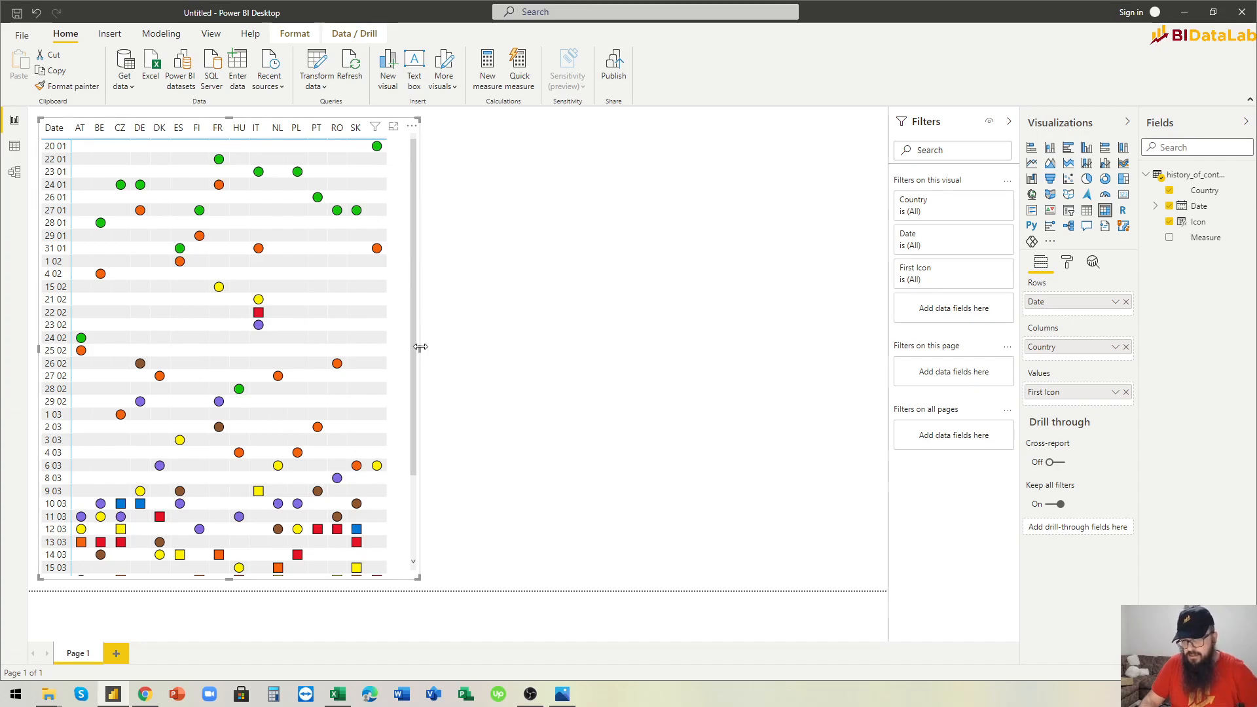
left_click_drag(418, 350, 431, 350)
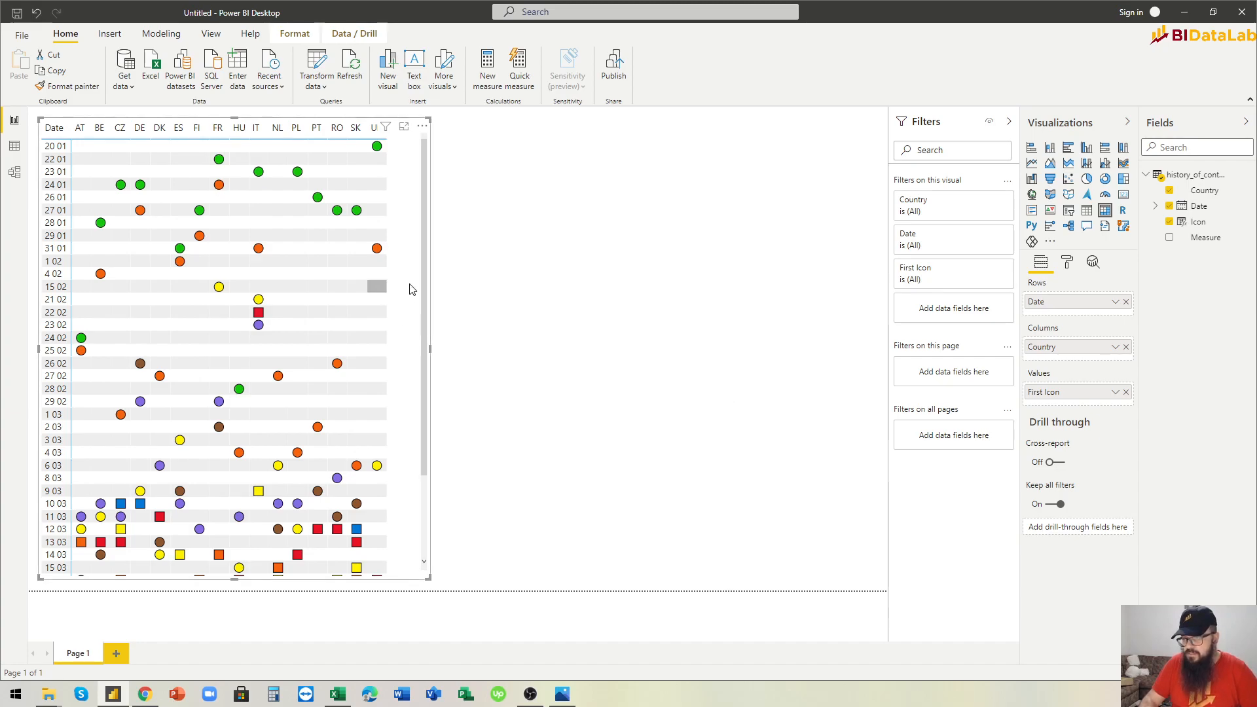
left_click_drag(429, 347, 421, 350)
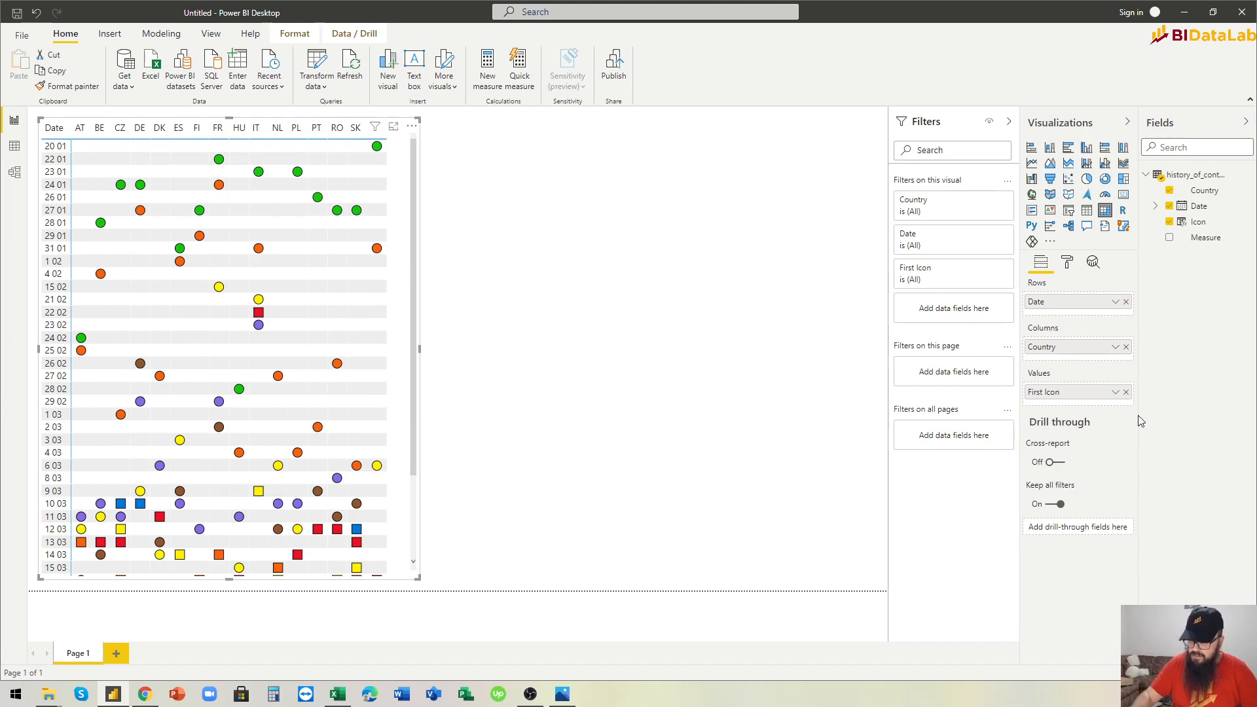
Step: Change the aggregation of the Icon values in the matrix to Last
left_click(1115, 394)
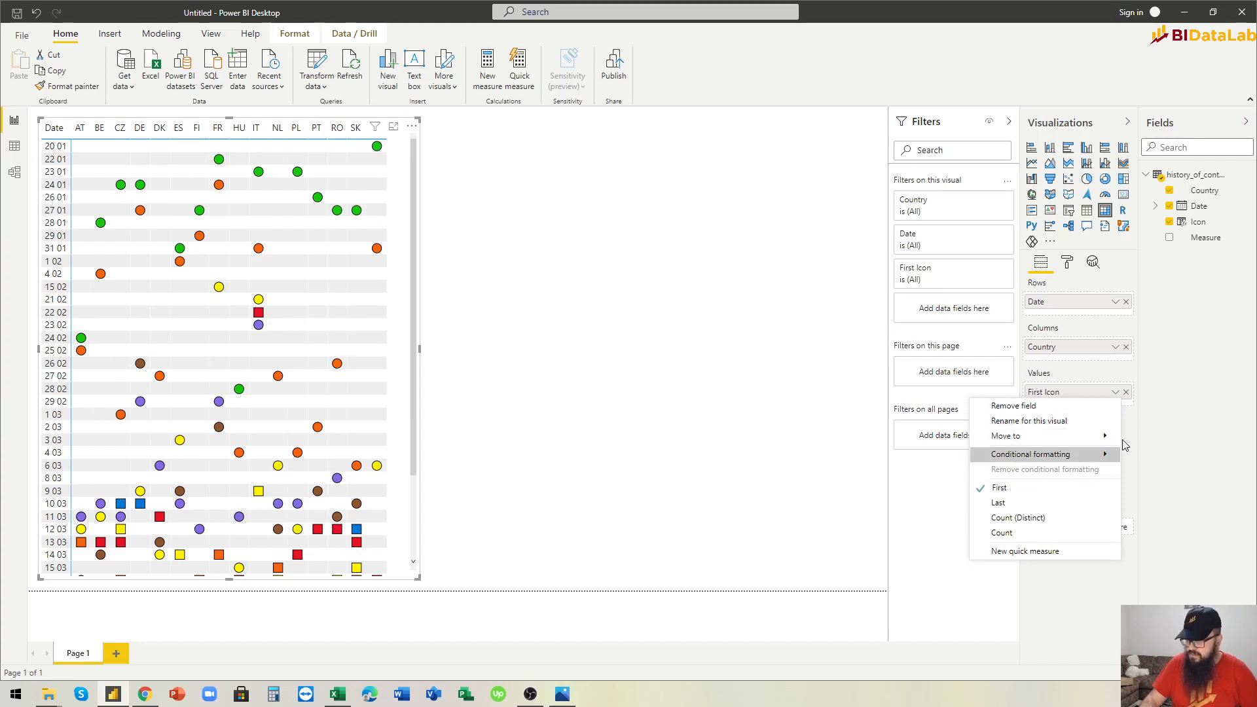
left_click(1085, 379)
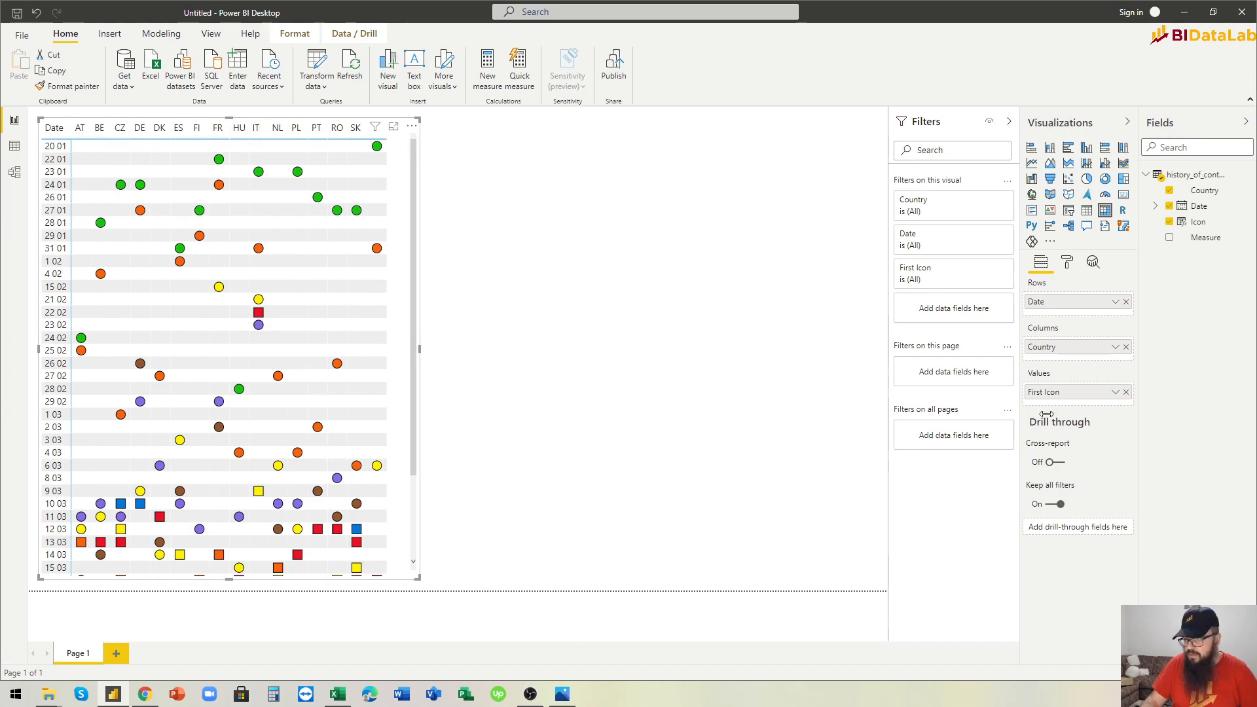
left_click(1115, 393)
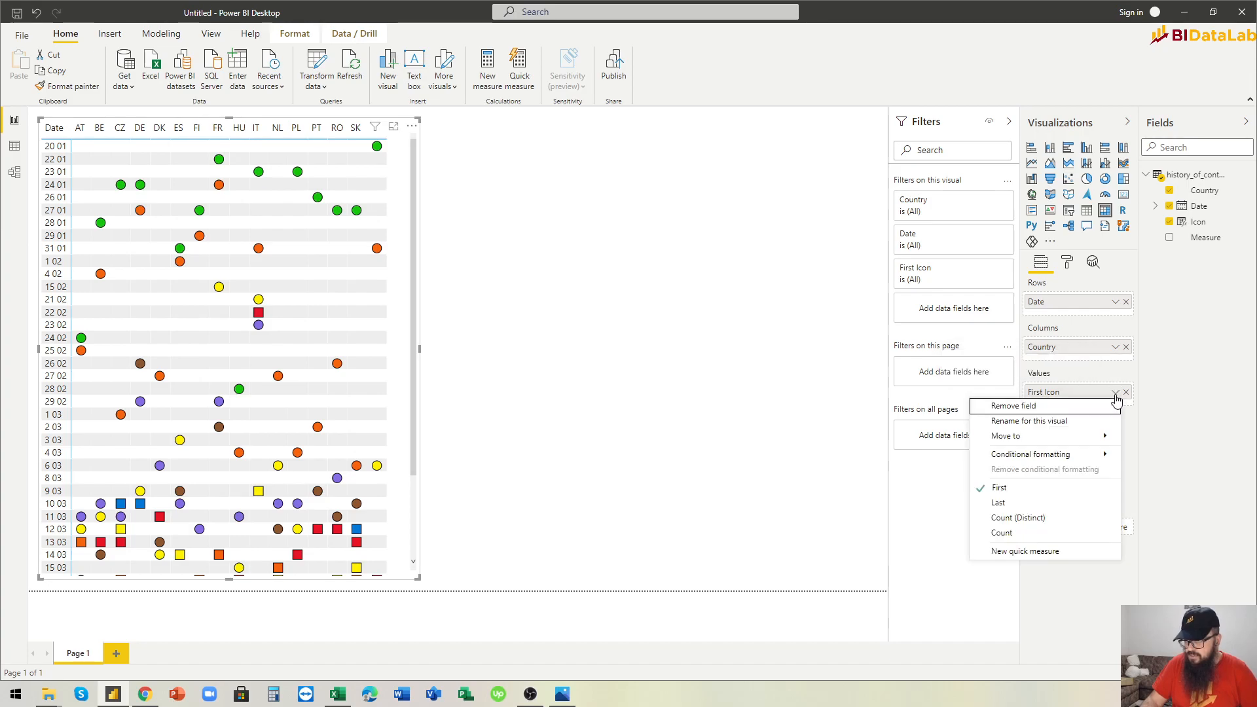
left_click(1000, 502)
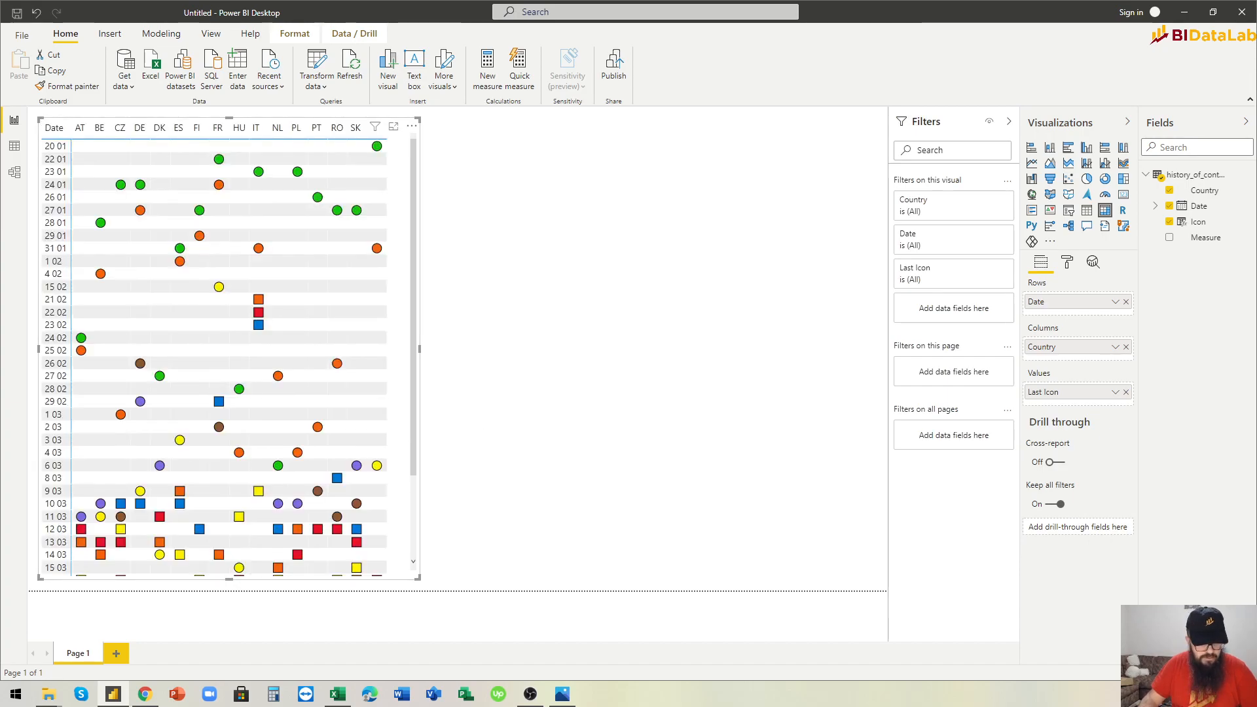
Step: Switch to the Excel workbook, examine Finland's dates for Workplace closing and Restrictions on gathering, and return to Power BI
key("alt+Tab")
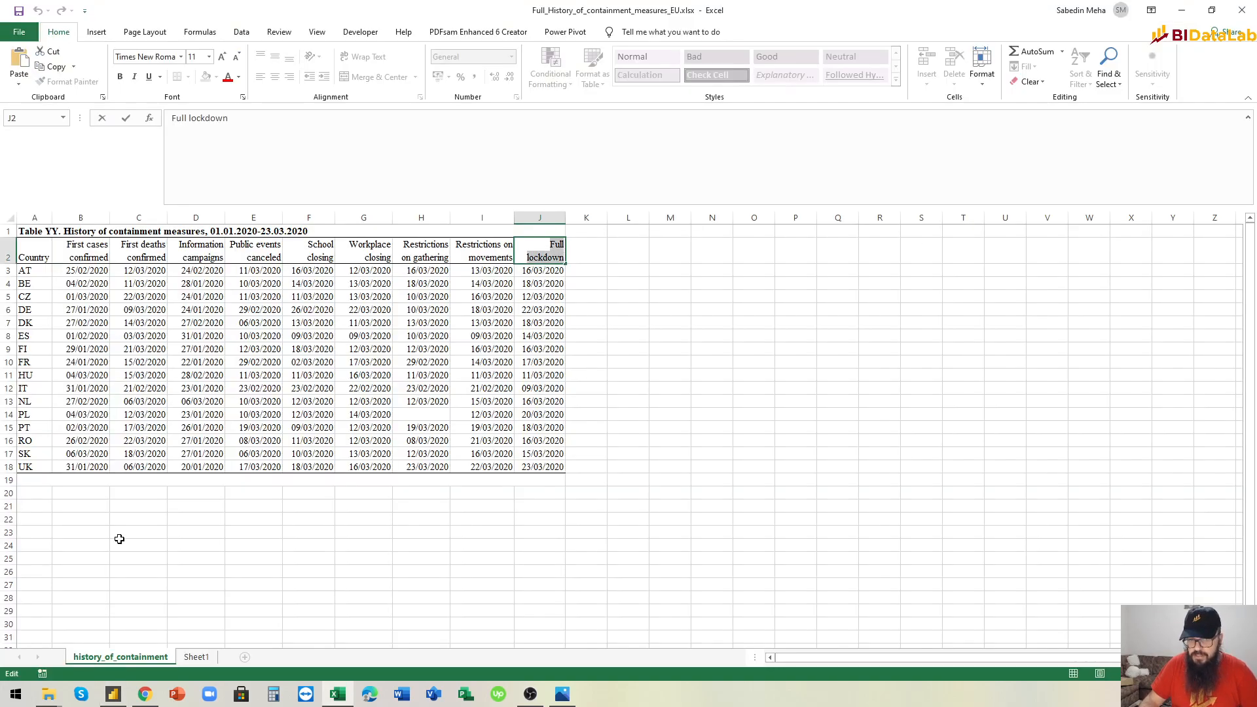
left_click(187, 467)
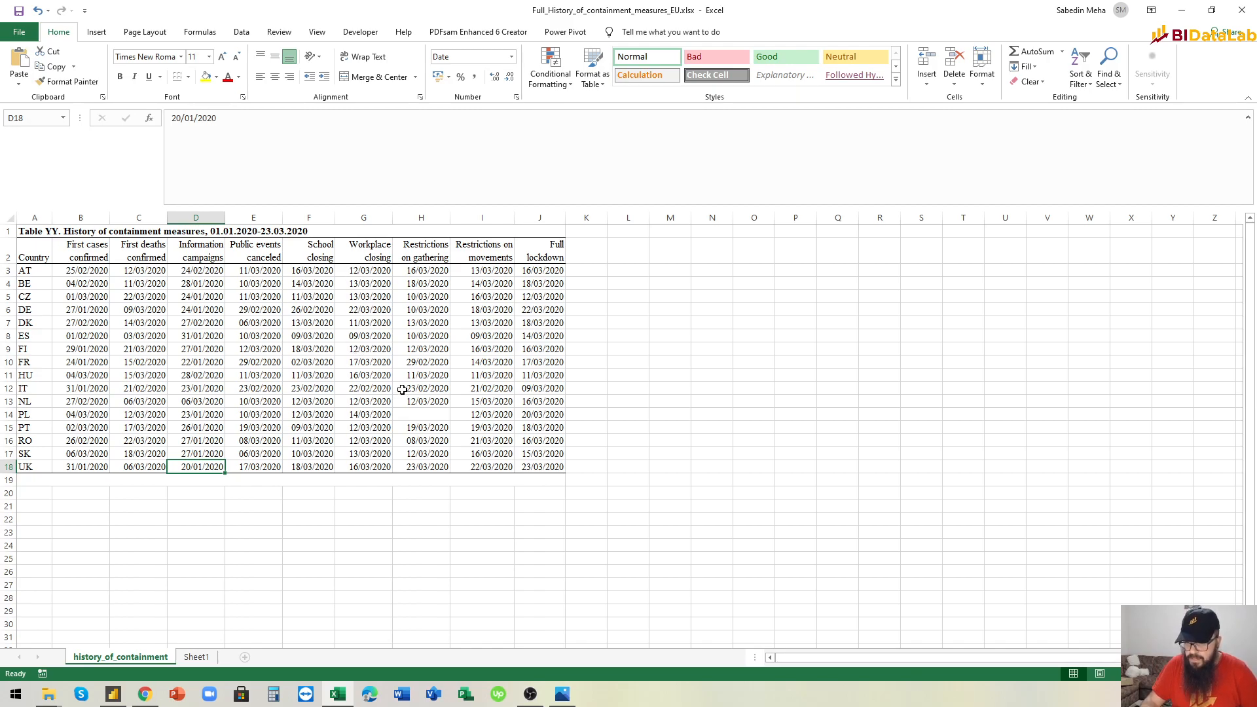
left_click_drag(362, 349, 423, 350)
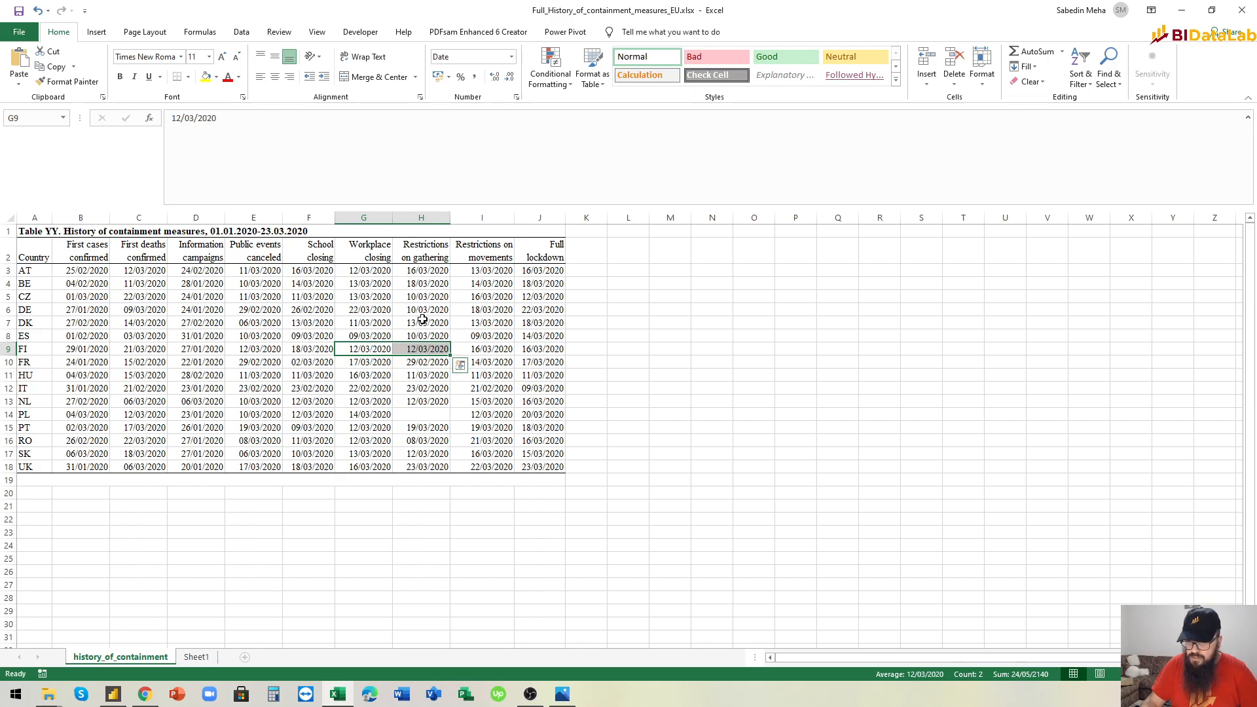
left_click(355, 347)
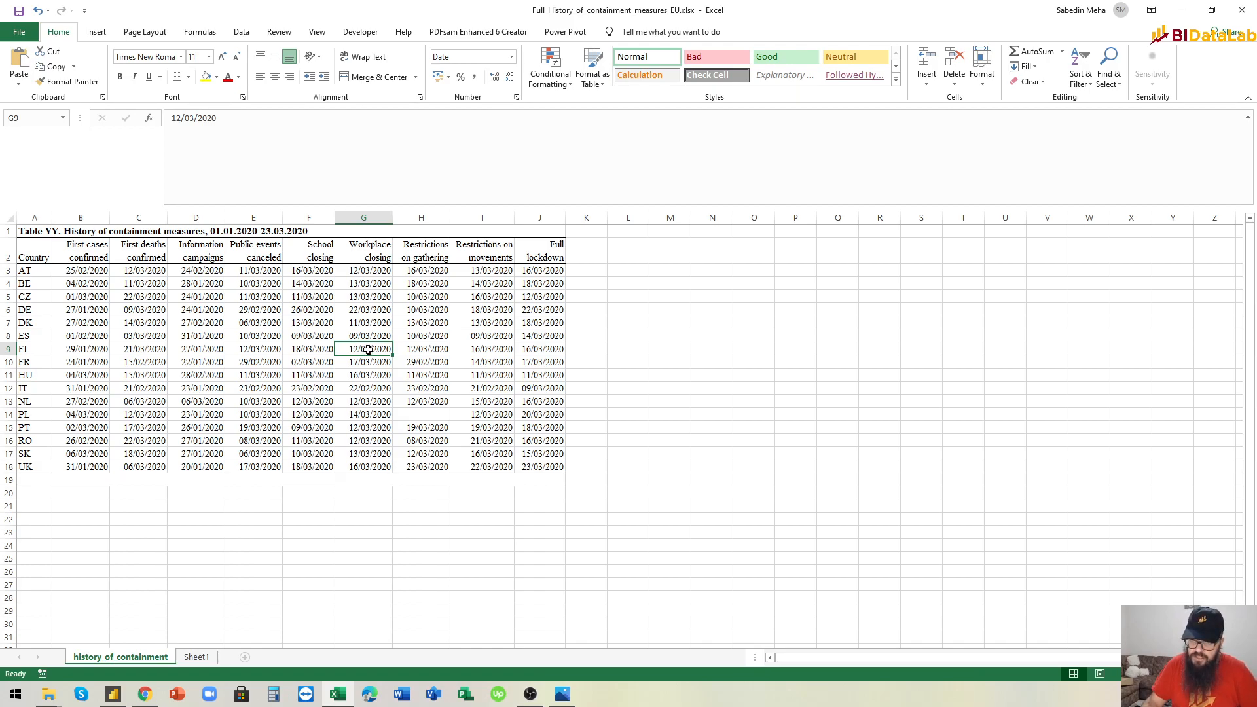
left_click(377, 253)
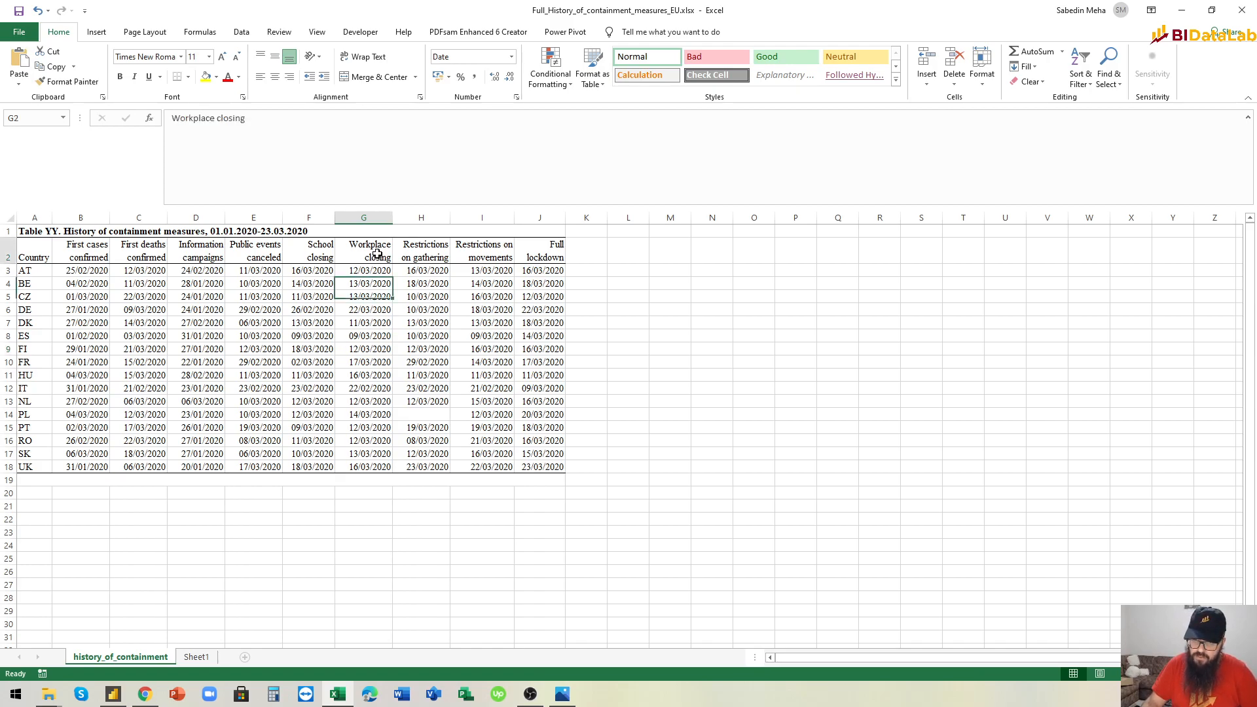
left_click(368, 350)
left_click(417, 350)
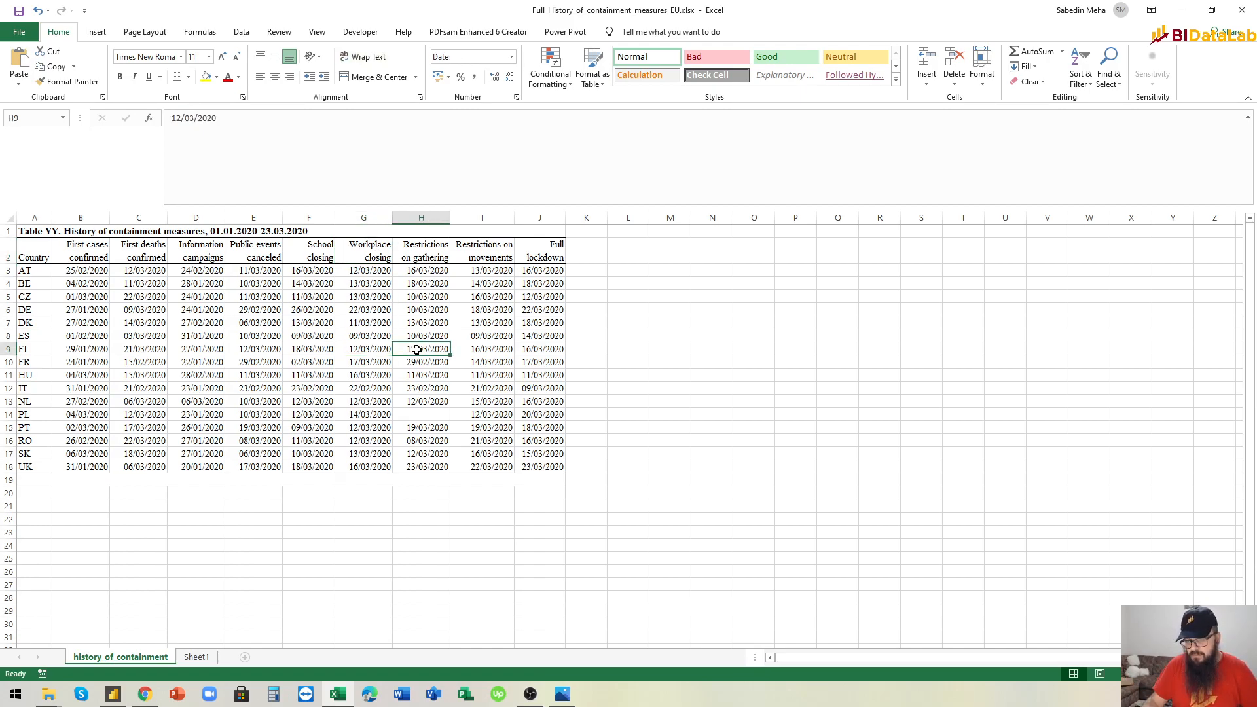
left_click(429, 250)
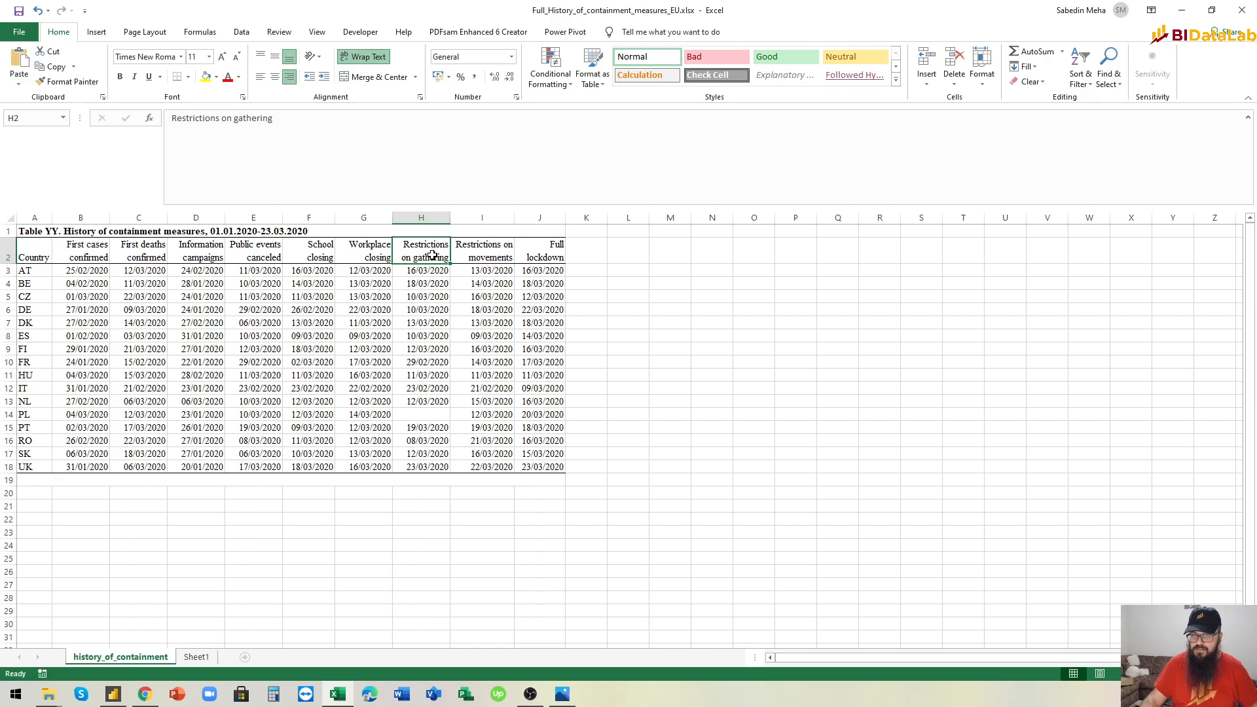
left_click(336, 696)
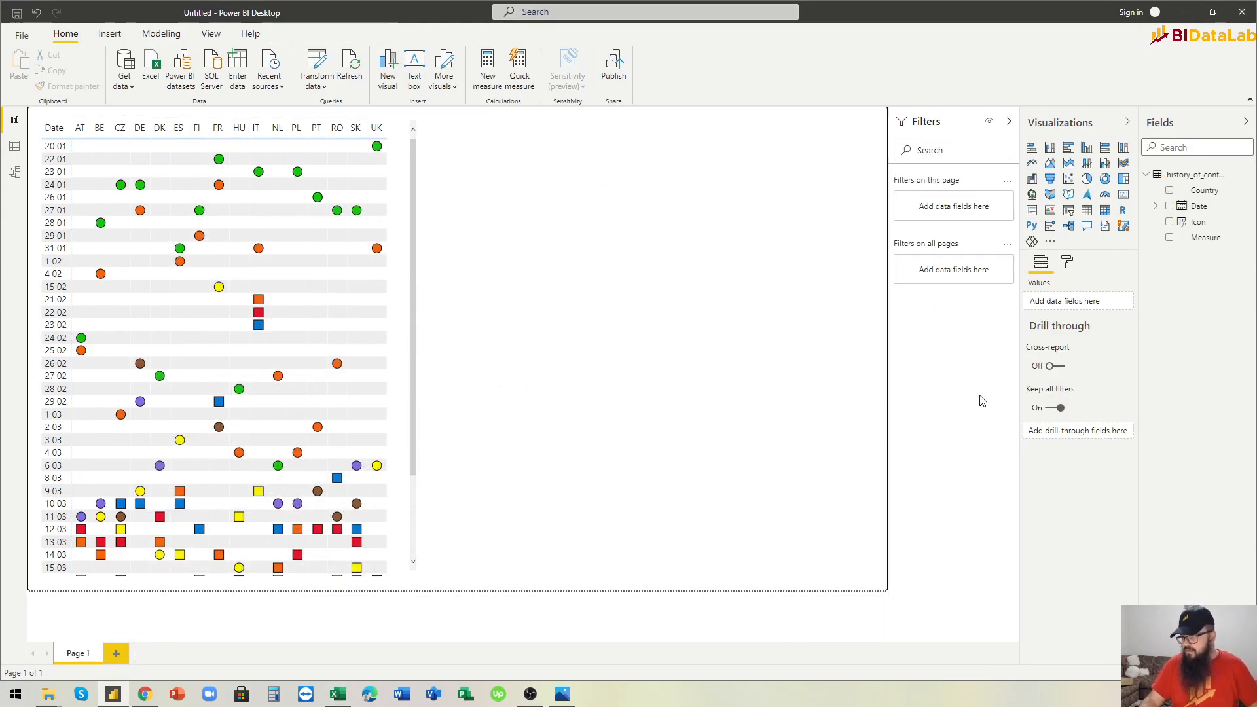
Step: Narrow the matrix slightly and add a separate table visual beside it with the Measure and Icon fields
left_click_drag(420, 354, 412, 350)
left_click(458, 360)
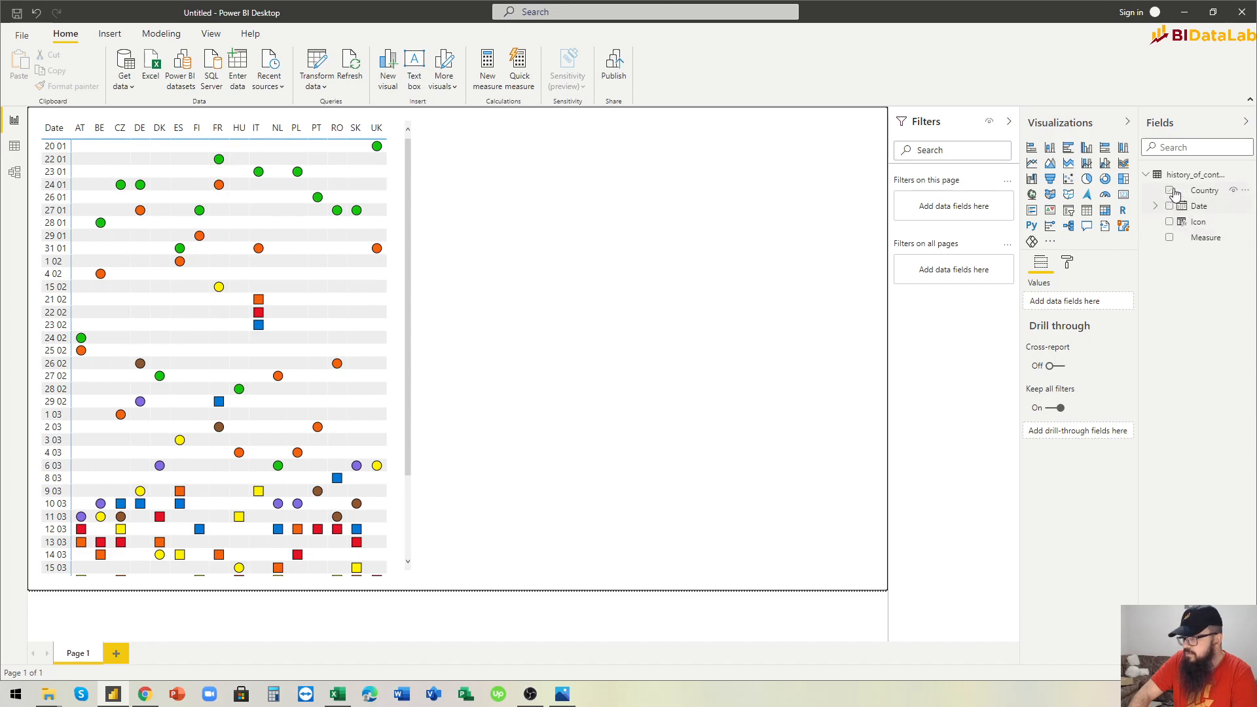
left_click(1170, 239)
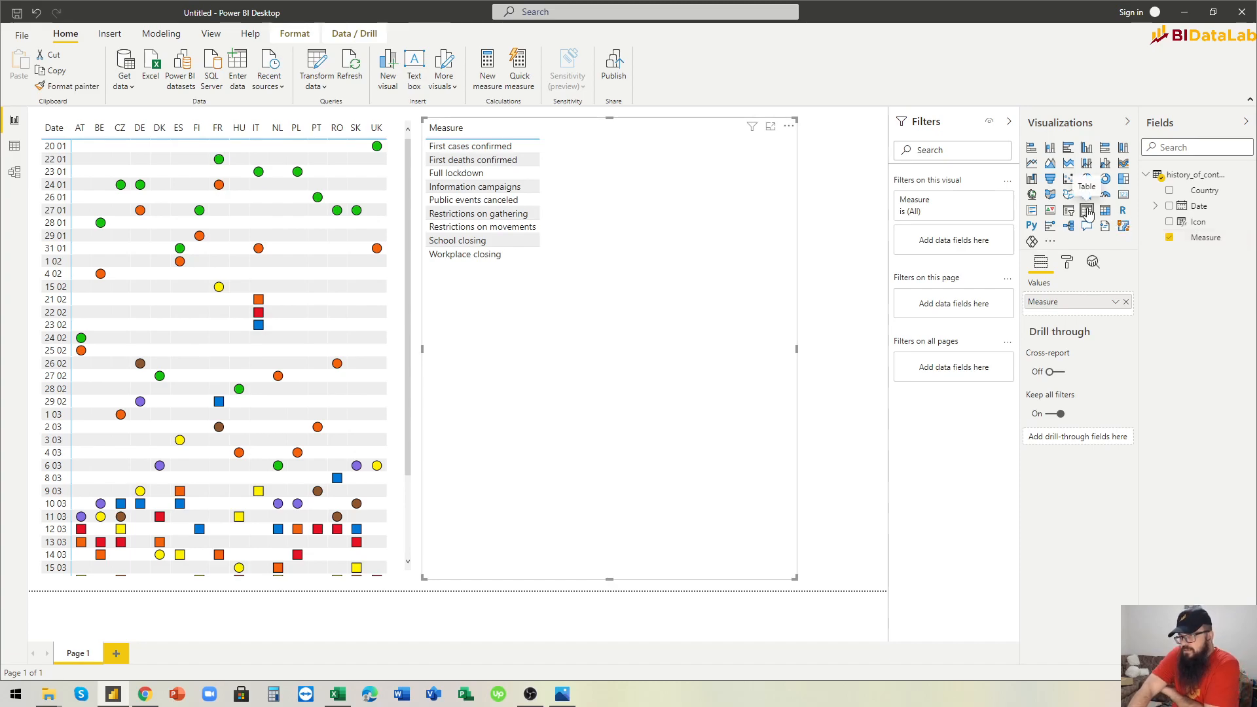
left_click(1170, 223)
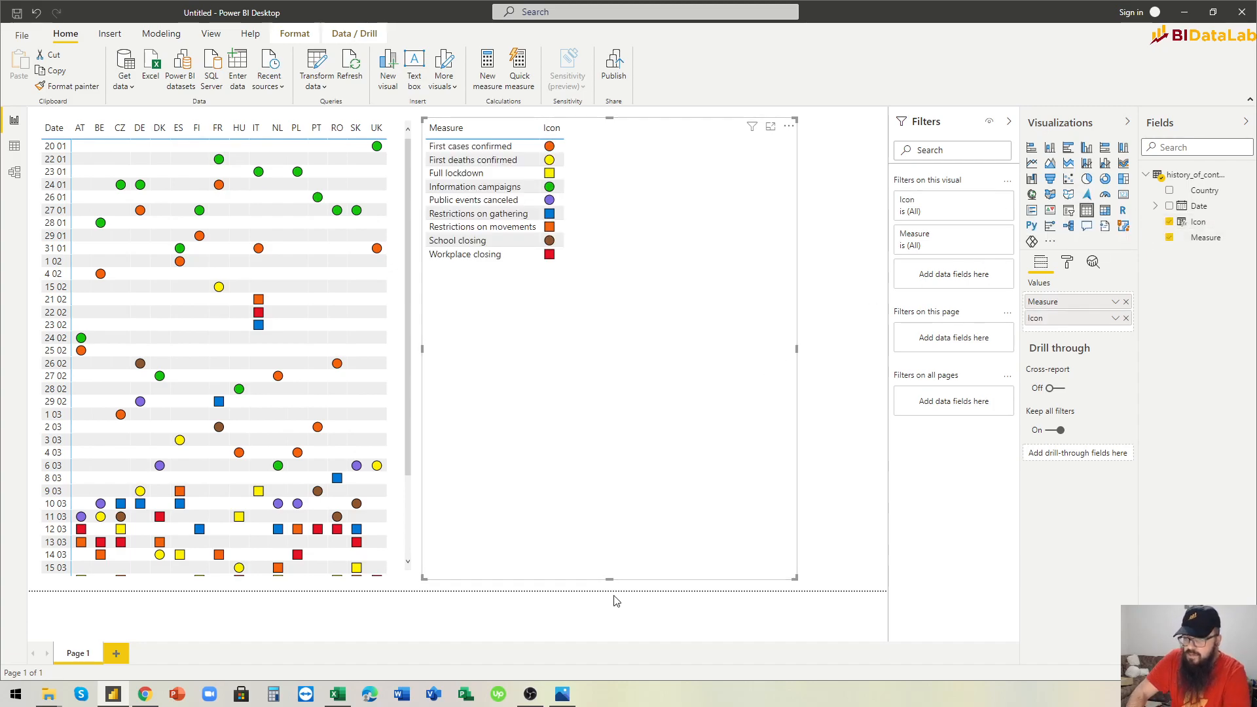
Step: Shrink the Measure and Icon table to fit its contents and place it just beside the matrix as a legend
left_click_drag(611, 580, 597, 273)
left_click_drag(795, 197, 577, 194)
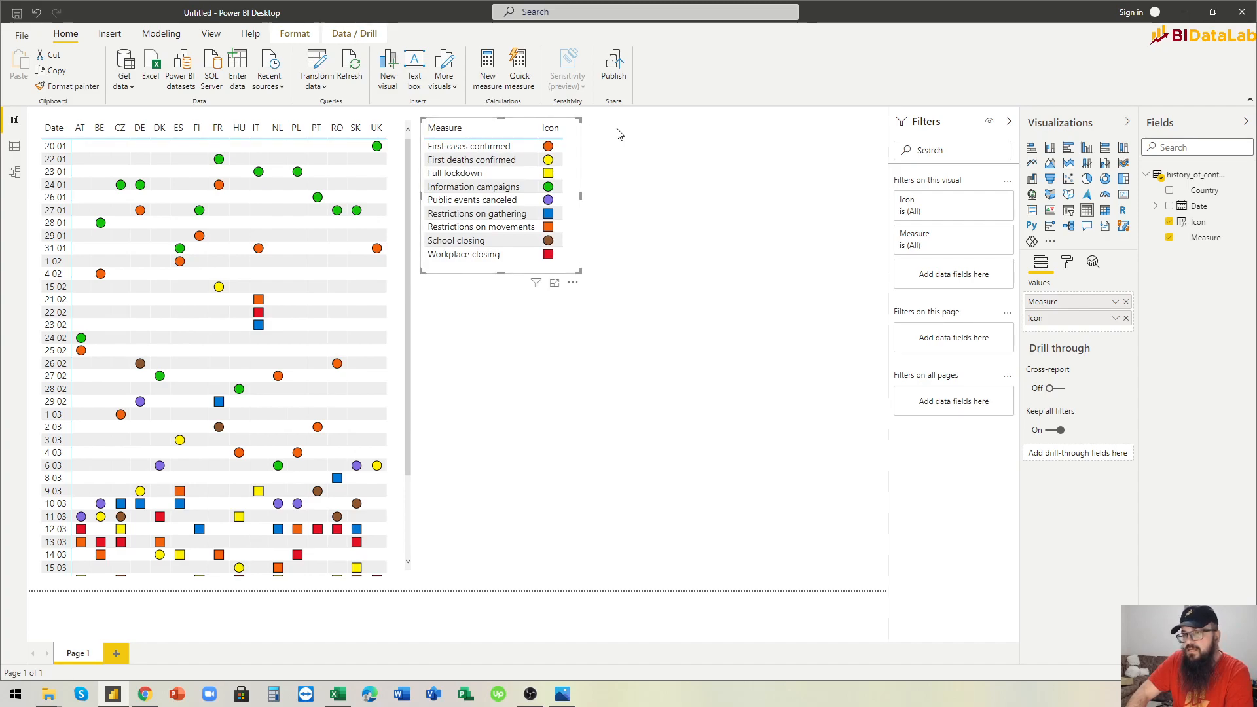
left_click_drag(569, 282, 673, 288)
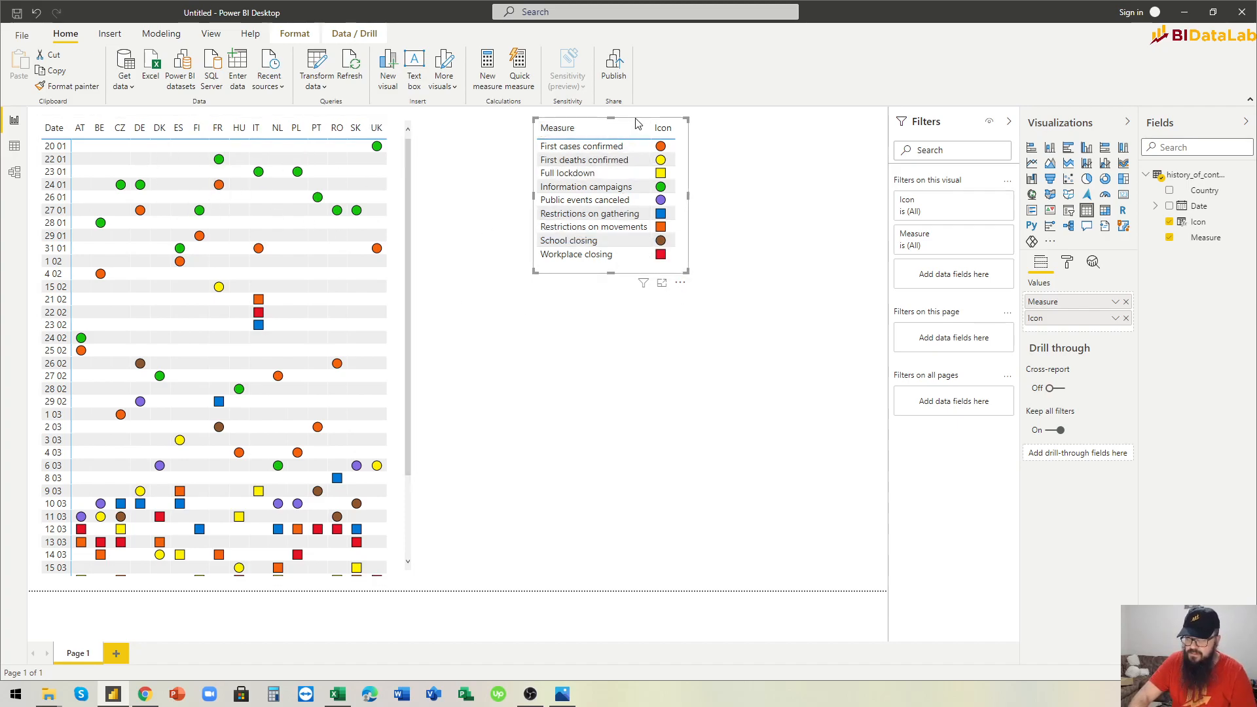
left_click_drag(622, 122, 529, 139)
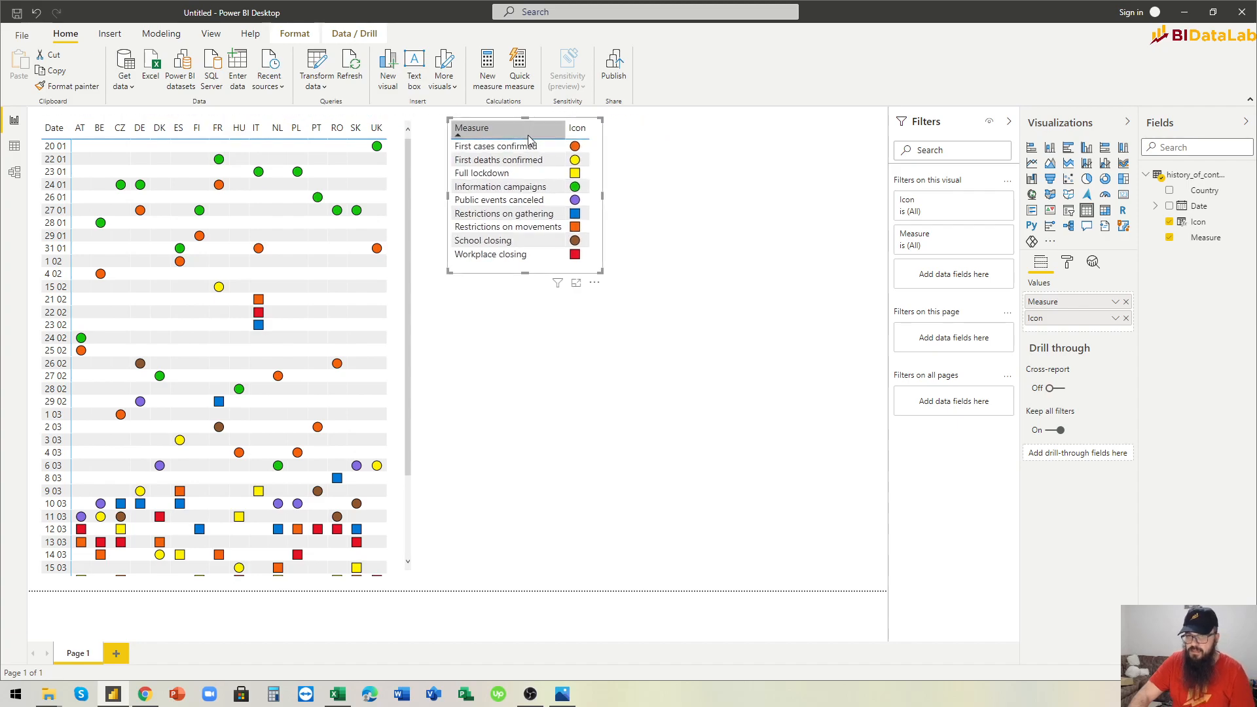
Step: Cross-filter the matrix from the legend table by First cases confirmed, First deaths confirmed, Restrictions on gathering and School closing, one at a time
left_click(521, 147)
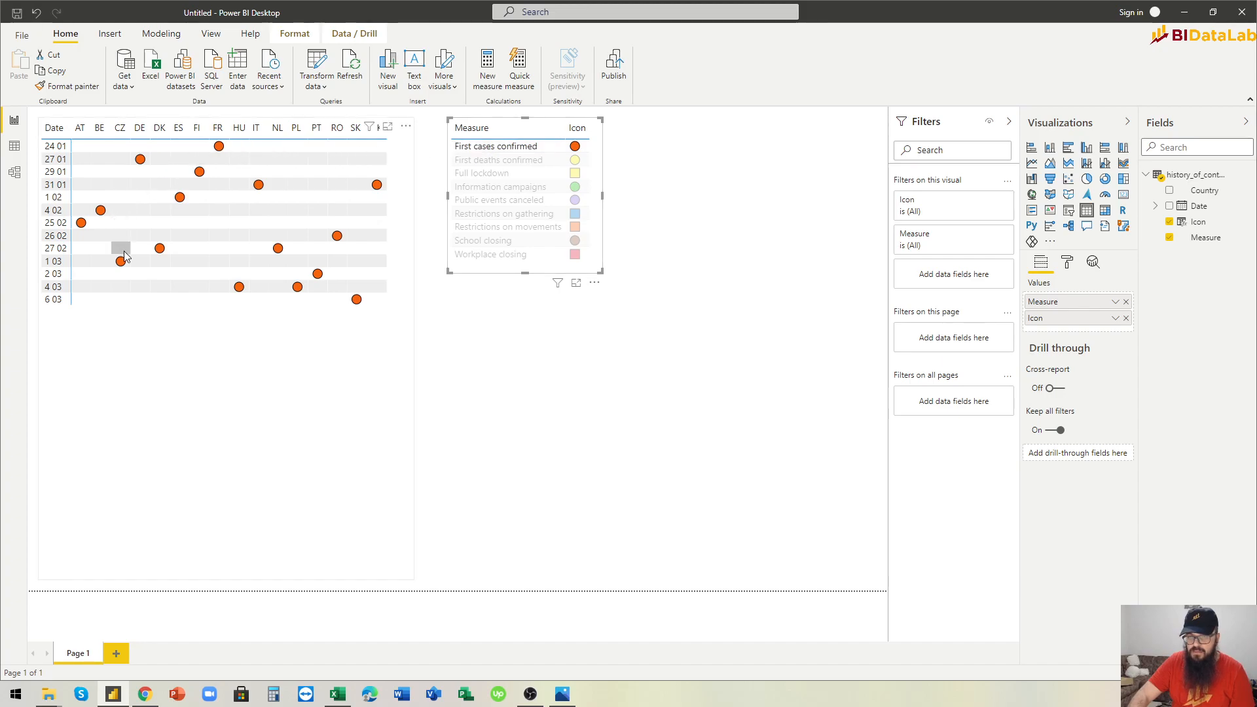
left_click(497, 163)
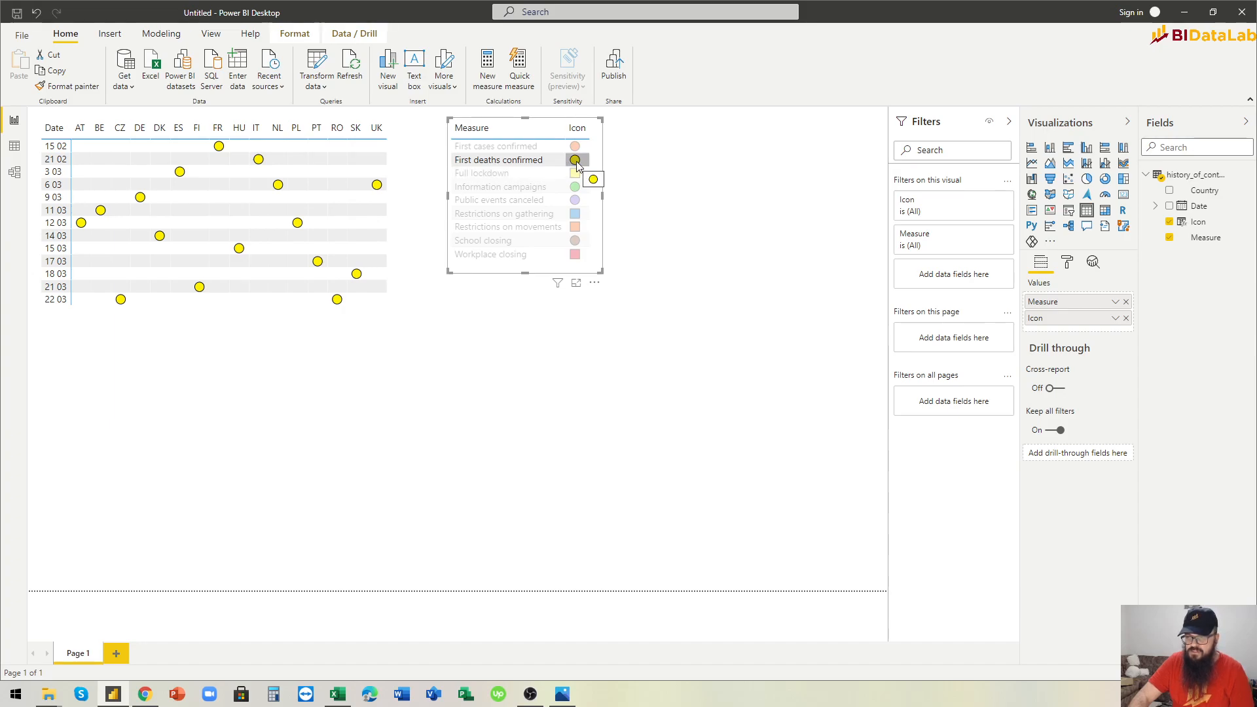
left_click(576, 215)
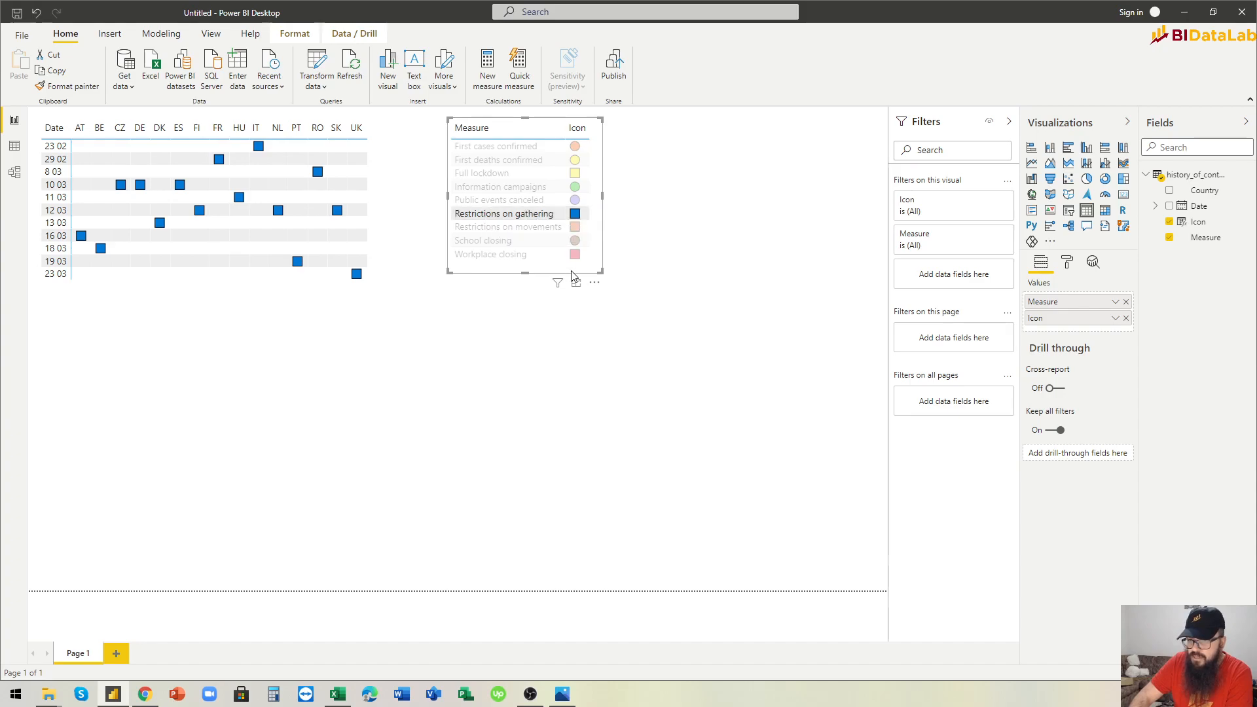
left_click(575, 241)
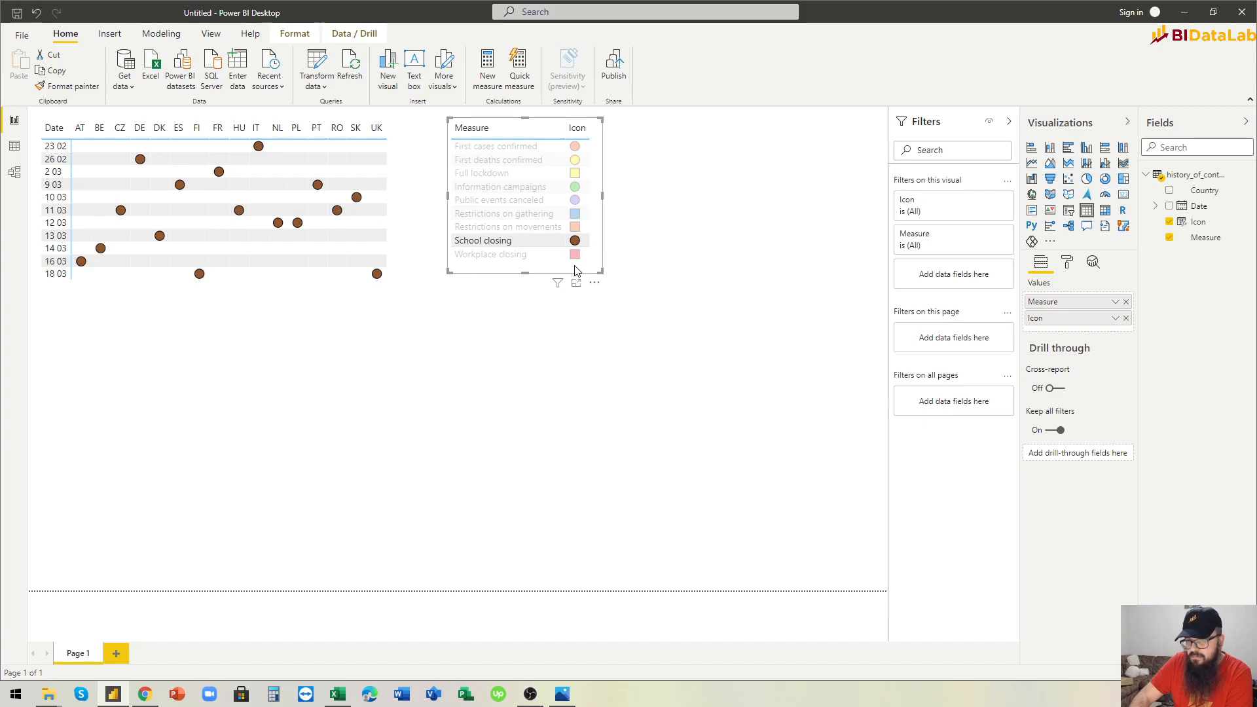
Step: Cross-filter the matrix by School closing together with Information campaigns, followed by Workplace closing alone
left_click(496, 241)
left_click(495, 241)
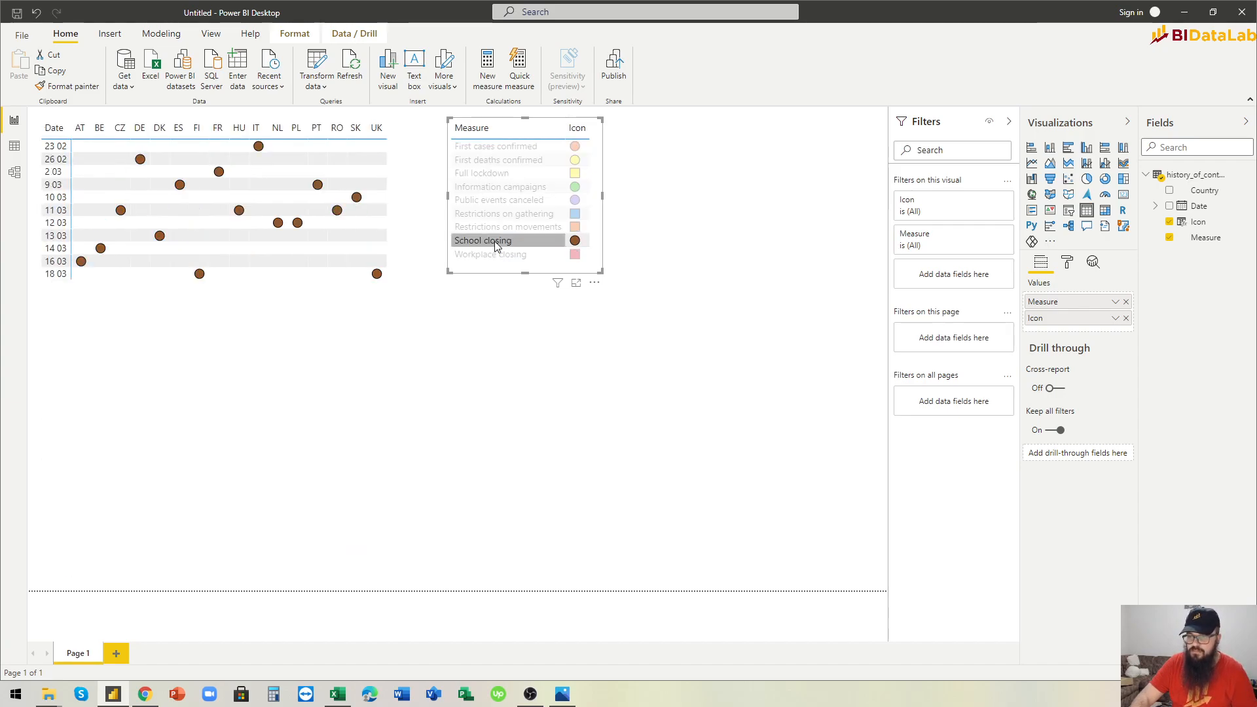
left_click(498, 187, "ctrl")
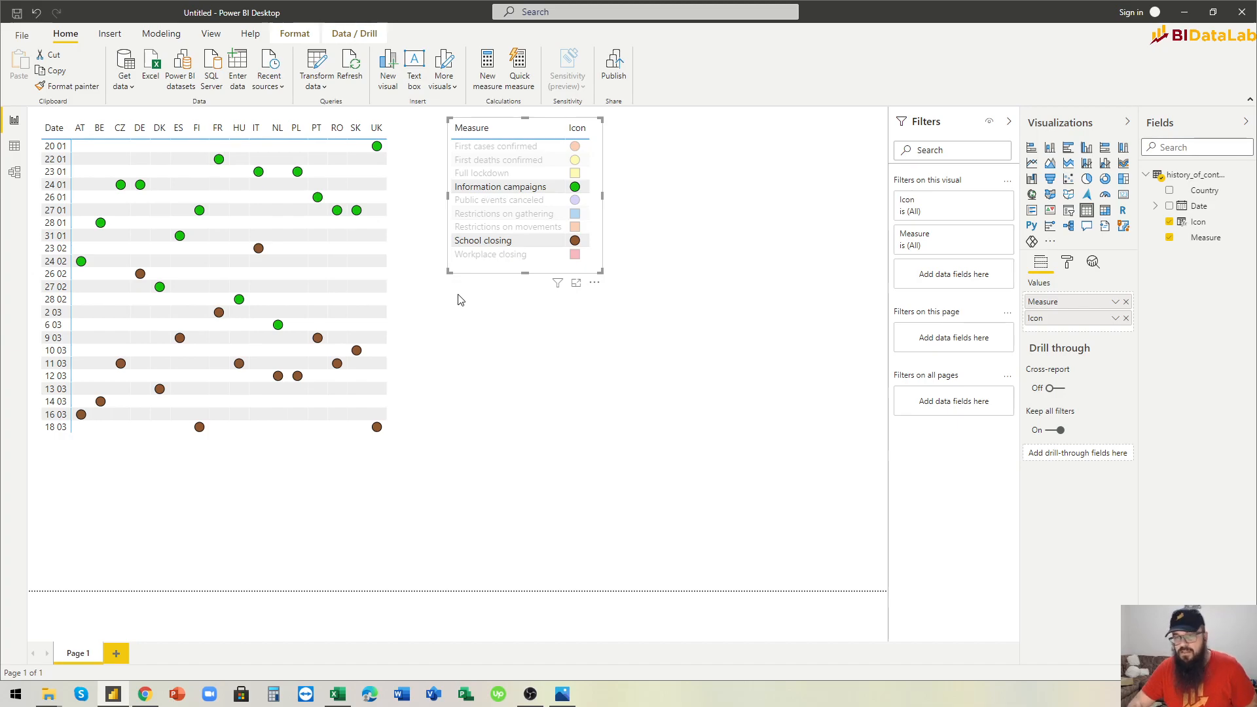
left_click(510, 255)
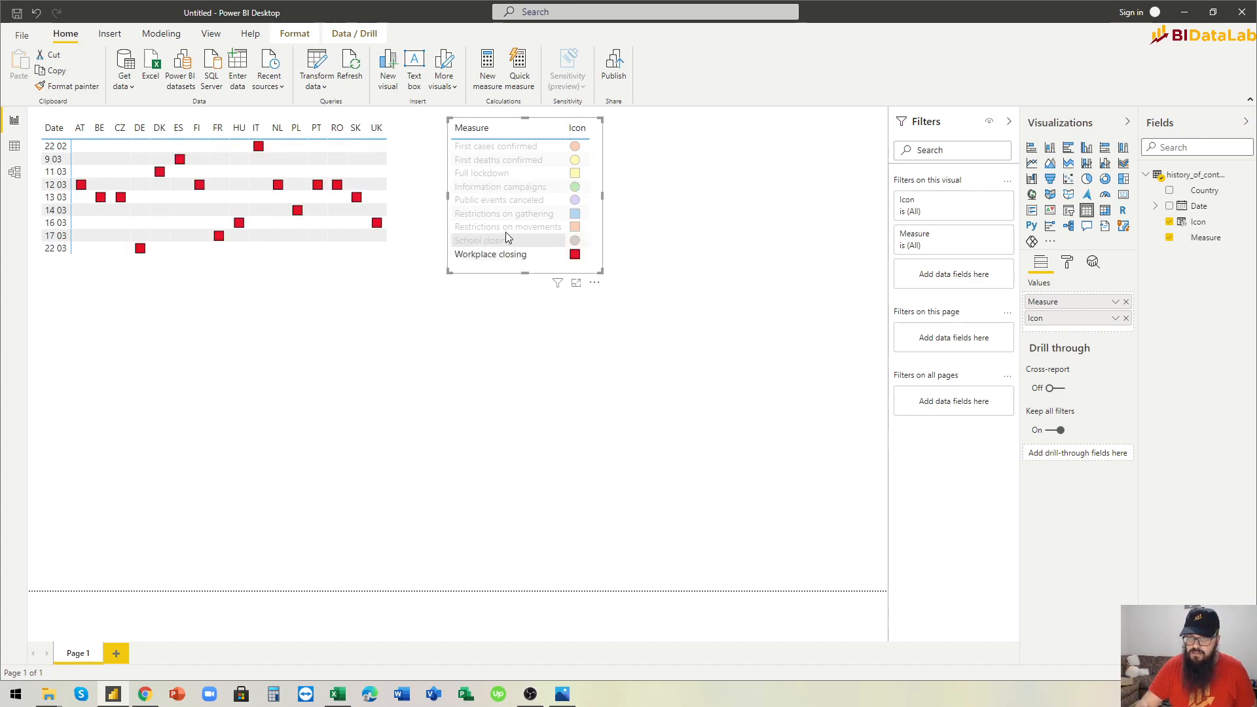
Step: Cross-filter the matrix from the legend table by Restrictions on movements, and clear that filter again
left_click(506, 228)
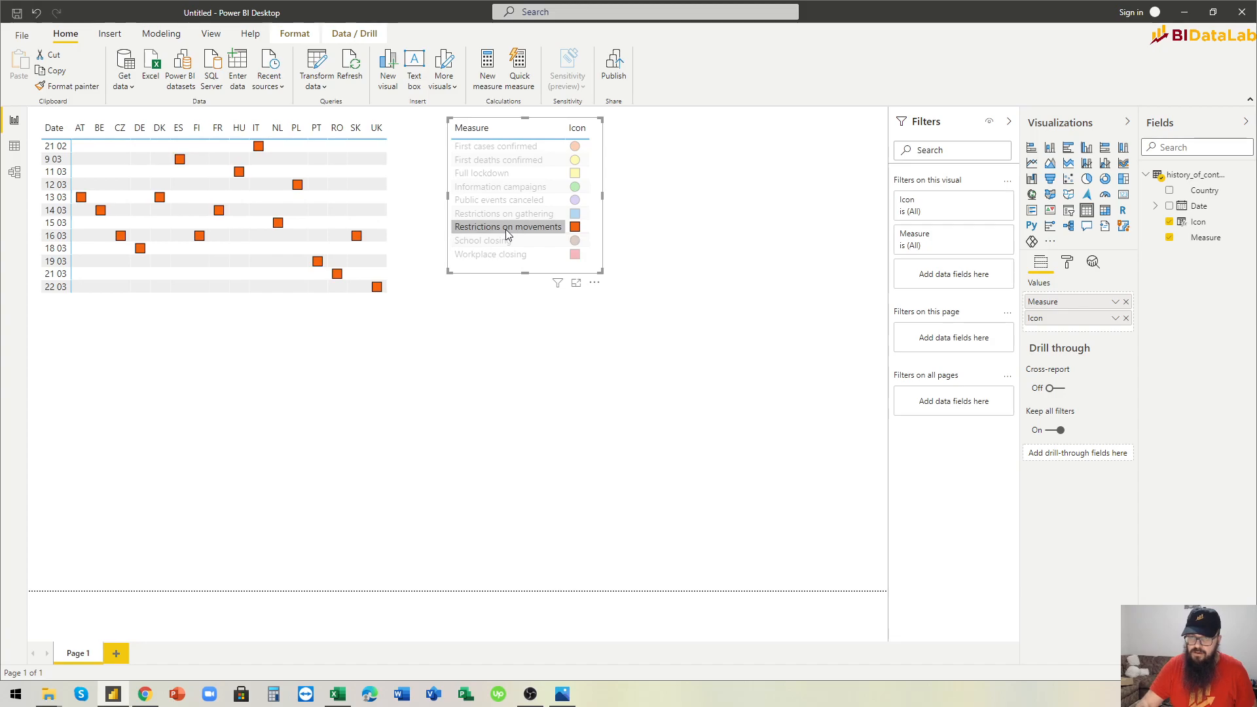
left_click(505, 228)
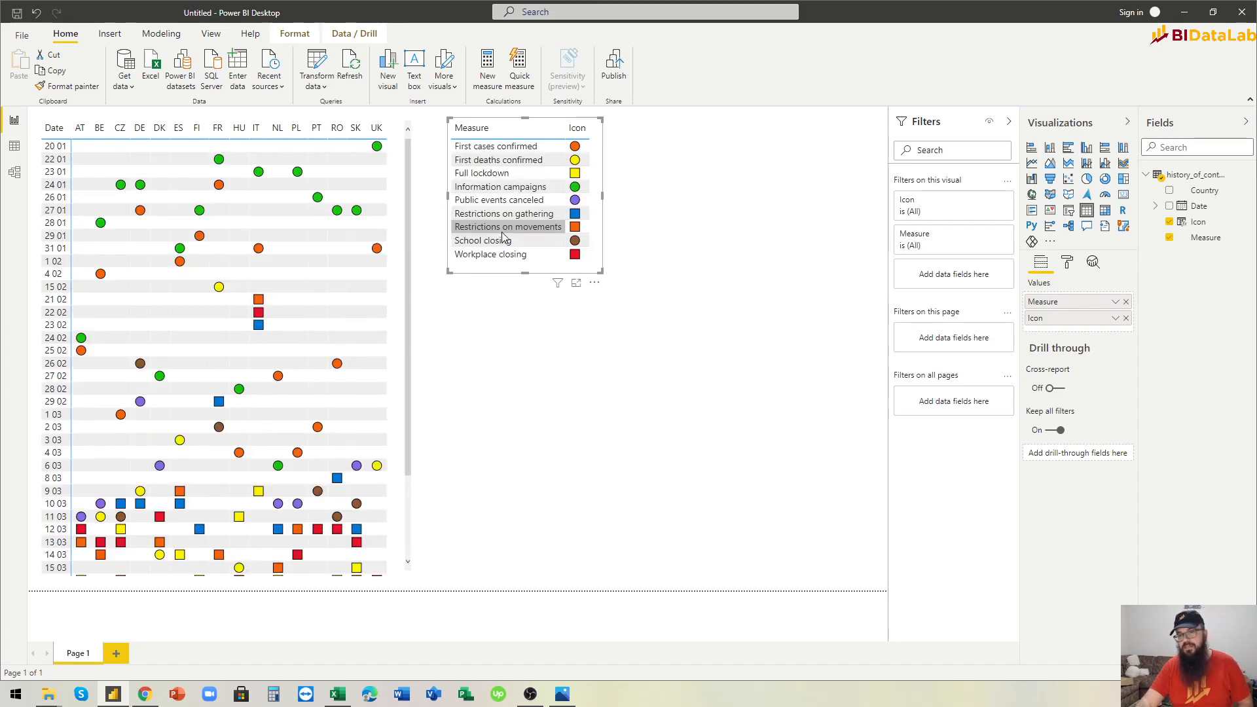
Step: Move the legend table closer to the matrix and check the finished layout in sample.png in Photos before returning to Power BI
left_click_drag(598, 174, 578, 174)
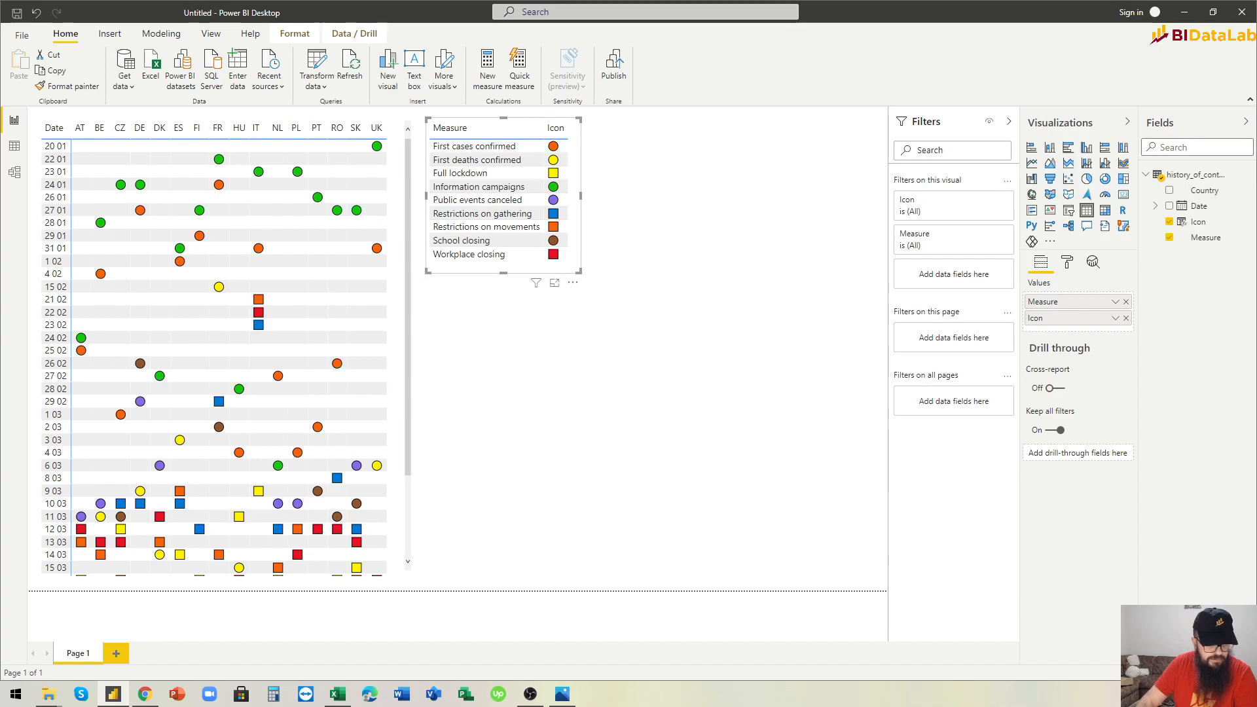
key("alt+Tab")
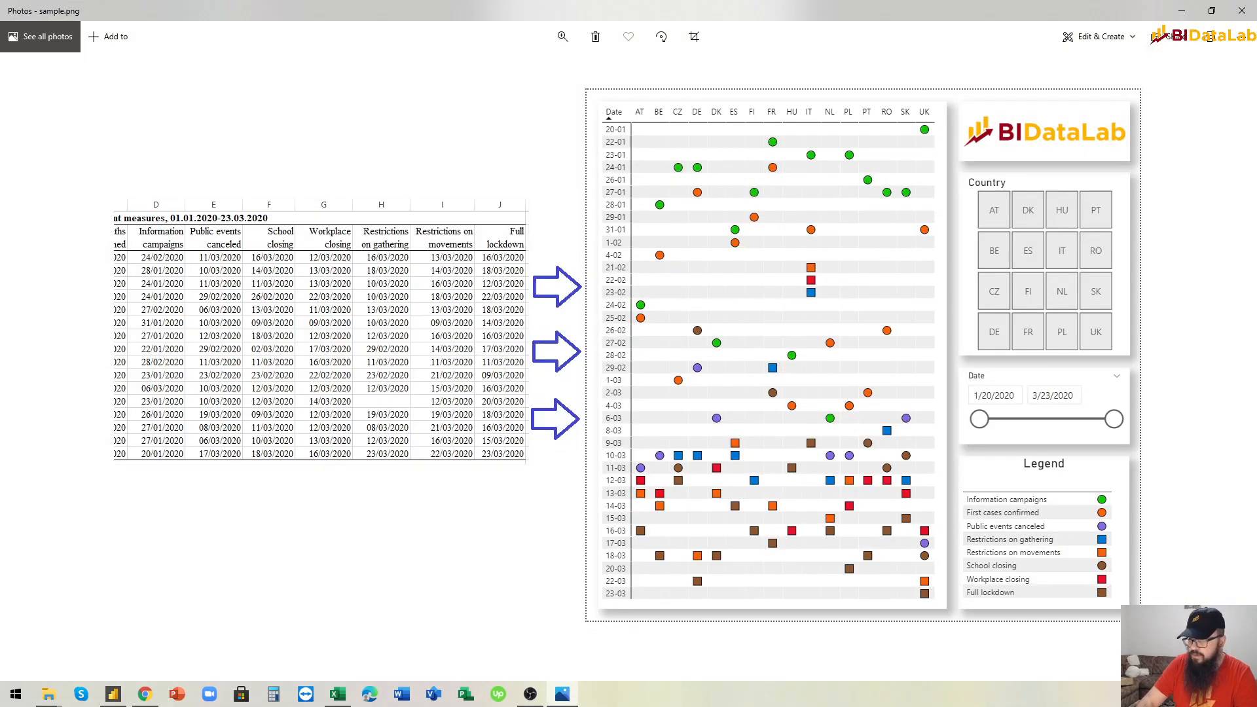
key("alt+Tab")
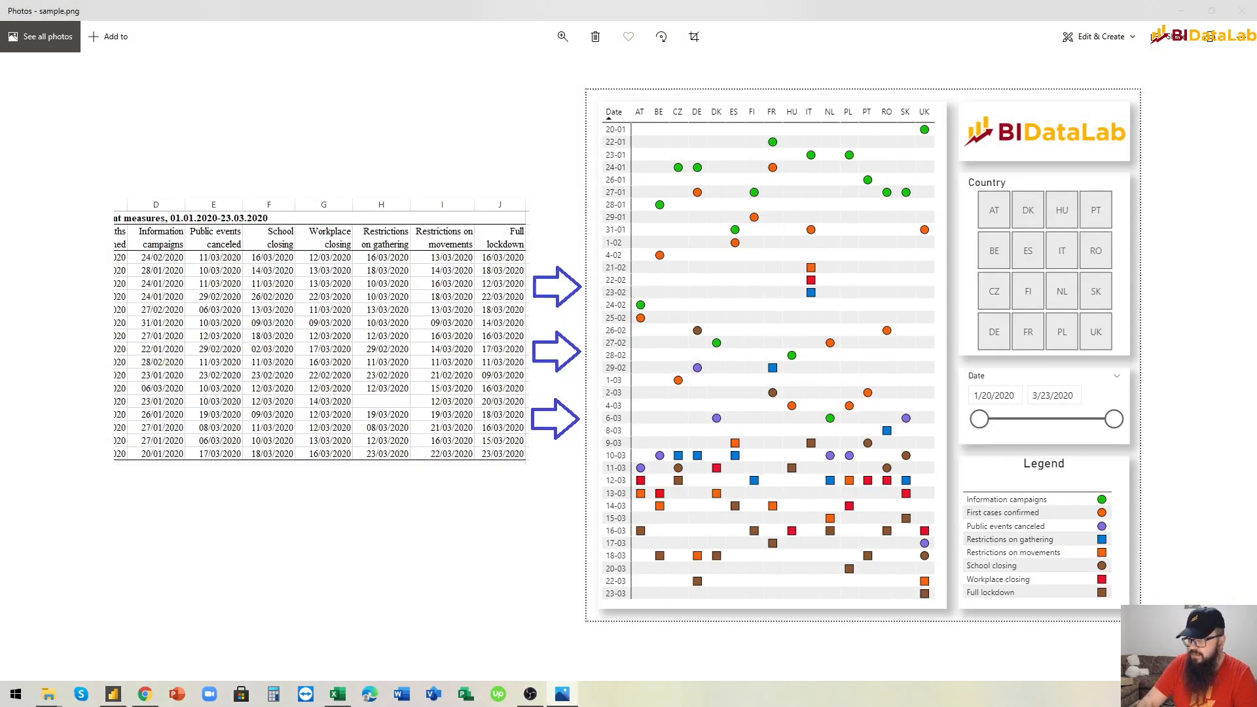
Step: Add a Date range slicer on the empty canvas, beside the legend table, sized to fill the remaining page width
left_click(635, 426)
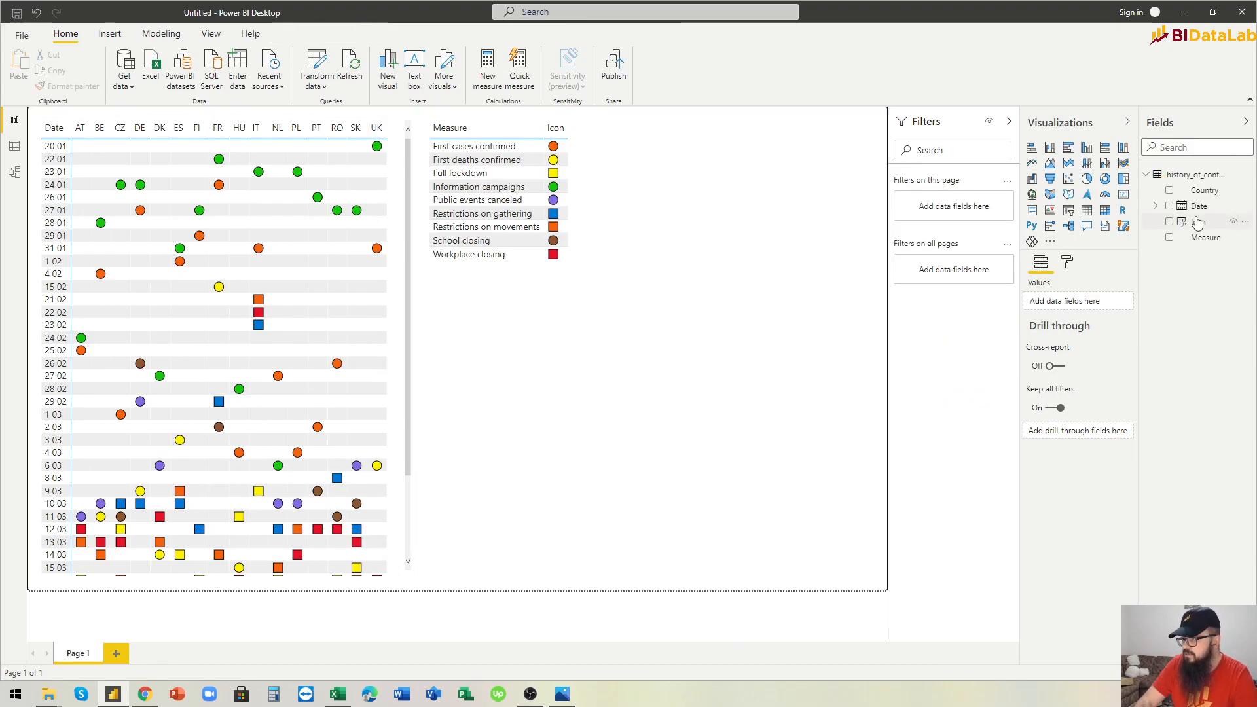
left_click(1169, 206)
left_click_drag(504, 580, 553, 358)
left_click_drag(550, 291, 878, 171)
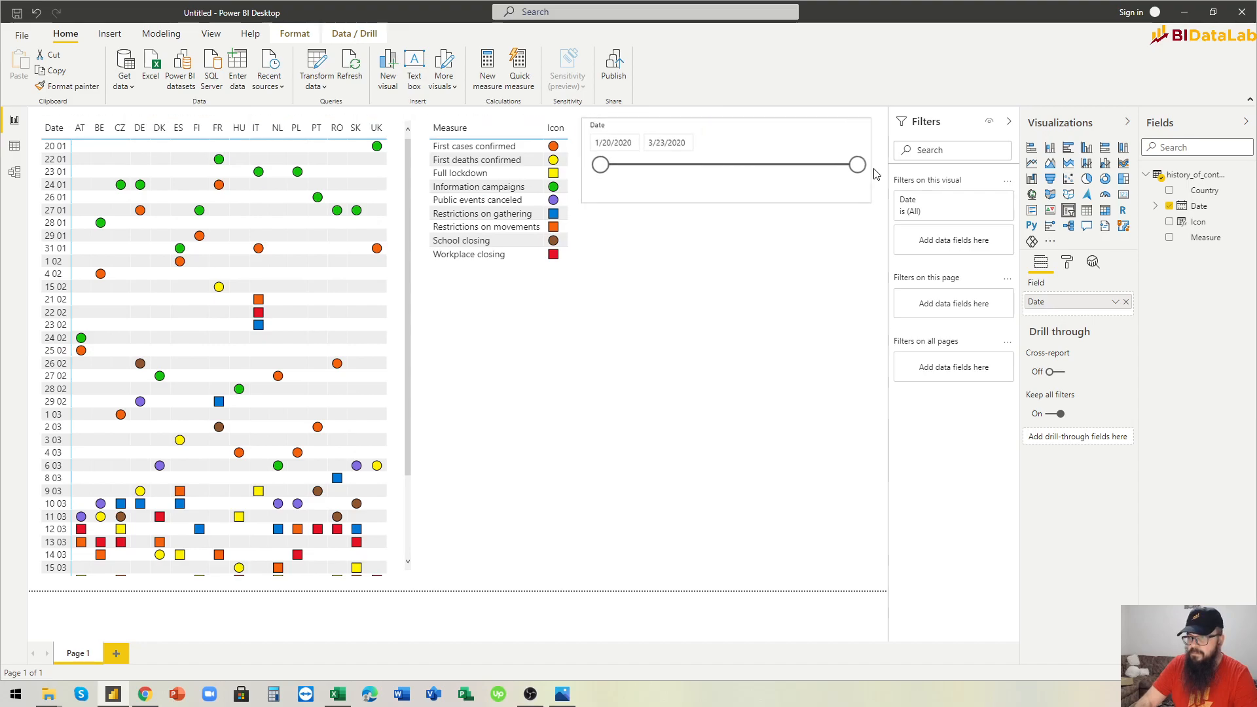
Step: Add a Country slicer directly below the Date slicer and widen it to match the Date slicer's width
left_click(724, 332)
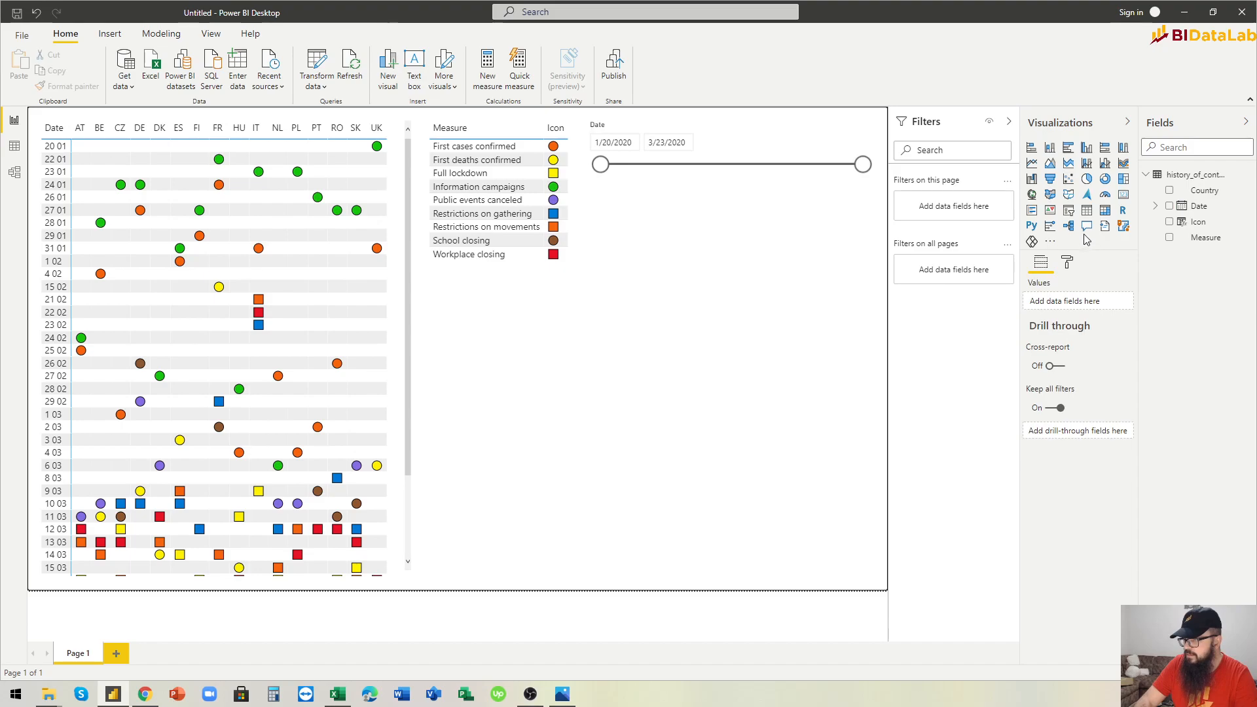
left_click(1069, 211)
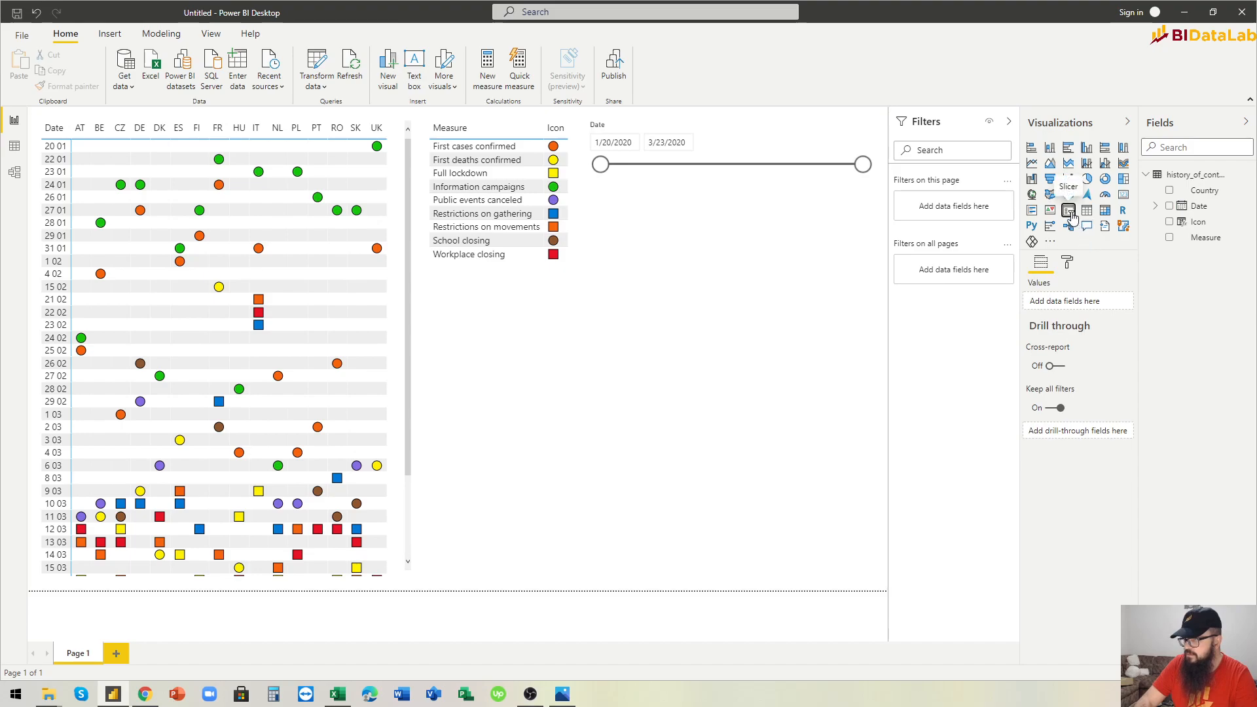
left_click(1170, 191)
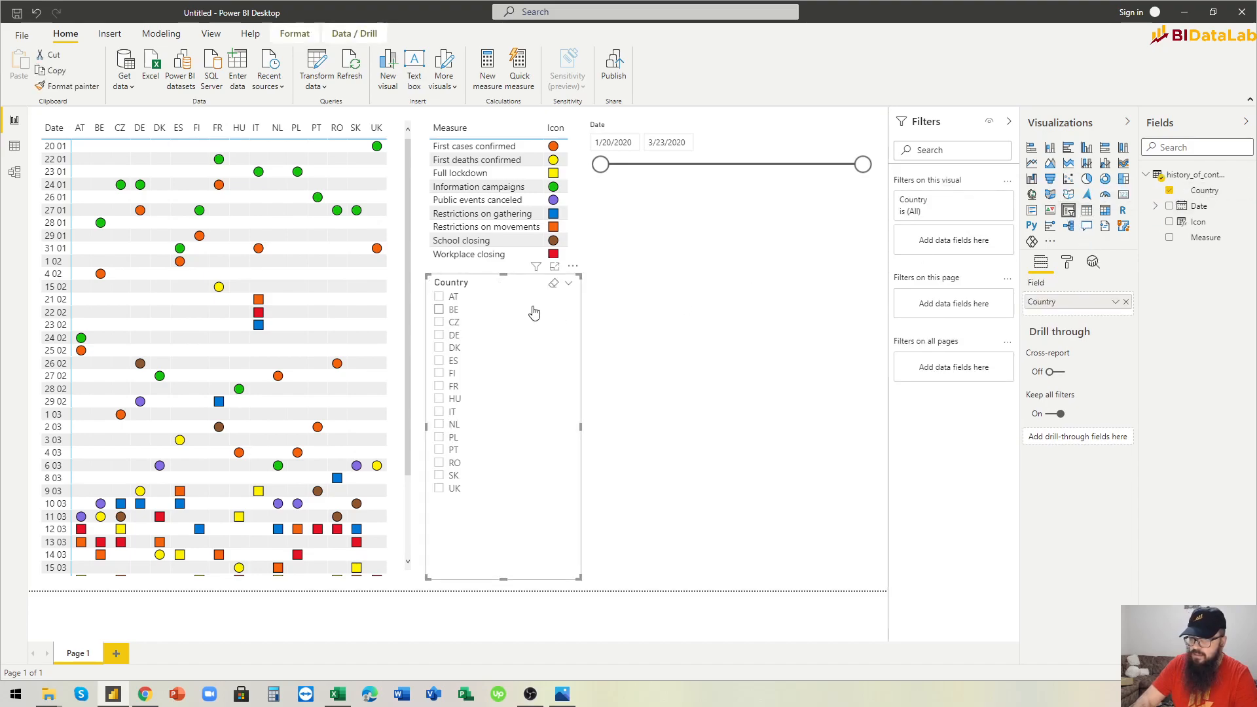
left_click_drag(517, 293, 683, 201)
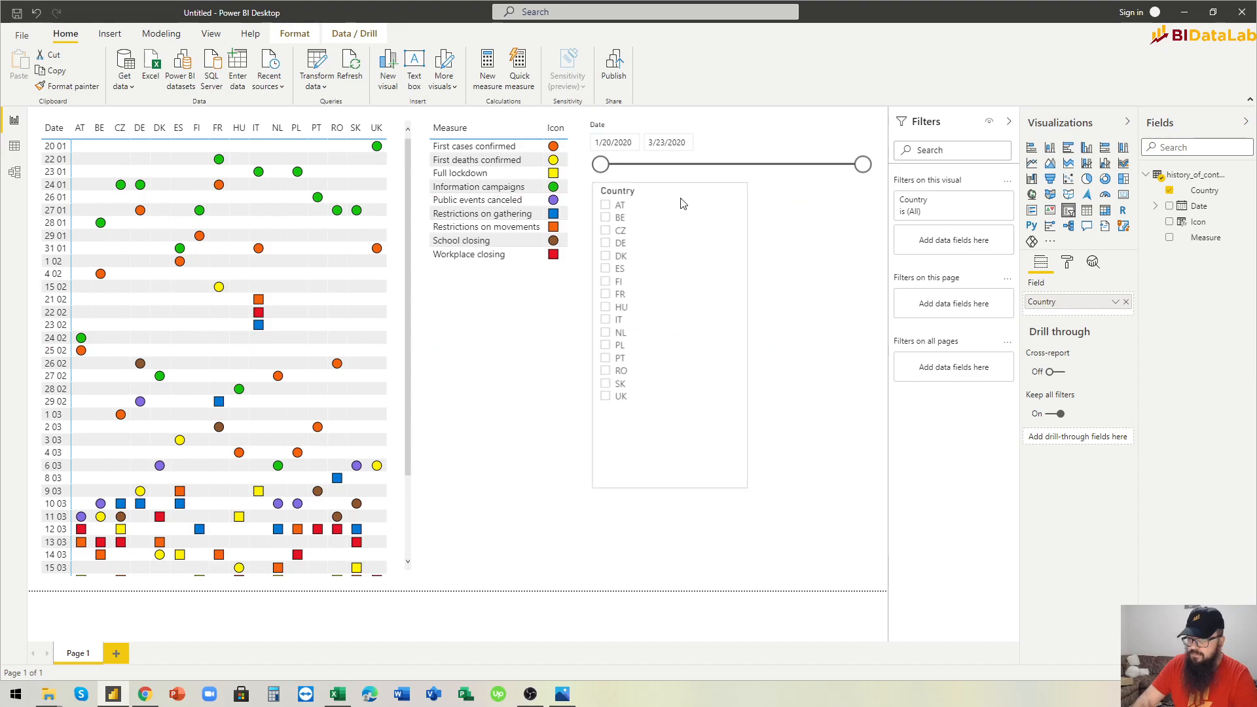
left_click_drag(746, 334, 871, 336)
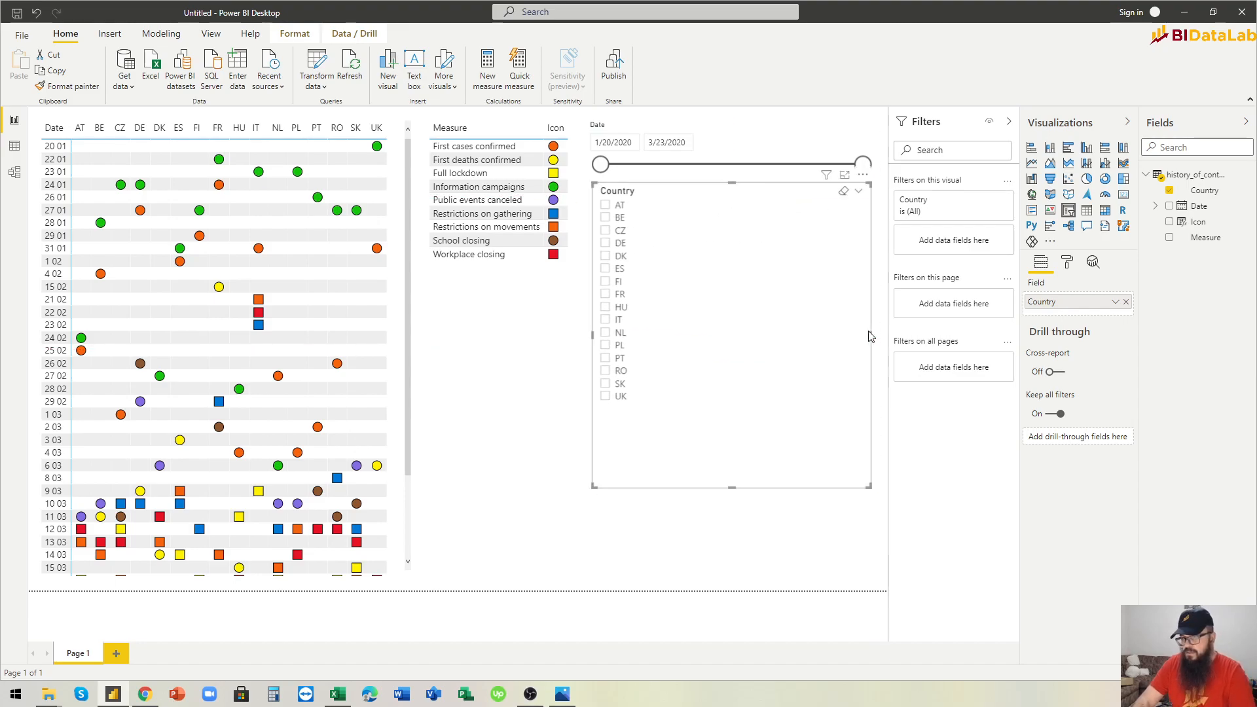
Step: Set the Country slicer's orientation to Horizontal and reduce its height to 264
left_click(1067, 262)
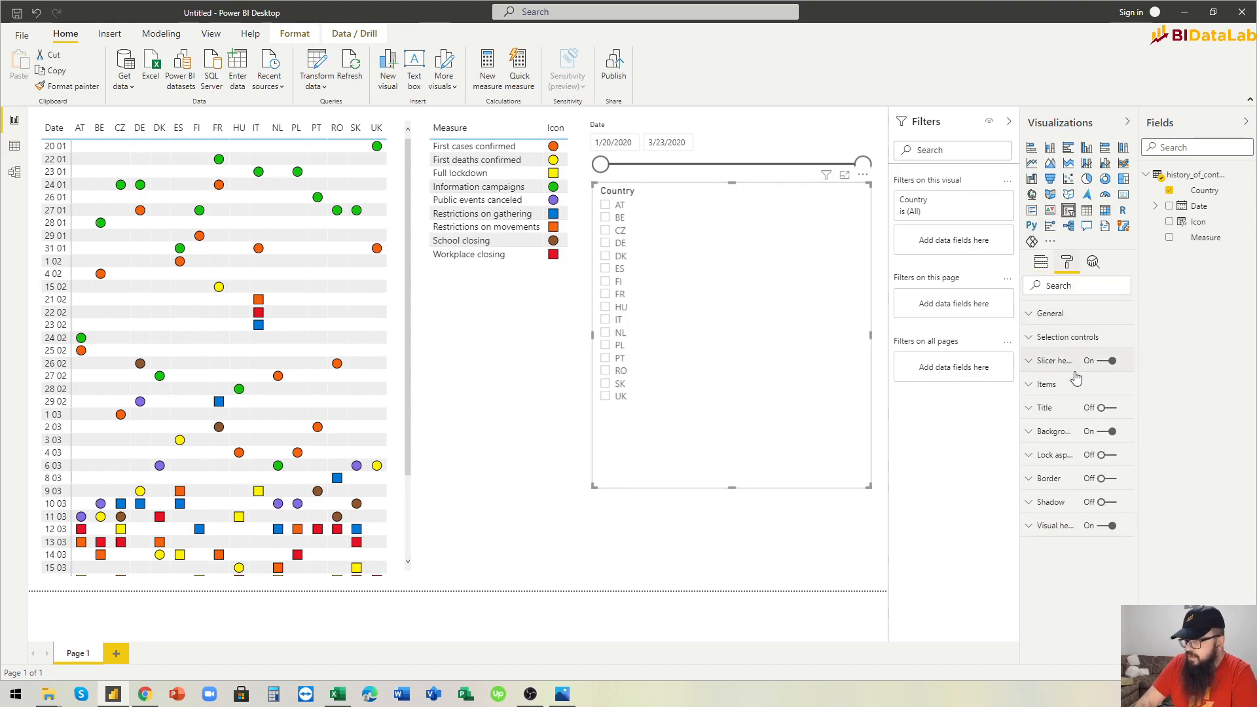
left_click(1051, 315)
left_click(1064, 435)
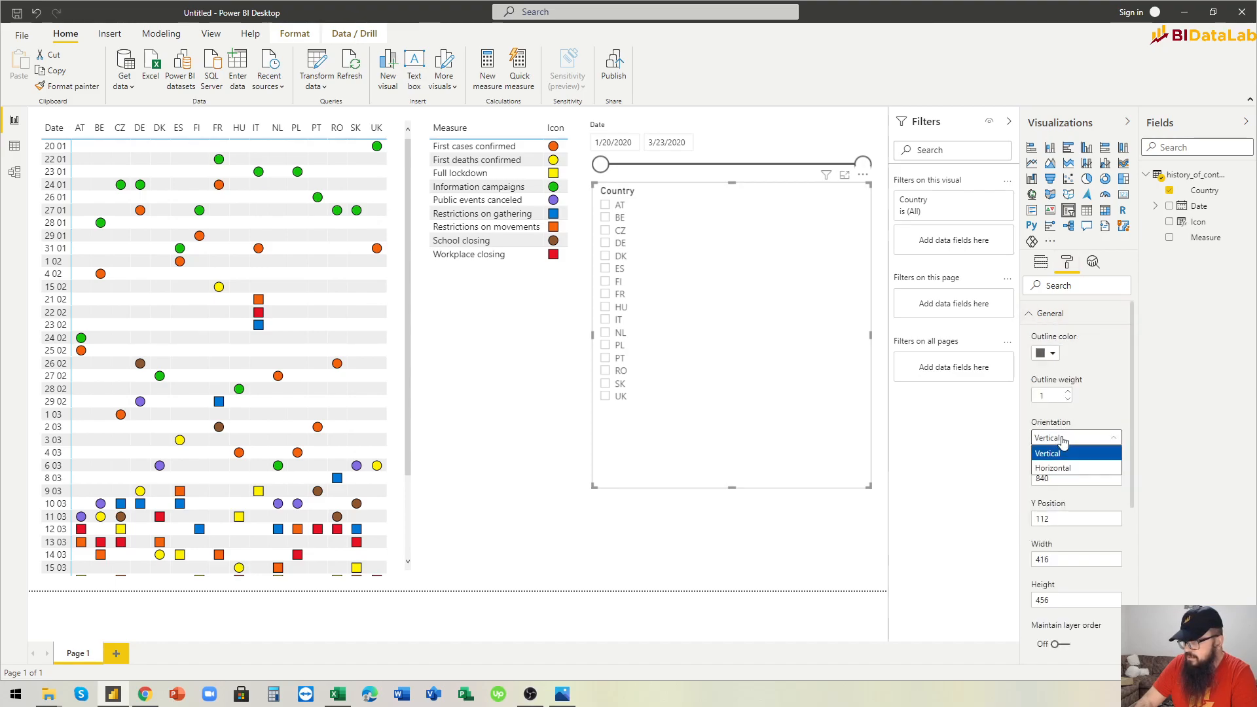
left_click(1065, 469)
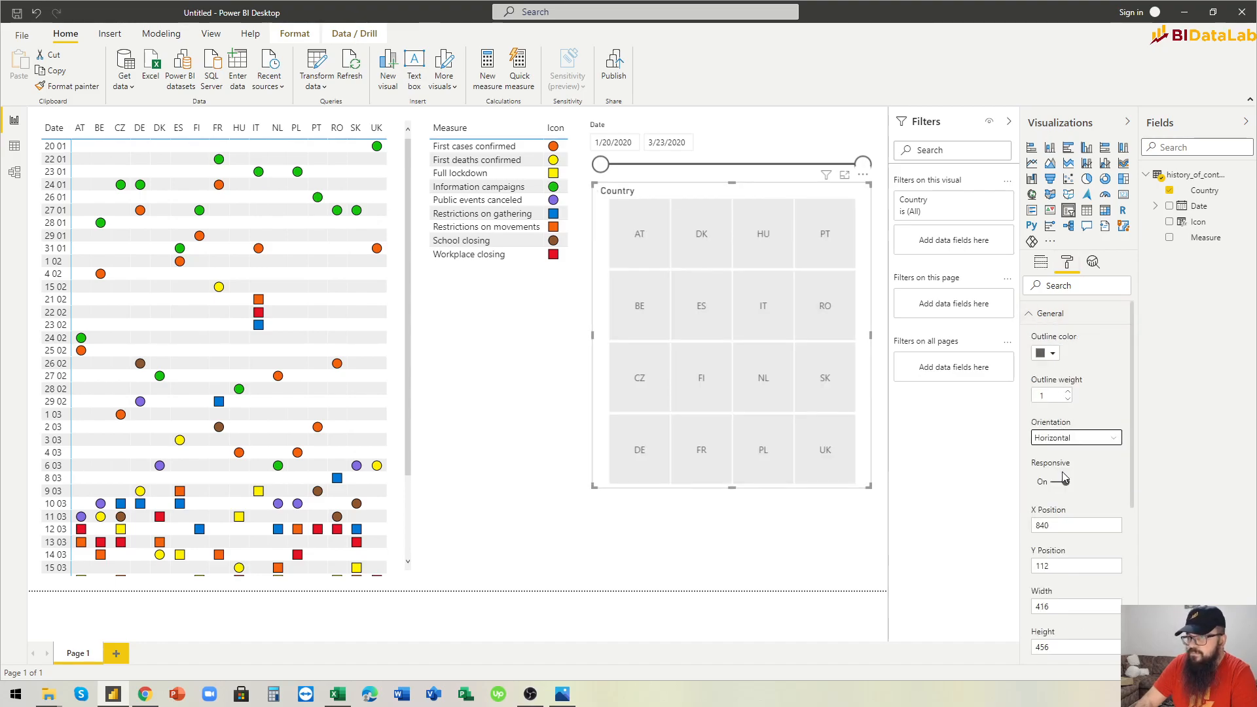
left_click_drag(733, 490, 732, 358)
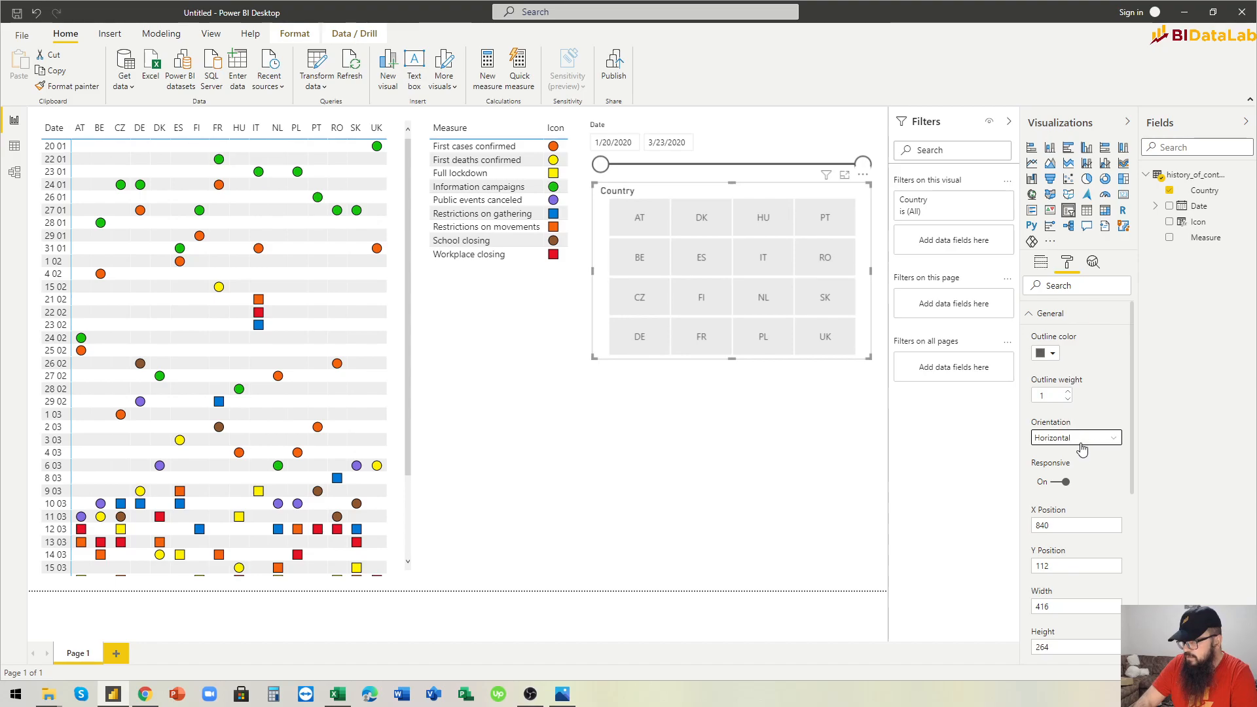
scroll(1083, 437, "down", 3)
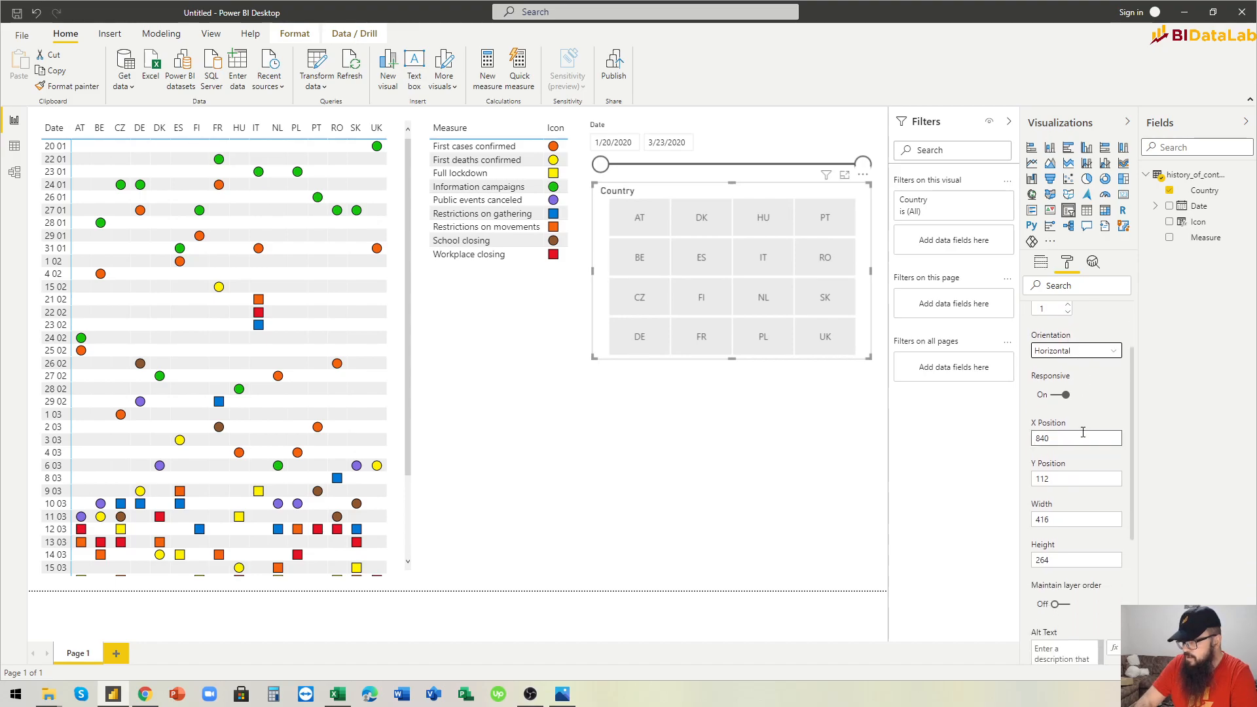
scroll(1083, 433, "up", 3)
left_click(1035, 315)
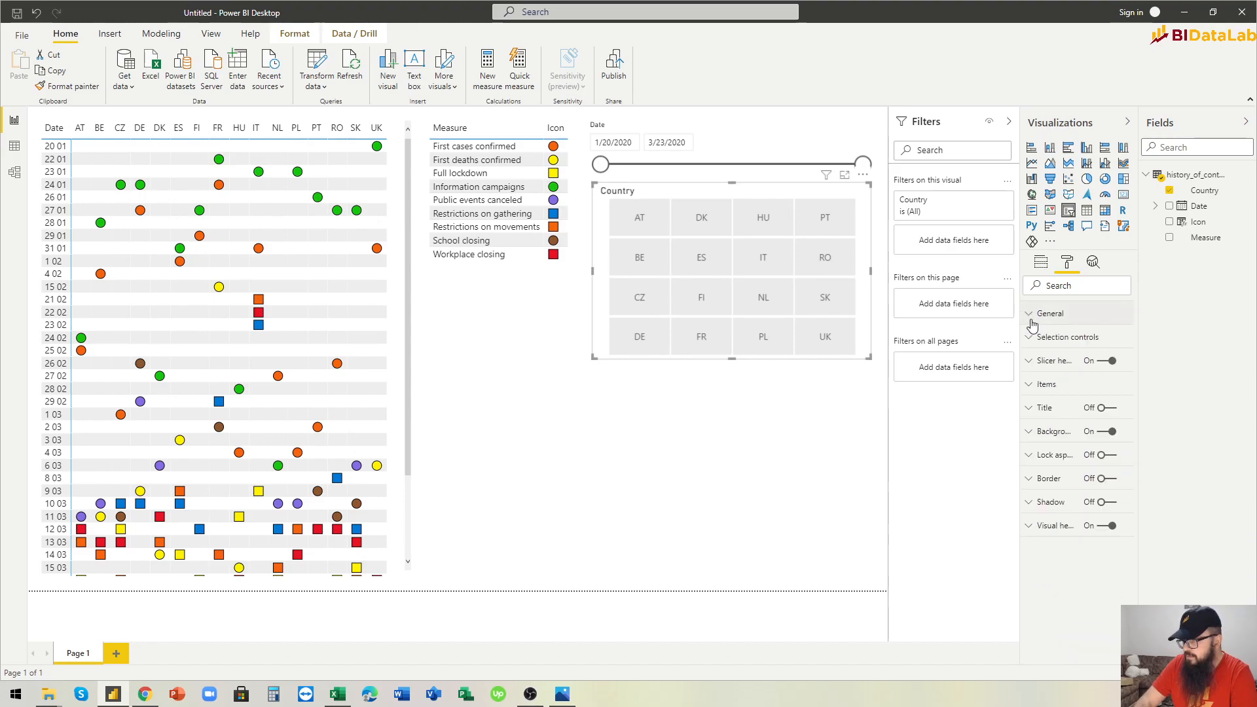
Step: Give the Country slicer's items a Frame outline and shorten the slicer a little further
left_click(1045, 386)
left_click(1077, 509)
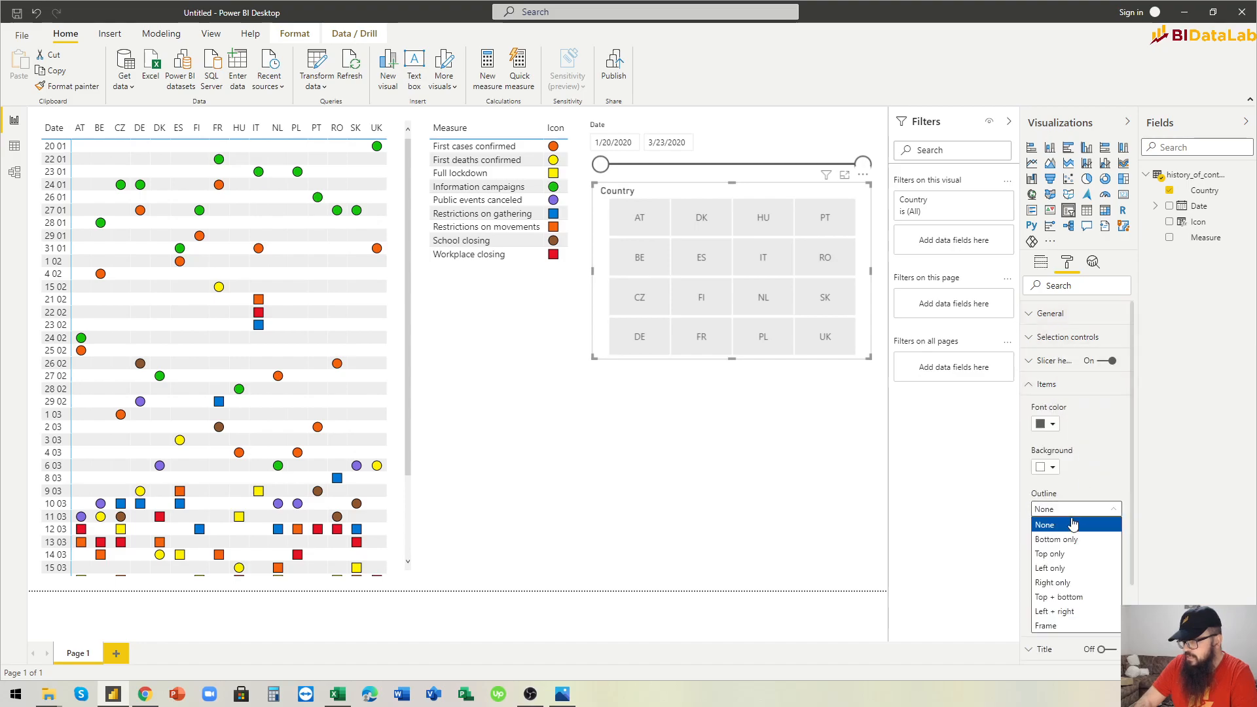
left_click(1059, 628)
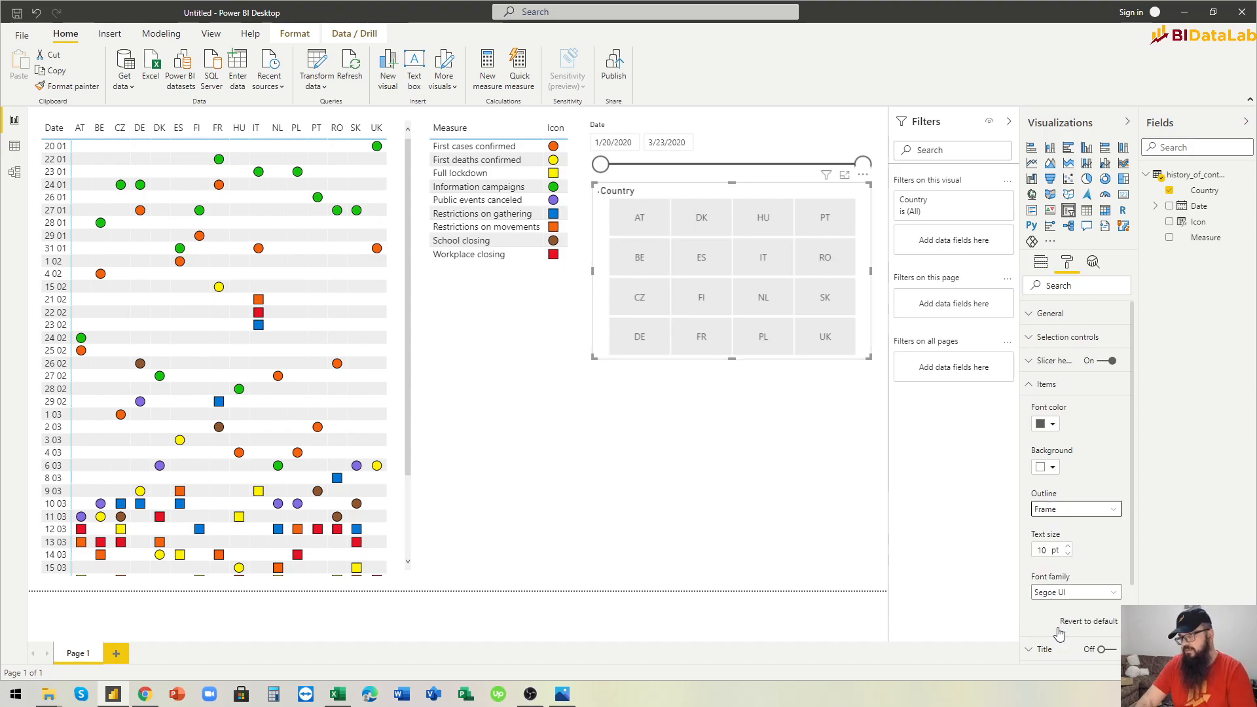
left_click_drag(733, 359, 733, 328)
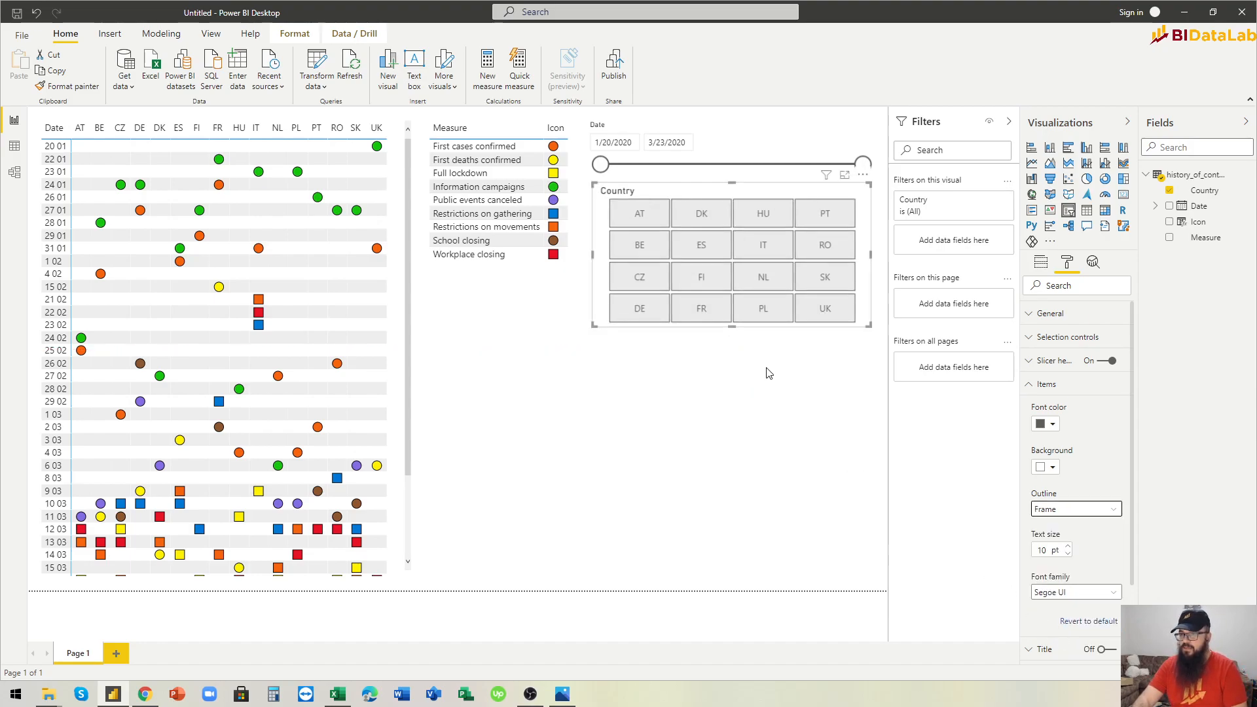
left_click(732, 376)
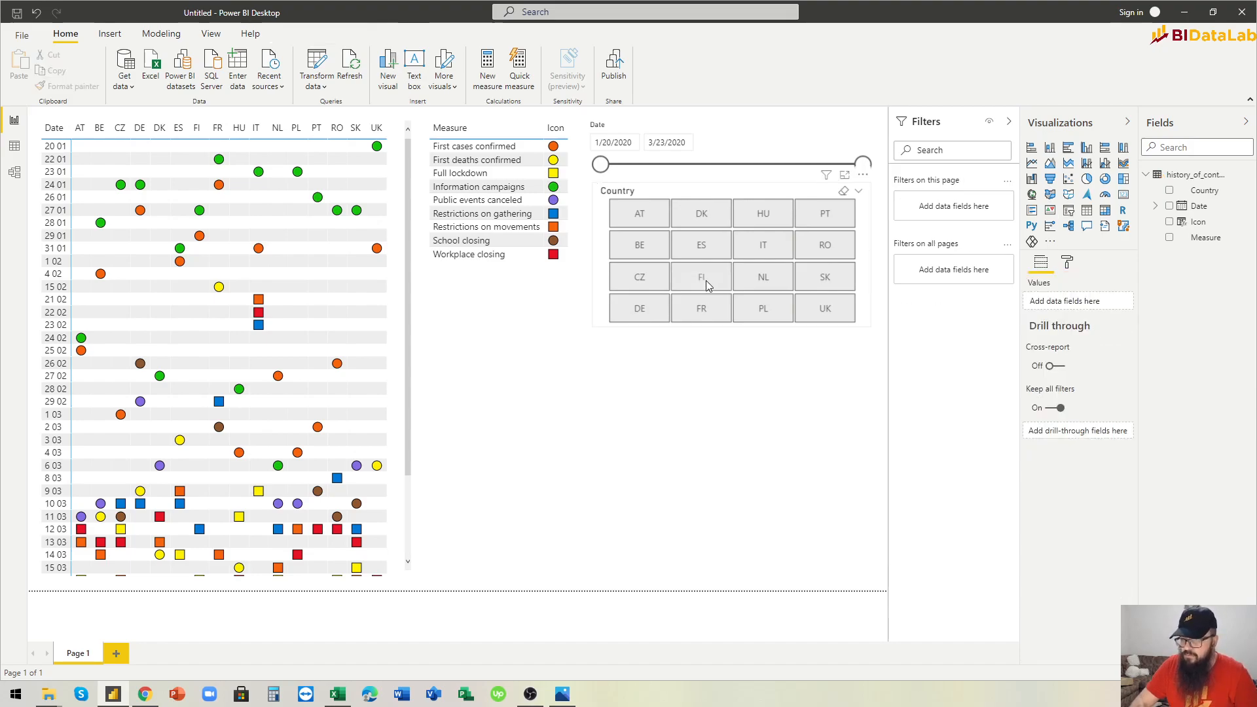
Step: Test the Country slicer by filtering the matrix to FI, IT, RO, SK and UK one at a time, and clear the selection
left_click(706, 282)
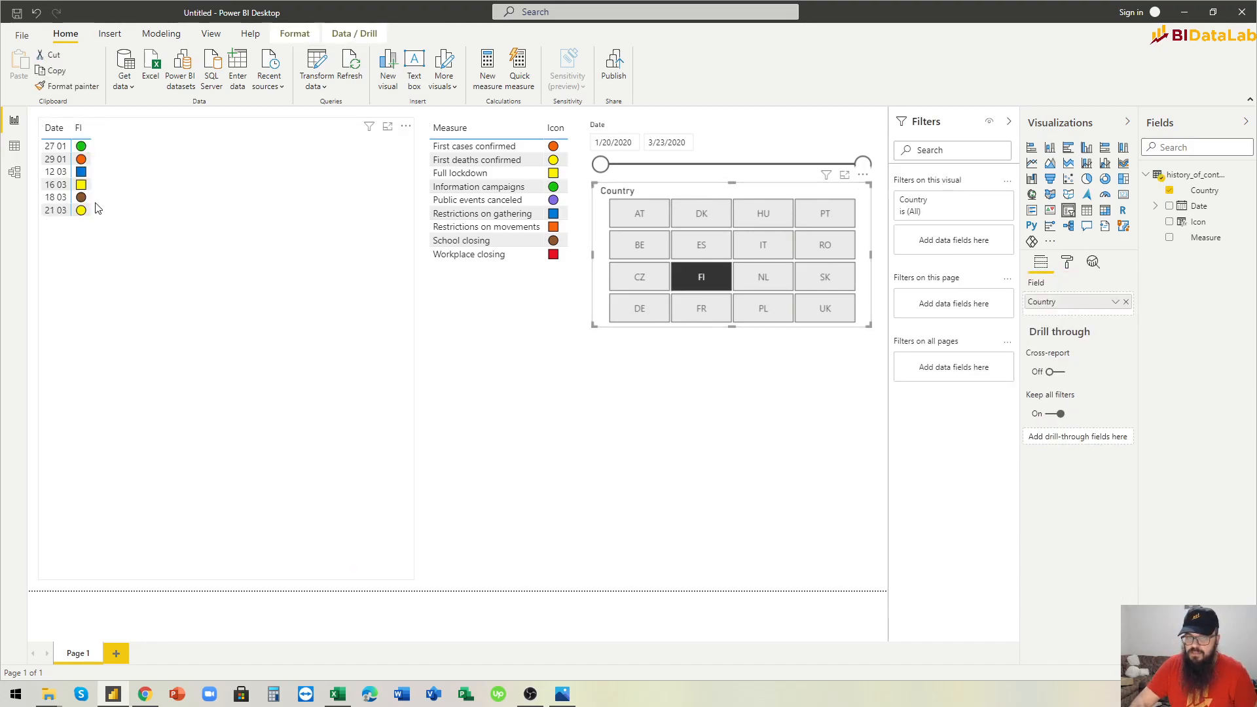
left_click(769, 246)
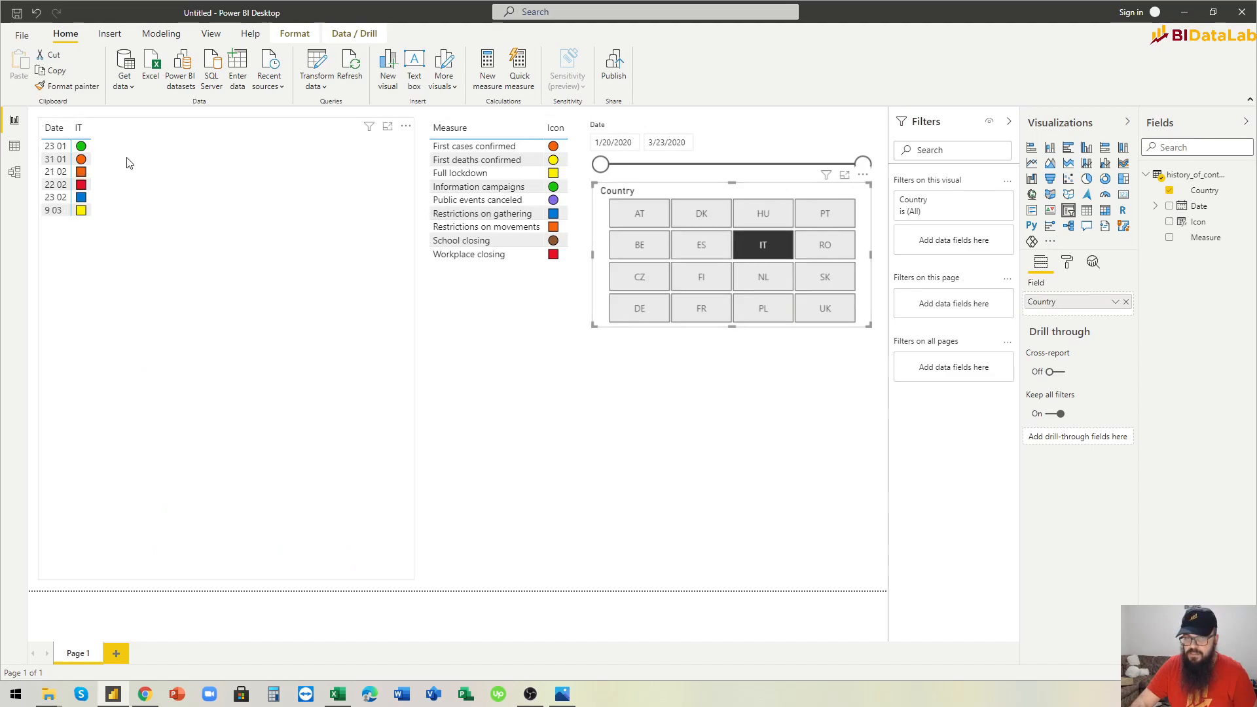
left_click(832, 249)
left_click(824, 275)
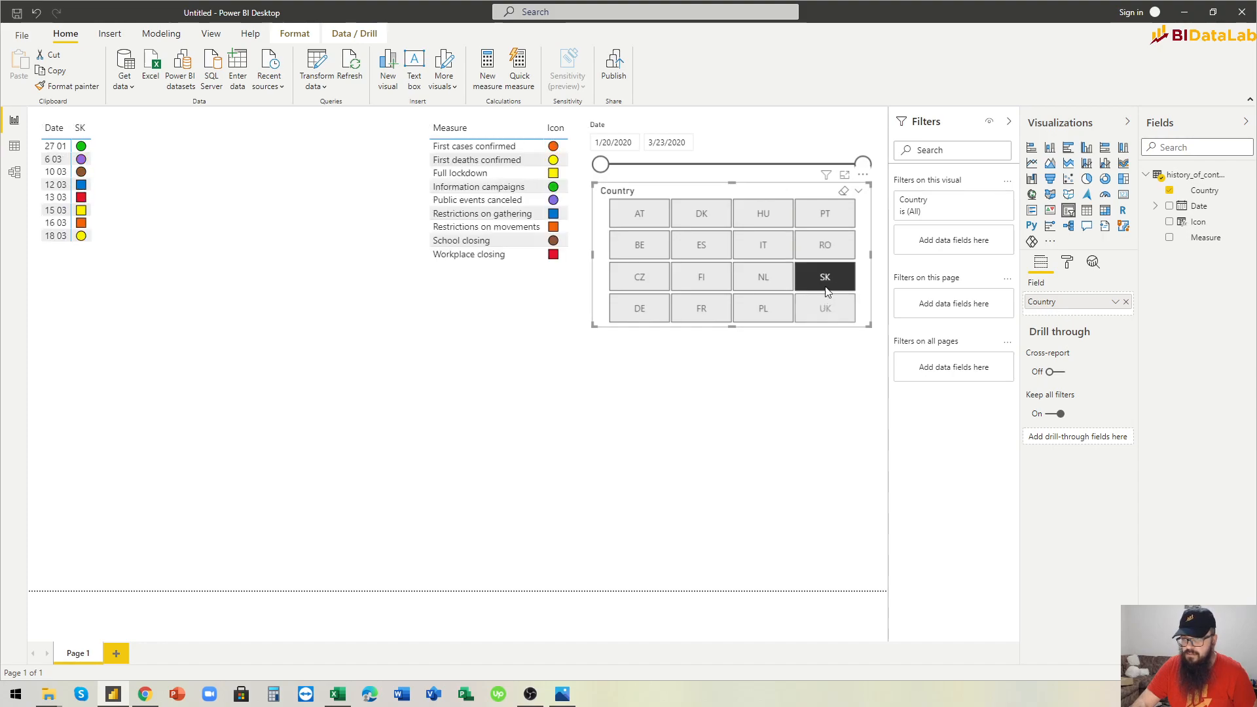
left_click(829, 310)
left_click(829, 309)
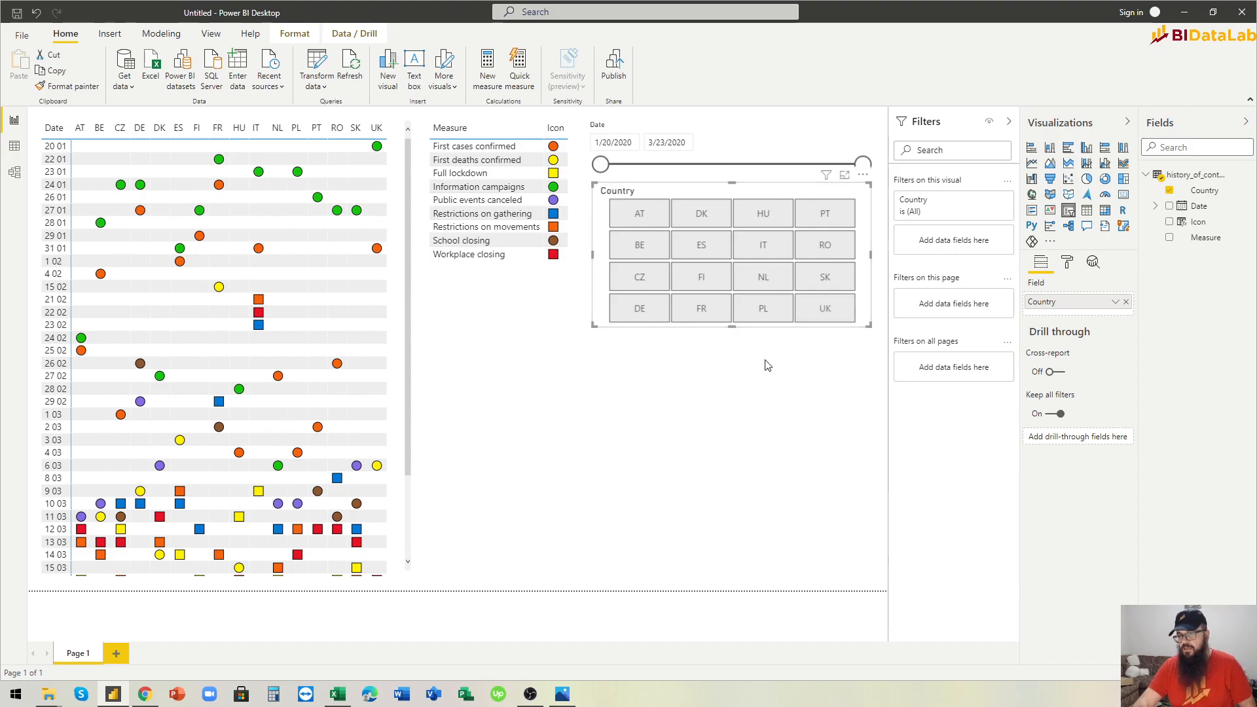
left_click(724, 365)
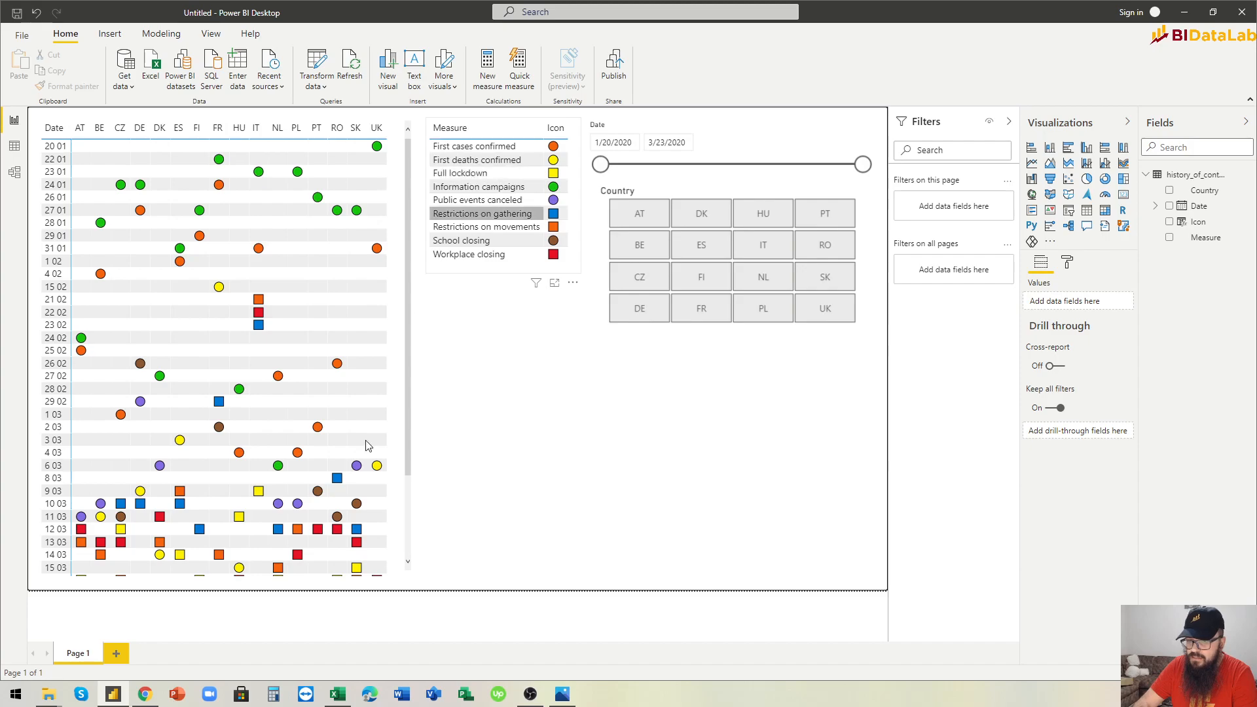
Step: Examine the order of the measure headers from First cases confirmed to Full lockdown in the Excel source workbook, and return to Power BI
left_click(351, 701)
left_click_drag(67, 255, 564, 262)
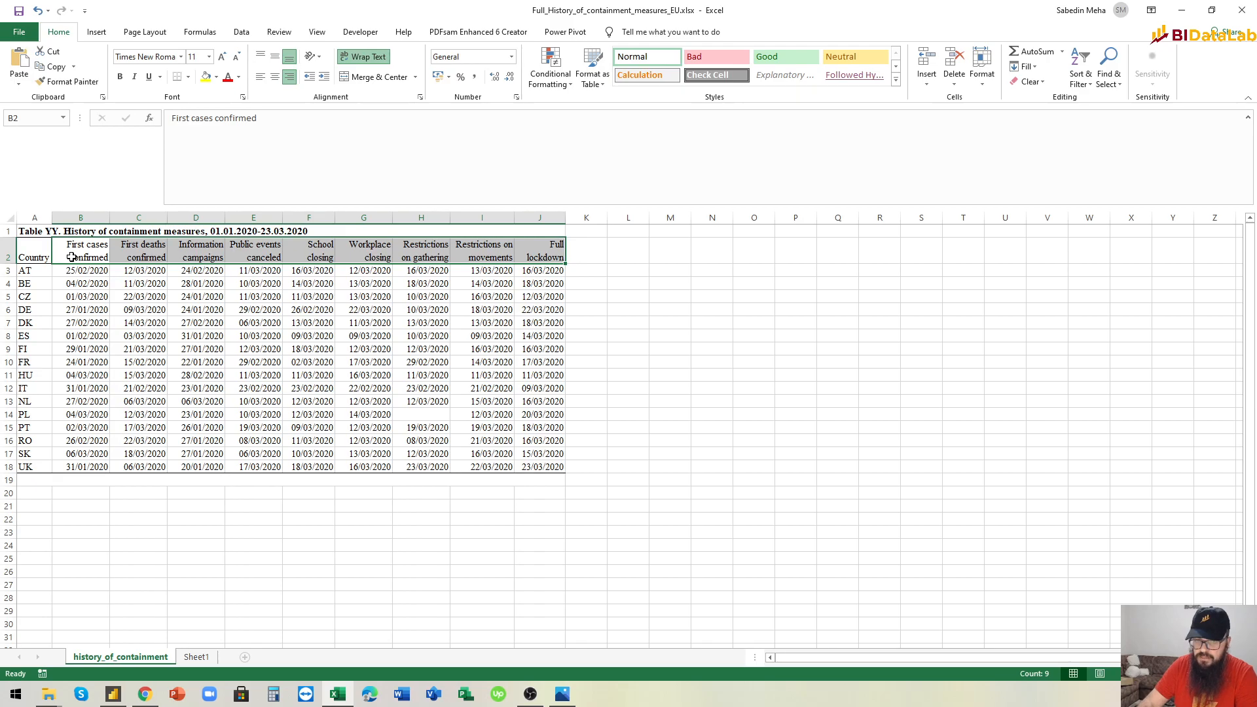
left_click(533, 257)
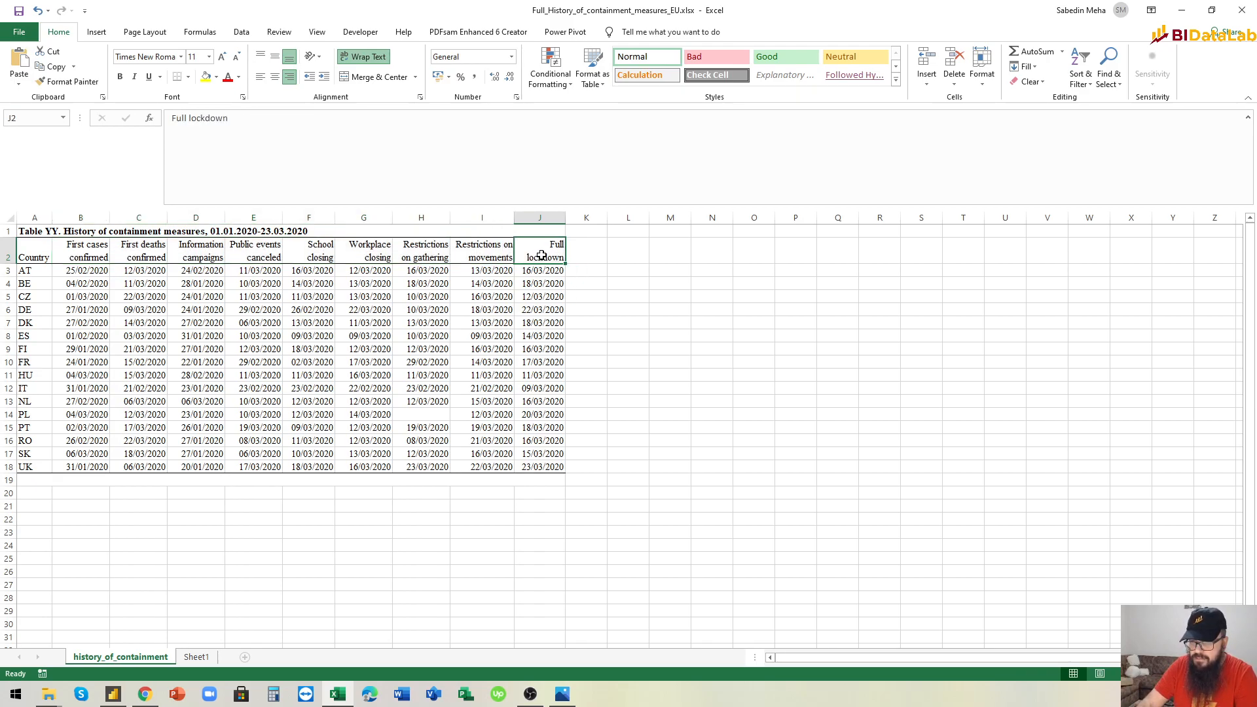
left_click(1186, 17)
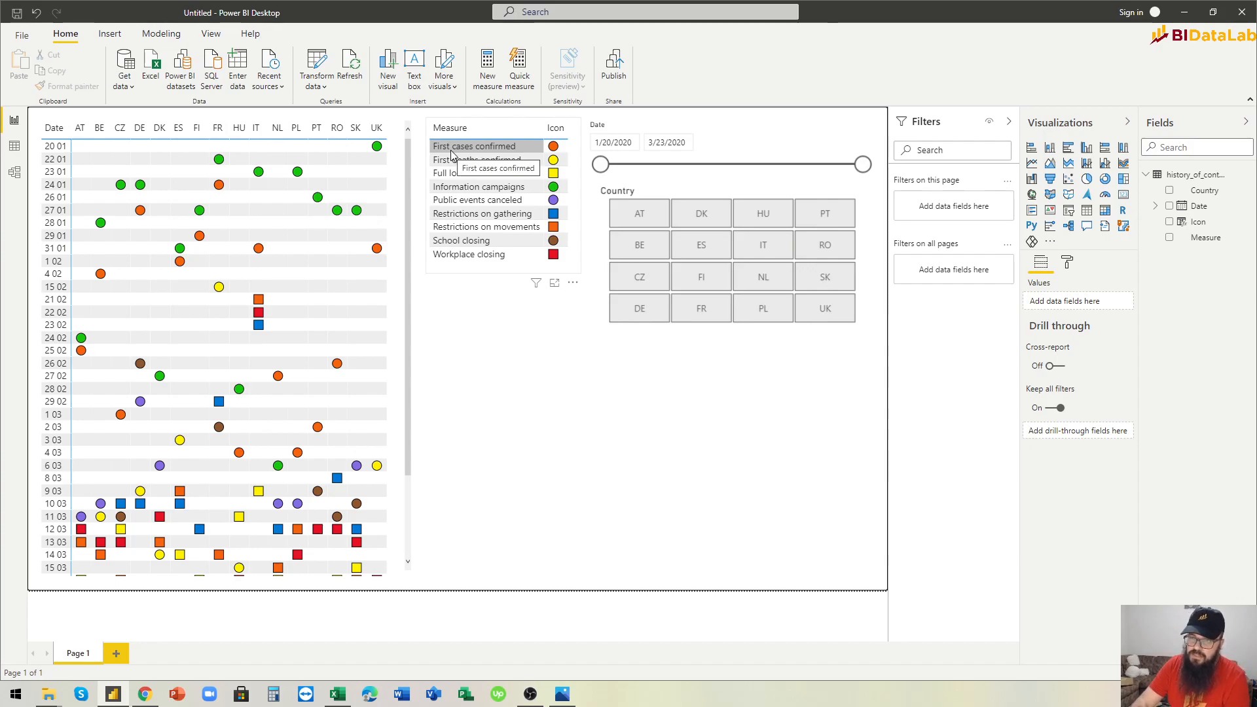
Step: Open the history_of_containment query in Power Query Editor and start a column from examples based on the Measure column
left_click(499, 278)
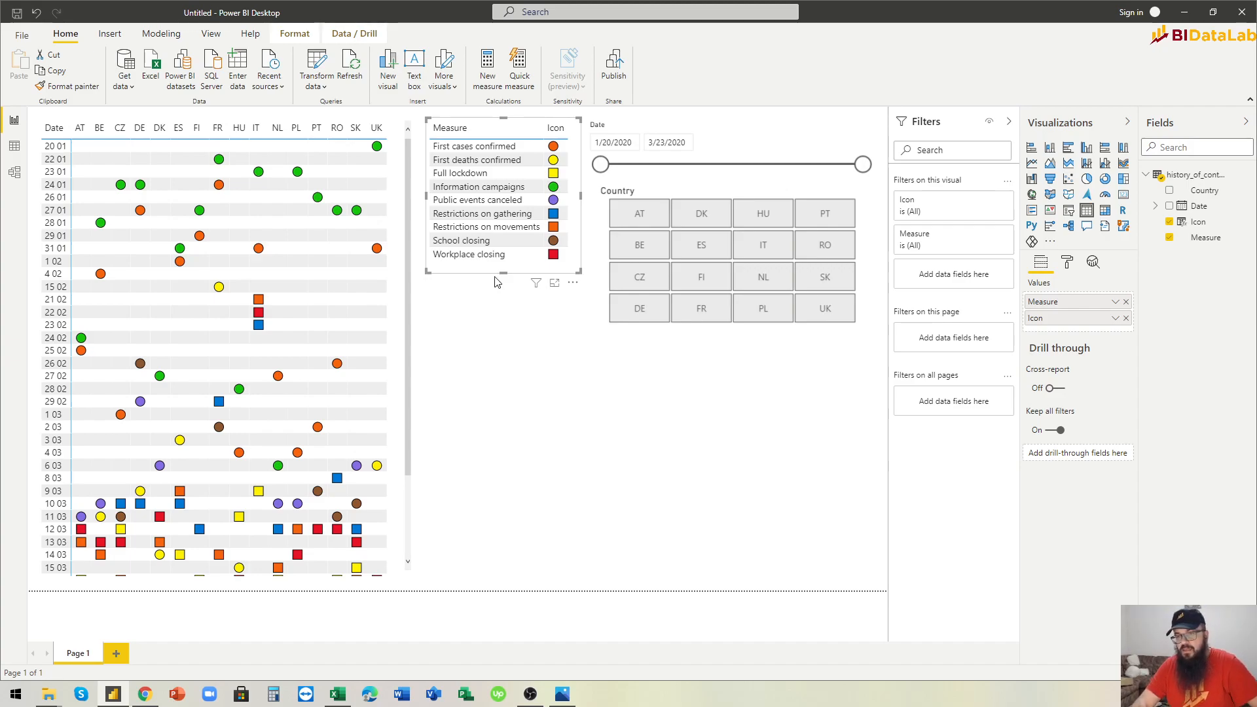
left_click(314, 59)
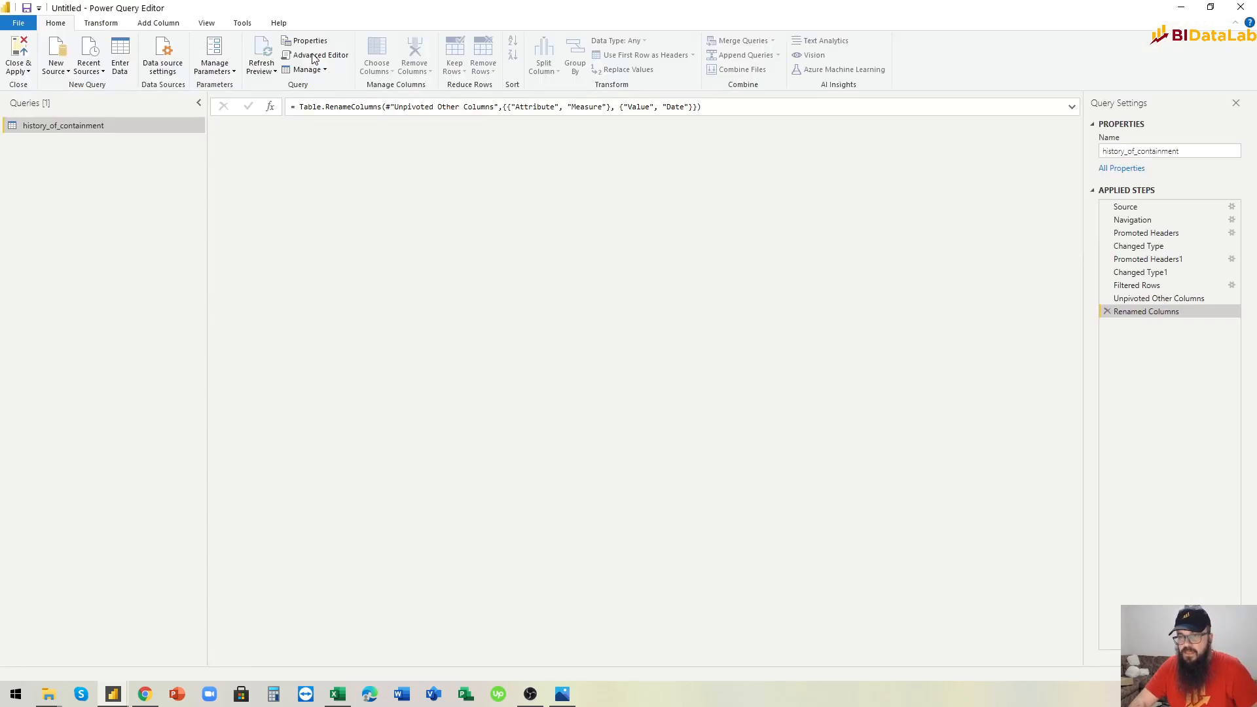
left_click(393, 127)
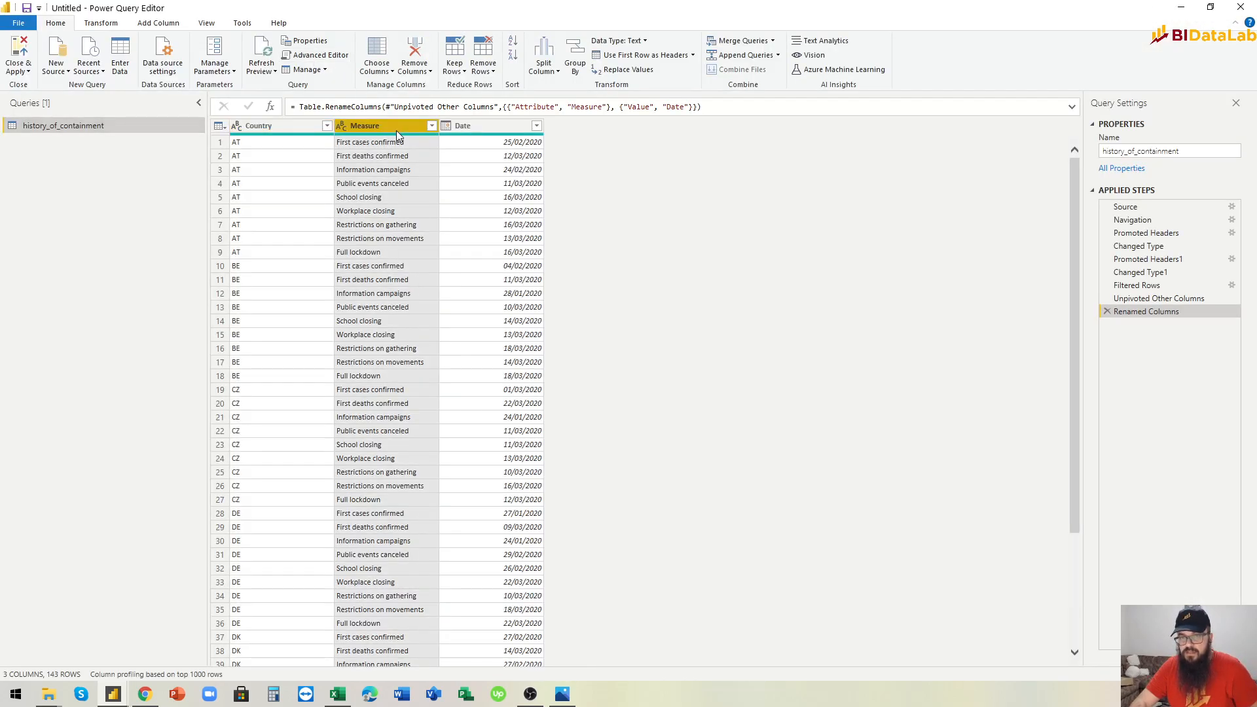
left_click(160, 23)
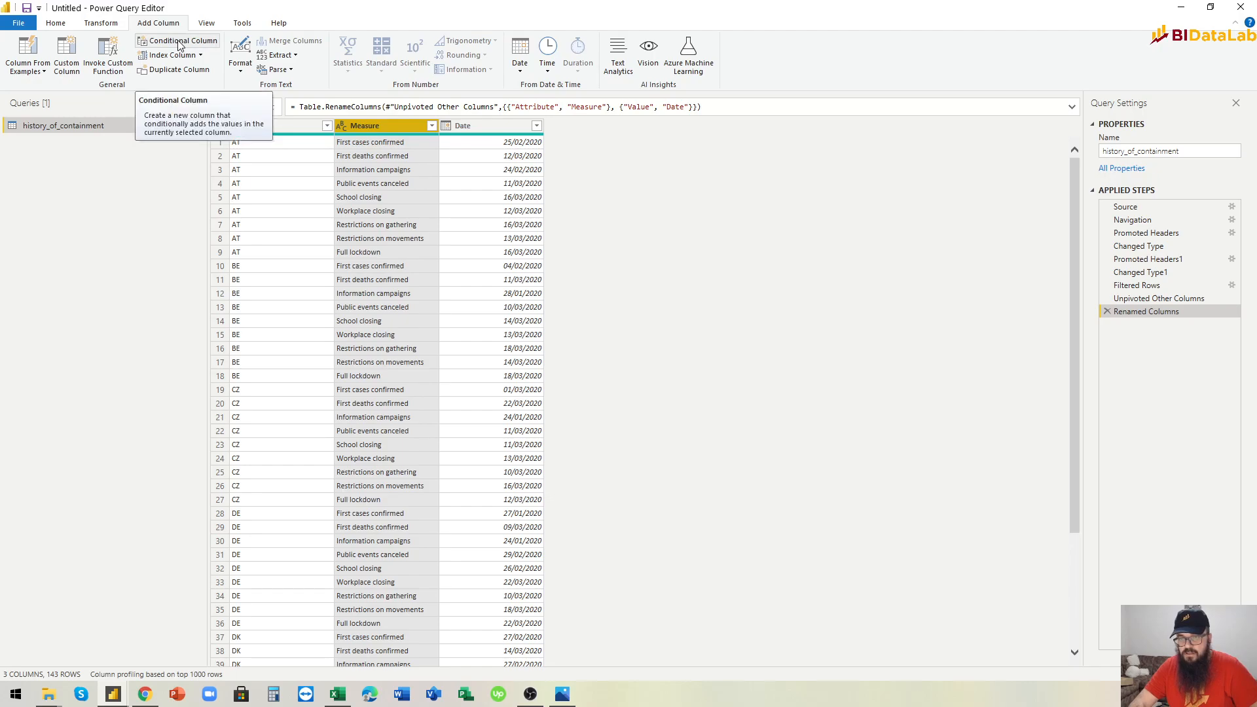
left_click(45, 72)
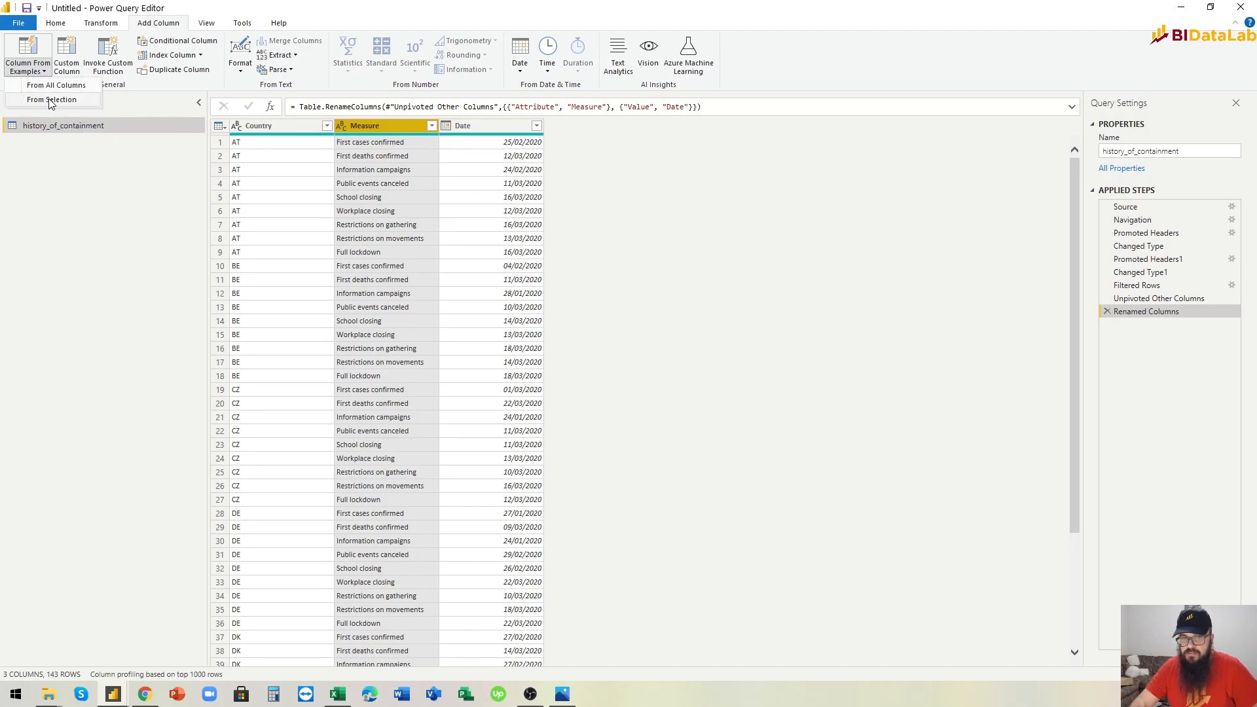
left_click(53, 100)
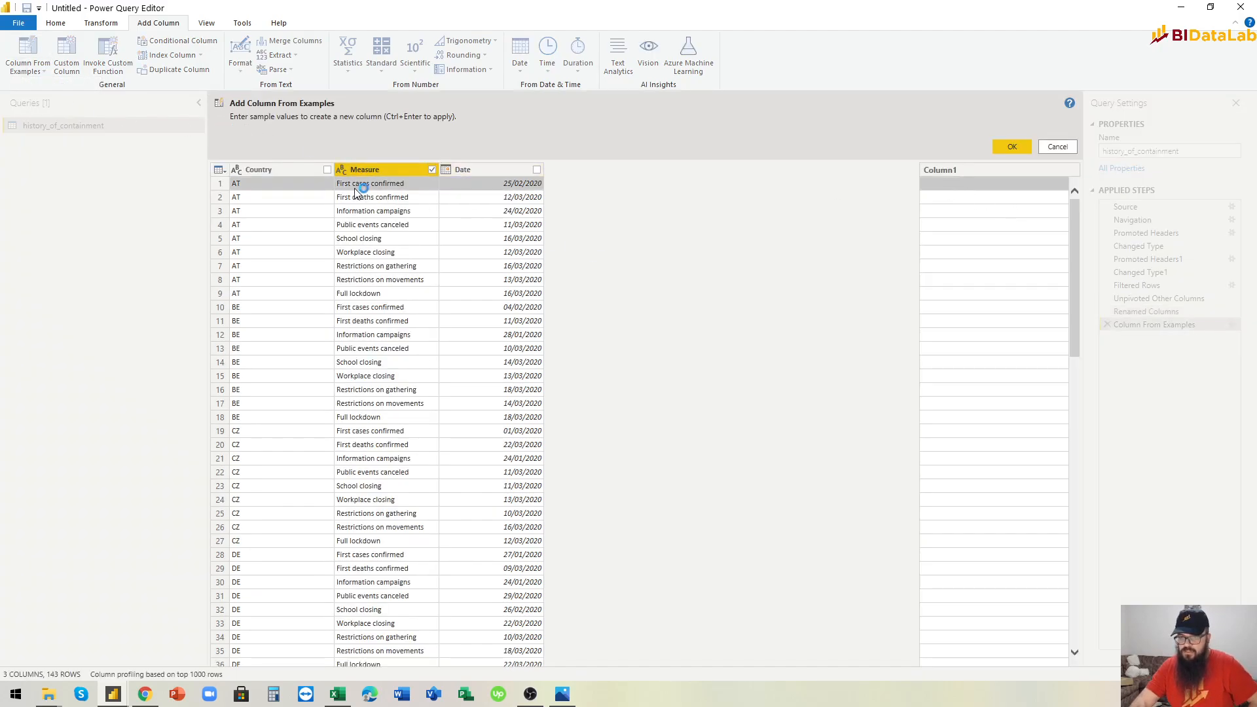
Step: Enter the example values 1 to 9 for the nine AT measures in row order, from First cases confirmed to Full lockdown
type("1")
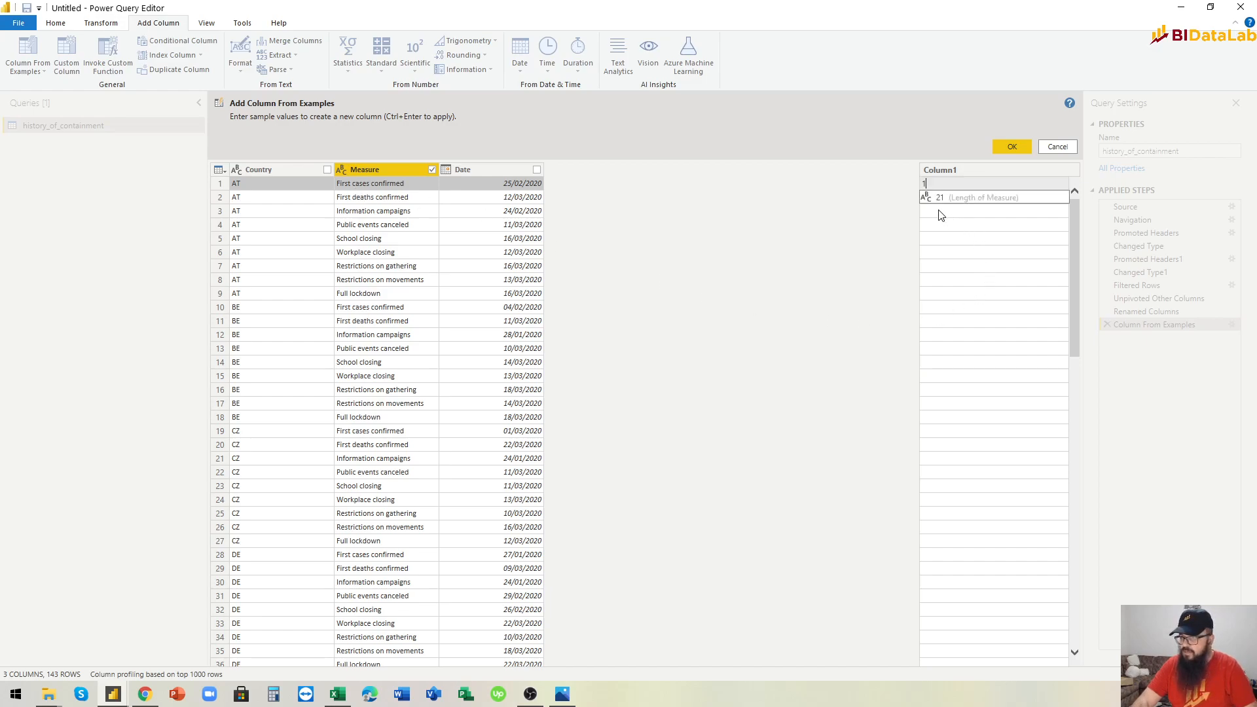
left_click(946, 211)
left_click(936, 201)
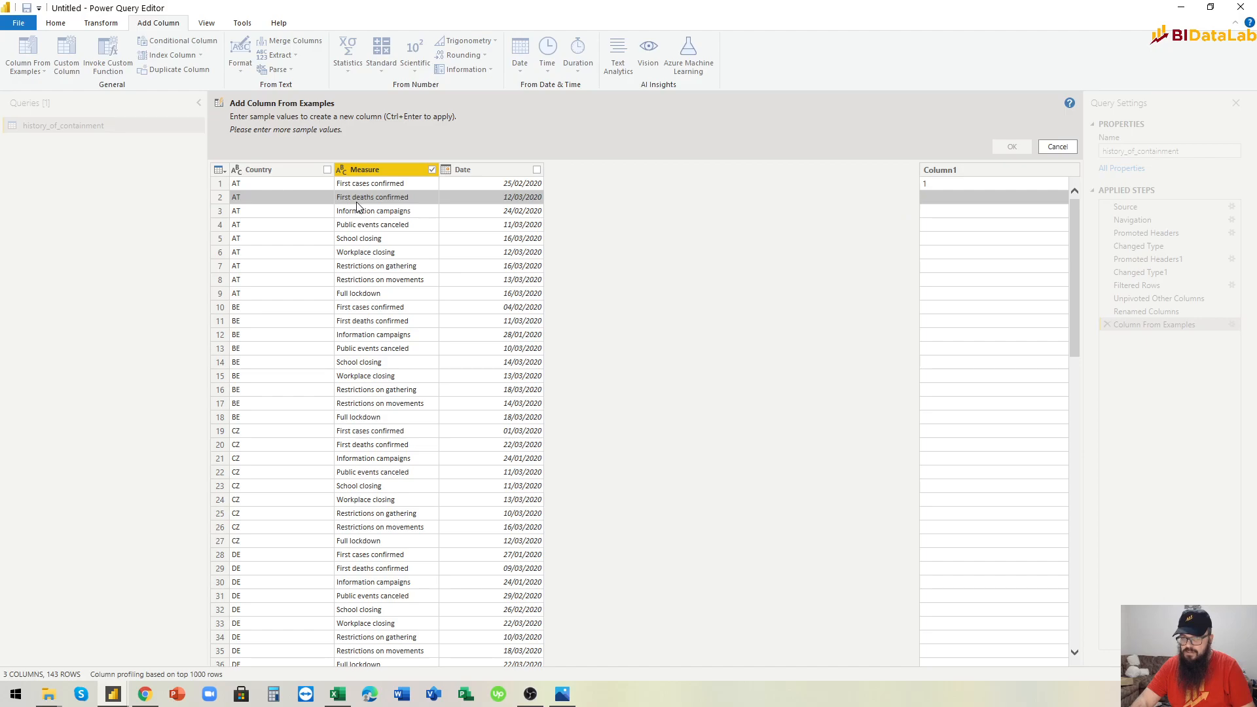
type("2")
left_click(935, 214)
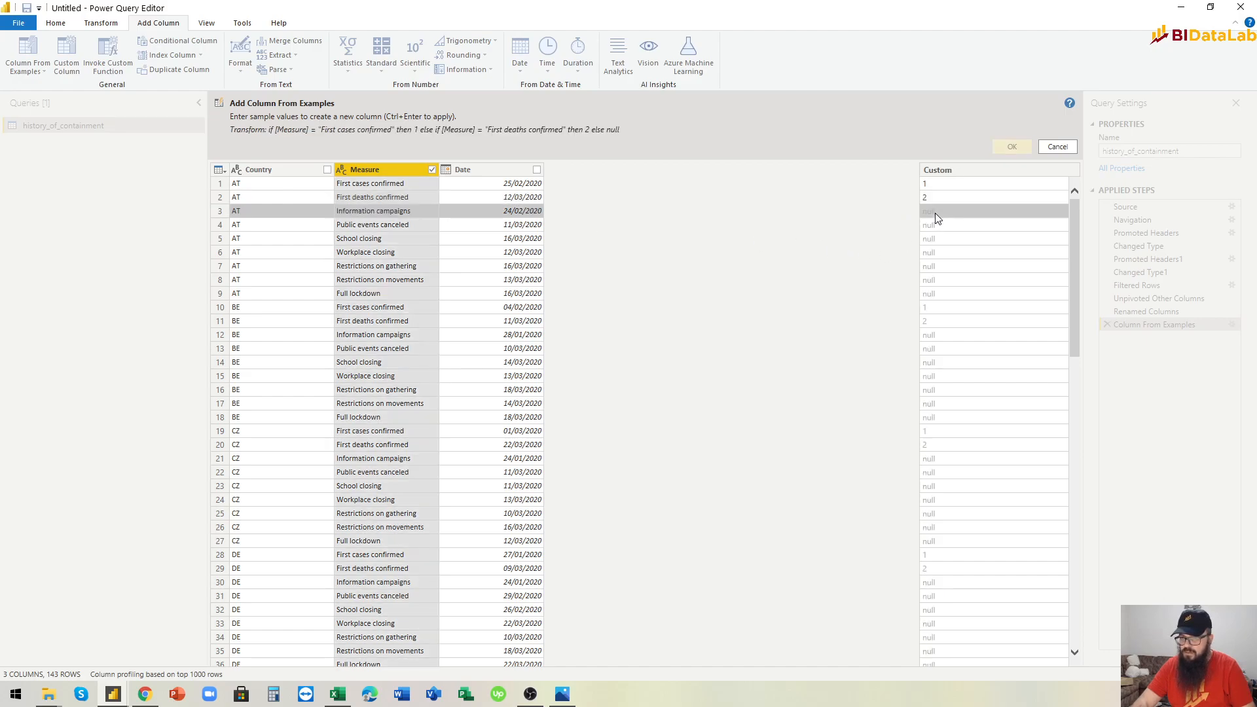
type("3")
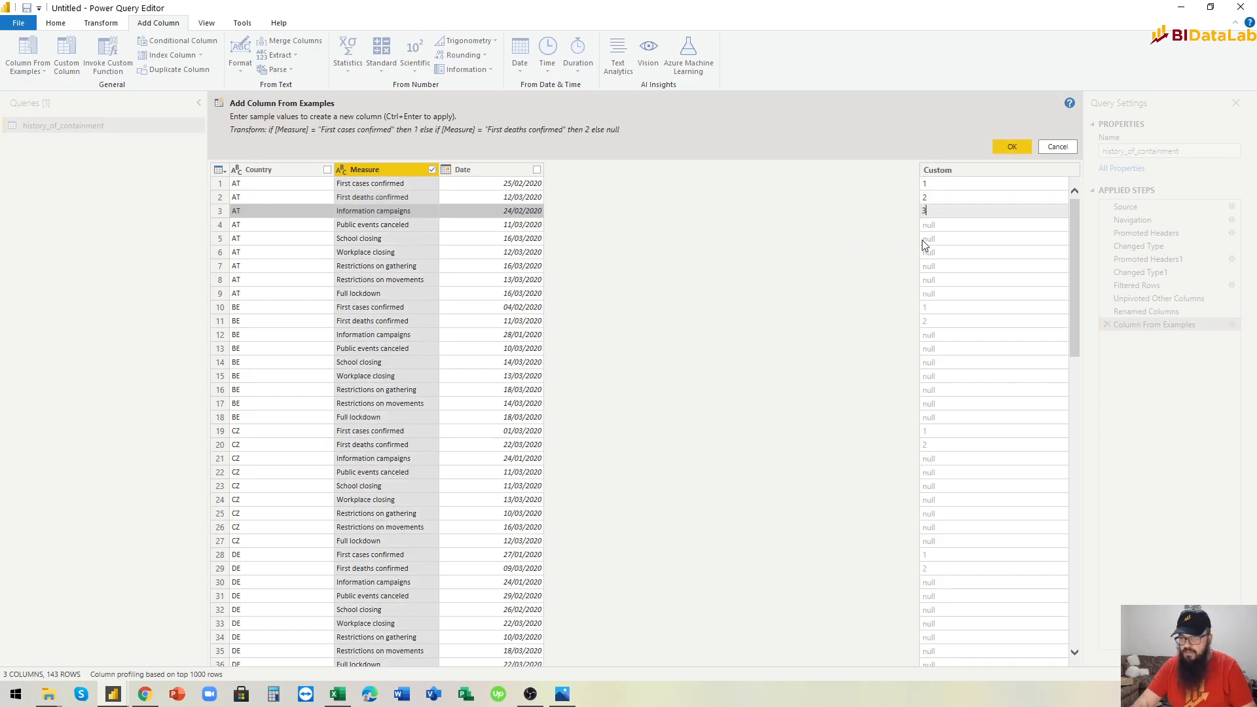
left_click(935, 225)
type("4")
left_click(934, 239)
type("5")
left_click(935, 252)
type("6")
left_click(935, 265)
type("7")
left_click(933, 279)
type("8")
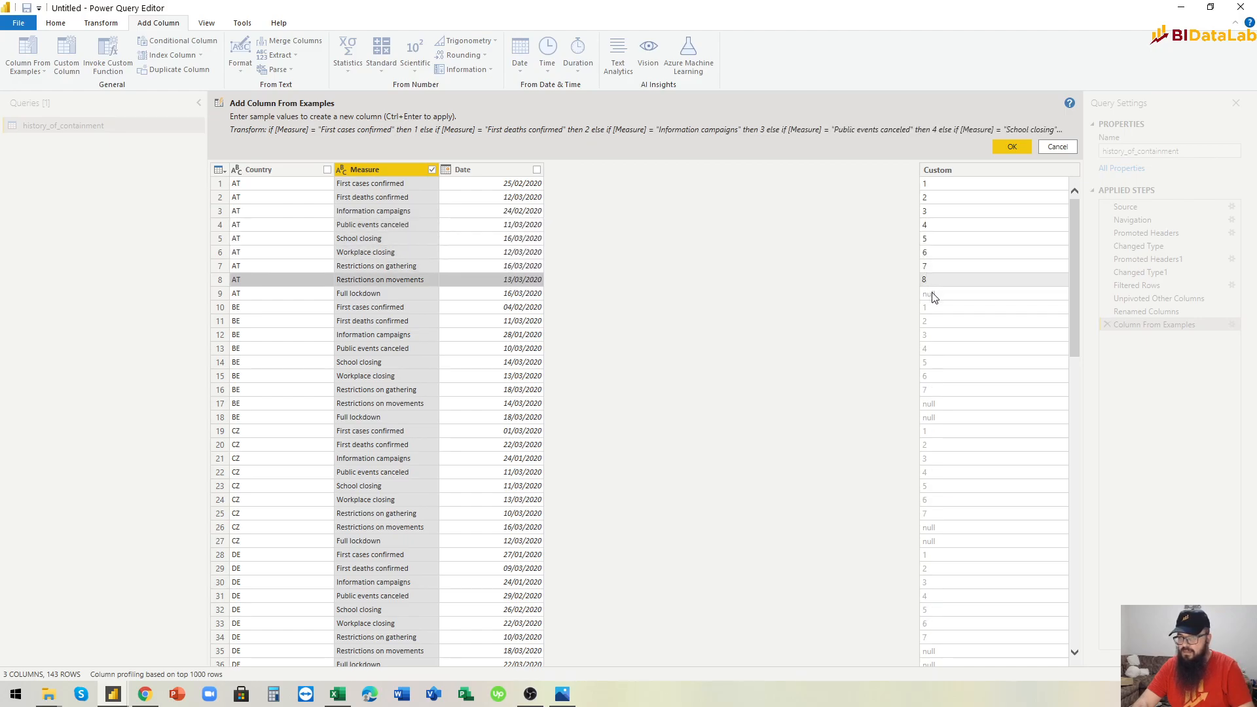
left_click(933, 294)
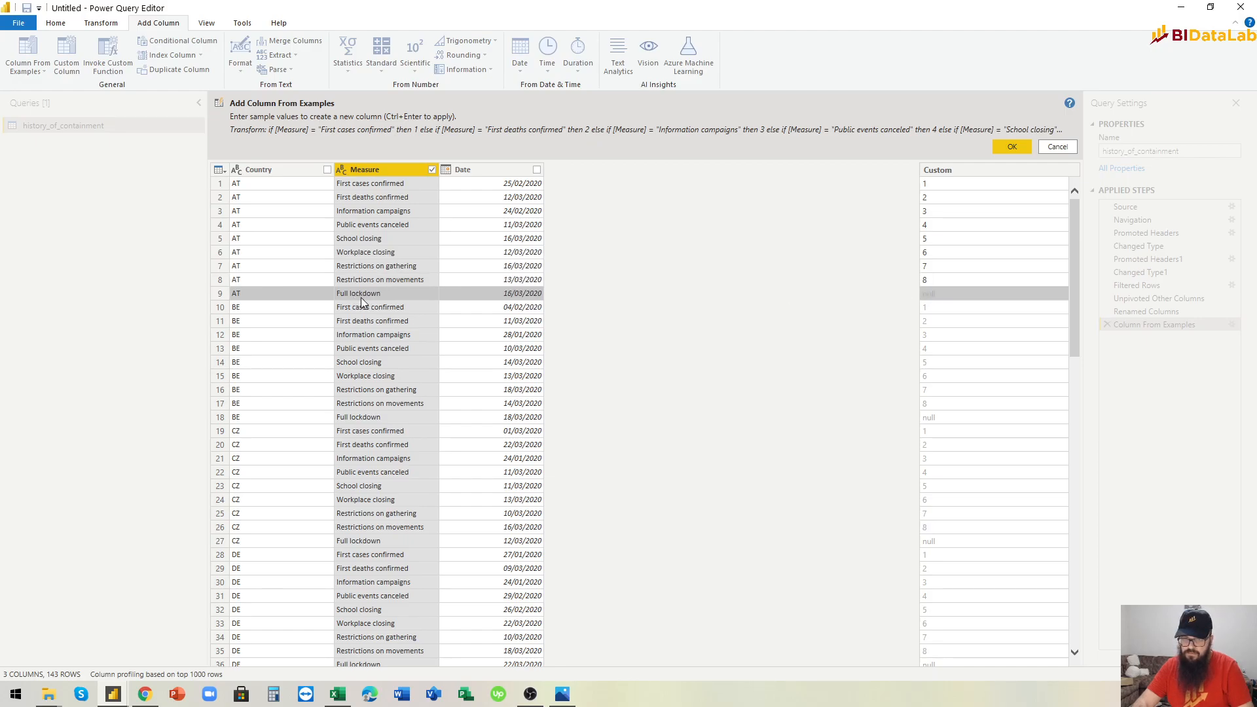
type("9")
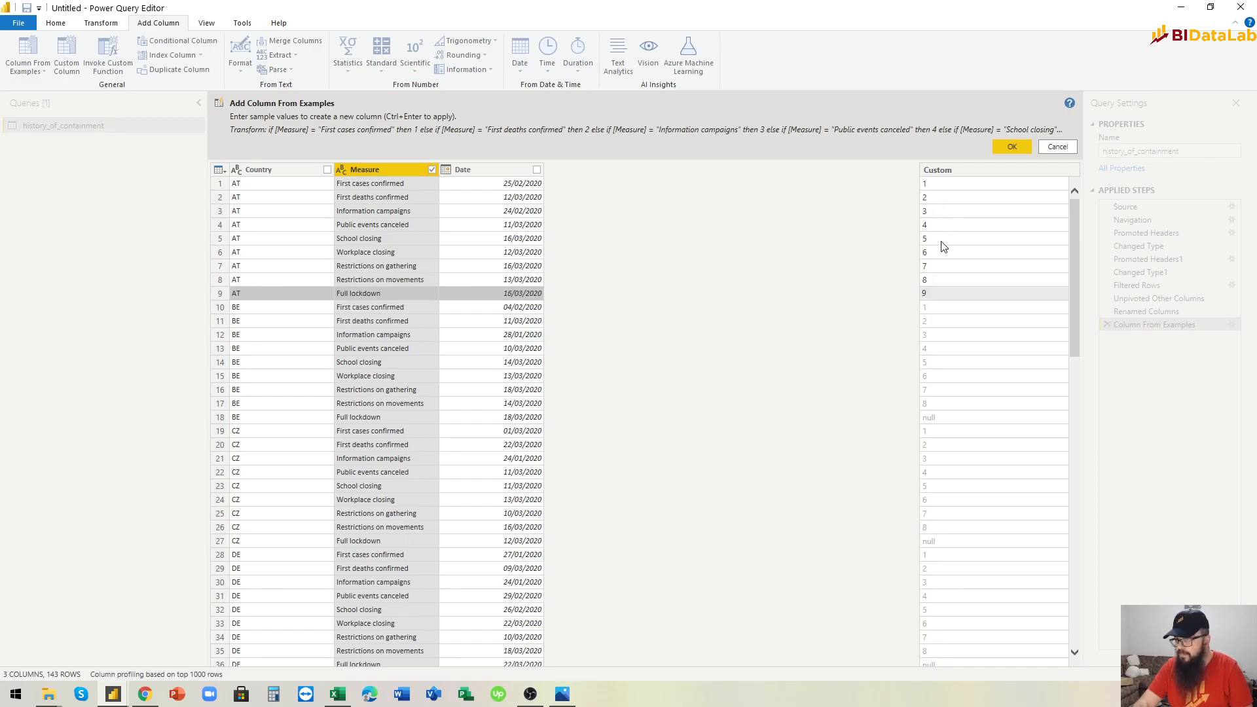
left_click(946, 362)
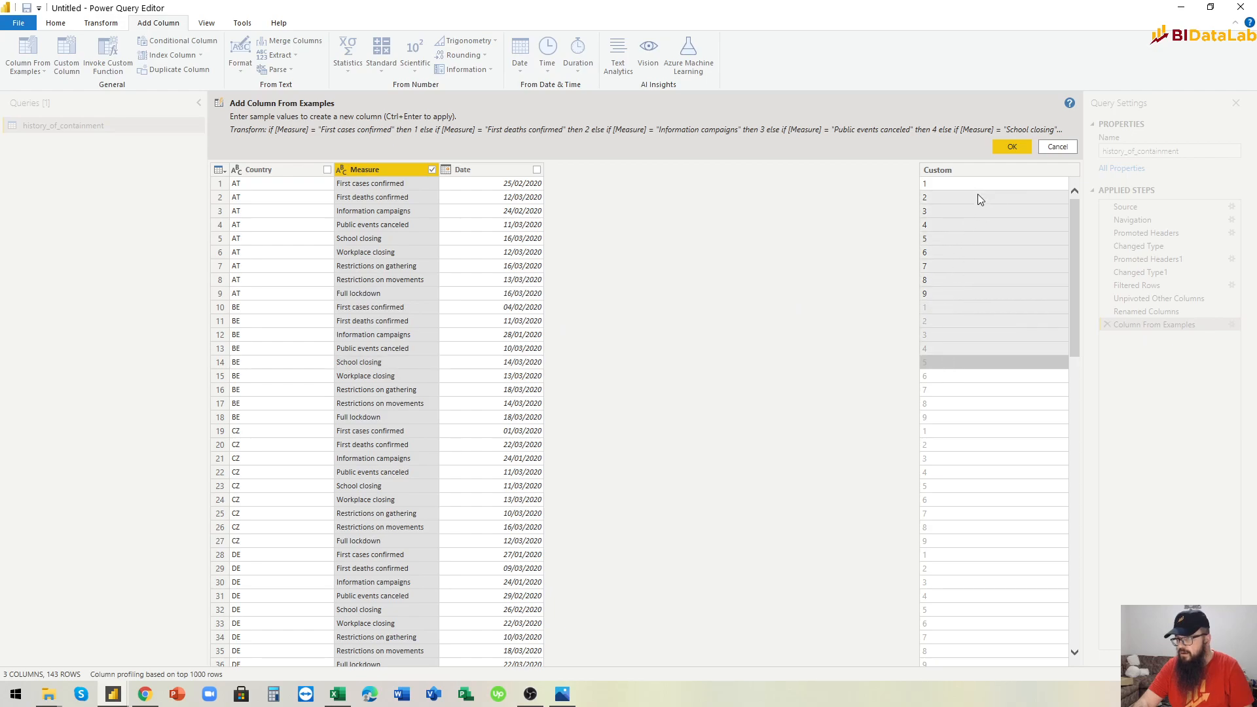
Step: Name the example column Measure_sort, add it to the query, and apply the query changes to the report
left_click(956, 172)
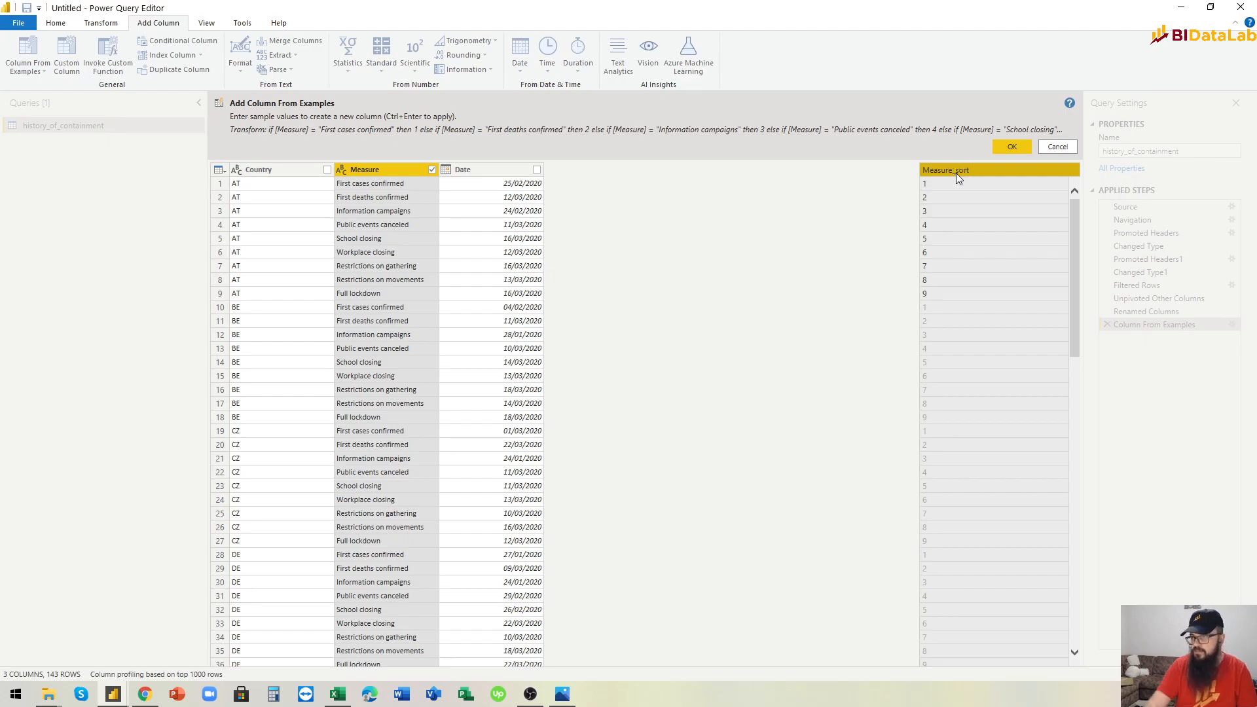
type("Measure_sort")
left_click(1013, 145)
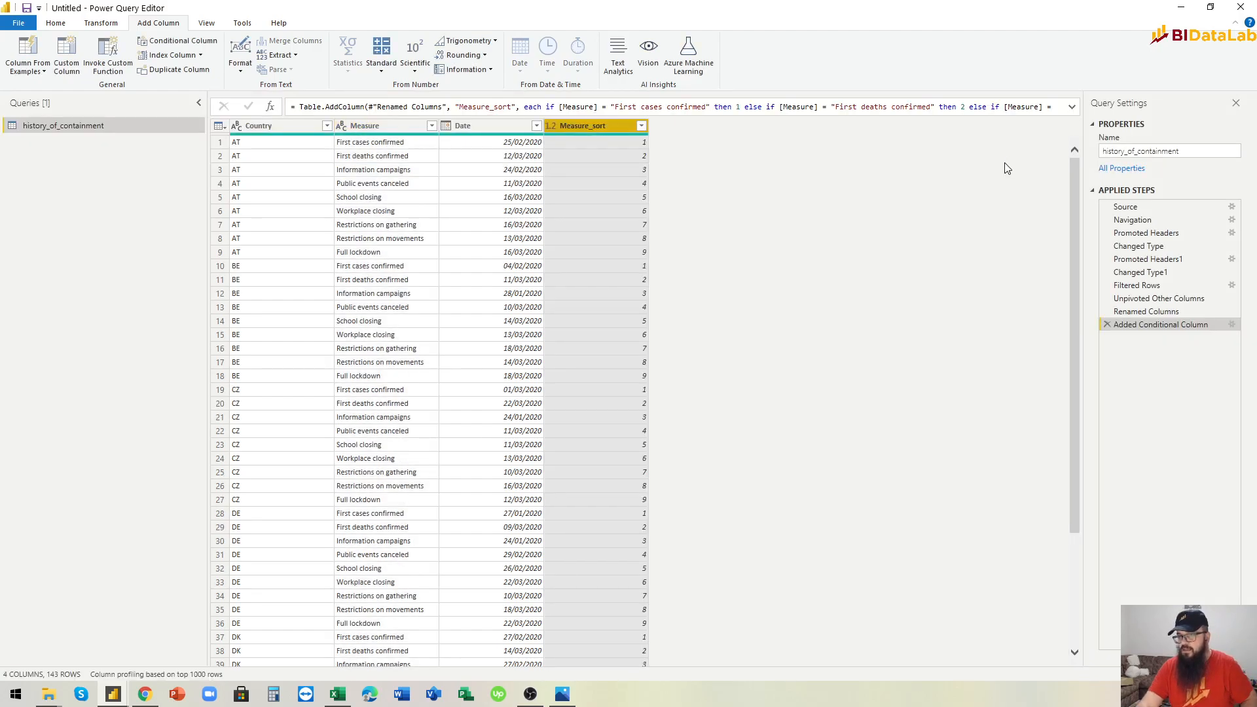
left_click(55, 26)
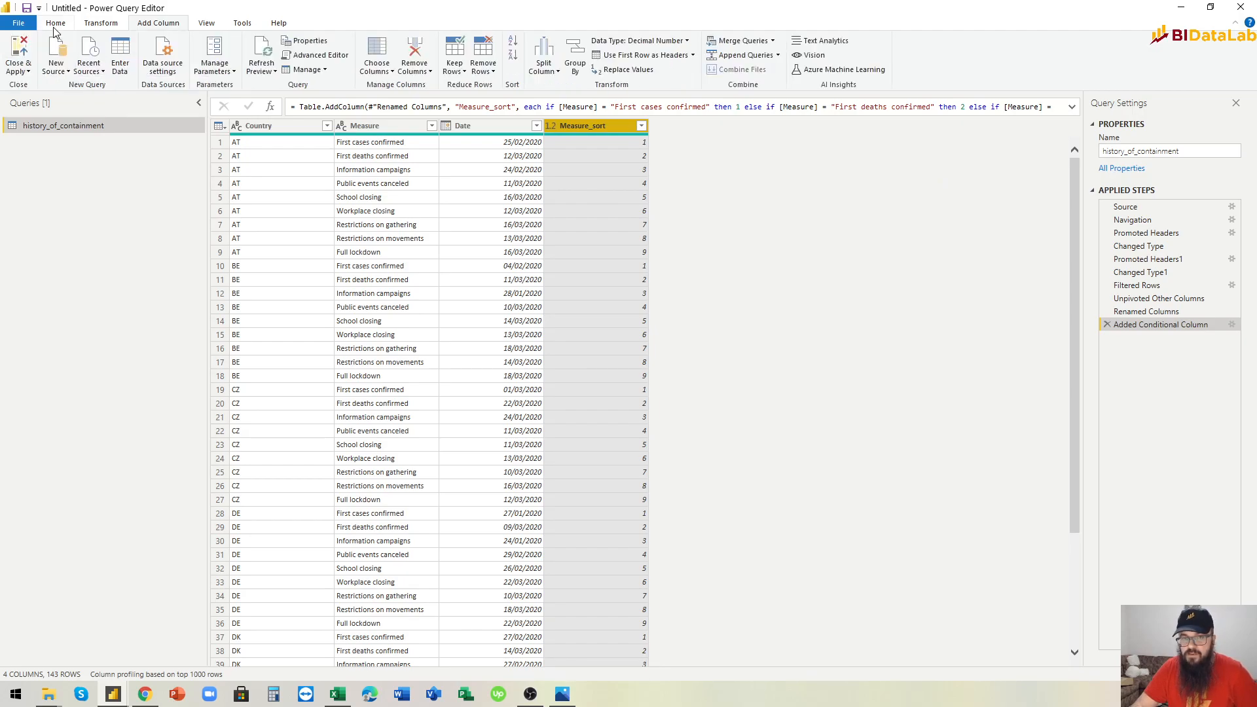
left_click(20, 51)
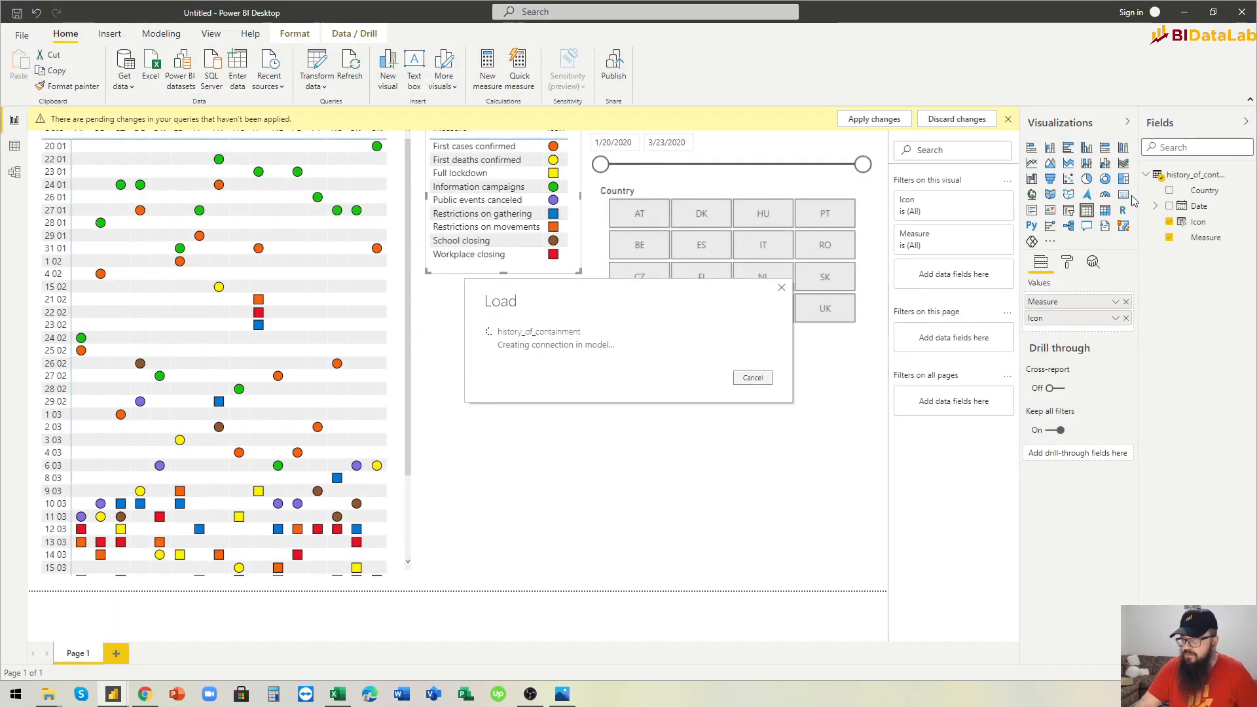
Step: Sort the Measure field by the Measure_sort column
left_click(1206, 238)
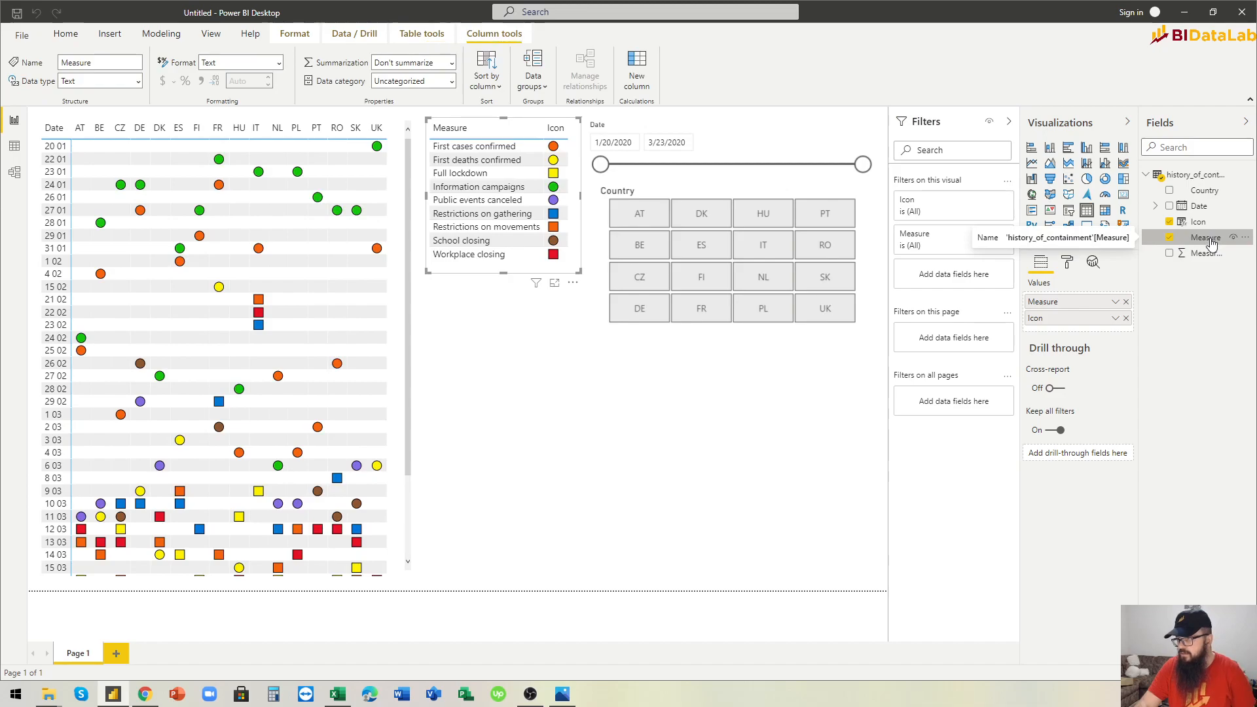
left_click(488, 90)
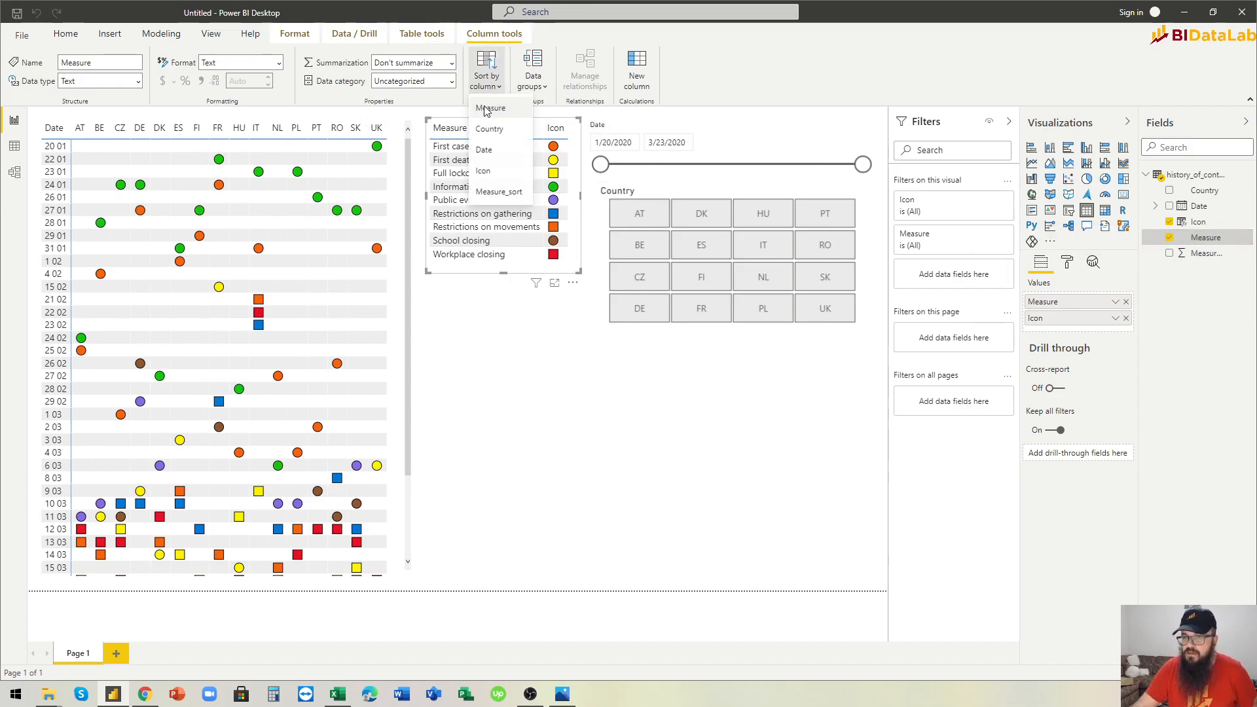
left_click(509, 191)
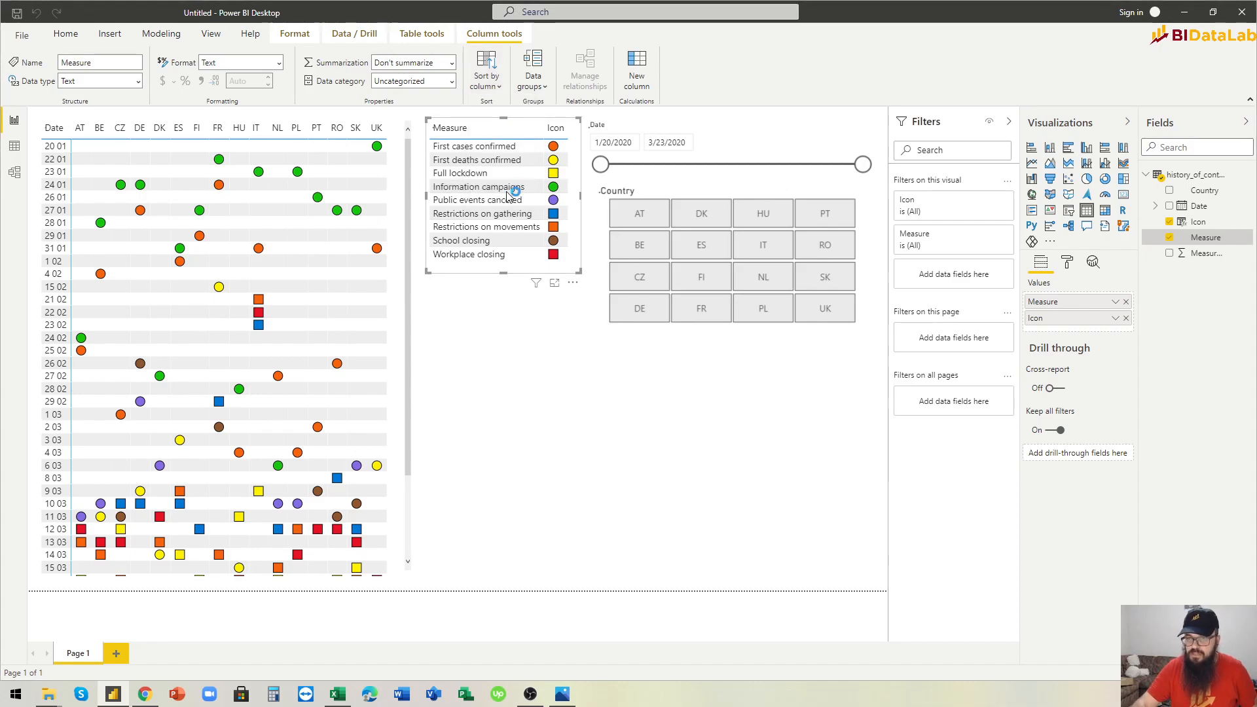